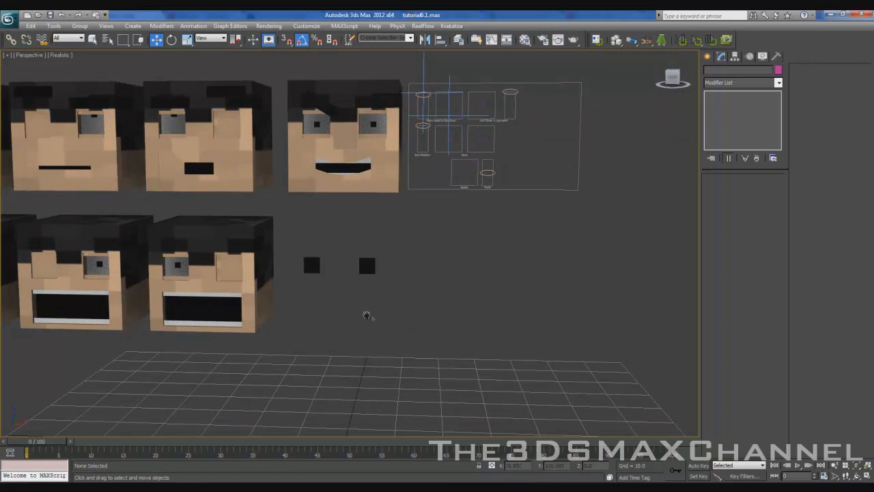
- Select all the spare head variants and the two loose pupils and move them well away from the main head
scroll(520, 320, "down", 5)
left_click_drag(233, 254, 119, 235)
left_click_drag(105, 149, 363, 326, "ctrl")
left_click_drag(273, 215, 2, 221)
middle_click_drag(411, 276, 312, 270)
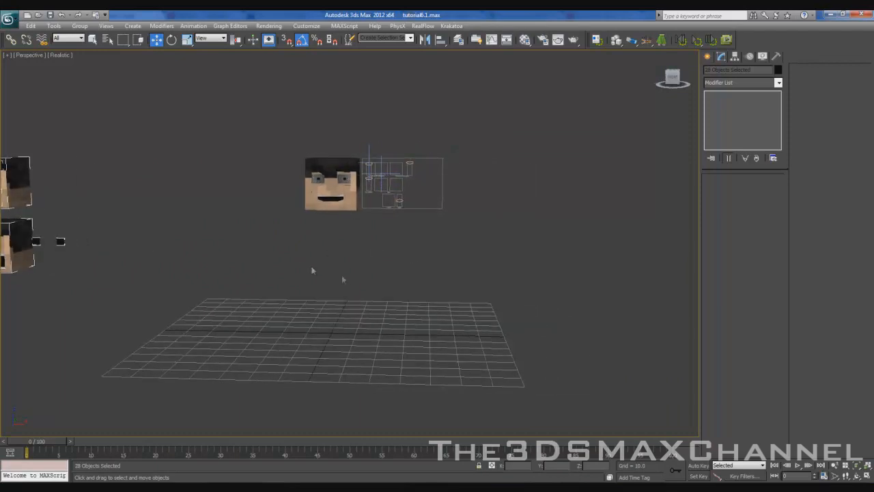
- Unhide all objects to bring back the character's body and clear the selection
right_click(343, 274)
left_click(372, 237)
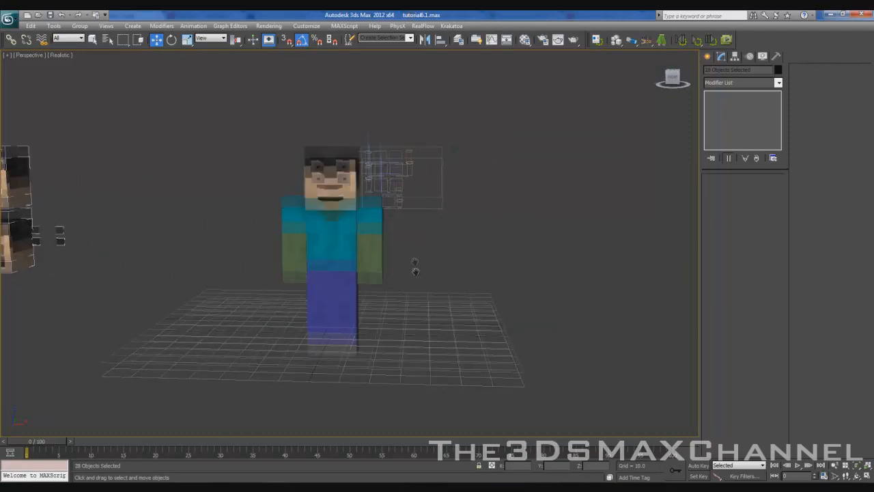
scroll(341, 254, "up", 2)
left_click_drag(447, 388, 445, 385)
left_click(418, 350)
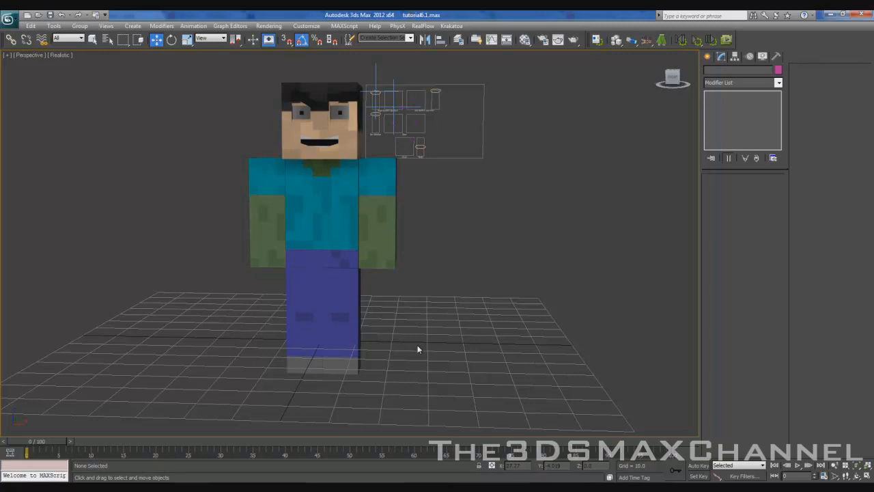
- Examine the character's torso, arms and legs up close, with and without edged faces
middle_click_drag(361, 260, 406, 256)
scroll(405, 255, "up", 5)
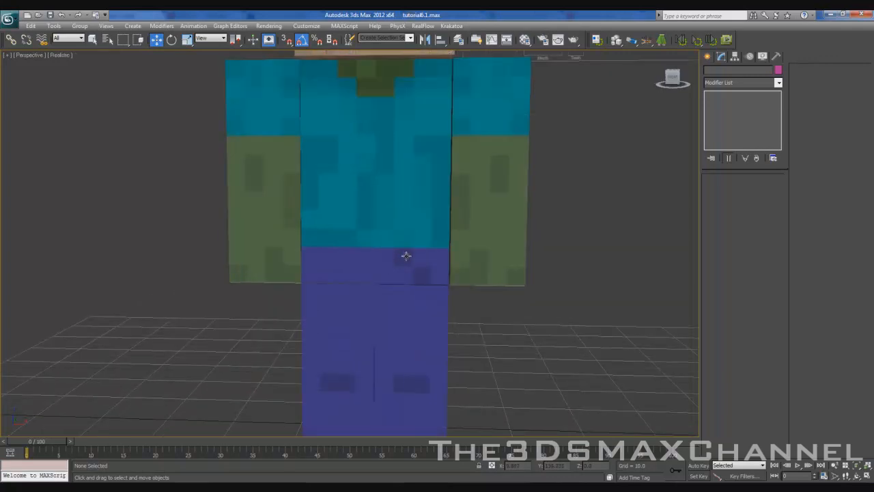
scroll(403, 254, "down", 3)
scroll(389, 320, "down", 3)
middle_click_drag(353, 256, 336, 251)
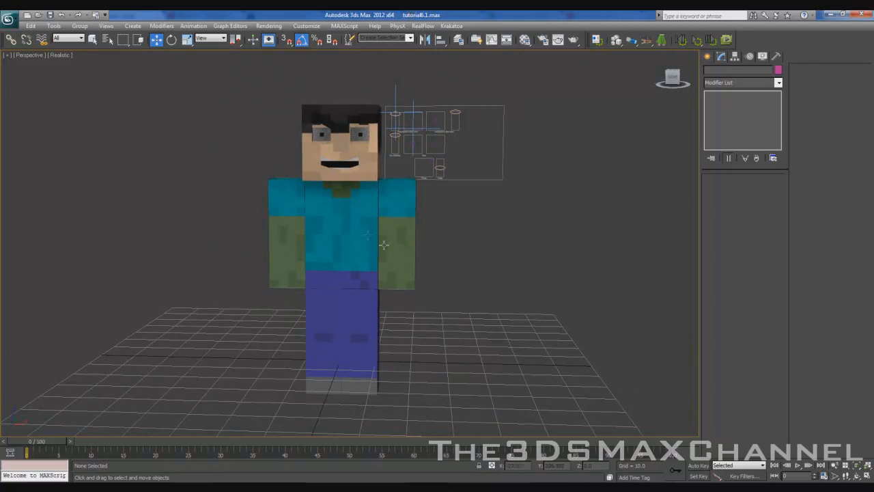
scroll(366, 228, "up", 3)
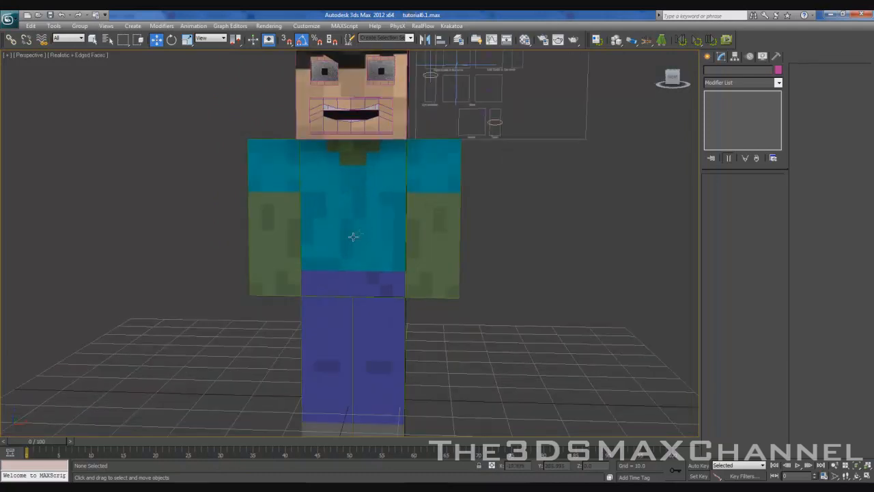
mouse_move(336, 209)
middle_mouse_down("alt")
mouse_move(367, 216)
mouse_move(335, 211)
middle_mouse_up("alt")
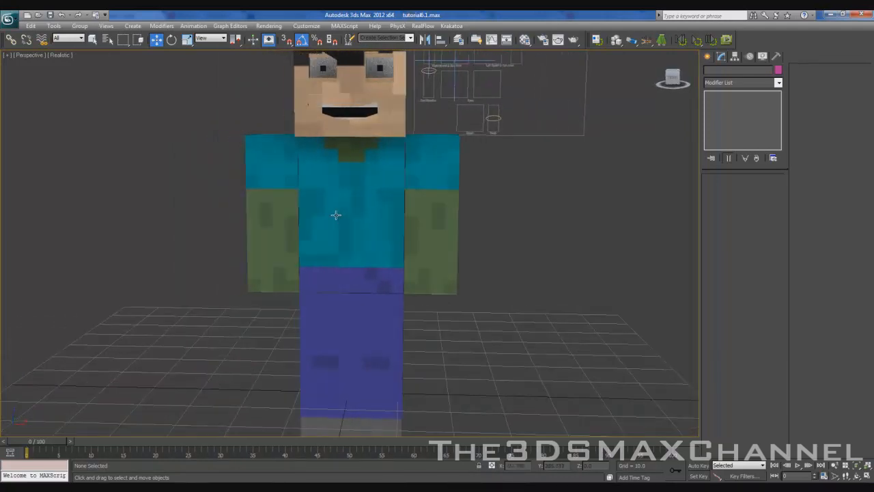
- Select the character's right arm, check it in wireframe and shaded display, and convert it to an Editable Poly
left_click(270, 217)
key("F3")
key("F3")
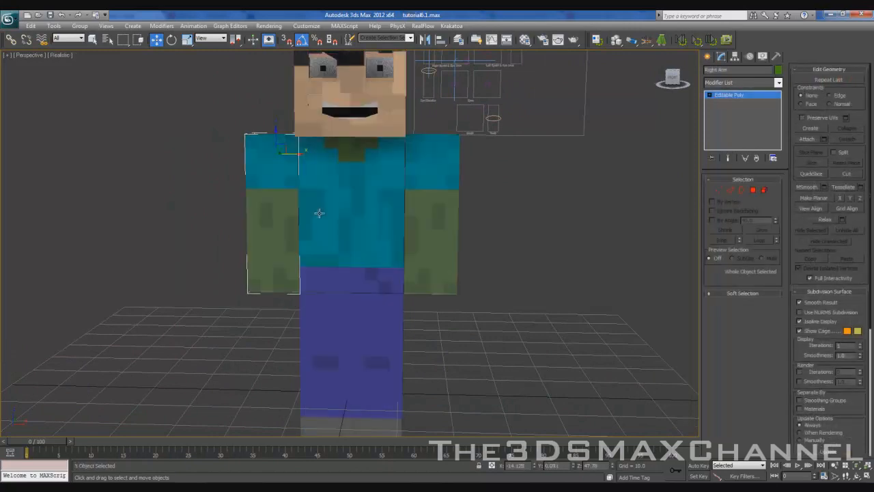
key("F3")
key("F3")
scroll(387, 211, "up", 3)
key("F3")
middle_click_drag(387, 211, 399, 205)
scroll(409, 201, "down", 4)
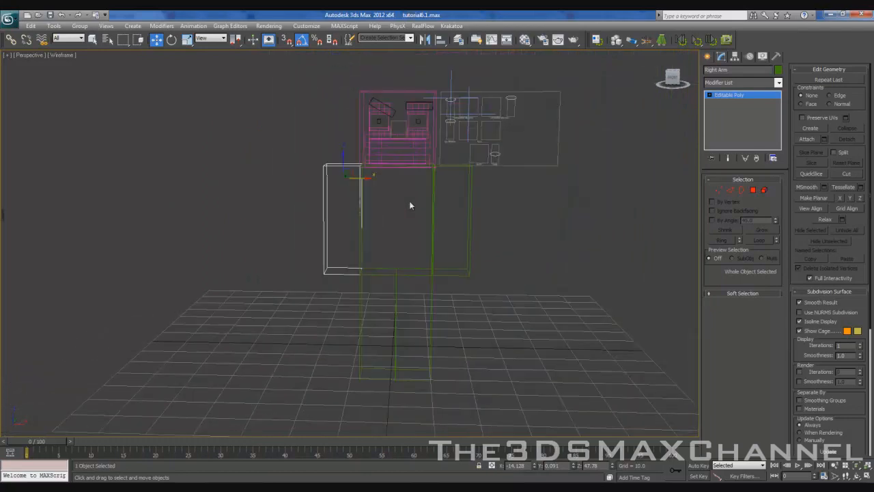
key("F3")
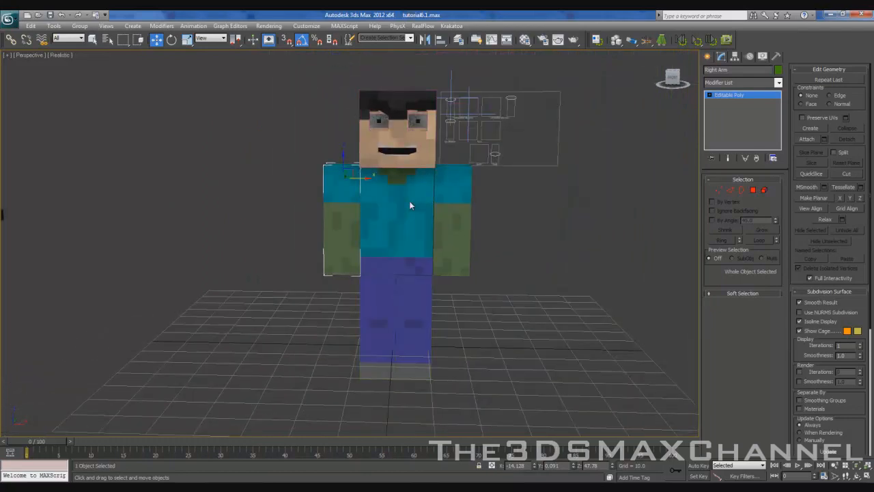
scroll(410, 202, "up", 6)
mouse_move(396, 217)
middle_mouse_down()
mouse_move(433, 211)
mouse_move(406, 213)
middle_mouse_up()
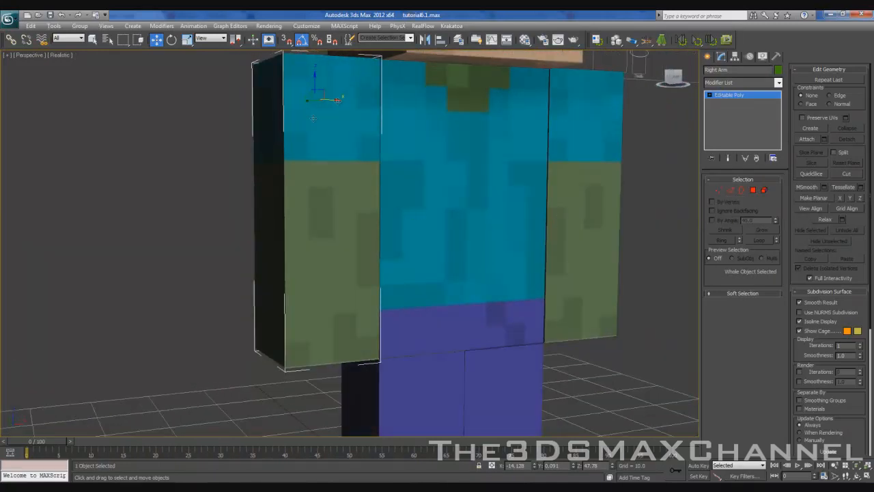
scroll(303, 167, "down", 3)
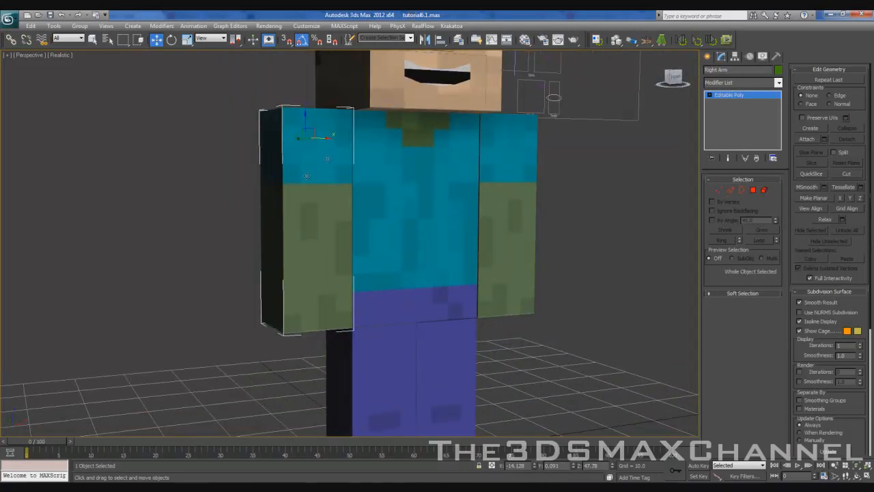
right_click(306, 175)
mouse_move(375, 261)
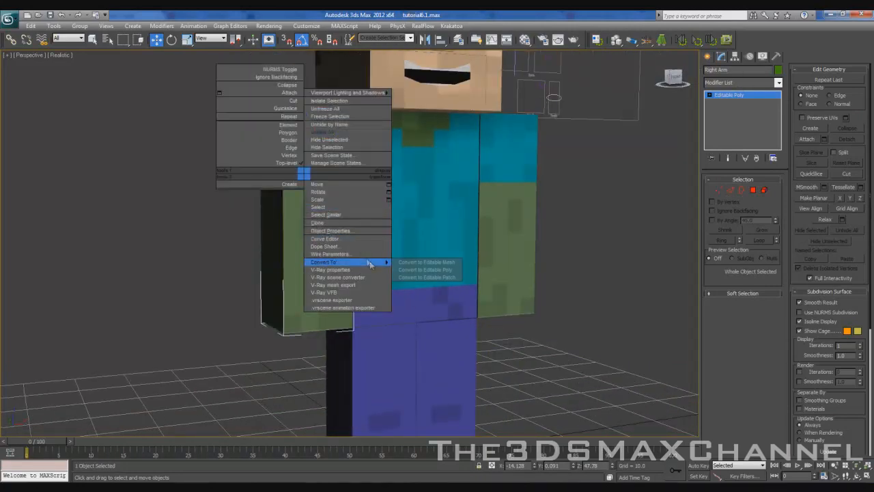
left_click(440, 271)
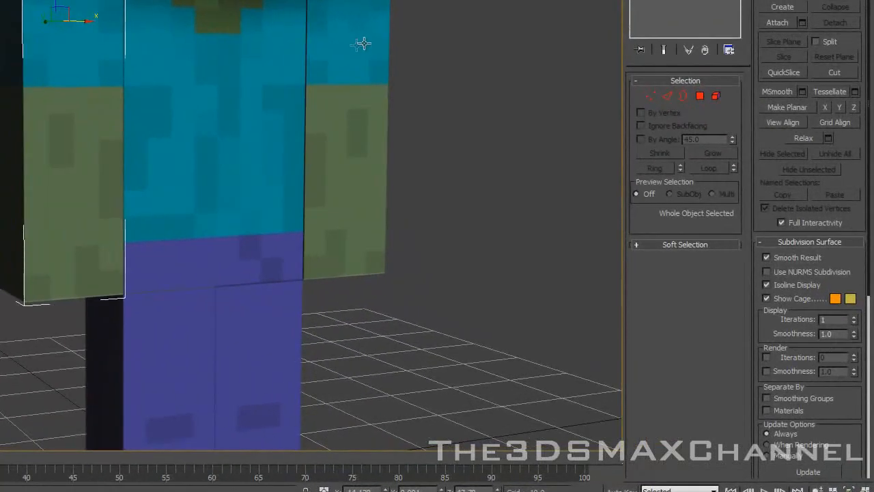
- Switch the right arm to edge sub-object level and select its four vertical edges
middle_click_drag(516, 141, 496, 143)
middle_click_drag(273, 245, 331, 231)
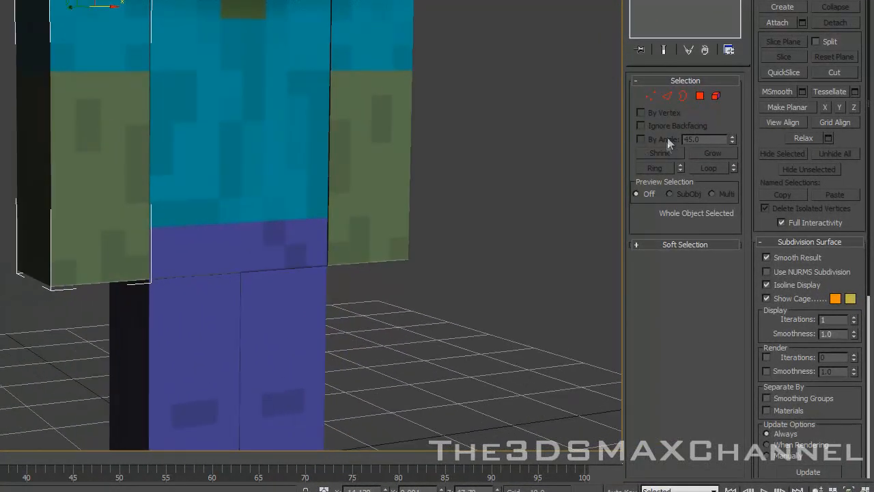
scroll(376, 121, "up", 2)
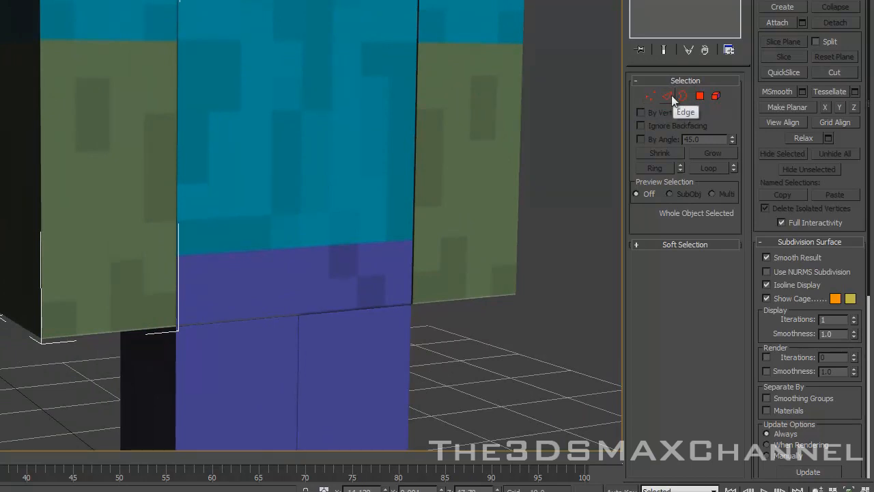
left_click(671, 95)
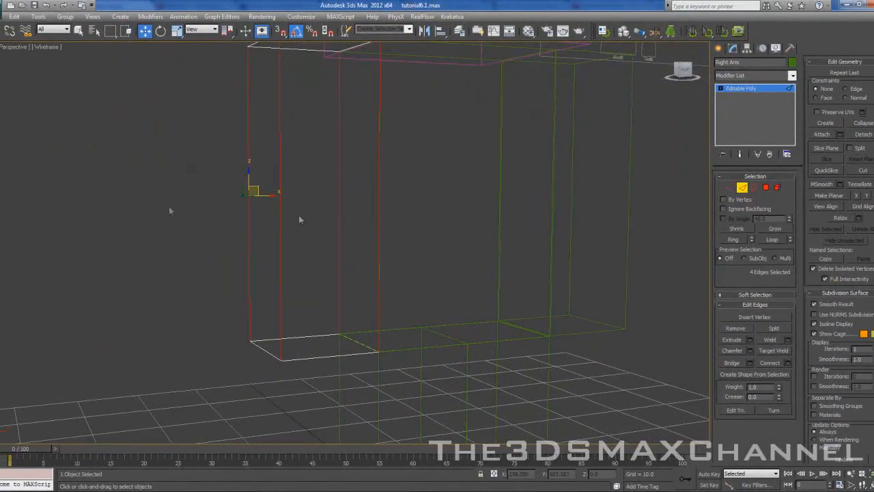
left_click_drag(417, 227, 484, 239)
key("F3")
middle_click_drag(400, 242, 374, 243)
key("F3")
scroll(374, 244, "down", 4)
scroll(374, 244, "up", 4)
key("F3")
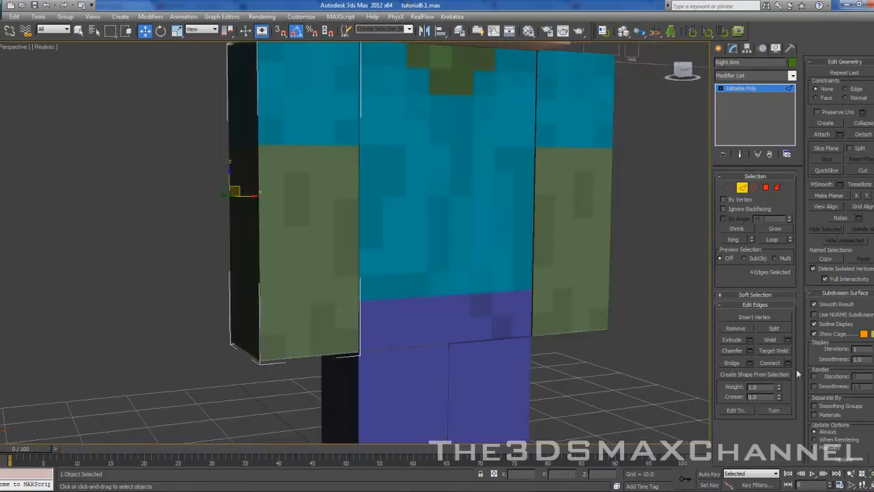
- Start connecting the arm's four vertical edges with 3 segments, with edged faces displayed
middle_click_drag(506, 301, 532, 296)
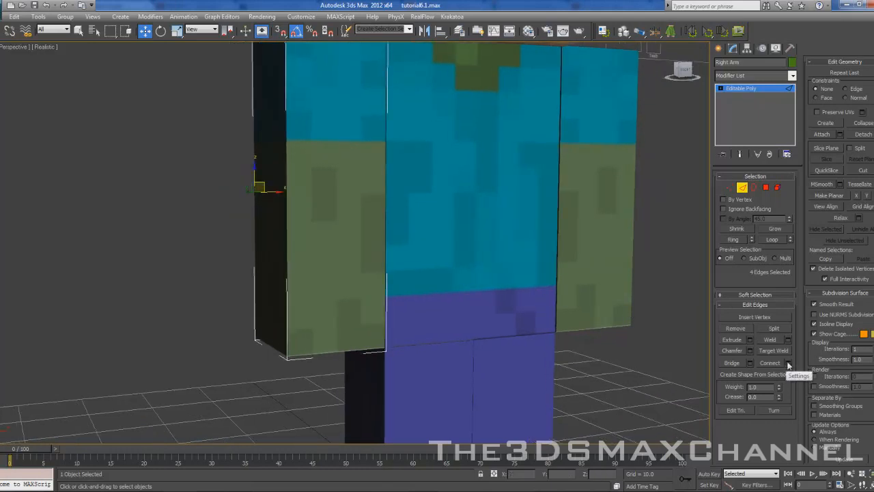
left_click(789, 363)
key("F4")
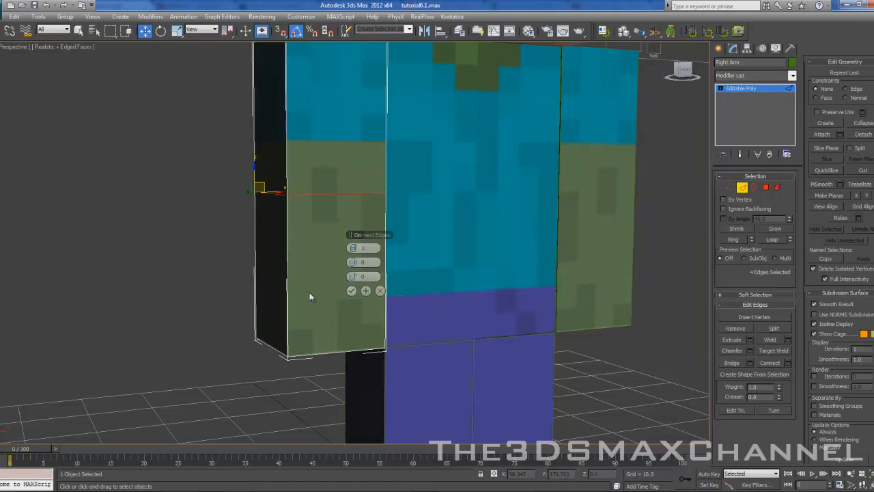
middle_click_drag(309, 294, 310, 299)
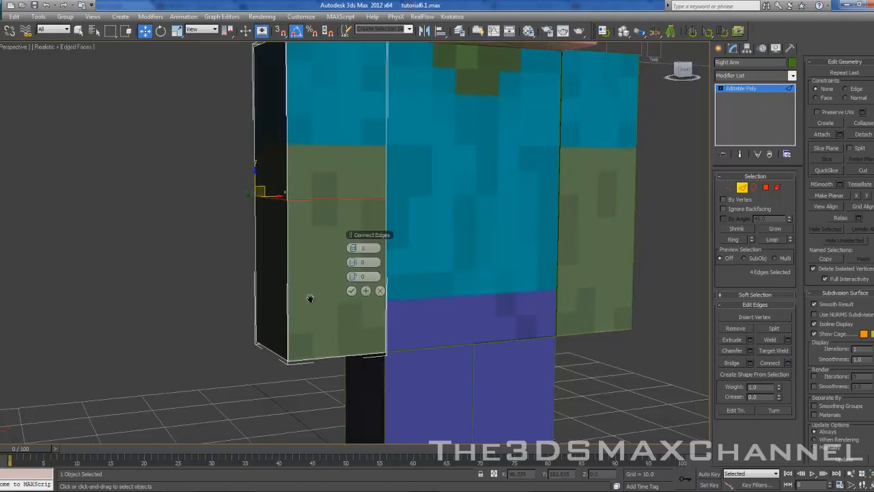
scroll(307, 302, "down", 3)
scroll(307, 302, "up", 3)
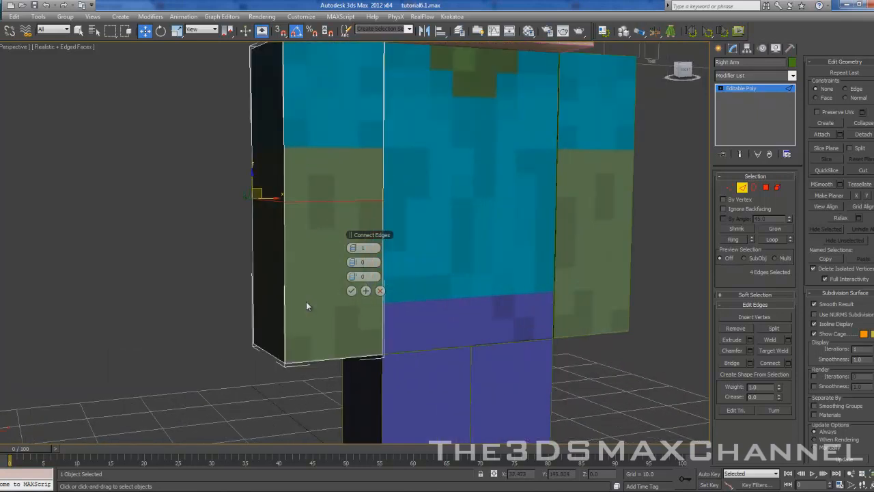
left_click_drag(356, 251, 358, 248)
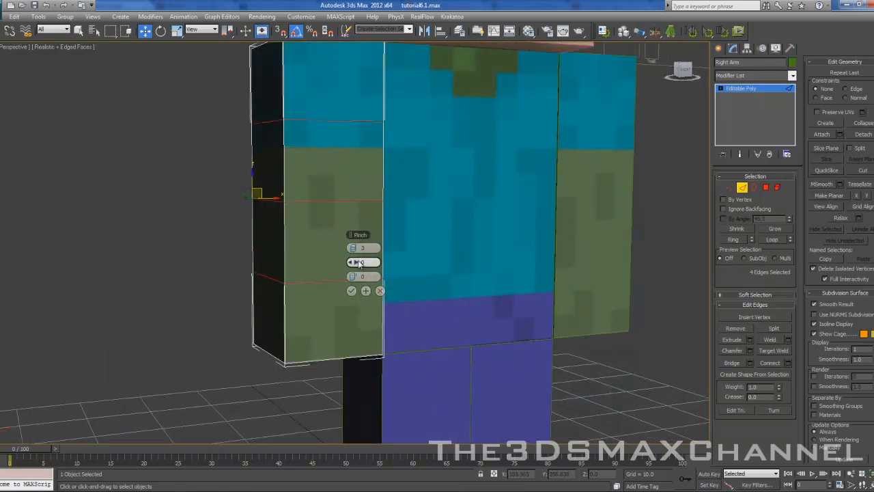
- Set the connected edges' pinch to -55 and apply the three edge loops around the elbow
left_click_drag(358, 262, 247, 262)
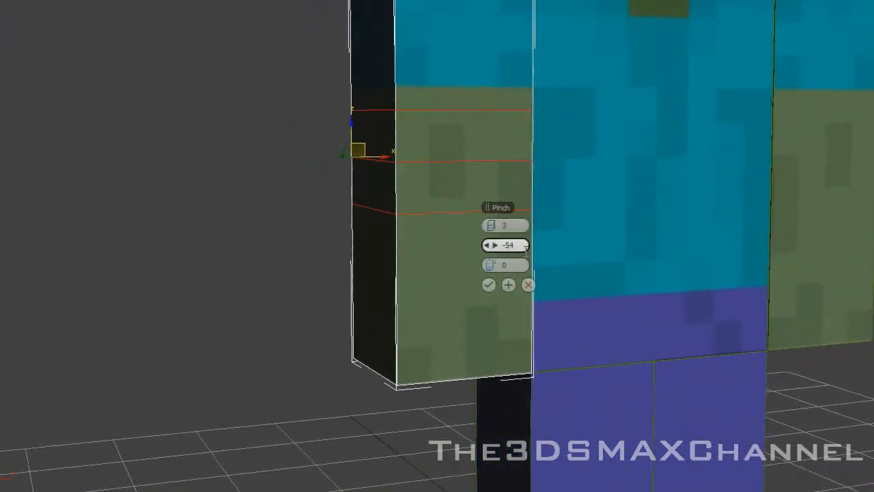
double_click(455, 254)
type("55")
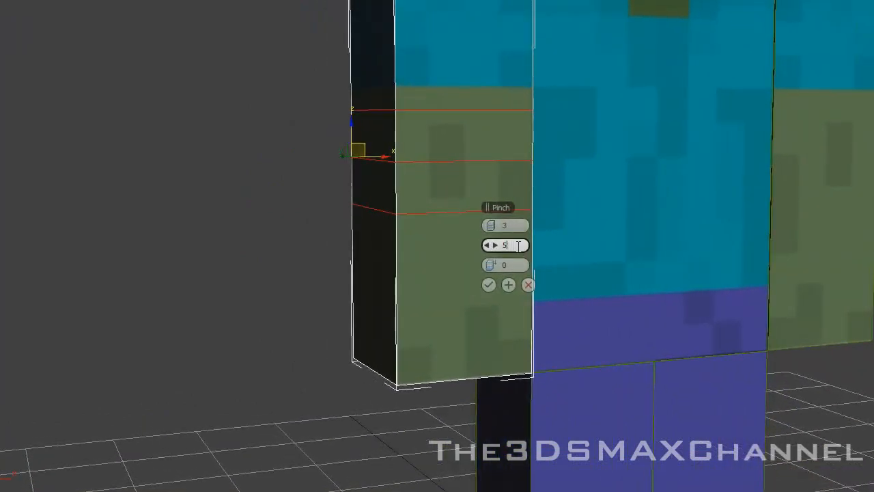
key("BackSpace")
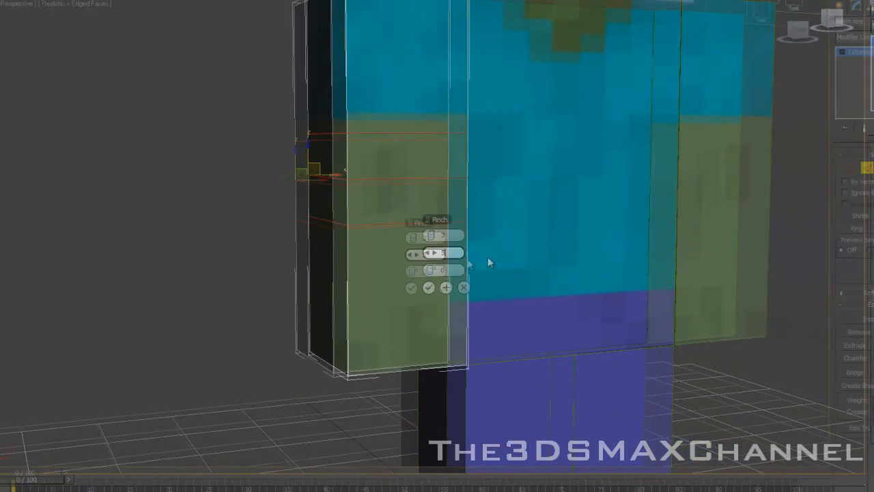
type("100")
key("Return")
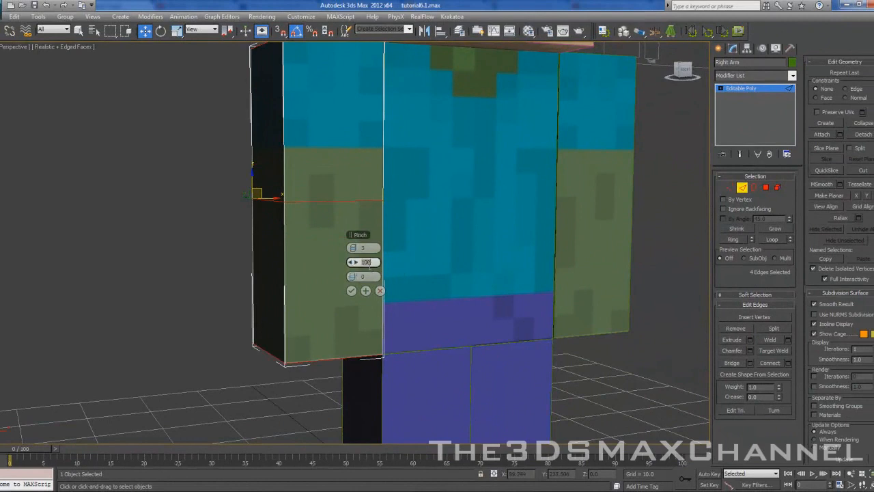
key("Return")
left_click(351, 292)
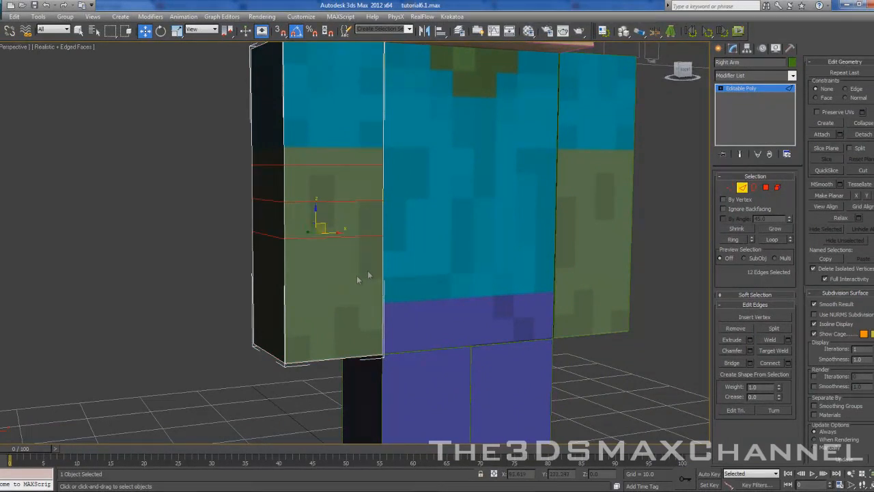
- Examine the arm's new elbow edge loops, comparing the display with and without edged faces
middle_click_drag(369, 269, 396, 280, "alt")
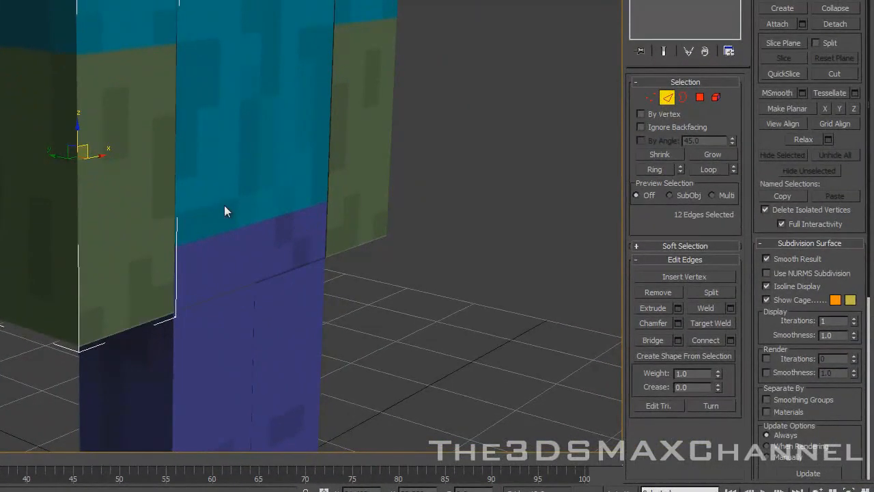
key("F4")
middle_click_drag(207, 199, 164, 192, "alt")
key("F4")
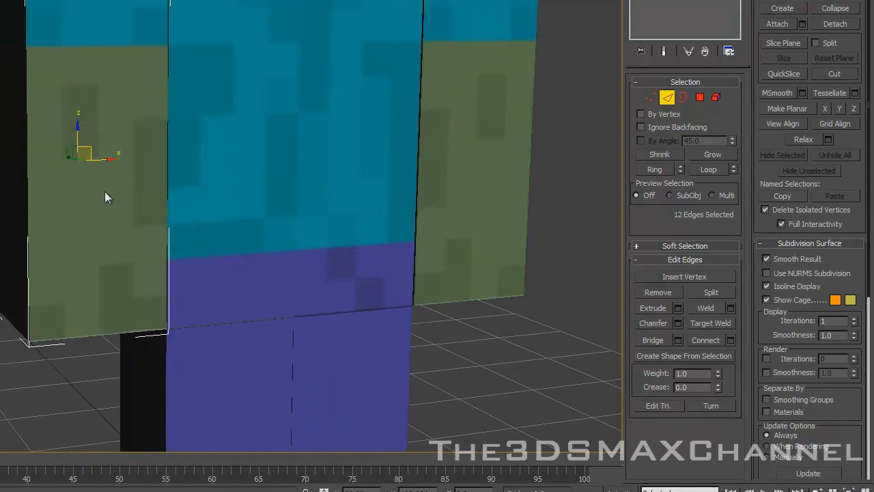
key("F3")
key("F3")
key("F4")
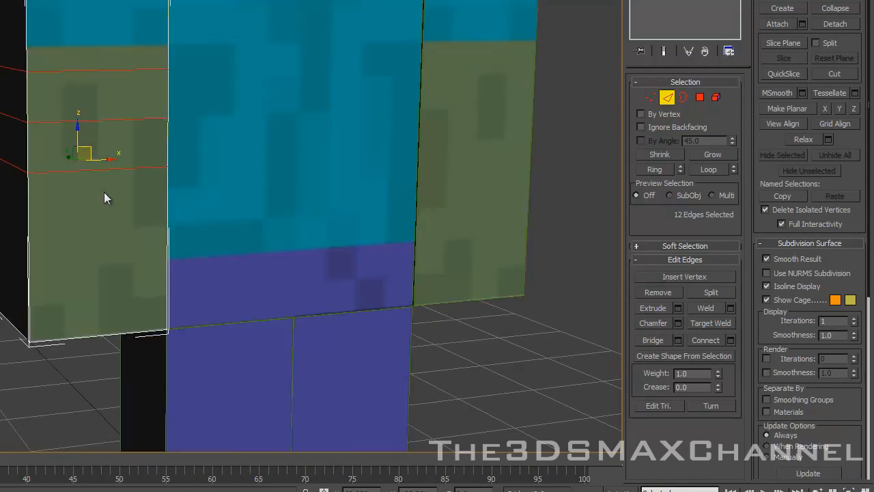
- Reduce the right arm's elbow-loop selection to the six edges crossing its outer and inner side faces
middle_click_drag(56, 196, 175, 193, "alt")
left_click_drag(65, 114, 83, 221)
mouse_move(173, 197)
middle_mouse_down("alt")
mouse_move(184, 204)
mouse_move(154, 192)
mouse_move(154, 237)
middle_mouse_up("alt")
key("F3")
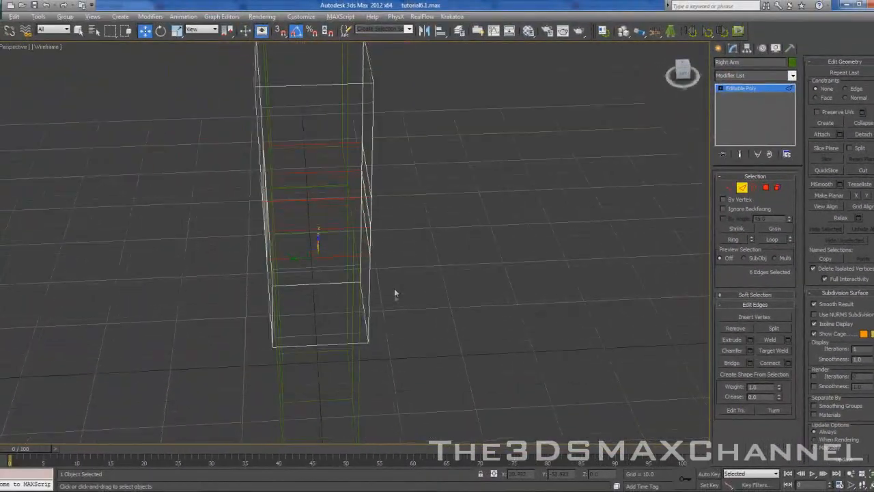
middle_click_drag(394, 294, 478, 287, "alt")
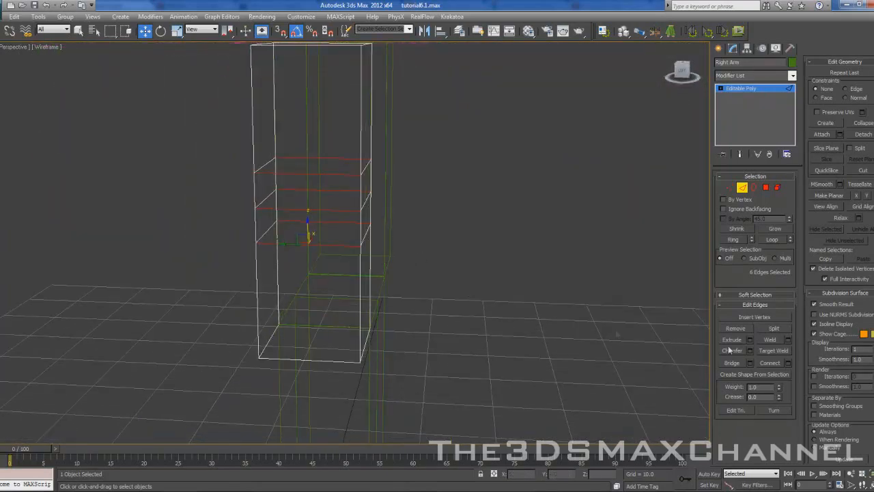
- Connect the right arm's six selected side edges with 1 segment and a pinch of 0
left_click(787, 363)
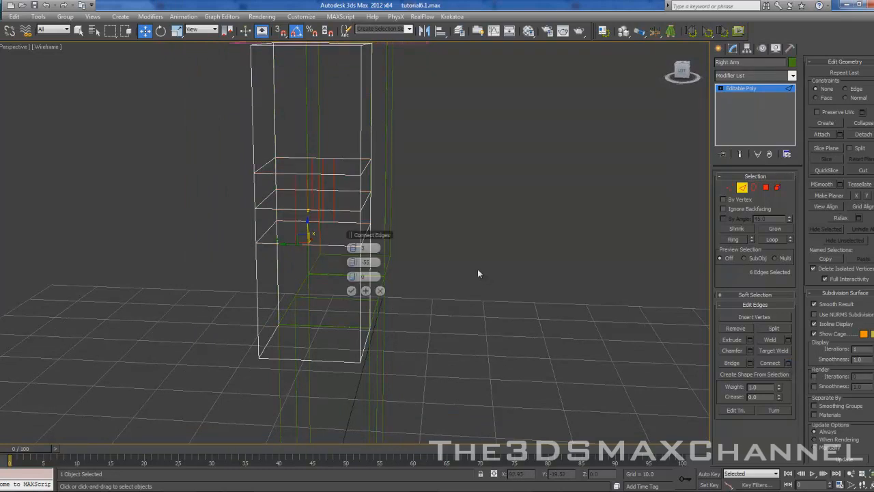
key("F3")
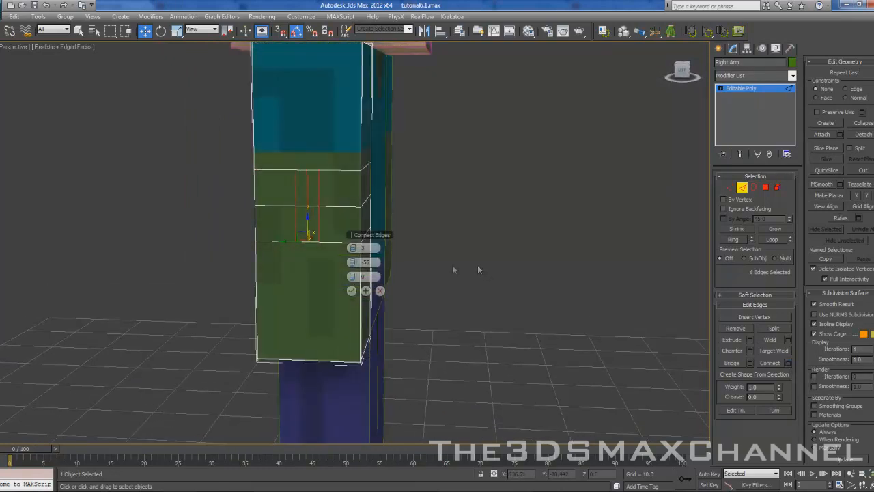
double_click(372, 251)
type("1")
key("Return")
type("0")
key("F4")
key("F3")
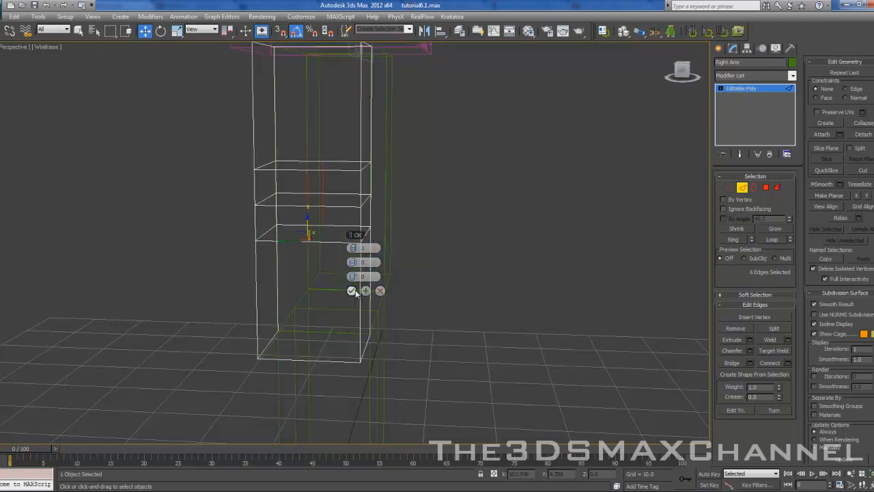
left_click(351, 291)
- Switch the right arm to vertex level and select the six vertices along the new vertical centre edges on both side faces
key("F3")
key("F4")
middle_click_drag(400, 289, 377, 272, "alt")
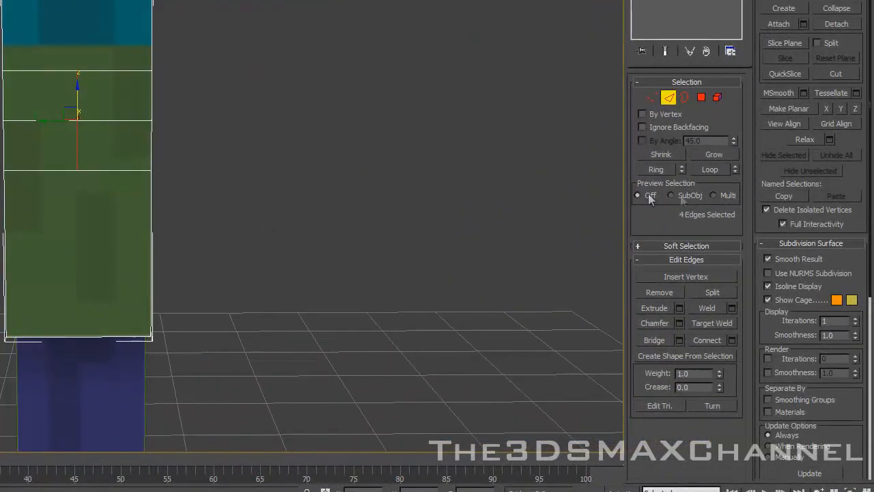
middle_click_drag(482, 161, 400, 156, "alt")
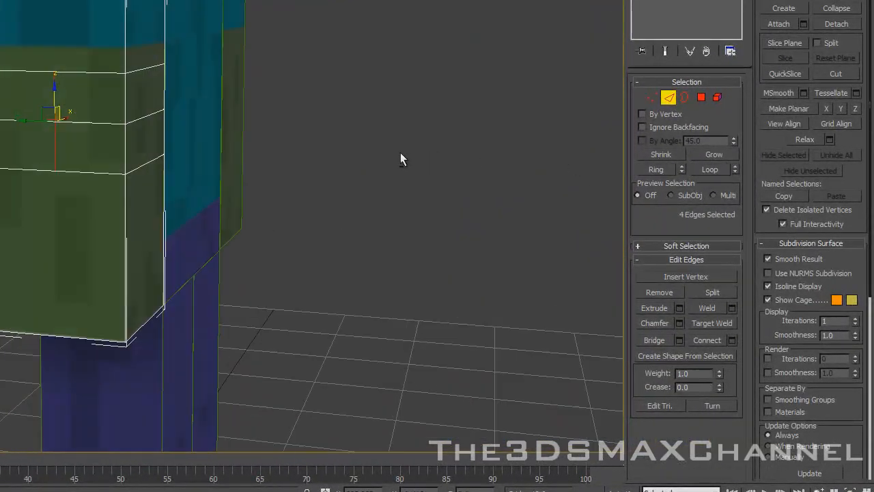
left_click(655, 96)
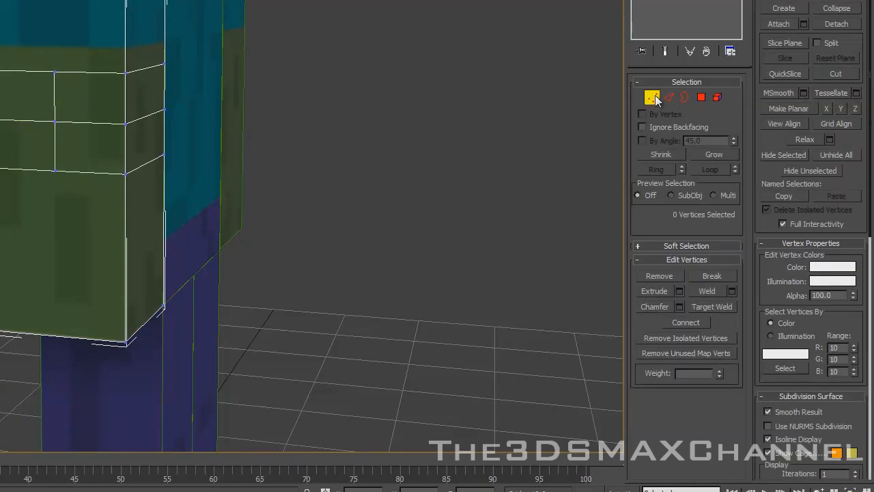
middle_click_drag(451, 143, 403, 139, "alt")
key("F3")
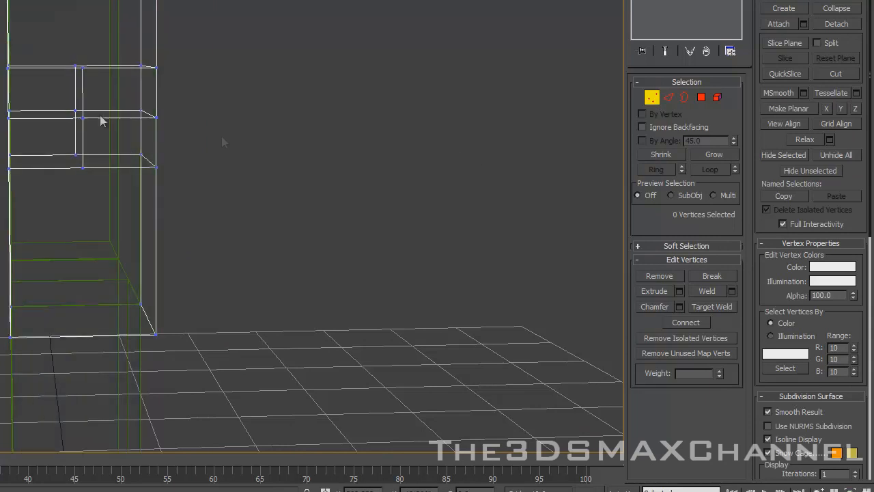
left_click_drag(64, 46, 99, 189)
middle_click_drag(121, 177, 97, 170, "alt")
key("F3")
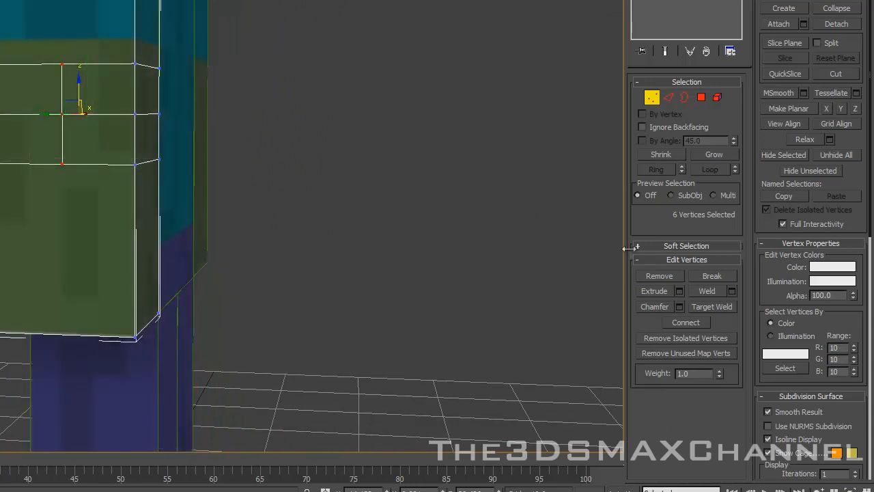
- Weld the selected elbow vertices into one centre vertex per side face, using a weld threshold of 5.51
left_click(733, 291)
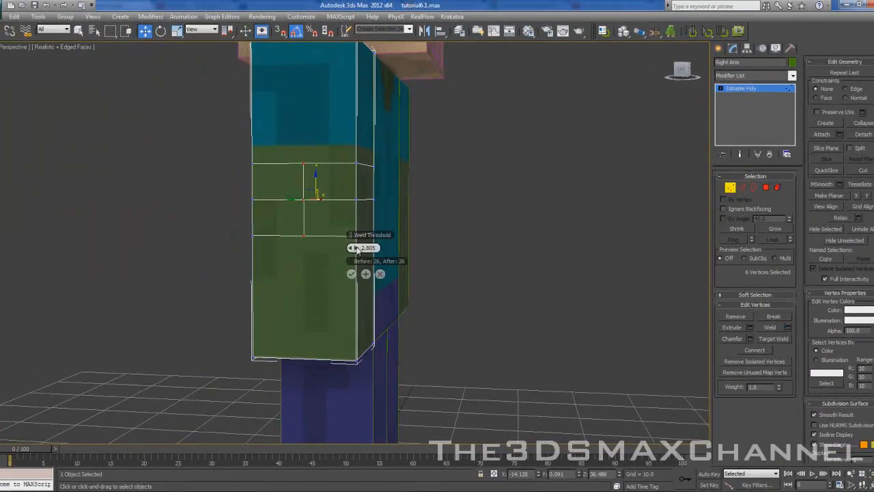
left_click_drag(353, 249, 353, 248)
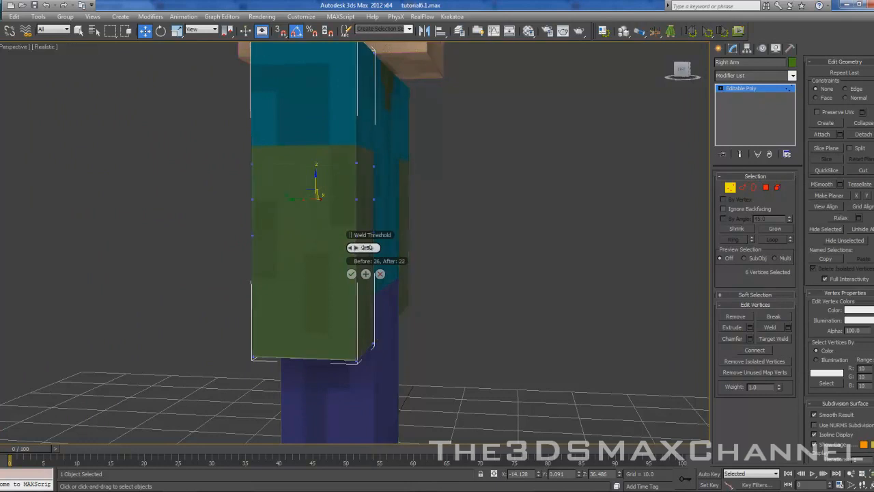
middle_click_drag(428, 227, 398, 230, "alt")
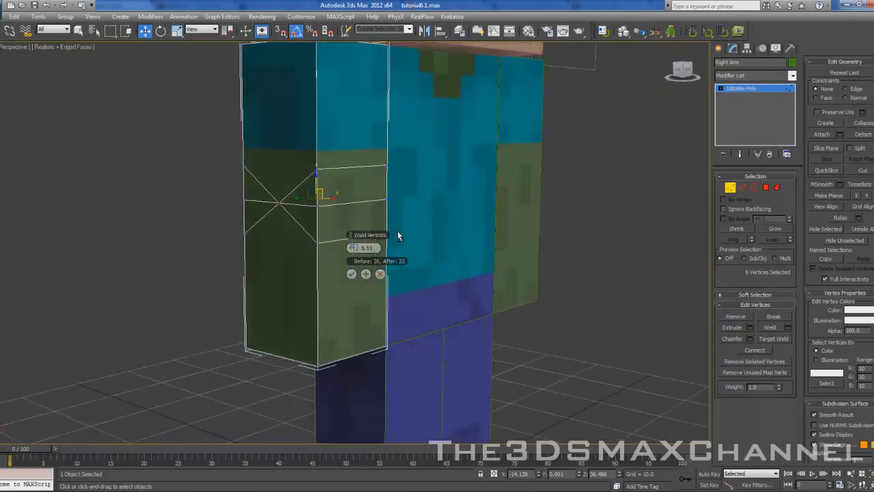
left_click(352, 274)
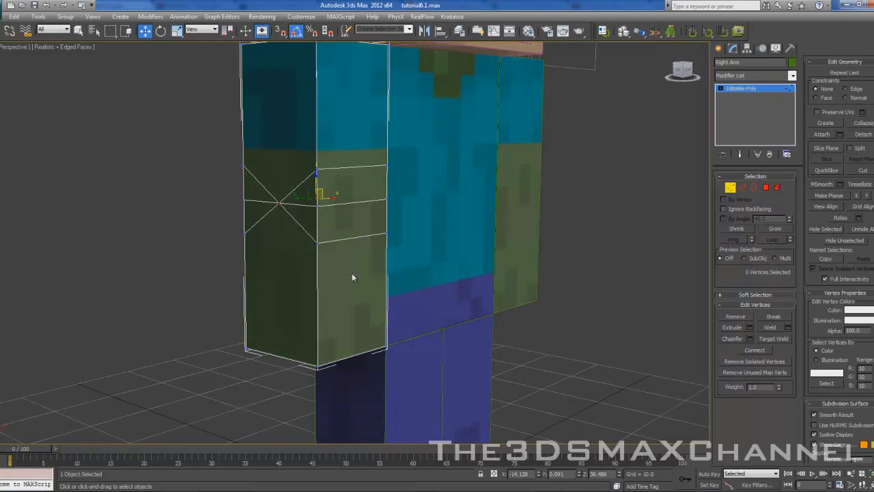
- Test the weld by moving the centre vertex on the right arm's outer side face
left_click(573, 312)
left_click(280, 204)
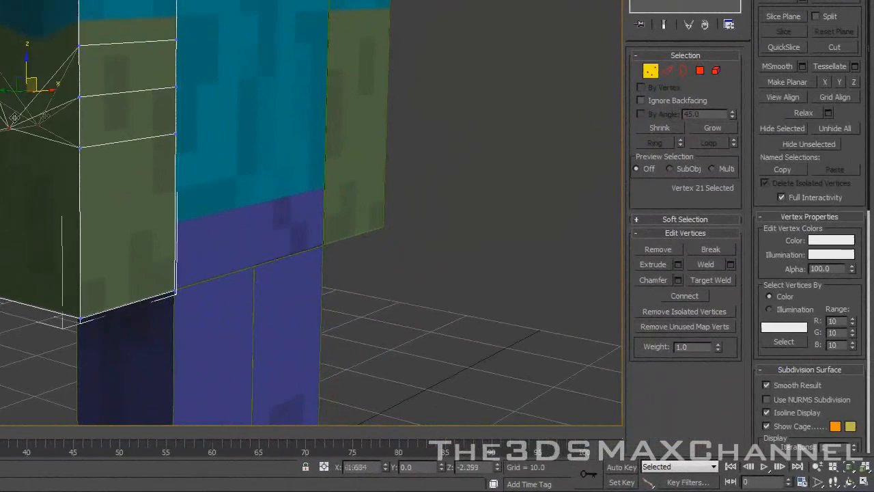
left_click_drag(27, 85, 72, 117)
- Examine the right arm's welded elbow topology, comparing the wireframe and shaded displays with and without edged faces
scroll(207, 112, "up", 3)
key("F3")
key("F3")
key("F3")
scroll(202, 109, "down", 3)
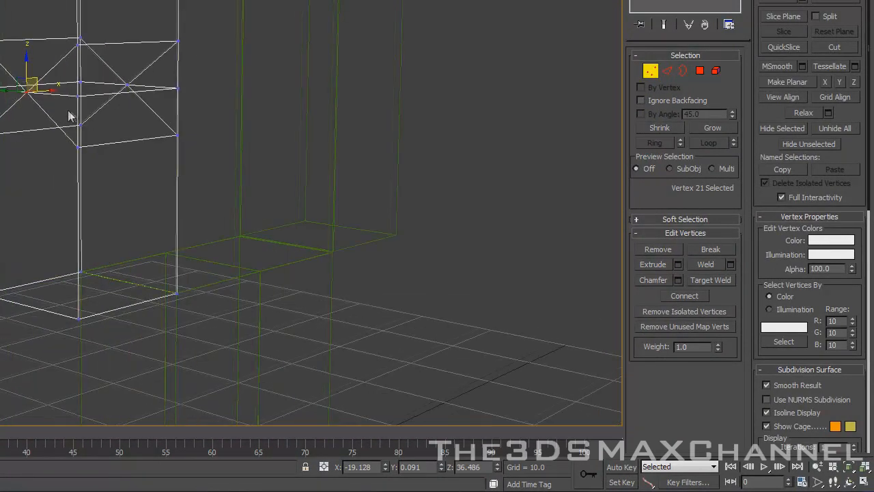
key("F3")
key("F3")
key("F3")
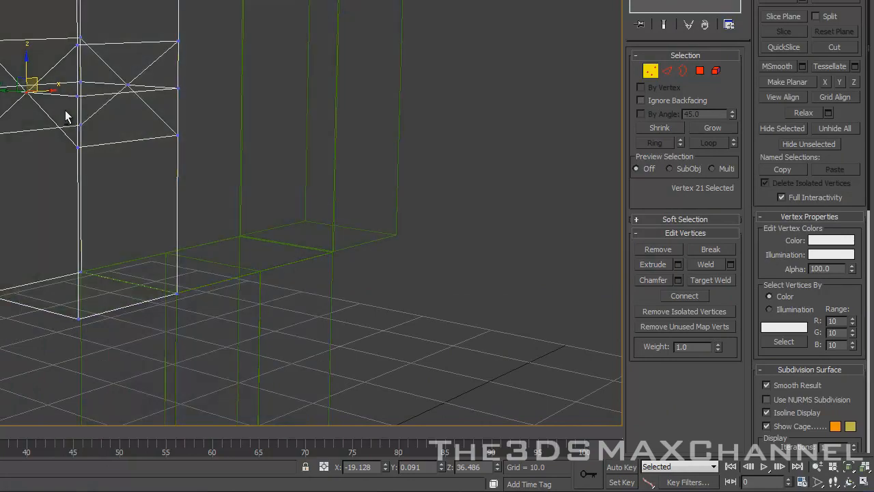
key("F3")
key("F3")
key("F4")
key("F4")
middle_click_drag(323, 105, 304, 113)
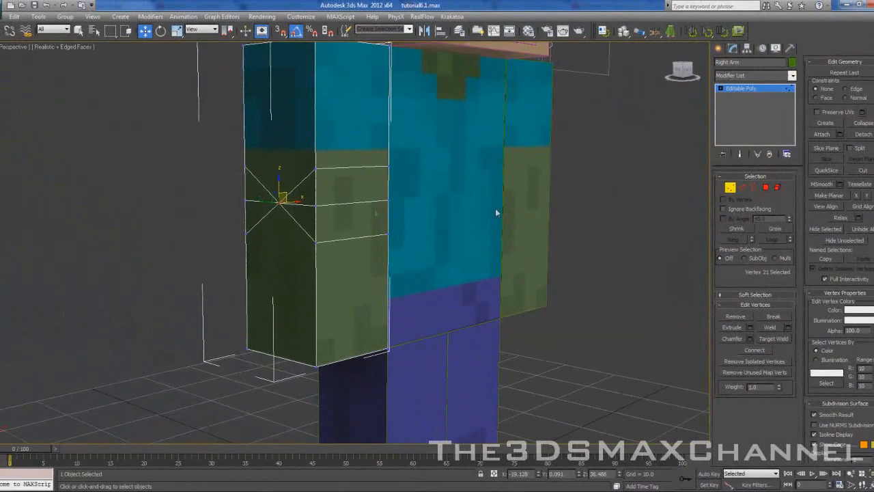
- Leave the right arm's vertex level, then select the left arm's four vertical edges at edge level
middle_click_drag(480, 222, 394, 198, "alt")
scroll(458, 199, "down", 4)
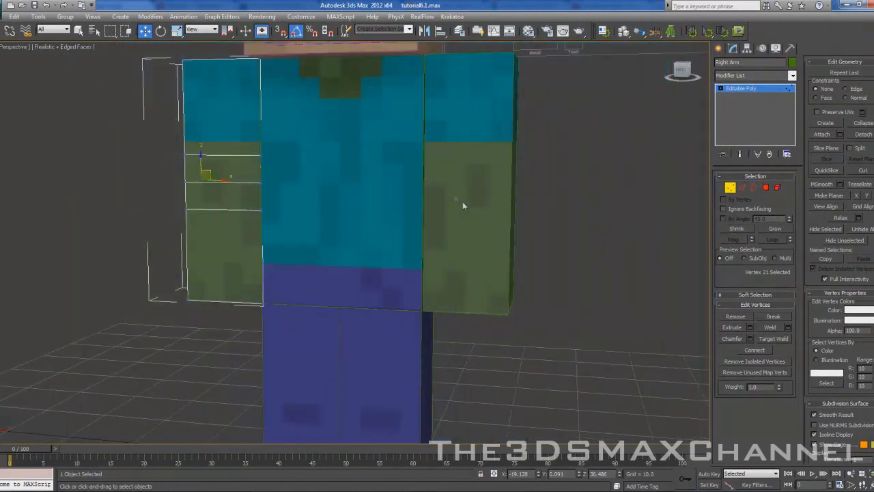
middle_click_drag(492, 243, 458, 223)
scroll(701, 201, "up", 2)
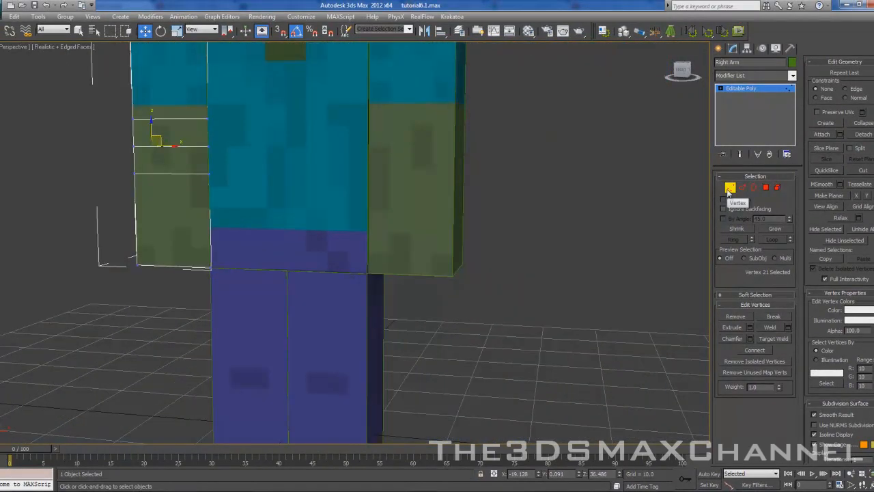
left_click(730, 188)
left_click(425, 197)
key("2")
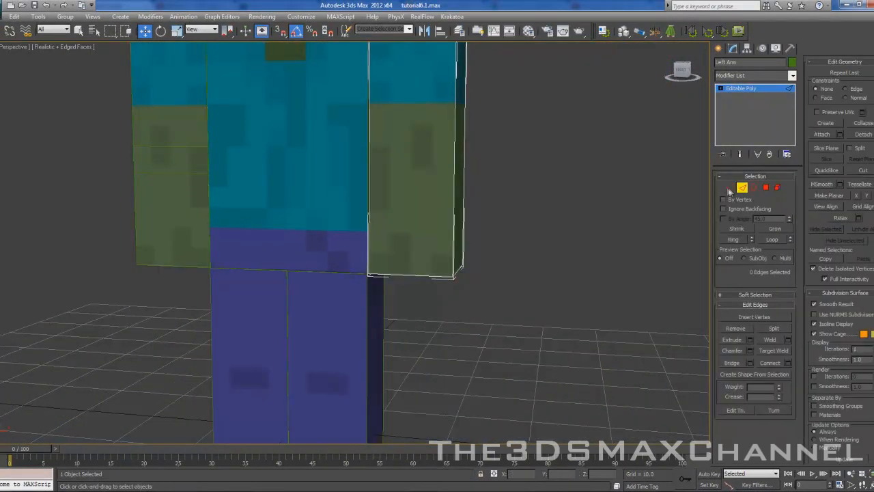
key("F3")
left_click_drag(532, 142, 265, 203)
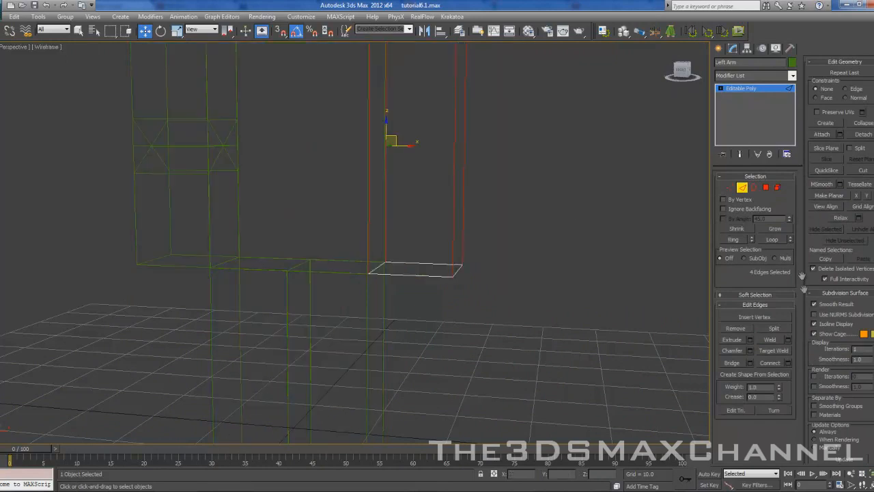
key("F3")
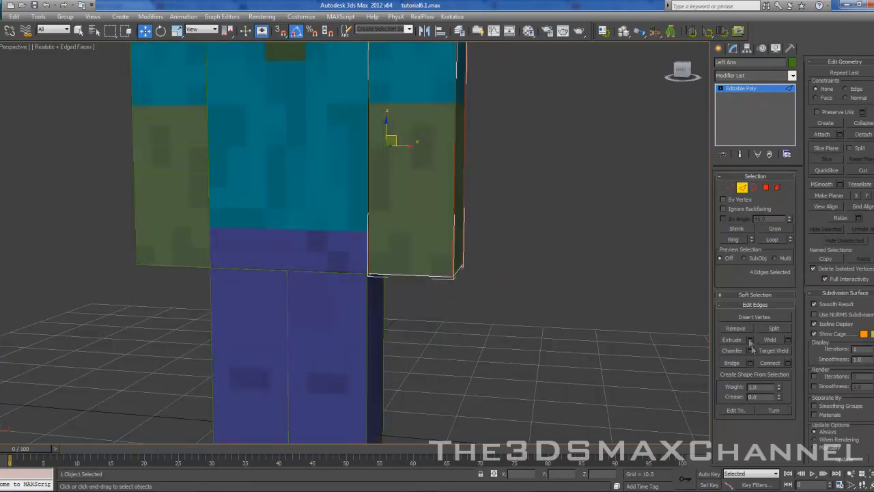
- Connect the left arm's four vertical edges with 3 segments, using a negative pinch to gather the loops around the elbow
left_click(789, 363)
left_click_drag(355, 248, 291, 268)
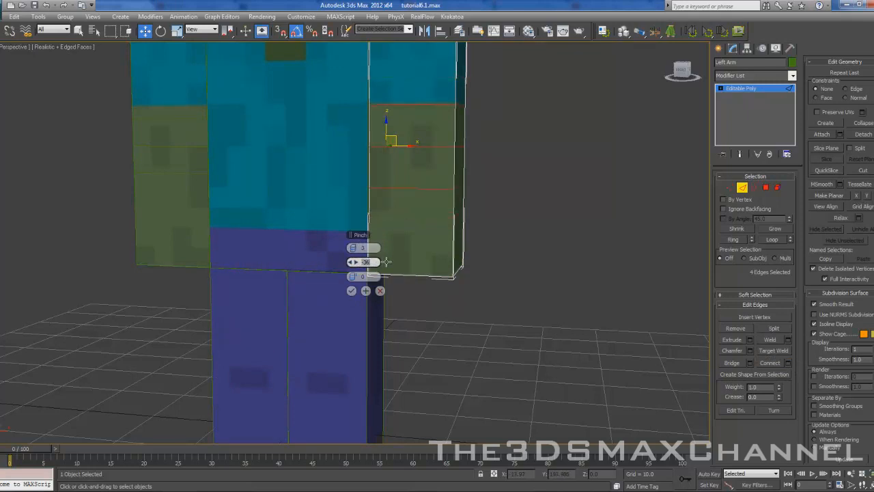
left_click(352, 290)
- Reduce the left arm's elbow-loop selection to the six edges crossing its outer and inner side faces
middle_click_drag(529, 259, 448, 257, "alt")
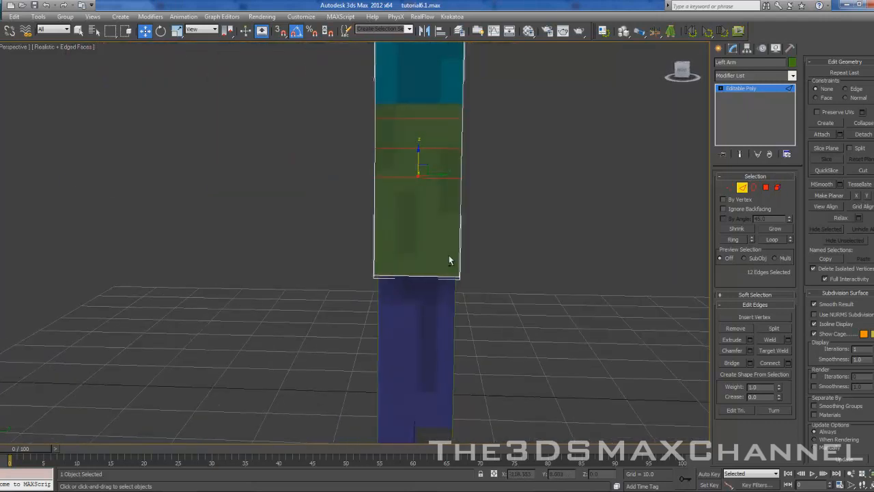
scroll(478, 227, "up", 3)
middle_click_drag(447, 121, 385, 191, "alt")
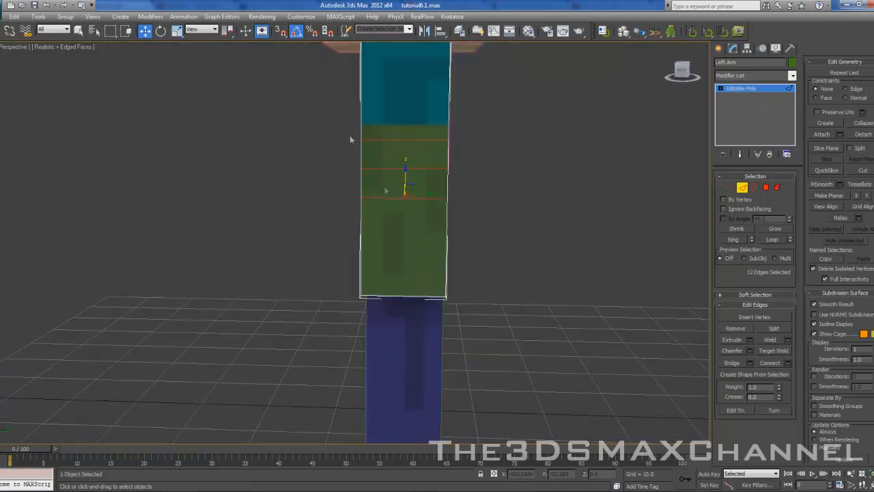
left_click_drag(410, 244, 412, 245, "alt")
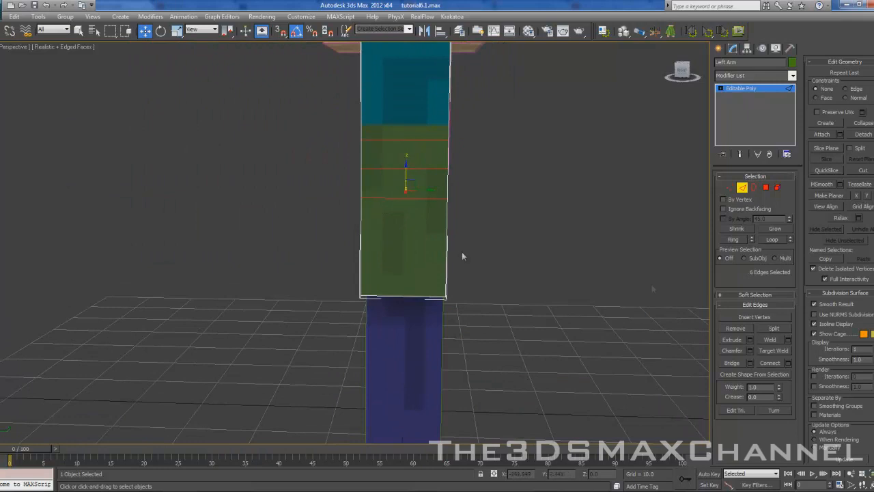
- Connect the left arm's six side edges with 1 segment, with pinch and slide at 0
left_click(788, 363)
left_click(373, 264)
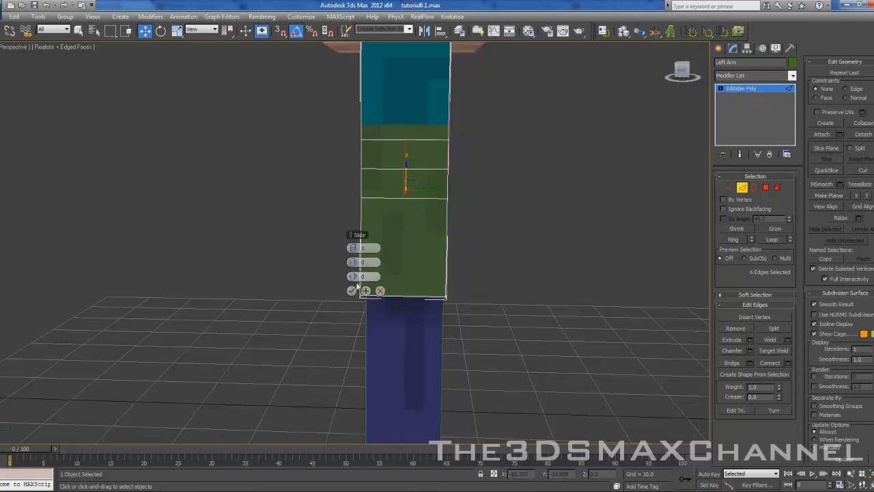
left_click(351, 290)
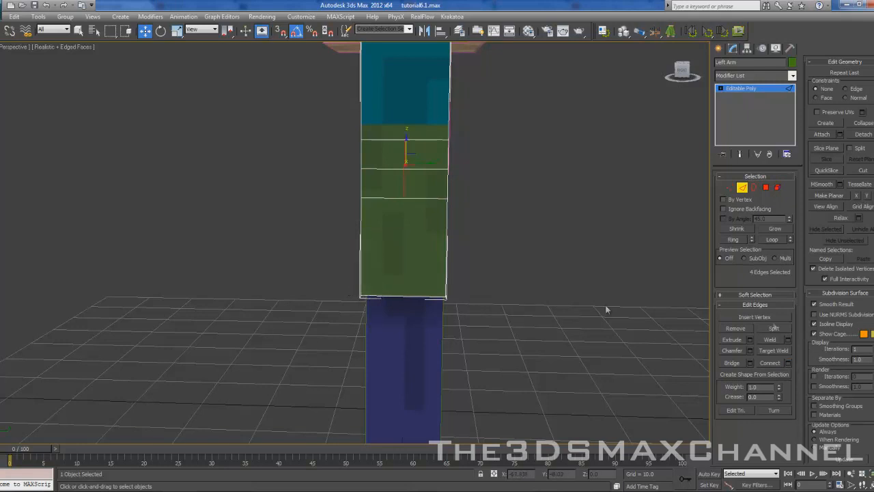
- Select the left arm's six centre vertices and raise the weld threshold to merge them into one vertex per side face
left_click(729, 187)
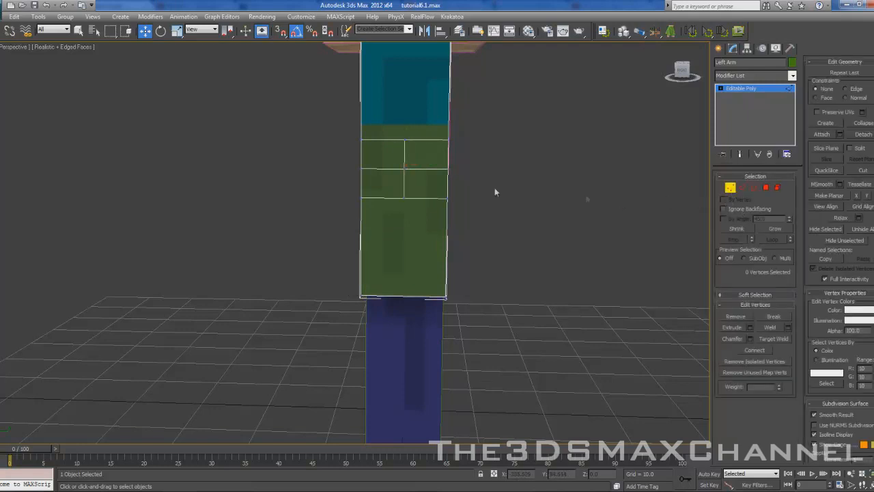
left_click_drag(412, 258, 412, 259)
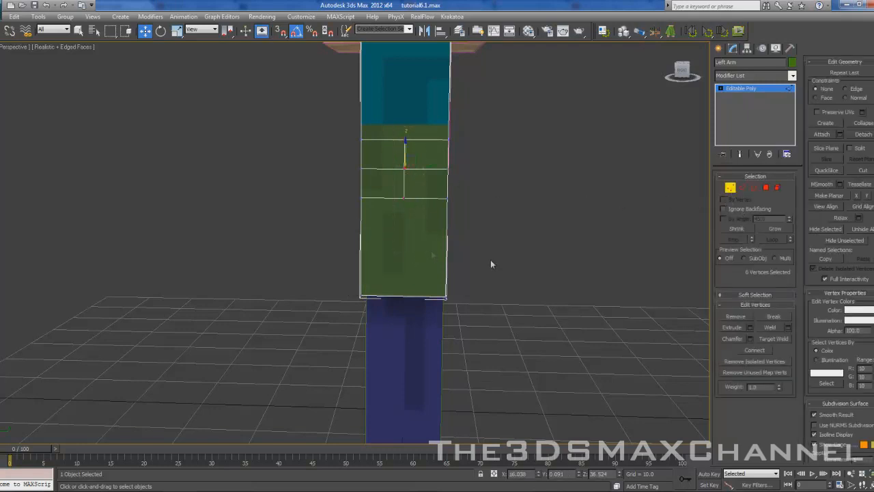
left_click(788, 328)
left_click_drag(355, 248, 367, 250)
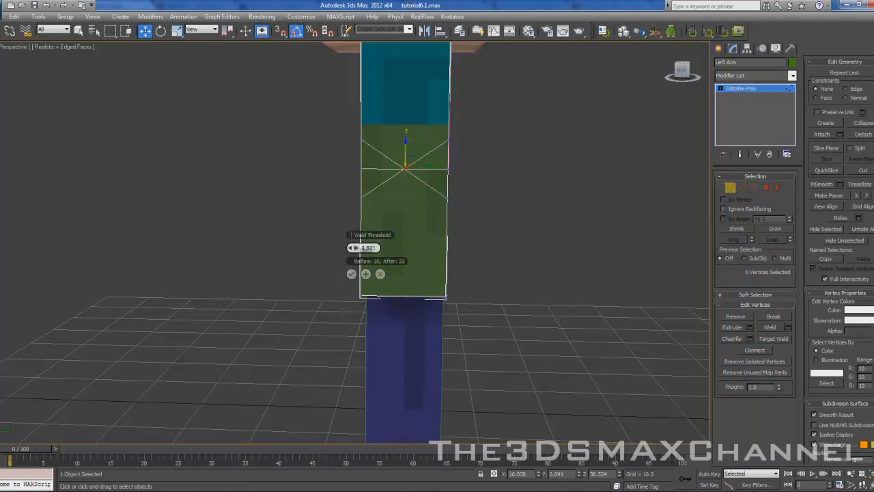
left_click(351, 274)
- Accept the left arm's vertex weld and leave vertex editing
middle_click_drag(353, 273, 371, 289, "alt")
key("F4")
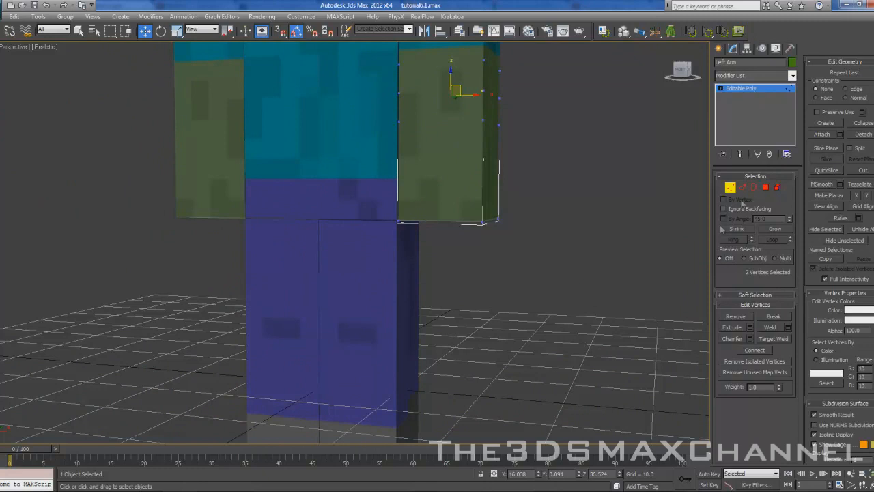
left_click(730, 188)
- Select the left leg's four vertical edges in wireframe display
left_click(404, 353)
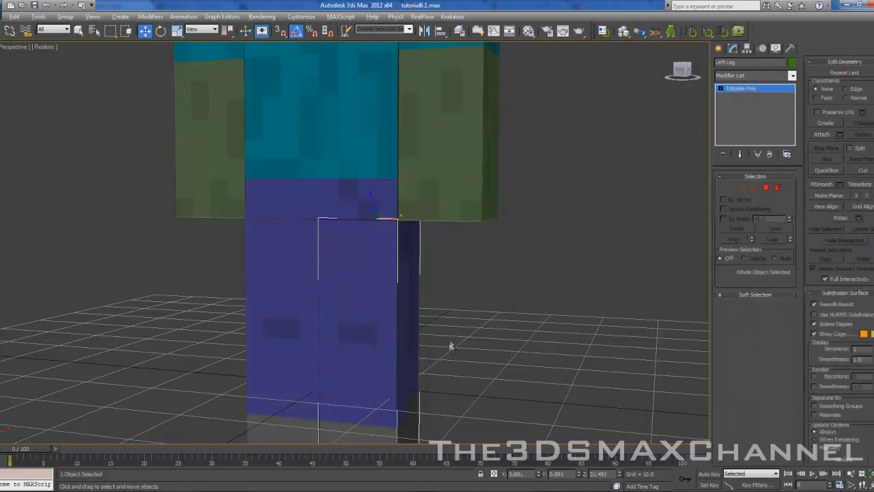
middle_click_drag(450, 346, 466, 337, "alt")
left_click(742, 188)
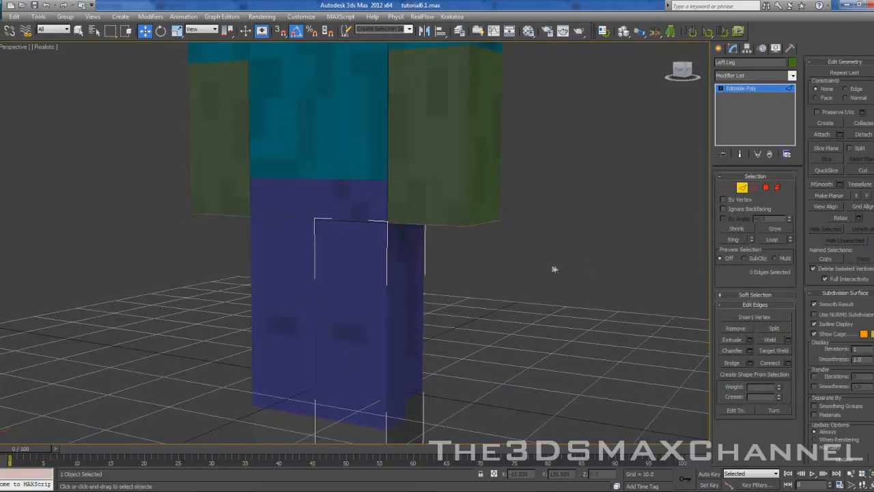
key("F3")
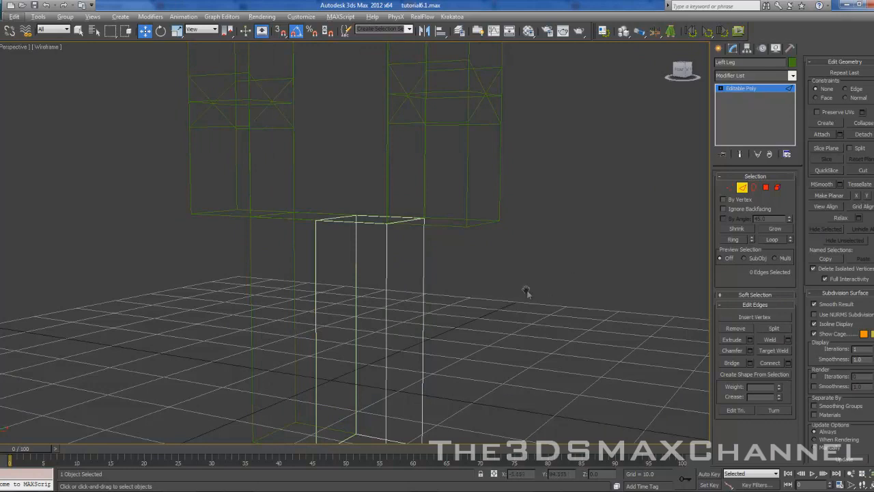
middle_click_drag(523, 288, 567, 209)
left_click_drag(615, 259, 302, 302)
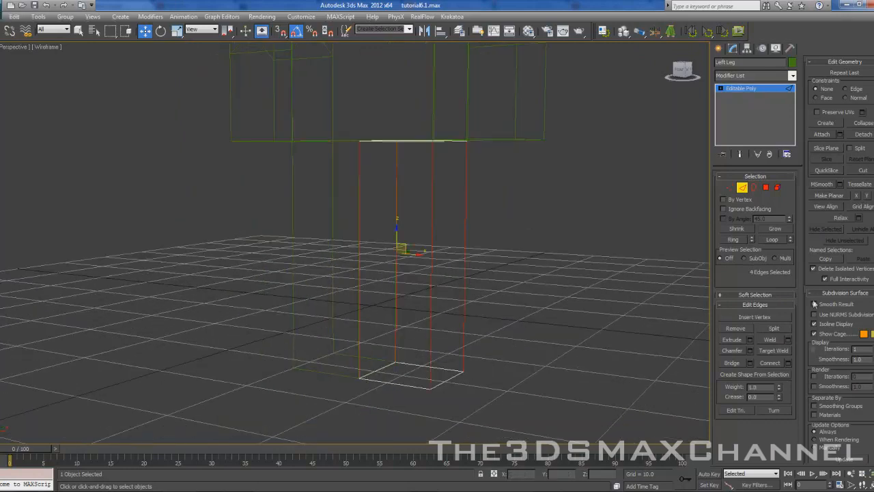
- Try connecting the left leg's four vertical edges with 3 segments and no pinch, and undo it
left_click(789, 363)
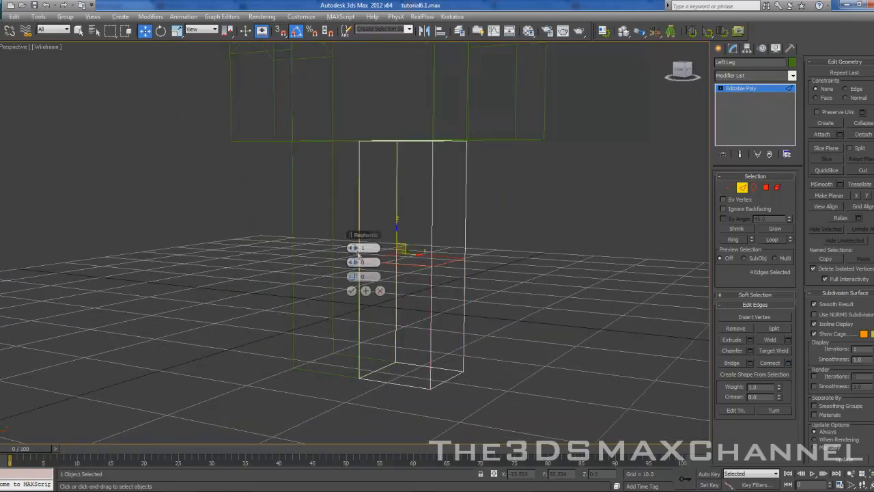
left_click(356, 249)
left_click(357, 248)
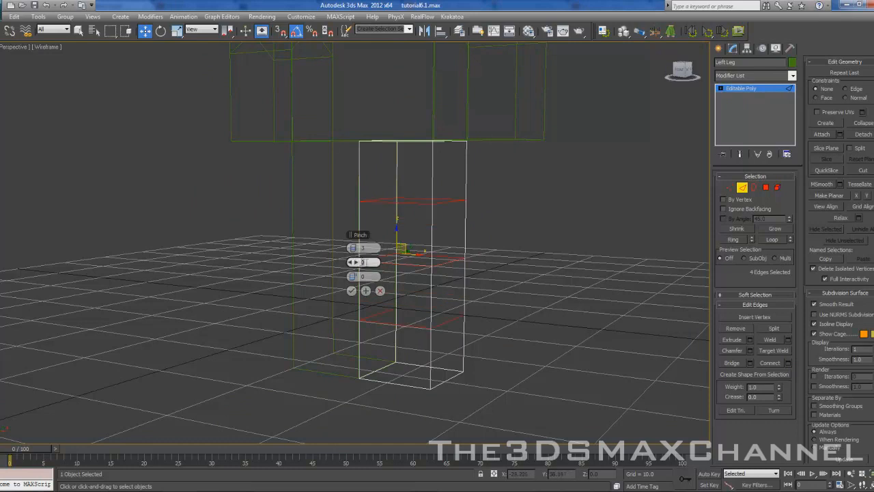
left_click(352, 291)
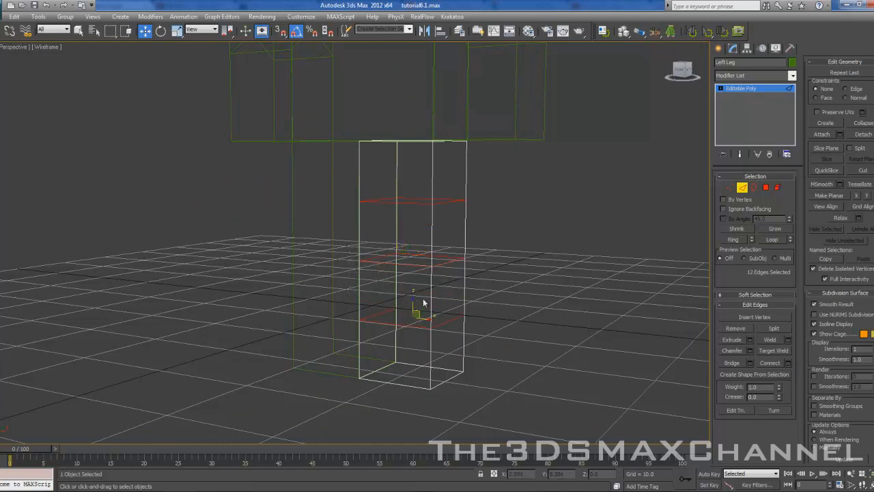
middle_click_drag(586, 335, 615, 331)
key("ctrl+z")
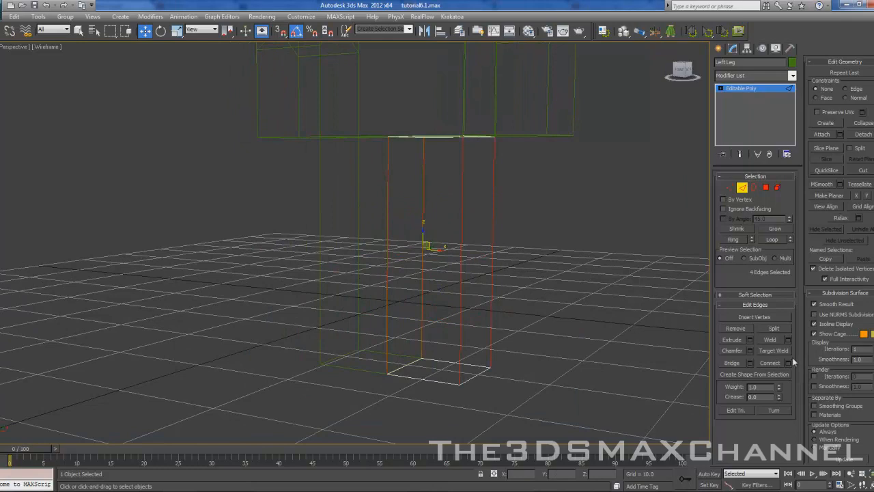
- Connect the left leg's four vertical edges with 3 segments and a pinch of -55
left_click(788, 363)
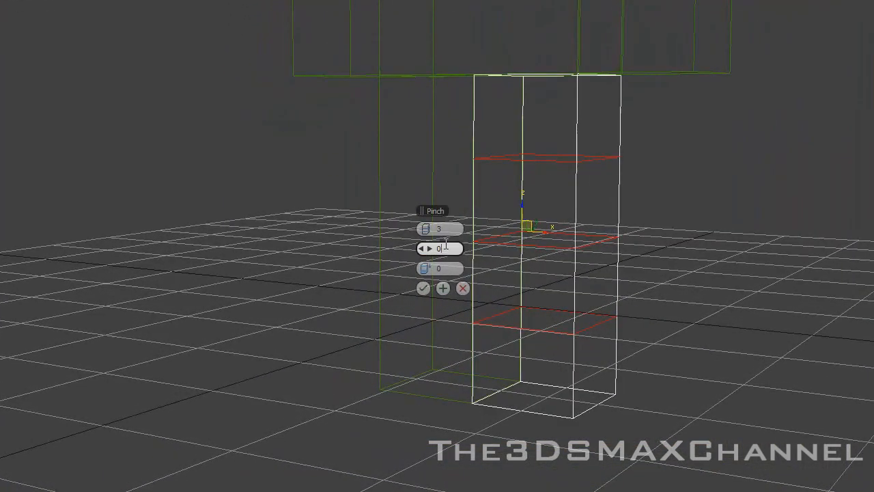
left_click(420, 249)
type("-55")
key("Return")
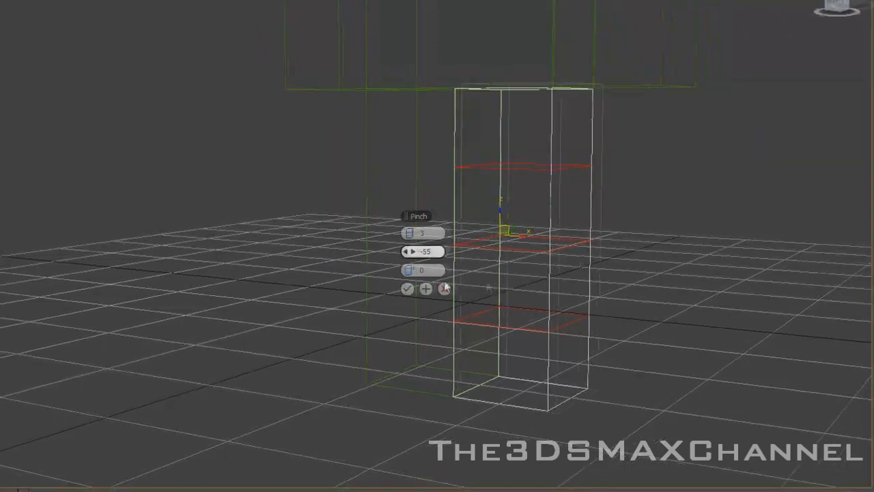
left_click(354, 291)
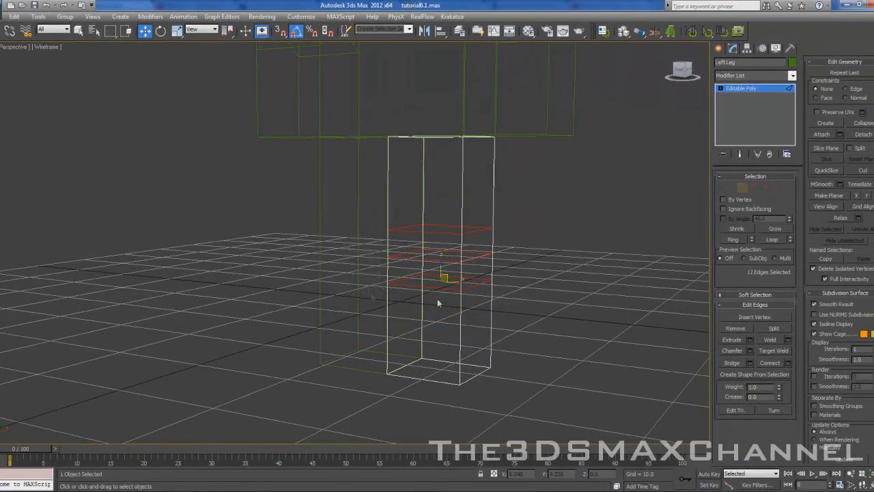
- Select the six knee-loop edges crossing the left leg's inner and outer sides and connect them with 1 segment and pinch 0
middle_click_drag(481, 296, 429, 298, "alt")
left_click_drag(436, 227, 441, 315)
middle_click_drag(596, 328, 582, 327, "alt")
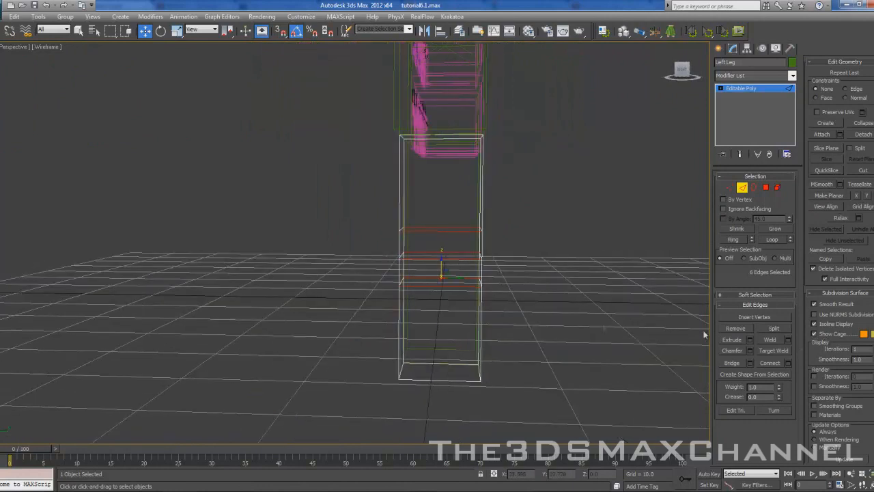
left_click(789, 363)
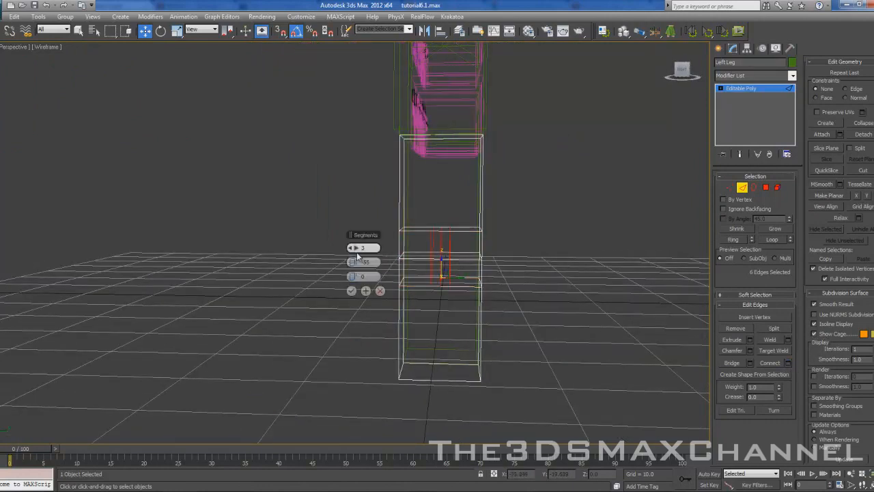
left_click_drag(335, 258, 352, 262)
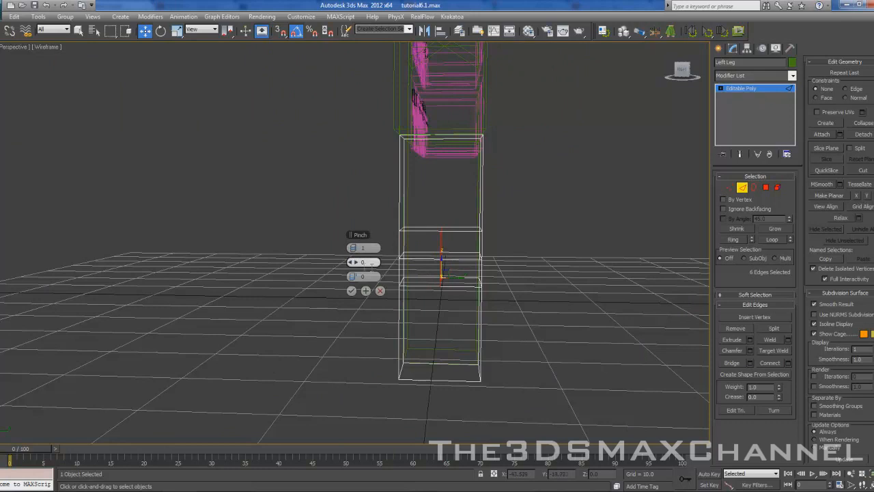
left_click(352, 291)
- Weld the left leg's six centre vertices into one per side face by raising the weld threshold, and leave vertex editing
left_click(726, 188)
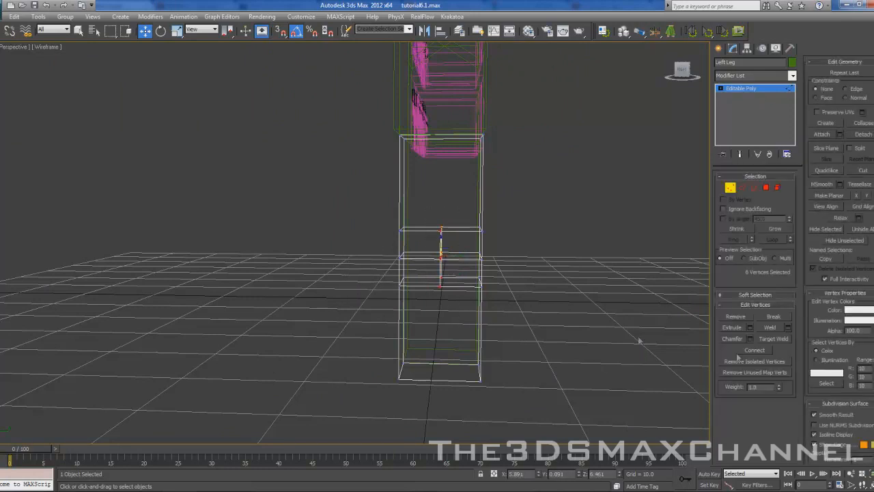
left_click(788, 329)
left_click_drag(354, 248, 366, 249)
left_click(352, 274)
middle_click_drag(352, 274, 594, 277, "alt")
left_click(728, 186)
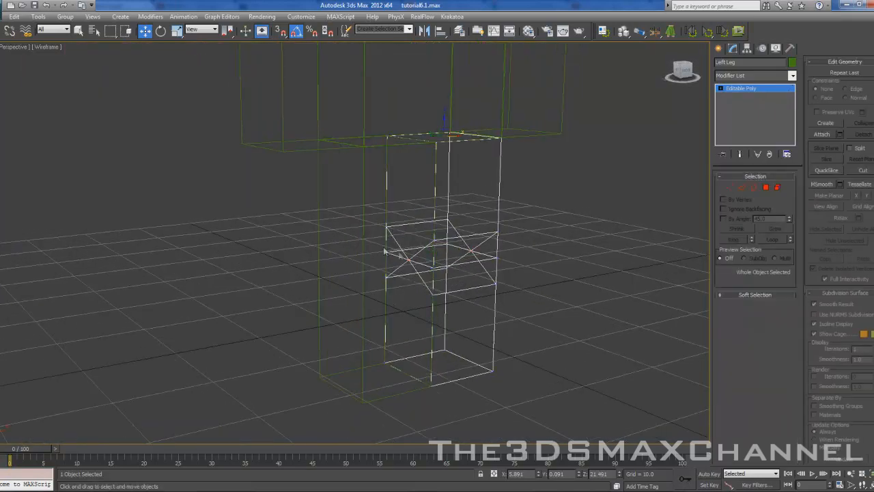
- Connect the right leg's four vertical edges with 3 segments and a negative pinch gathering the loops at the knee
left_click_drag(300, 232, 635, 280)
left_click(741, 187)
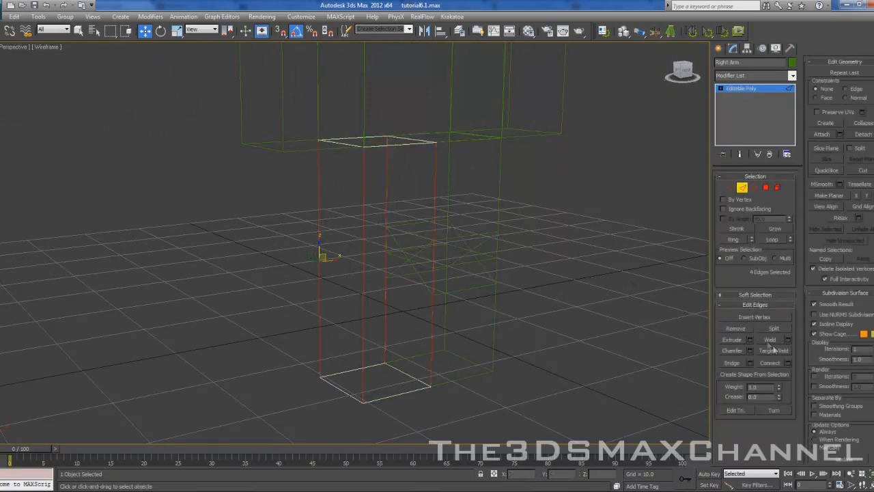
left_click(789, 363)
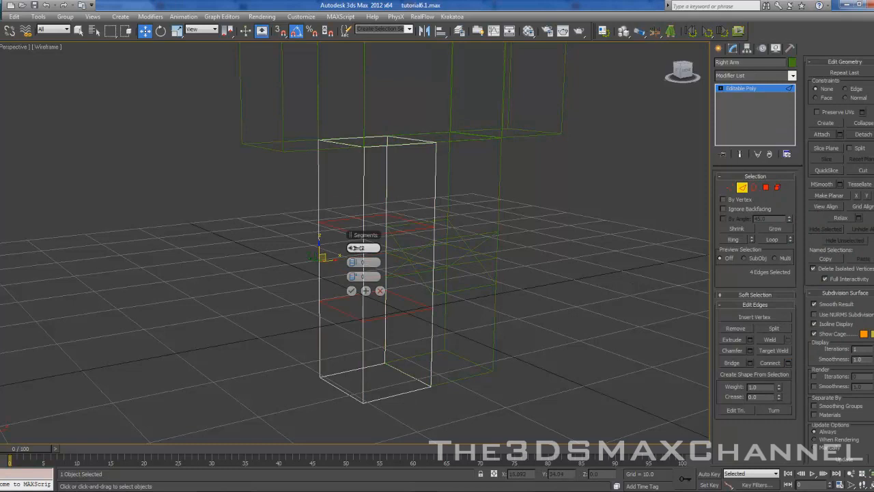
type("-50")
left_click(352, 290)
- Select the six knee-loop edges crossing the right leg's inner and outer sides and connect them with 1 centred segment
middle_click_drag(368, 289, 475, 278, "alt")
left_click_drag(375, 217, 407, 339)
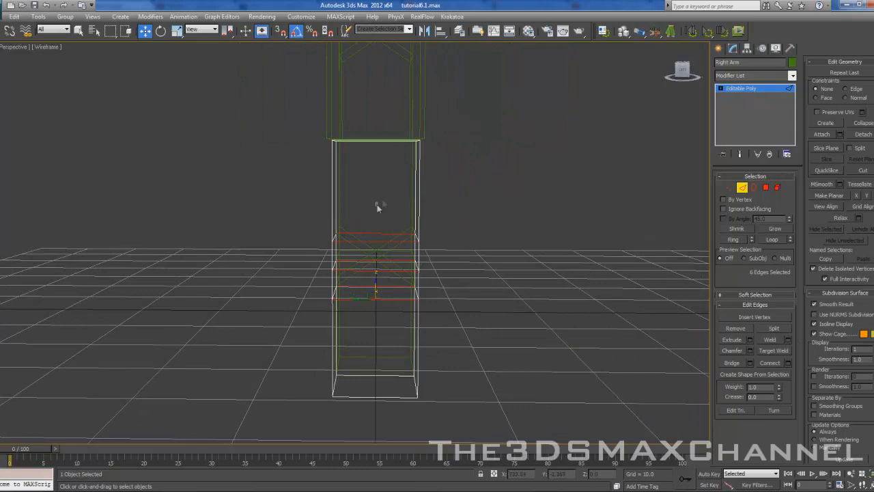
left_click(788, 363)
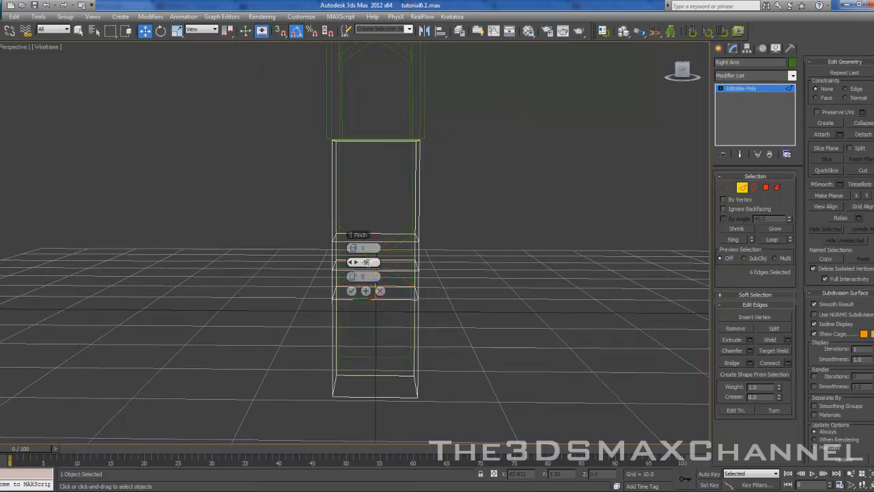
left_click(351, 290)
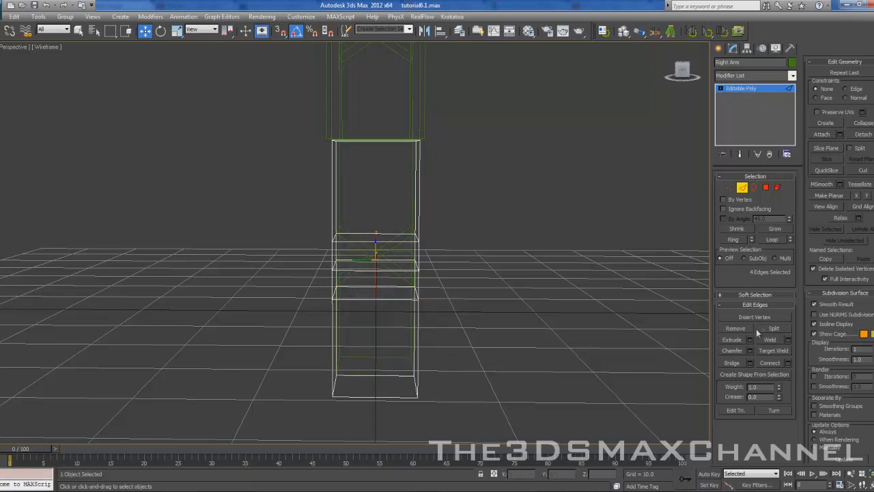
- Weld the right leg's six centre vertices into one vertex per side face
left_click(730, 189)
left_click_drag(352, 202, 395, 322)
left_click(788, 327)
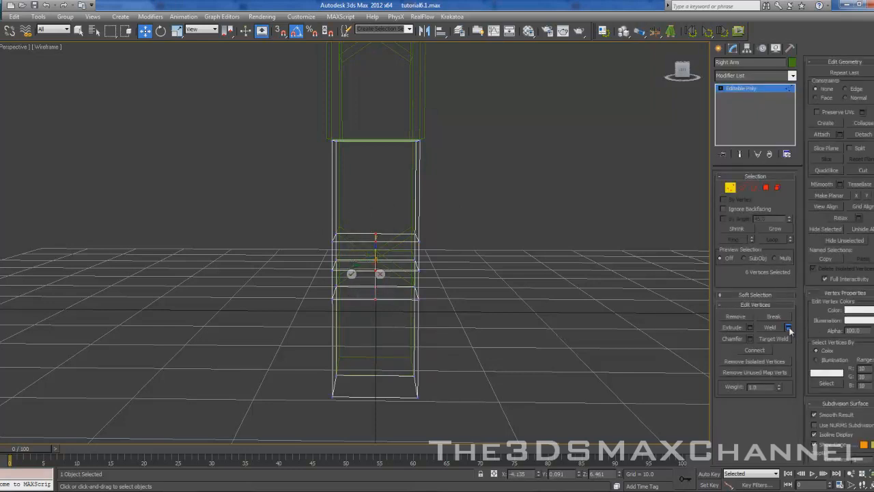
left_click(353, 275)
left_click(560, 269)
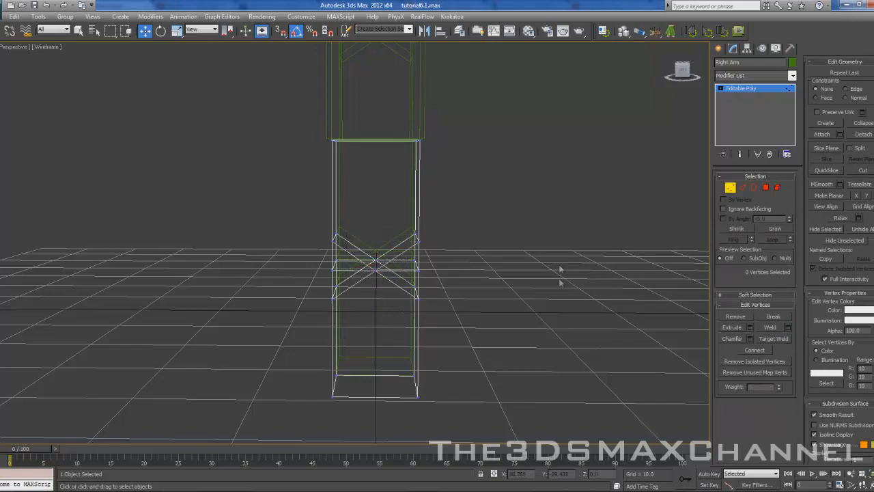
- Inspect the leg and arm loops from the front in both shaded and wireframe display
mouse_move(500, 275)
middle_mouse_down("alt")
mouse_move(436, 255)
mouse_move(398, 256)
mouse_move(424, 280)
mouse_move(416, 281)
middle_mouse_up("alt")
key("F3")
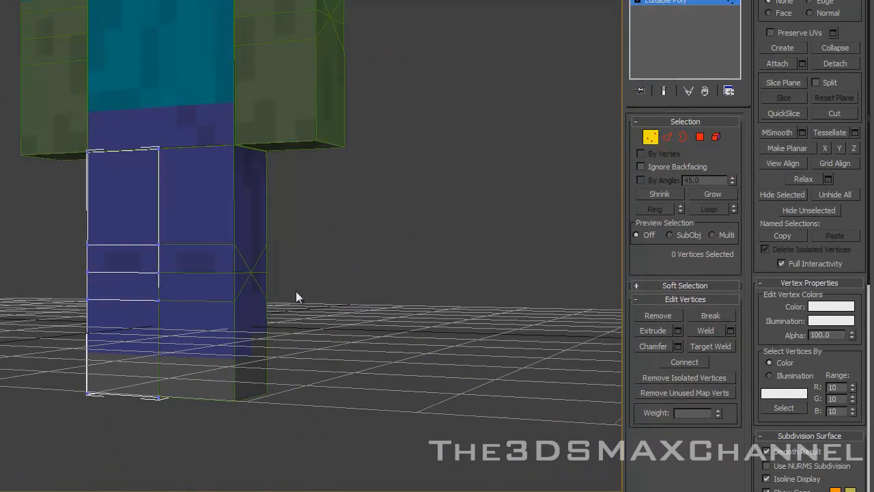
mouse_move(215, 43)
middle_mouse_down()
mouse_move(206, 185)
mouse_move(222, 235)
mouse_move(229, 205)
middle_mouse_up()
key("F3")
key("F3")
key("F3")
key("F3")
key("F3")
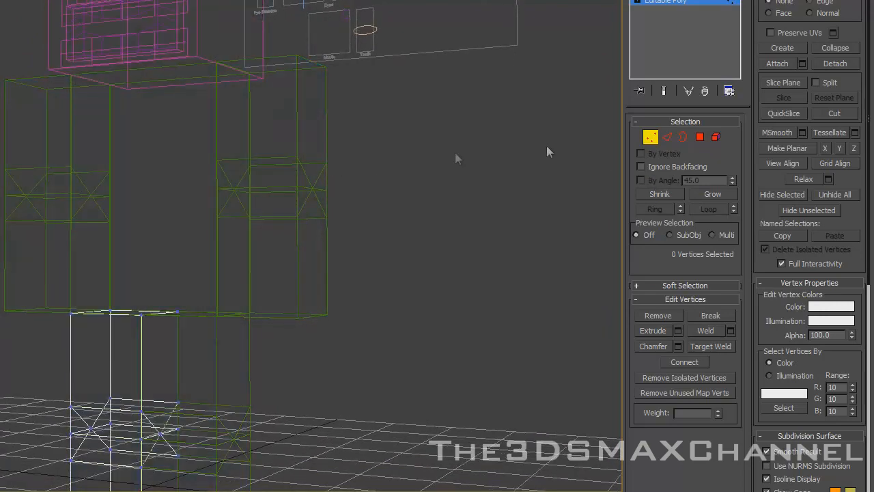
- Leave the right leg's vertex editing and select the chest's four vertical edges in wireframe display
left_click(651, 137)
left_click(107, 134)
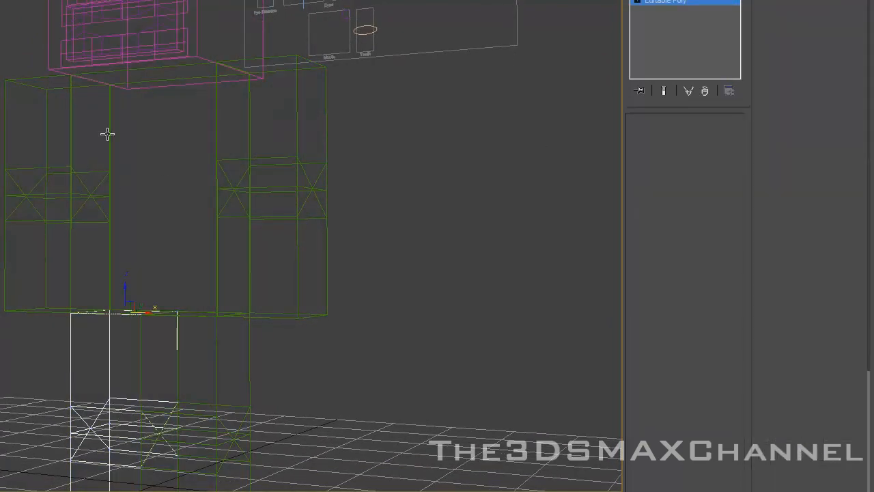
key("F3")
key("F3")
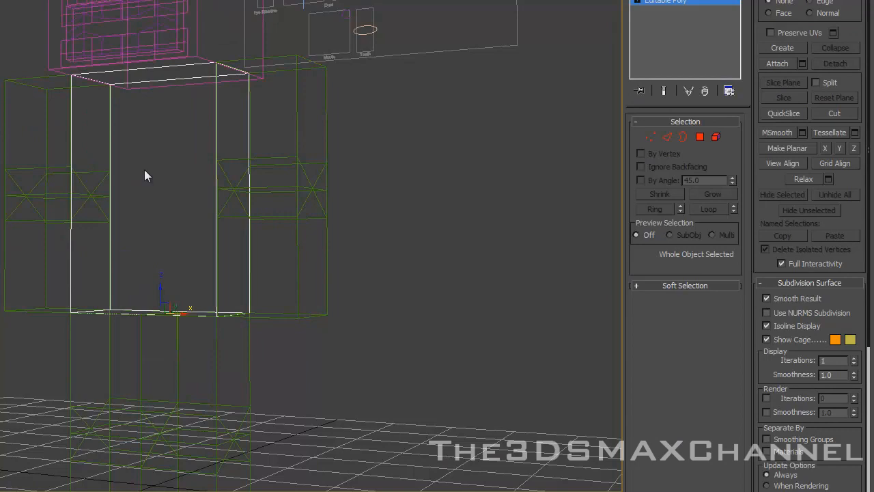
middle_click_drag(144, 170, 111, 180, "alt")
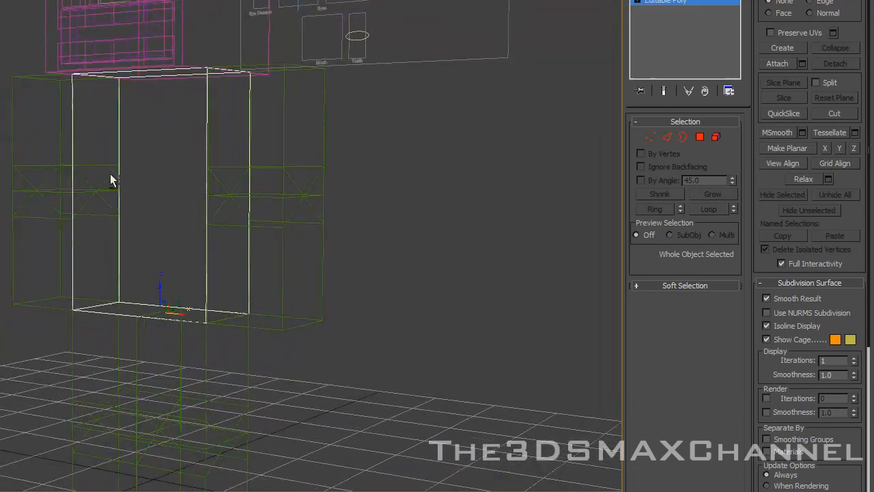
left_click(668, 137)
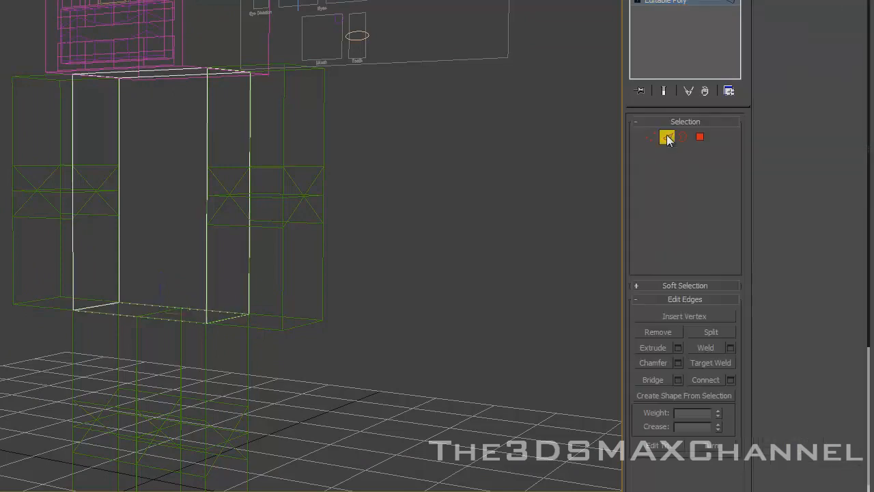
left_click_drag(489, 139, 0, 240)
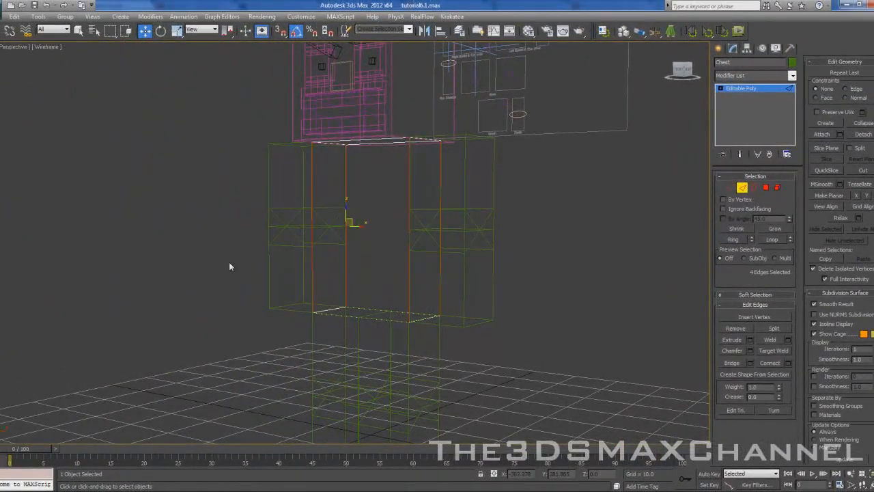
left_click_drag(178, 214, 653, 274)
- Connect the chest's four vertical edges with 7 segments at pinch 0 and slide 0, and clear the edge selection
left_click(789, 363)
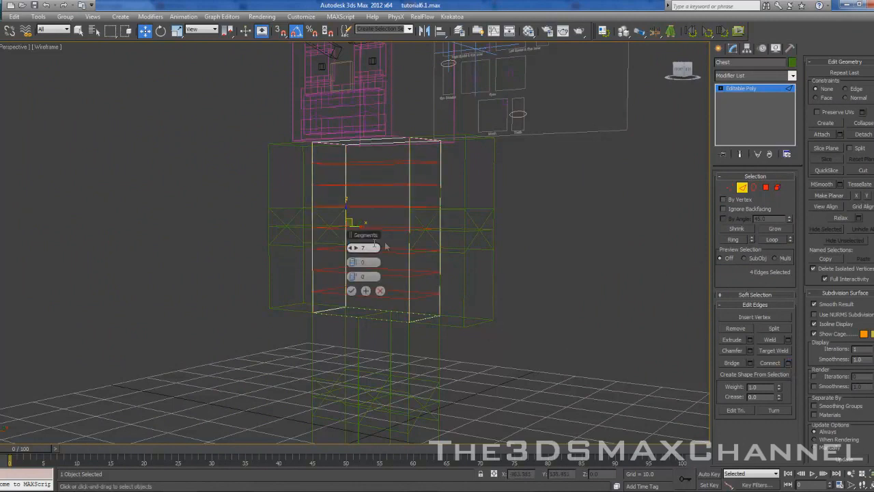
key("F3")
key("alt+x")
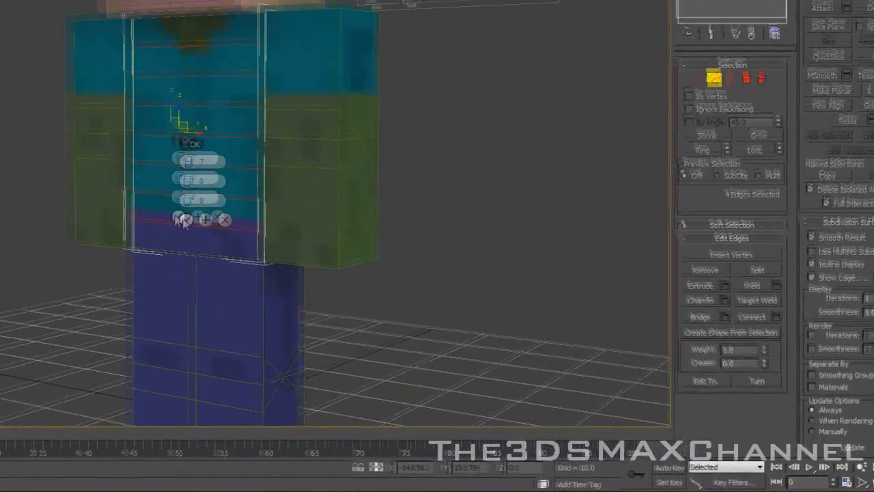
left_click(183, 219)
key("alt+x")
left_click(478, 203)
key("F3")
key("F3")
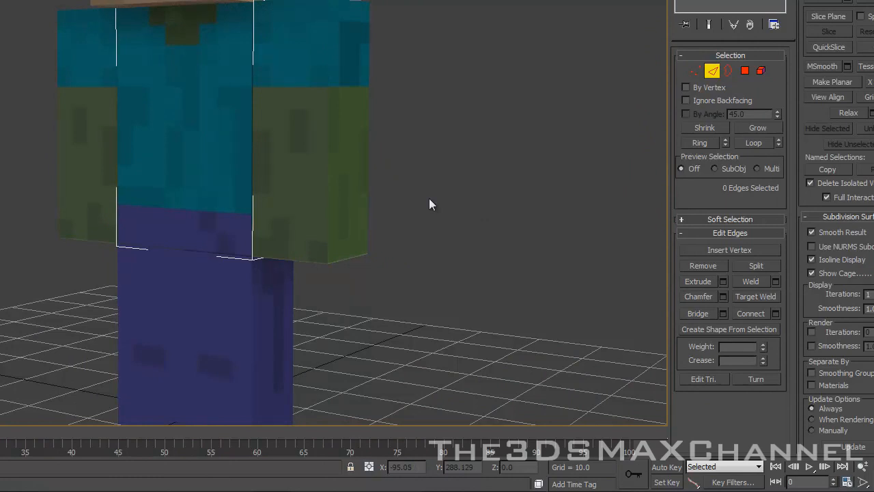
mouse_move(353, 159)
middle_mouse_down("alt")
mouse_move(120, 155)
mouse_move(378, 162)
mouse_move(349, 157)
middle_mouse_up("alt")
key("F3")
key("F3")
key("F3")
key("F3")
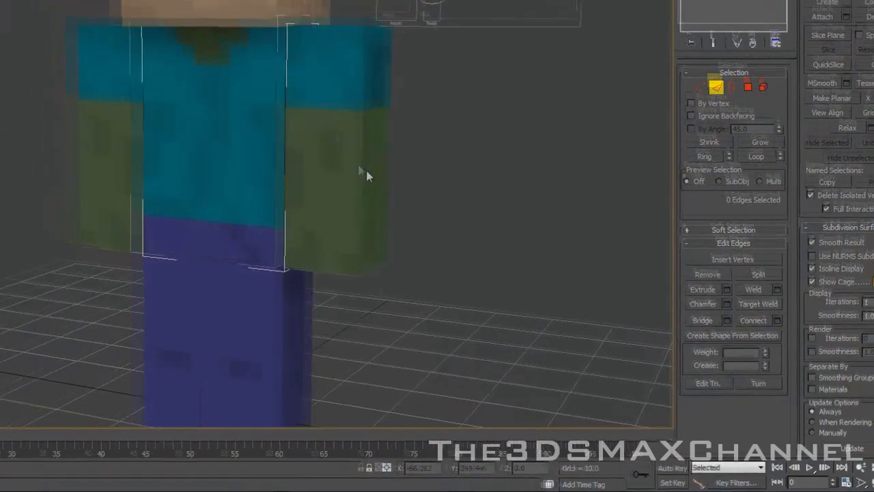
- Inspect the chest's horizontal segments from the front, switching between shaded, edged-face and wireframe display
middle_click_drag(232, 166, 245, 155)
scroll(246, 156, "down", 3)
key("F4")
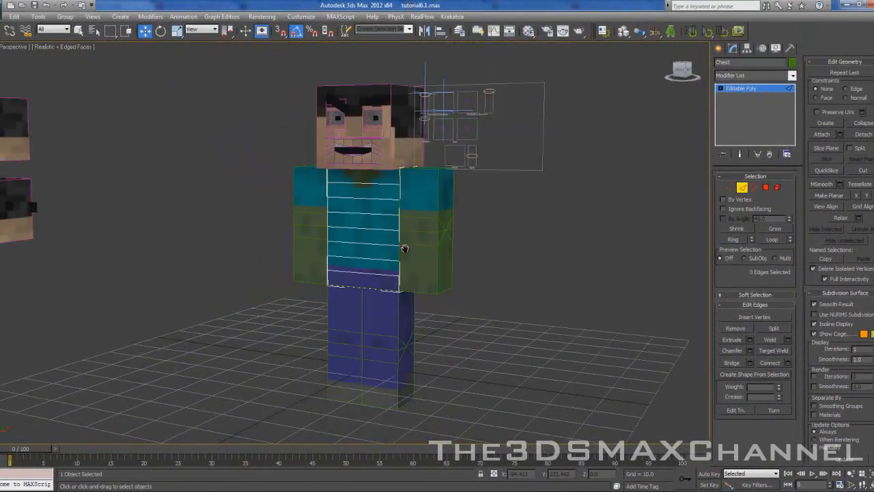
key("F4")
key("F3")
key("F3")
key("F4")
middle_click_drag(381, 252, 414, 252, "alt")
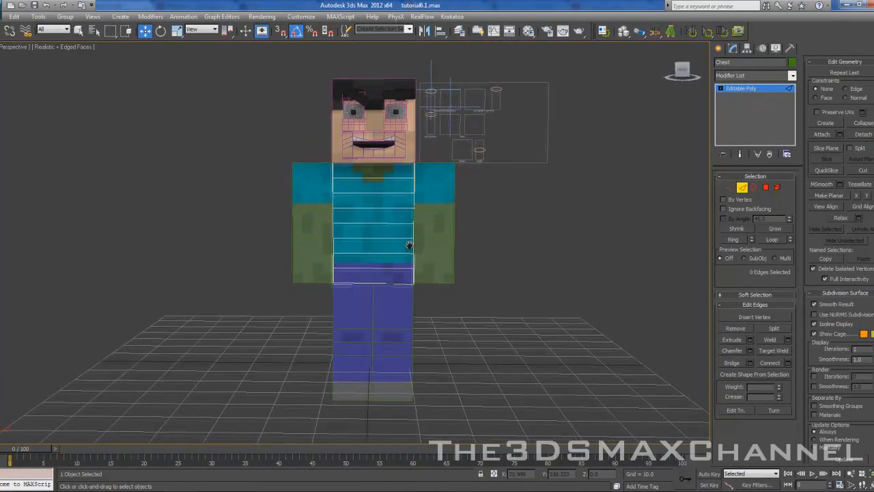
scroll(398, 243, "up", 6)
scroll(377, 247, "up", 4)
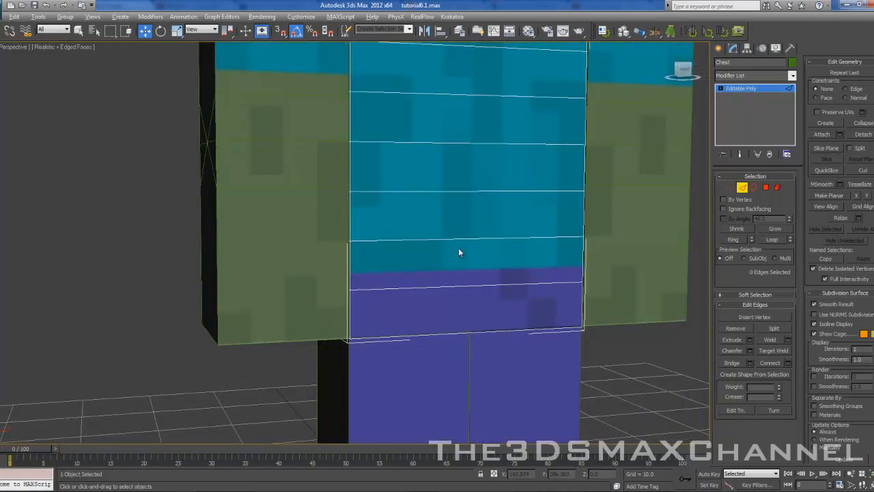
middle_click_drag(460, 252, 445, 251, "alt")
- Leave the chest's edge editing, select the right arm and start editing its edges
left_click(742, 187)
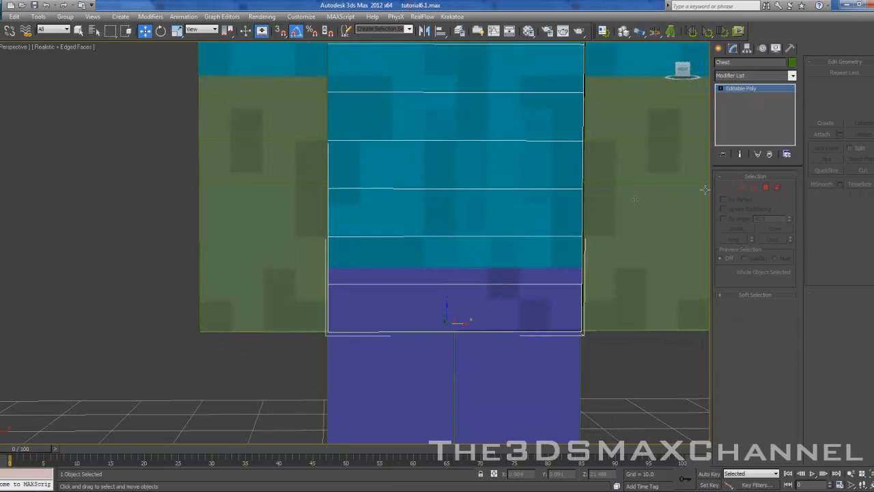
left_click_drag(151, 216, 262, 281)
scroll(293, 253, "down", 3)
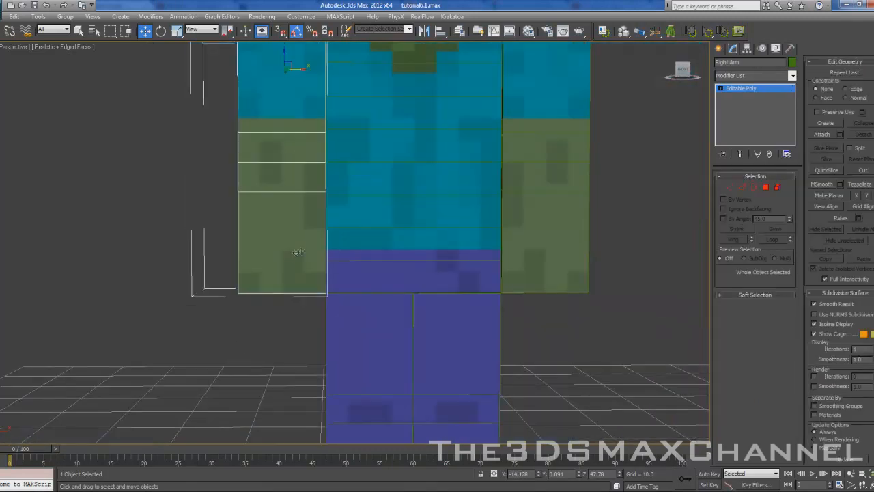
scroll(478, 265, "down", 4)
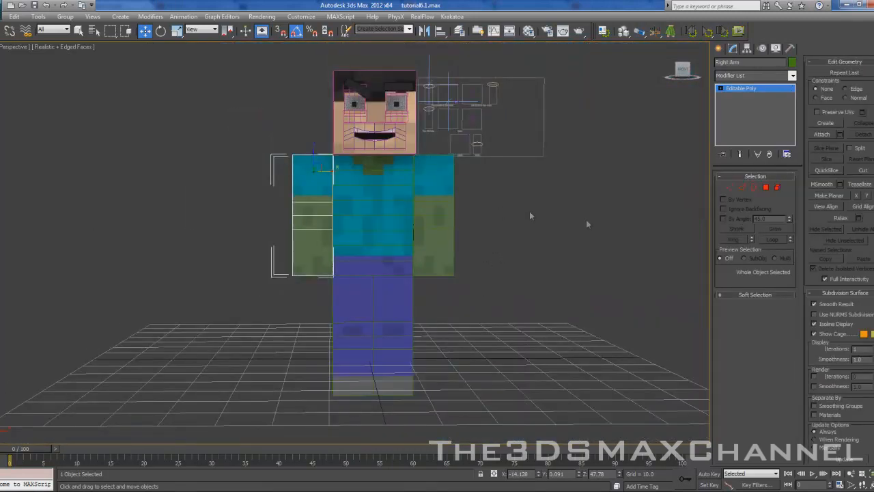
left_click(743, 188)
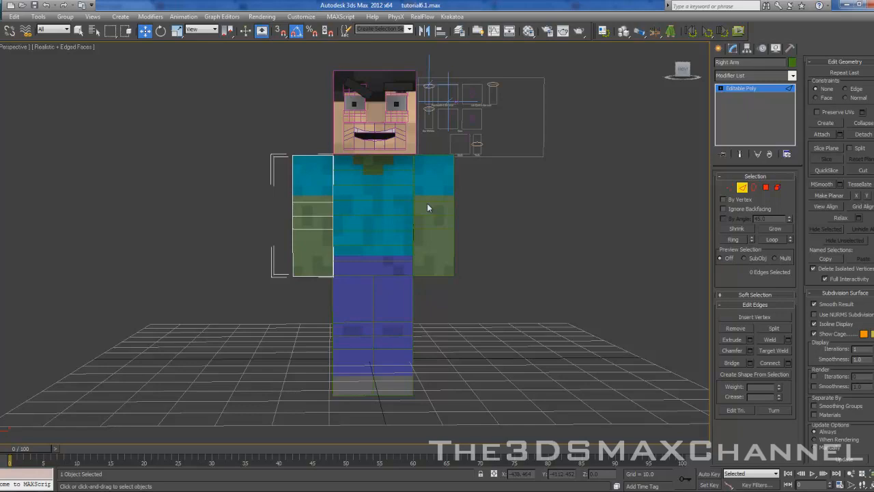
- Select the front edge at the bottom of the right arm in wireframe display
middle_click_drag(409, 220, 422, 224)
scroll(418, 227, "up", 5)
middle_click_drag(335, 242, 363, 180)
scroll(364, 238, "down", 3)
scroll(362, 184, "up", 3)
key("F4")
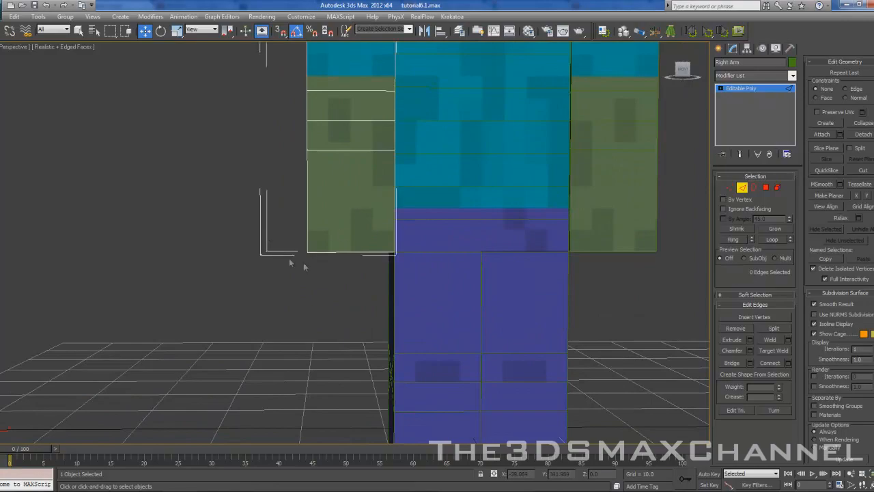
key("F3")
left_click(331, 252)
key("F3")
key("F3")
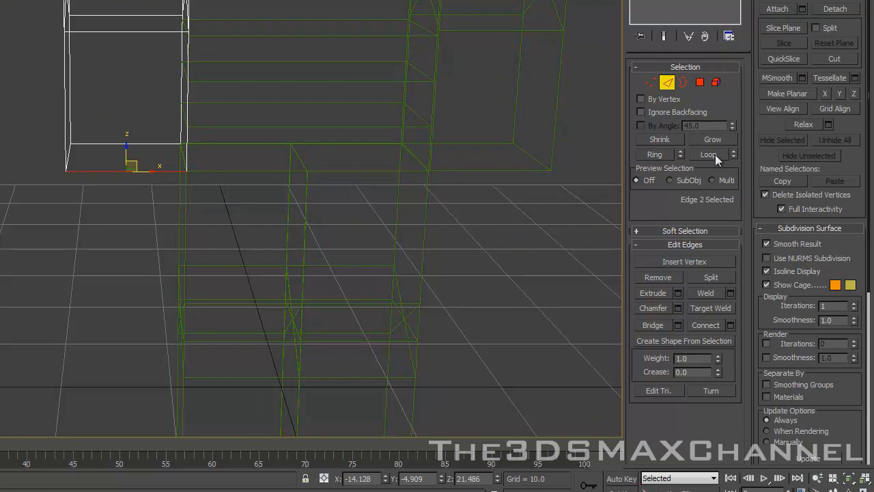
- Add the other three edges around the right arm's bottom face to the edge selection
left_click(661, 159)
middle_click_drag(95, 168, 190, 170, "alt")
left_click(54, 179, "ctrl")
mouse_move(29, 159)
middle_mouse_down("alt")
mouse_move(140, 157)
mouse_move(110, 164)
mouse_move(162, 164)
mouse_move(29, 159)
middle_mouse_up("alt")
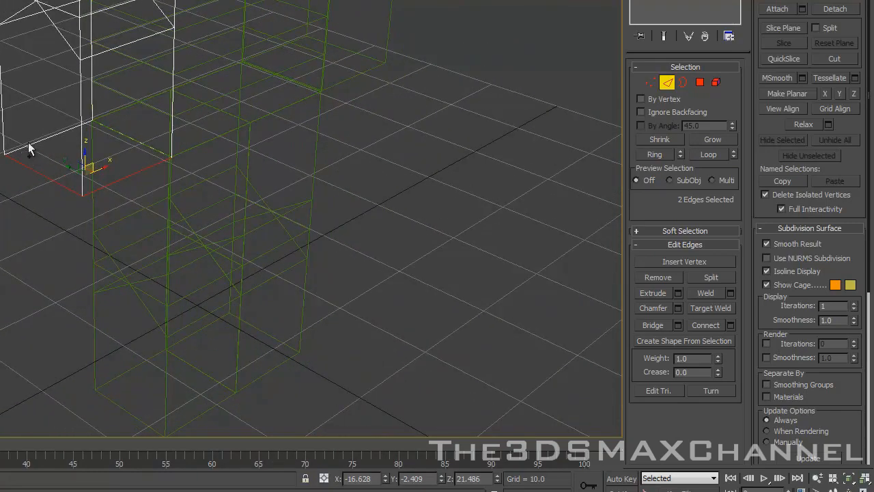
left_click(28, 144, "ctrl")
left_click(135, 141, "ctrl")
middle_click_drag(168, 162, 163, 170)
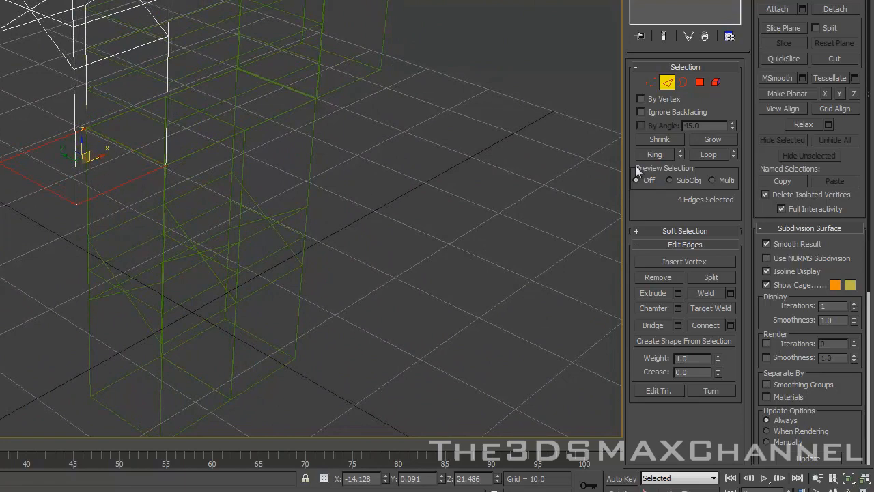
- Raise the right arm's four bottom edges in the shaded front view to about Z 26.3, shortening the arm
middle_click_drag(202, 121, 173, 83, "alt")
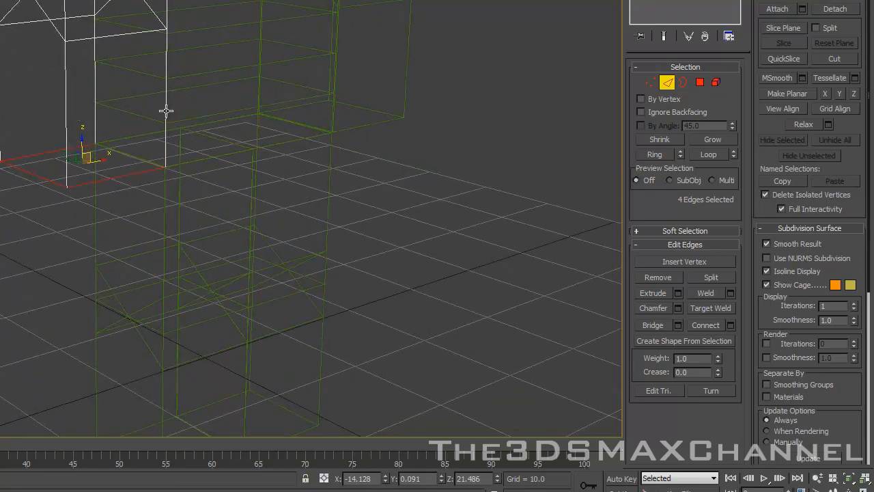
middle_click_drag(157, 129, 96, 73, "alt")
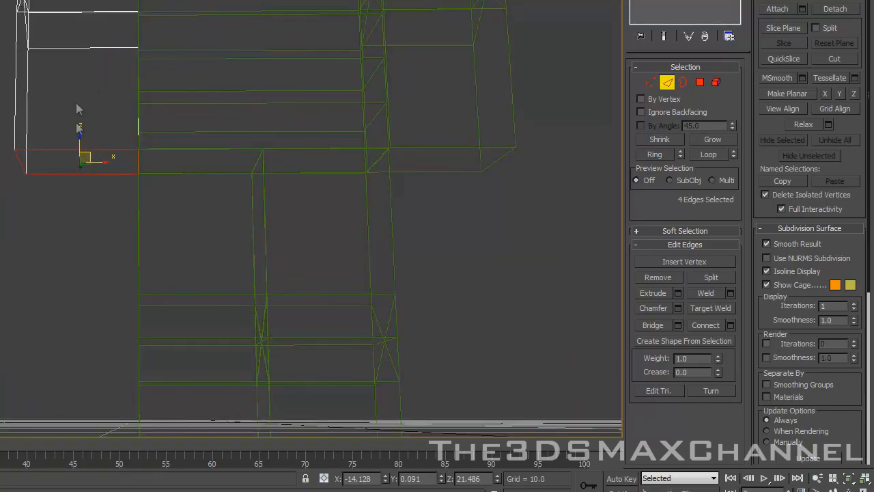
key("F3")
key("f")
middle_click_drag(330, 166, 398, 267)
scroll(398, 266, "up", 3)
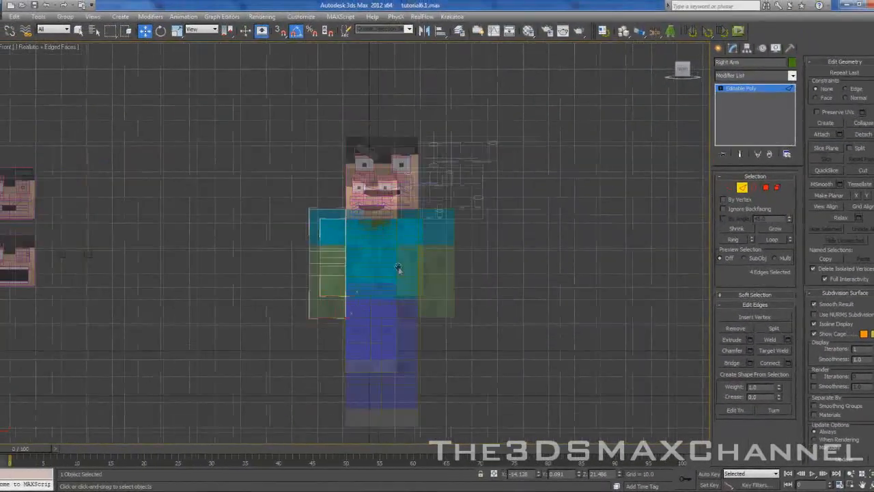
scroll(398, 266, "up", 1)
middle_click_drag(347, 278, 370, 209)
scroll(373, 209, "up", 2)
scroll(370, 253, "down", 1)
middle_click_drag(340, 235, 309, 226)
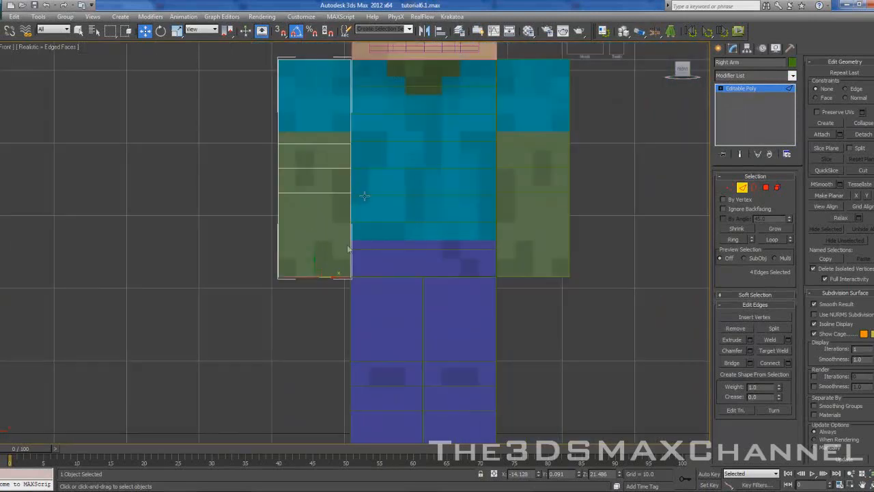
left_click_drag(314, 257, 317, 222)
- Nudge the right arm's four bottom edges up in the front view, level with the lower border of the blue shirt
middle_click_drag(340, 222, 407, 282, "alt")
scroll(373, 239, "down", 2)
key("f")
scroll(373, 239, "up", 2)
scroll(357, 208, "up", 4)
middle_click_drag(357, 209, 356, 213, "alt")
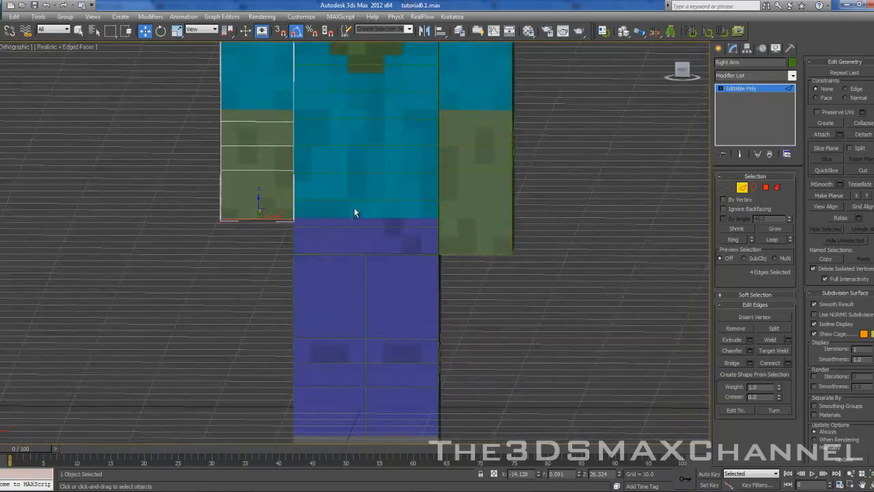
scroll(358, 215, "up", 4)
key("f")
scroll(331, 197, "down", 6)
scroll(332, 197, "up", 3)
middle_click_drag(331, 198, 346, 165)
scroll(349, 226, "up", 4)
left_click_drag(308, 171, 309, 167)
scroll(386, 205, "down", 4)
scroll(387, 205, "down", 5)
scroll(401, 197, "up", 4)
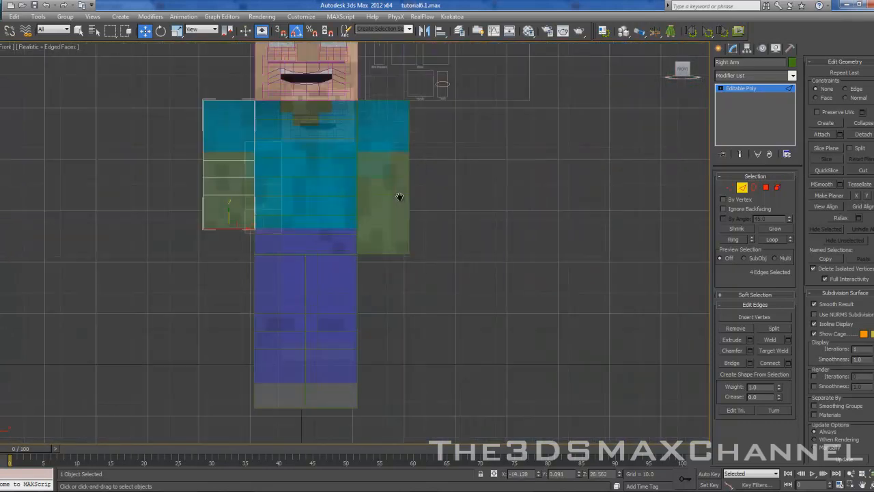
- Leave the right arm's edge editing, select the left arm and start editing its edges
left_click(743, 188)
left_click(403, 219)
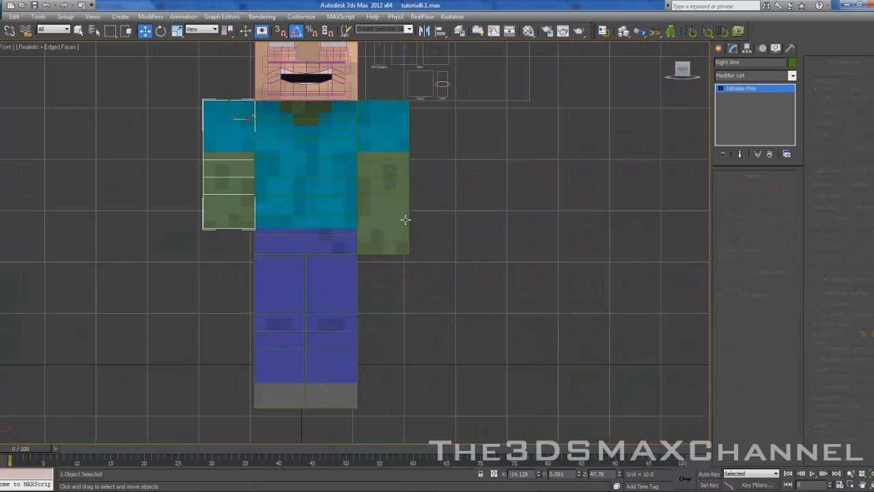
left_click(742, 187)
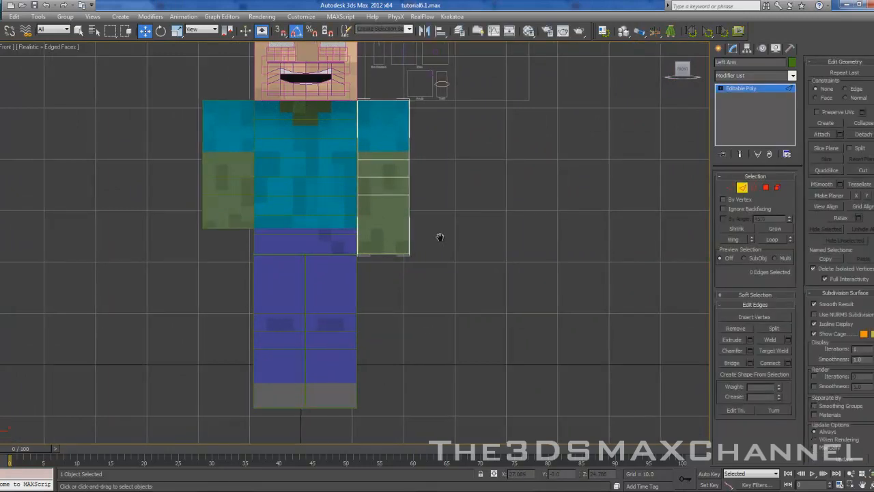
- Raise the left arm's bottom edges level with the lower border of the blue shirt, clear the selection and leave edge editing
scroll(482, 280, "up", 6)
scroll(601, 338, "down", 4)
left_click_drag(503, 217, 191, 221)
left_click_drag(413, 251, 398, 199)
left_click(503, 265)
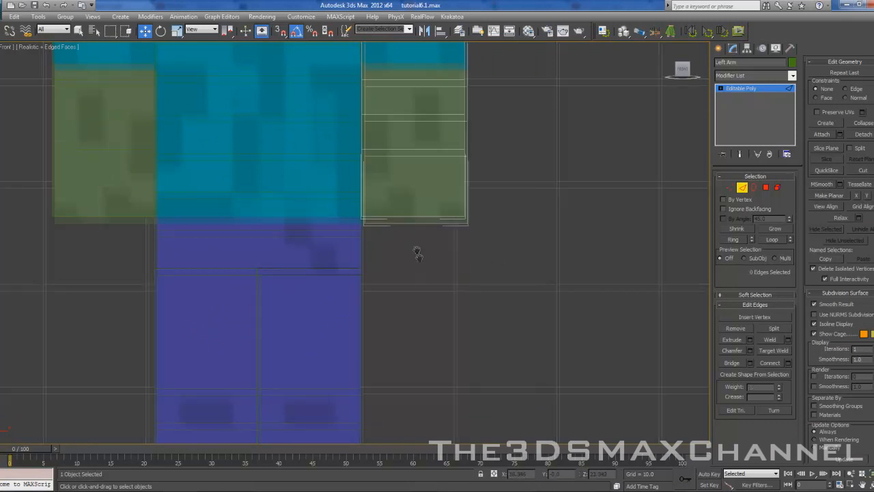
scroll(418, 288, "up", 3)
scroll(418, 288, "down", 2)
key("2")
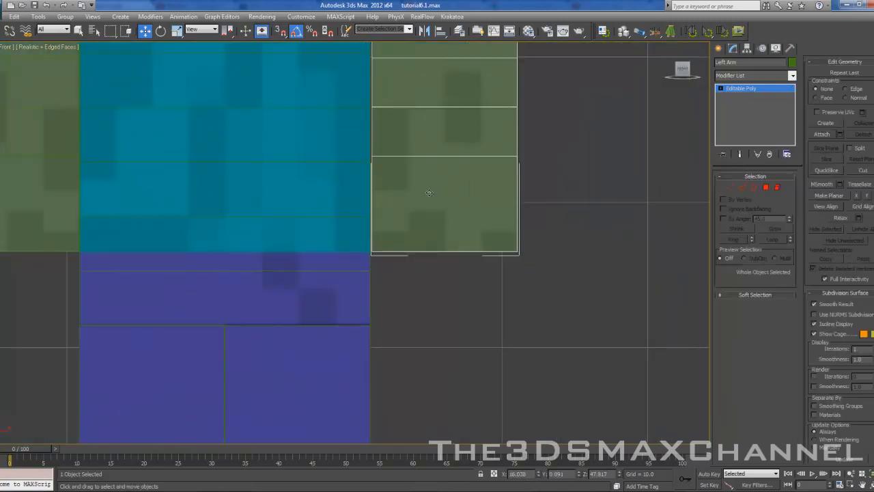
- Inspect both shortened arms against the body in perspective with the edge overlay turned off
scroll(429, 193, "down", 10)
scroll(437, 198, "up", 6)
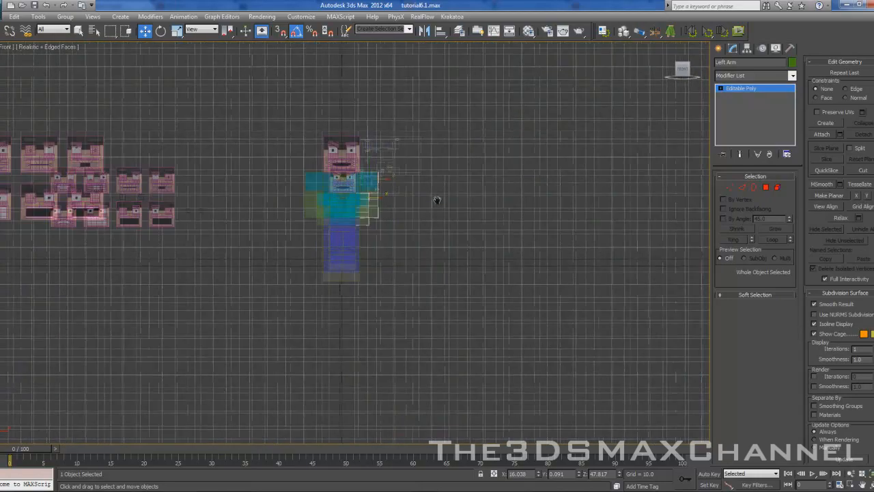
key("p")
middle_click_drag(434, 197, 418, 276, "alt")
key("F4")
scroll(417, 277, "up", 4)
scroll(417, 276, "down", 4)
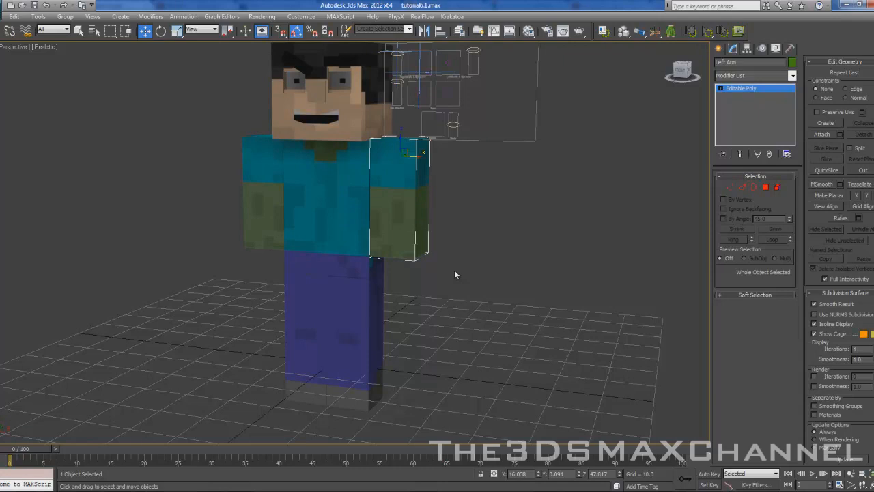
middle_click_drag(377, 231, 376, 241)
scroll(401, 247, "up", 3)
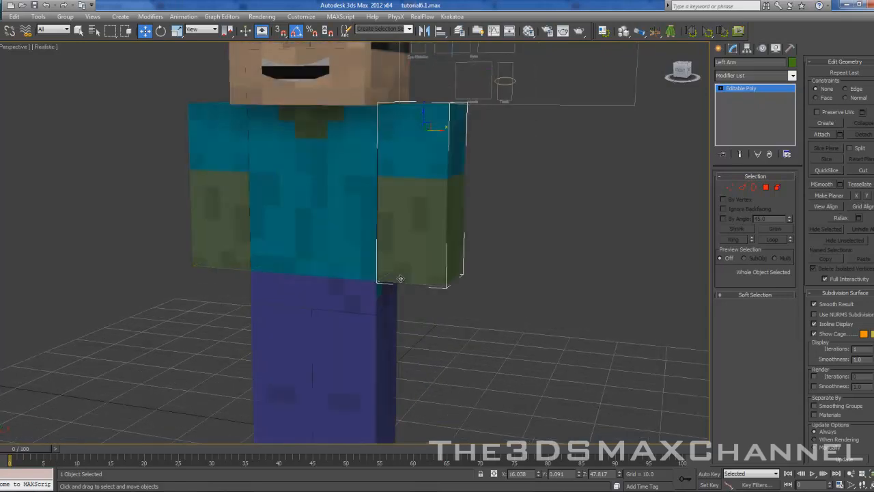
scroll(405, 266, "up", 2)
scroll(374, 259, "up", 5)
middle_click_drag(472, 235, 386, 254, "alt")
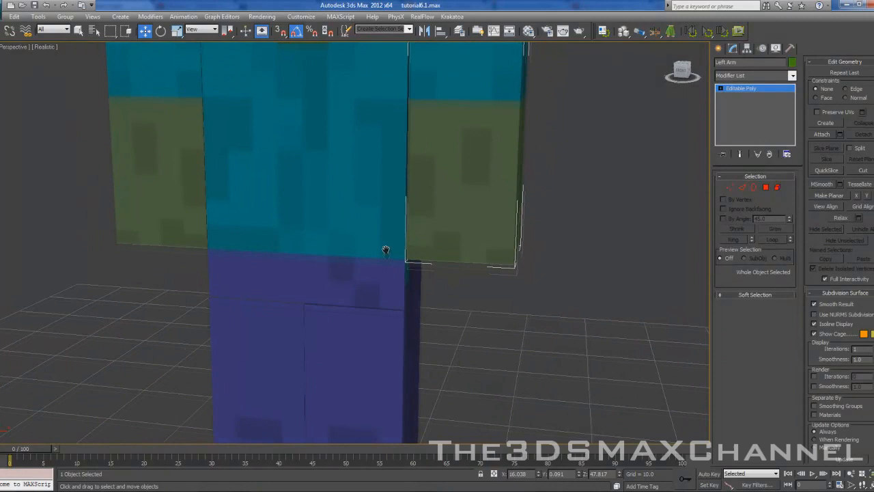
scroll(387, 254, "down", 8)
scroll(370, 206, "up", 2)
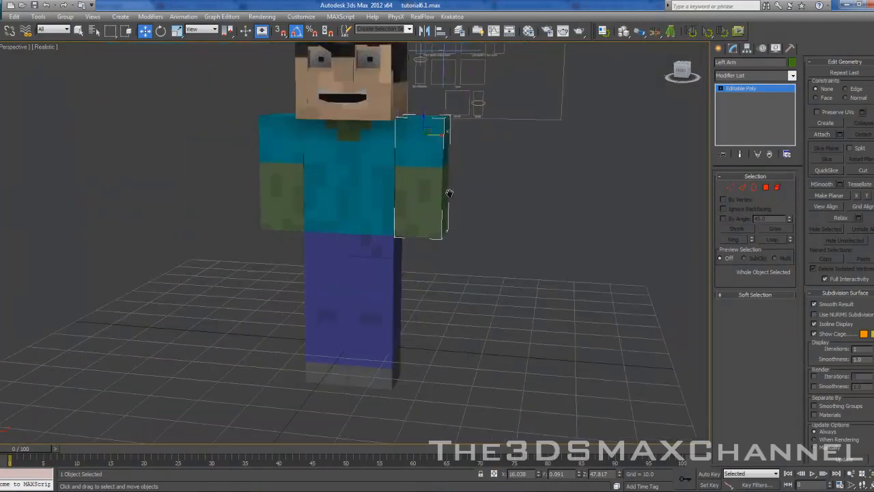
scroll(355, 229, "down", 3)
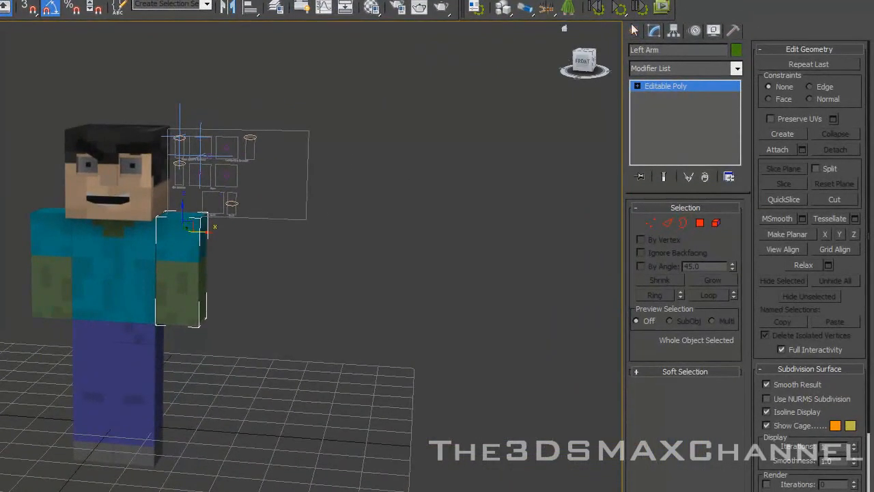
- Create a Skeleton biped about 69.4 units high in the front view, extending from the character's feet up to the head
left_click(634, 30)
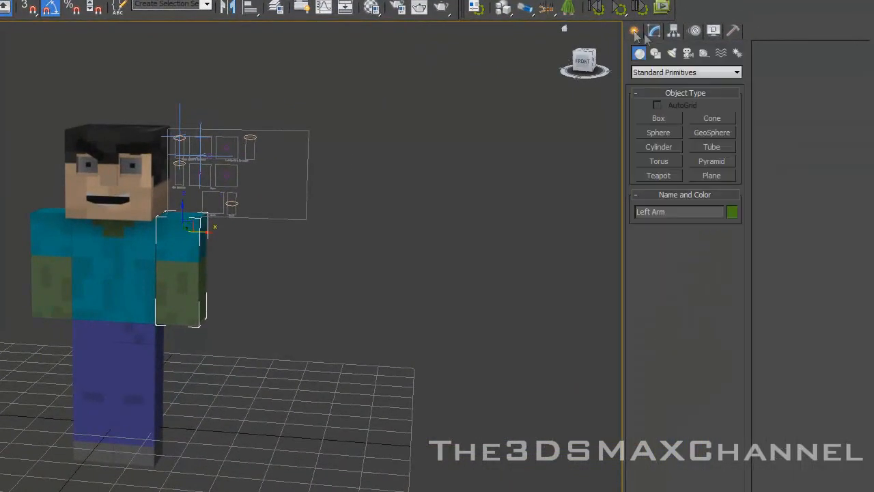
left_click(737, 55)
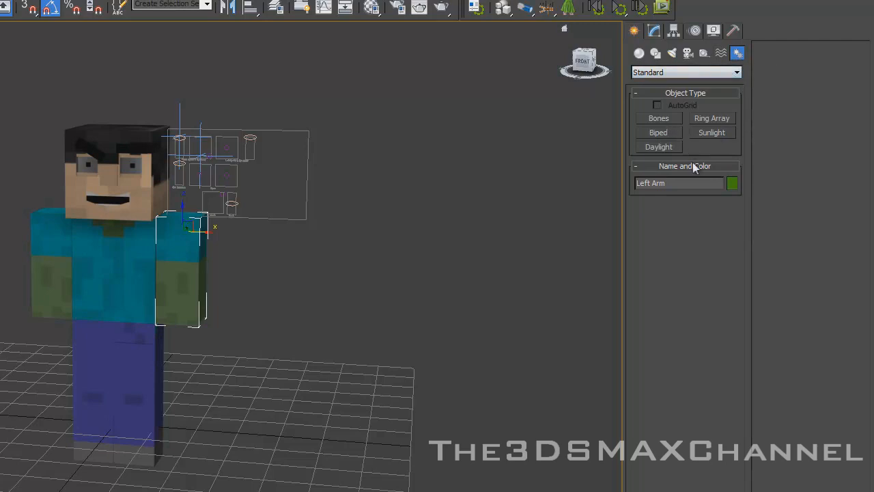
left_click(689, 71)
left_click(658, 132)
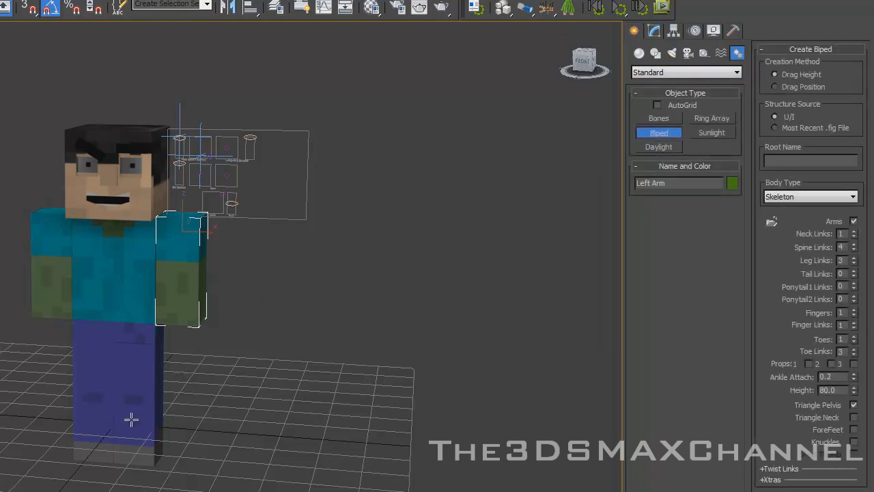
key("f")
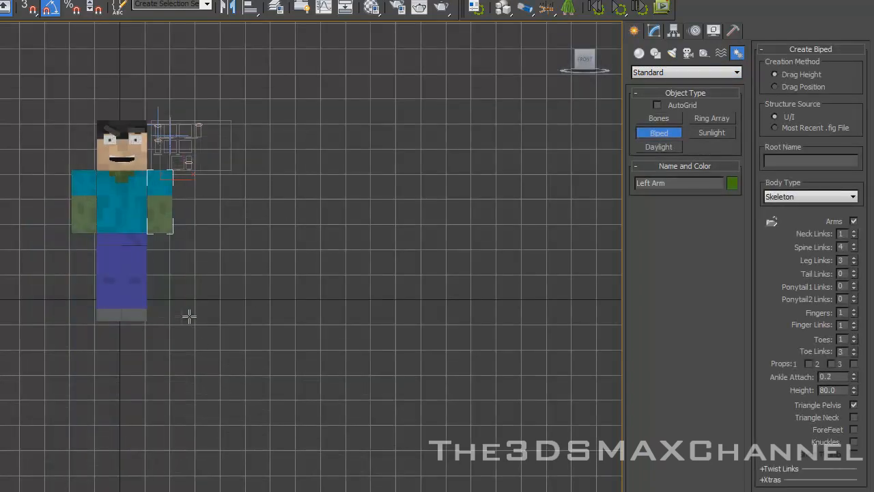
scroll(182, 314, "up", 5)
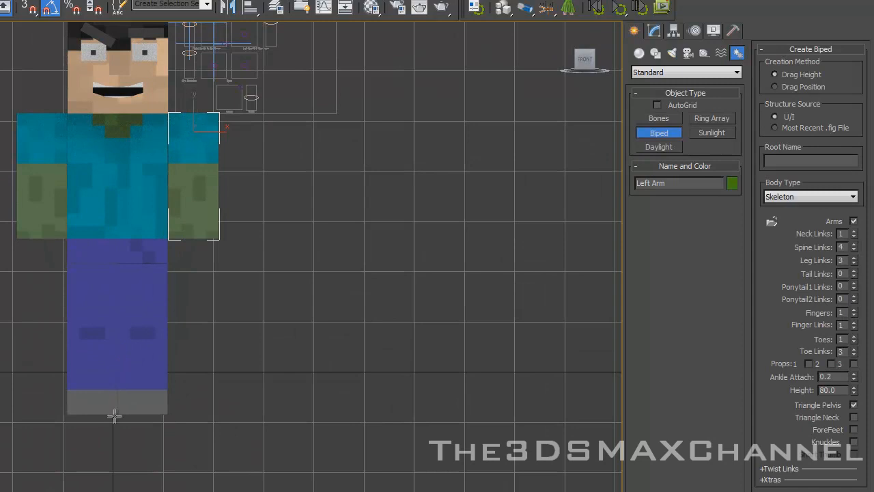
left_click_drag(116, 413, 177, 65)
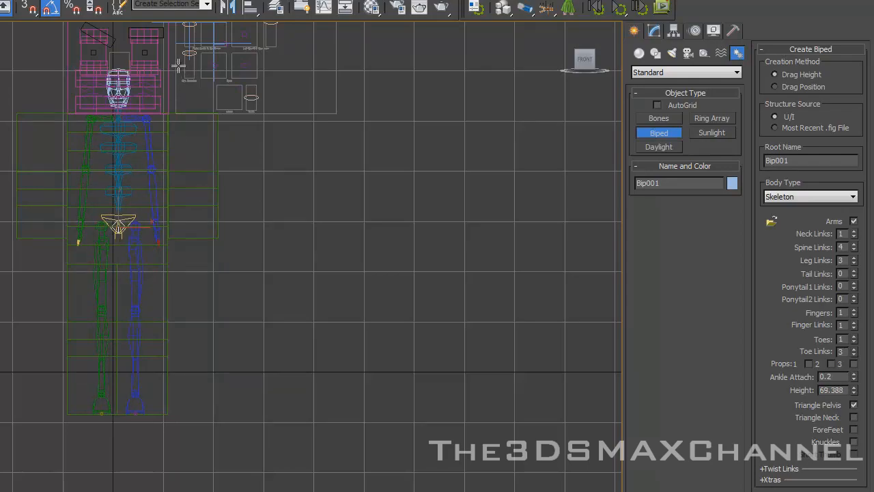
key("p")
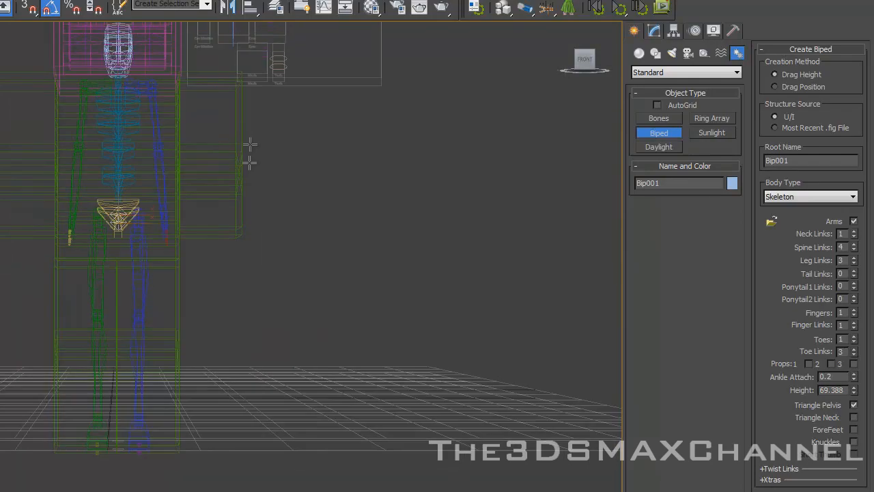
key("f")
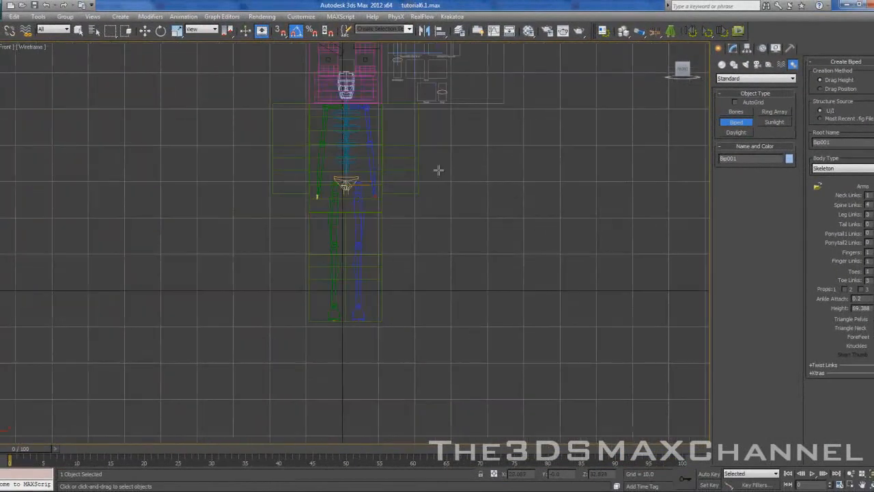
- Change the new biped's body type to Classic and check its shape inside the character in perspective
key("p")
middle_click_drag(430, 160, 390, 176, "alt")
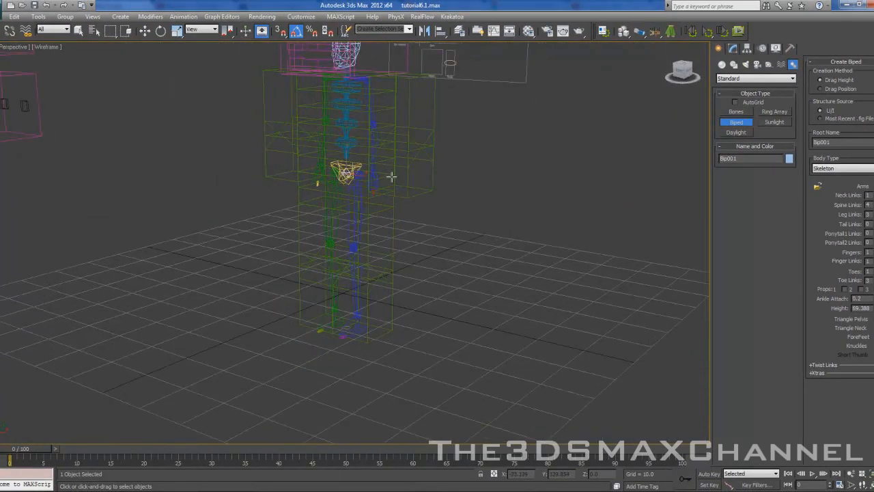
left_click(830, 168)
left_click(838, 197)
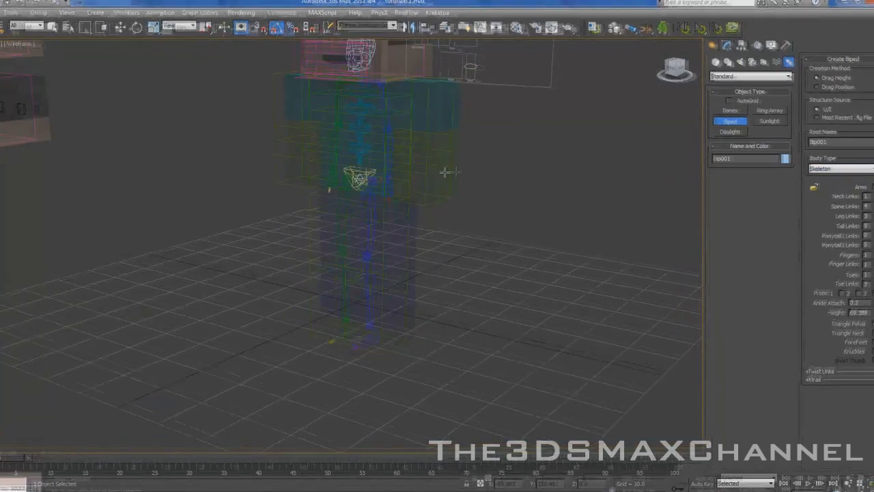
left_click(829, 169)
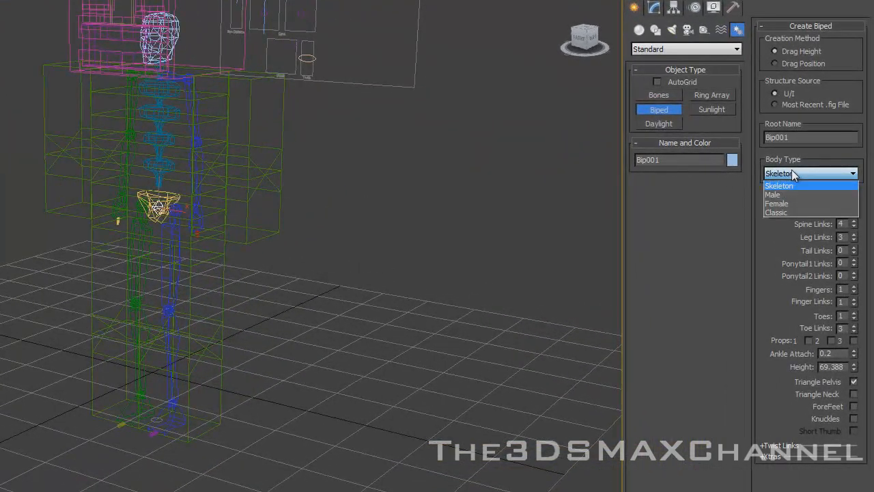
left_click(793, 175)
left_click(810, 175)
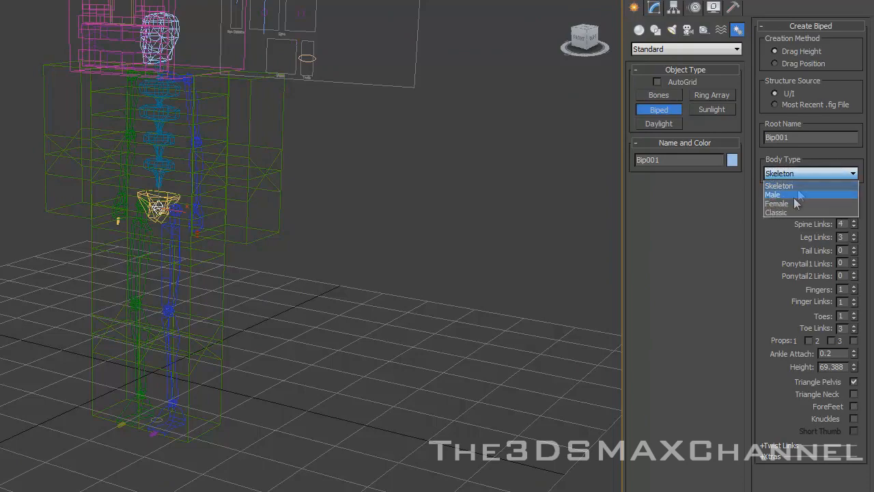
left_click(779, 213)
middle_click_drag(300, 207, 265, 209)
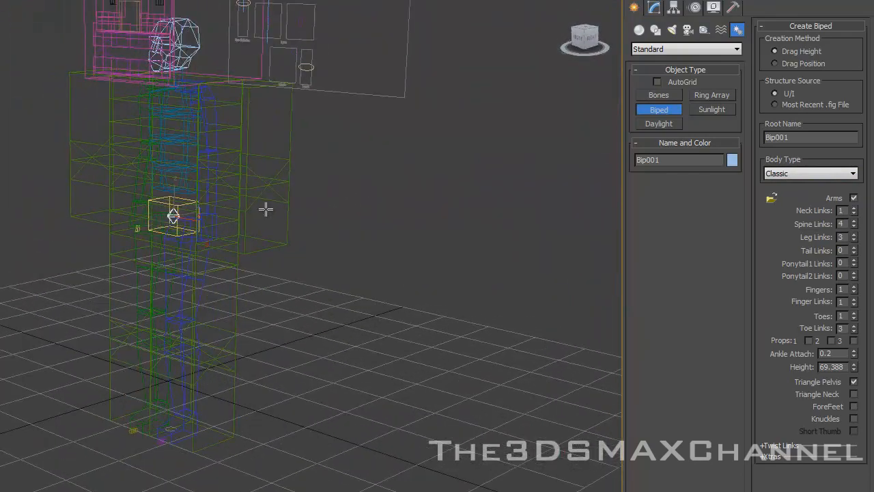
key("F3")
key("F3")
middle_click_drag(258, 207, 287, 199, "alt")
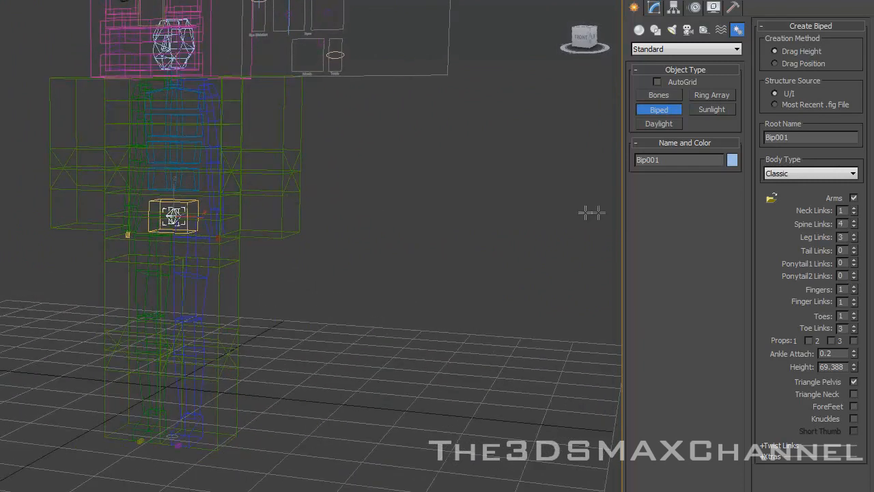
- Open the motion parameters of the selected biped
left_click(693, 7)
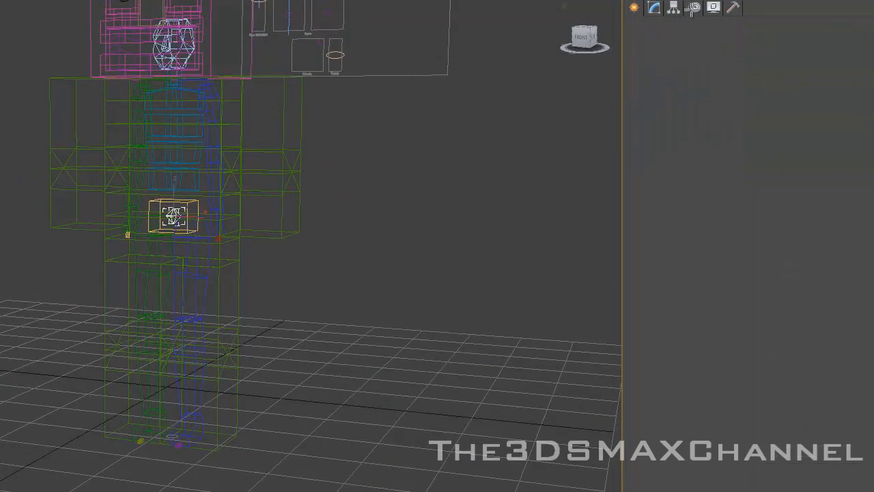
middle_click_drag(342, 146, 381, 140)
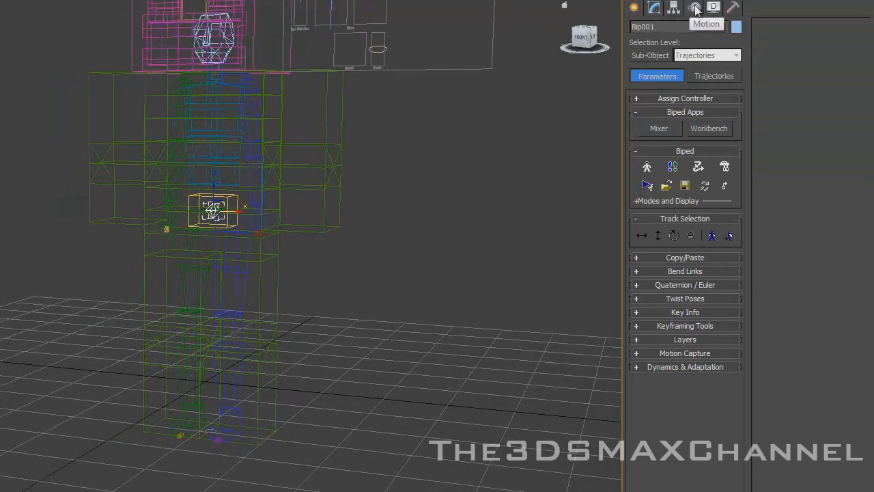
middle_click_drag(216, 259, 196, 263, "alt")
scroll(334, 255, "up", 3)
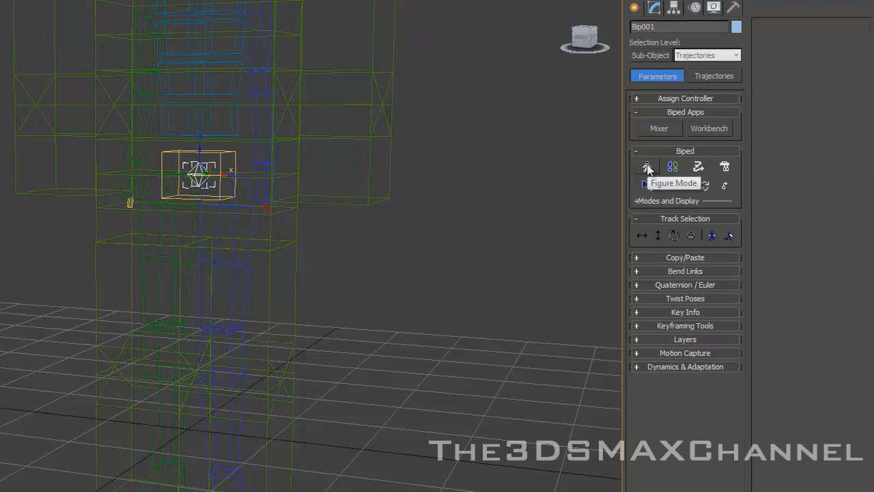
- Examine how the Classic biped sits inside the character's body in the front and perspective views
scroll(370, 311, "down", 3)
middle_click_drag(376, 334, 381, 360)
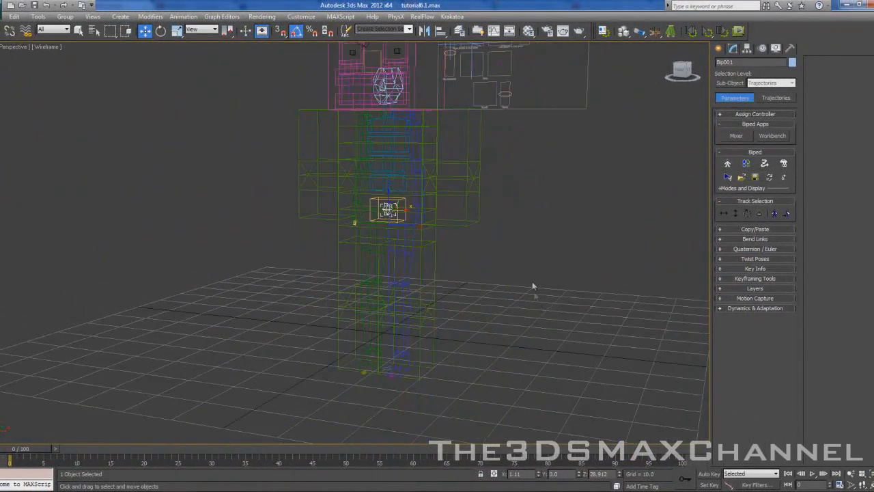
key("f")
scroll(470, 300, "up", 3)
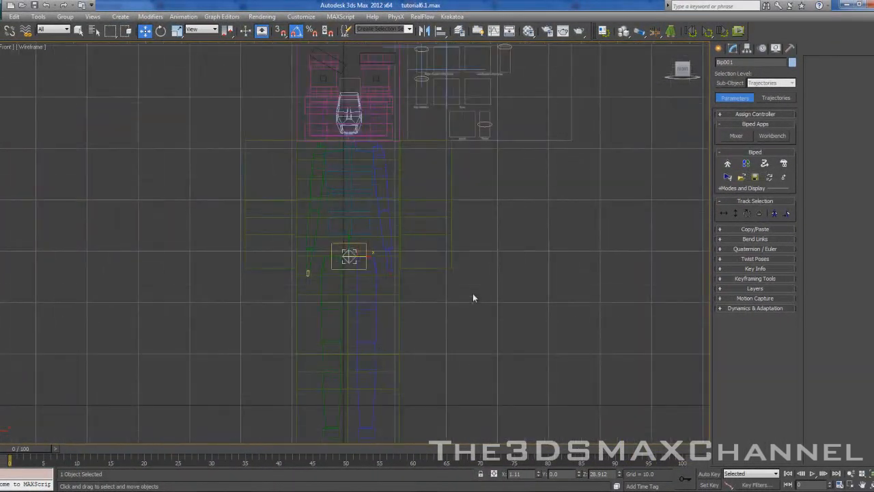
key("p")
mouse_move(458, 262)
middle_mouse_down()
mouse_move(447, 268)
mouse_move(447, 258)
middle_mouse_up()
scroll(446, 253, "down", 4)
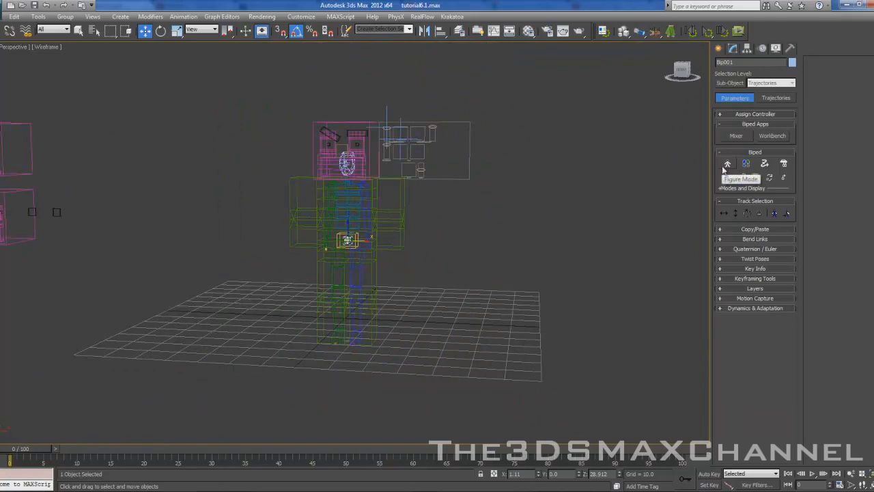
middle_click_drag(472, 253, 488, 242)
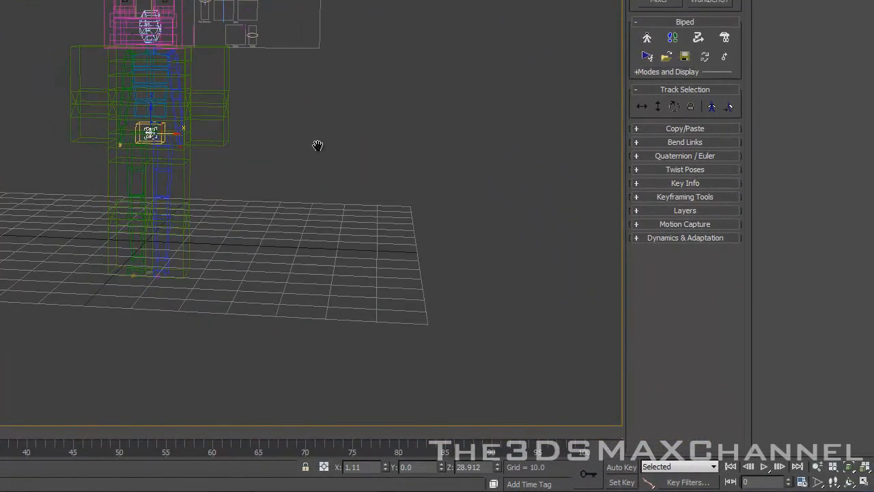
scroll(317, 145, "up", 3)
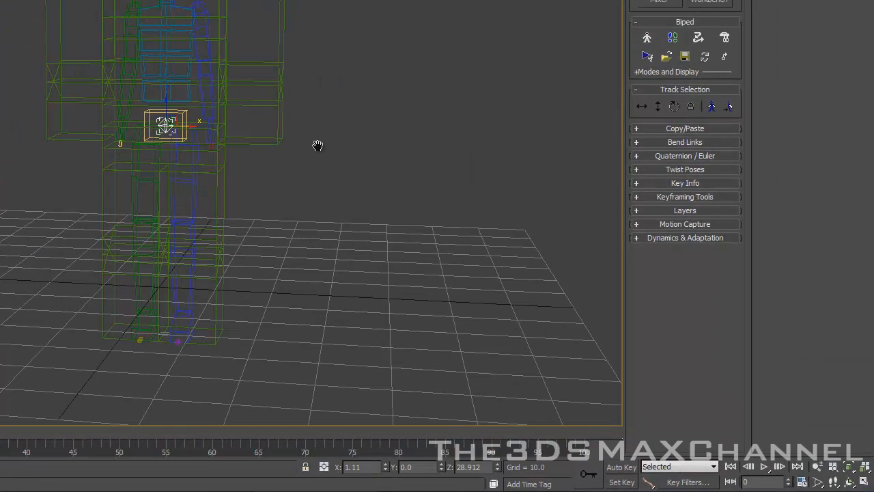
middle_click_drag(318, 136, 226, 159, "alt")
scroll(225, 150, "down", 5)
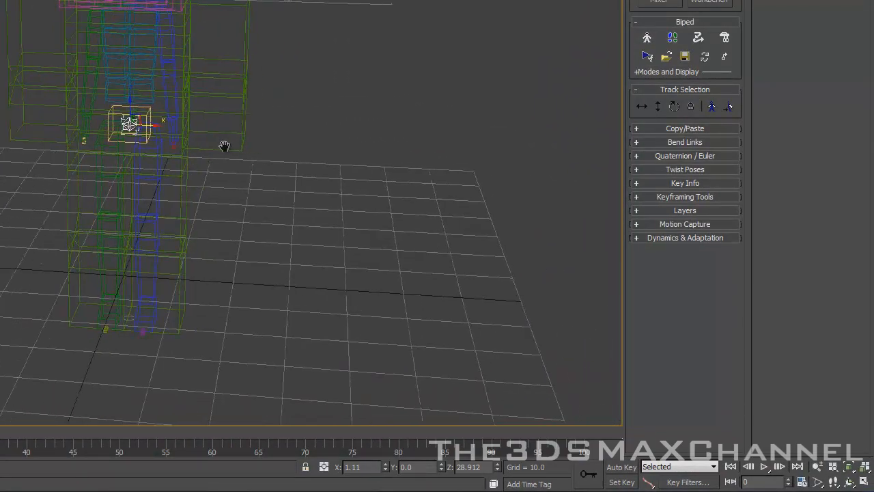
scroll(225, 148, "up", 4)
- Turn on Figure Mode for the biped and show its structure settings
left_click(651, 40)
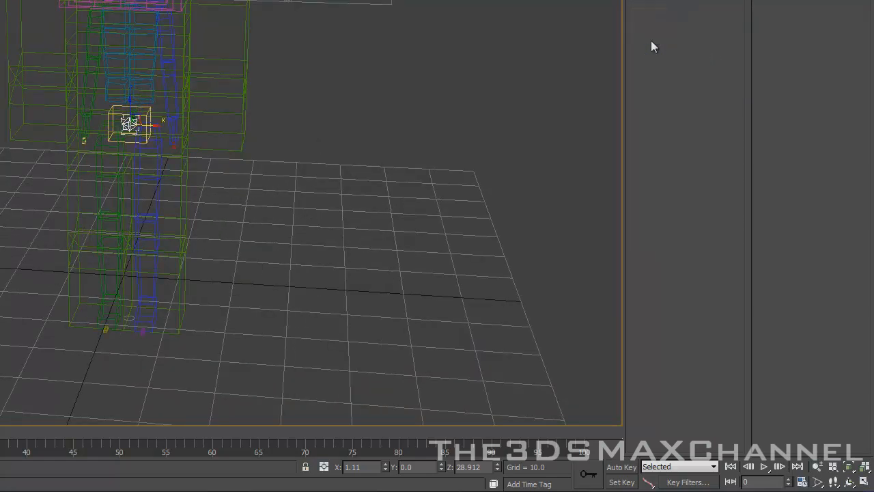
middle_click_drag(400, 114, 414, 92)
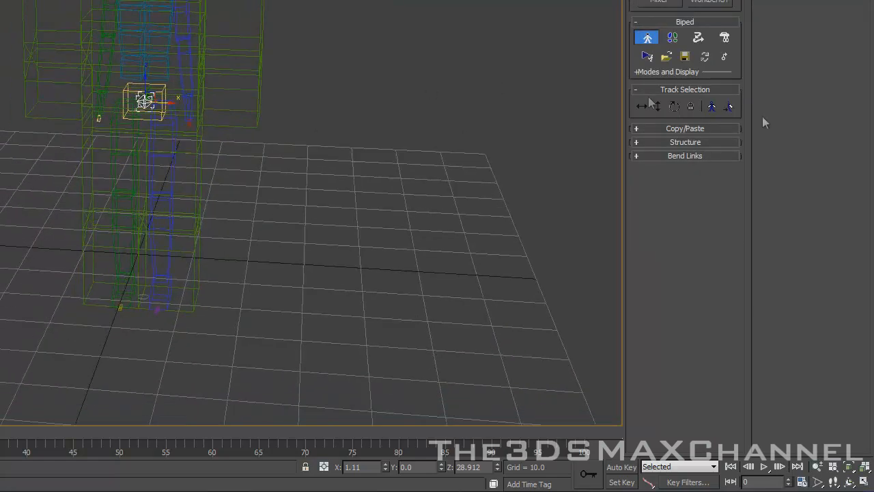
left_click(687, 142)
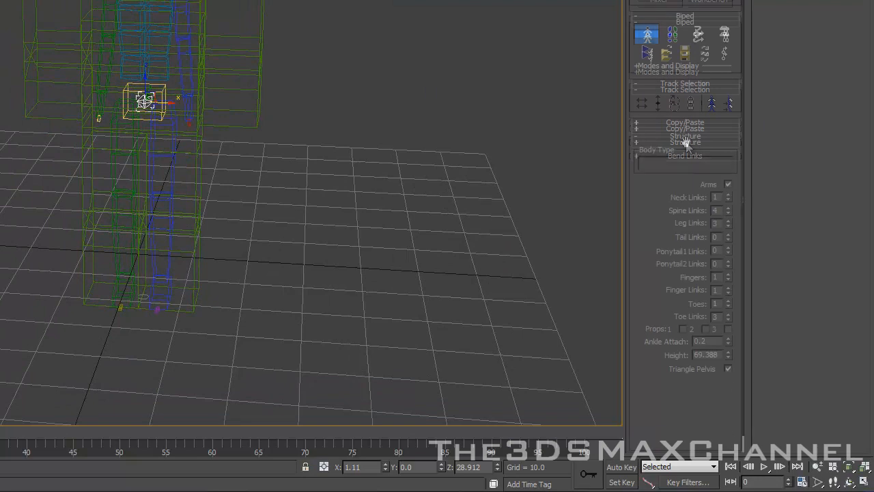
scroll(644, 255, "down", 1)
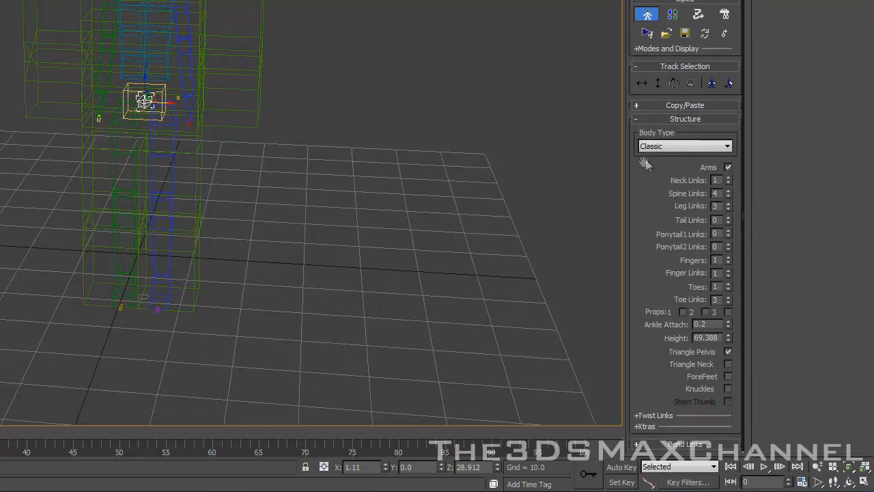
scroll(372, 82, "up", 4)
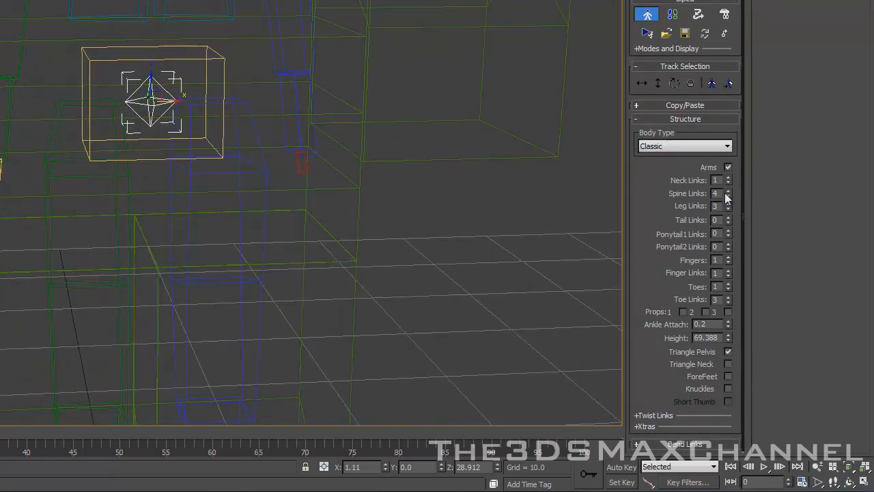
- Set the biped's fingers to 0 and its toe links to 1, checking the hands and feet
left_click(728, 263)
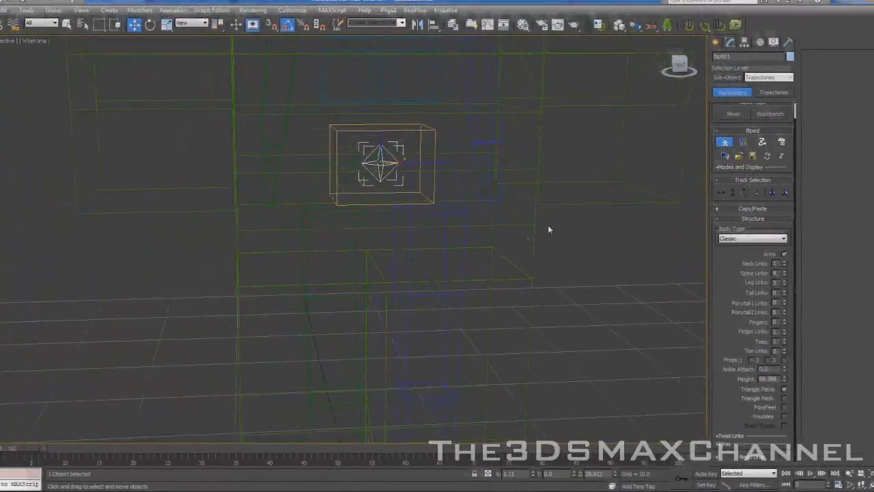
middle_click_drag(452, 263, 500, 263, "alt")
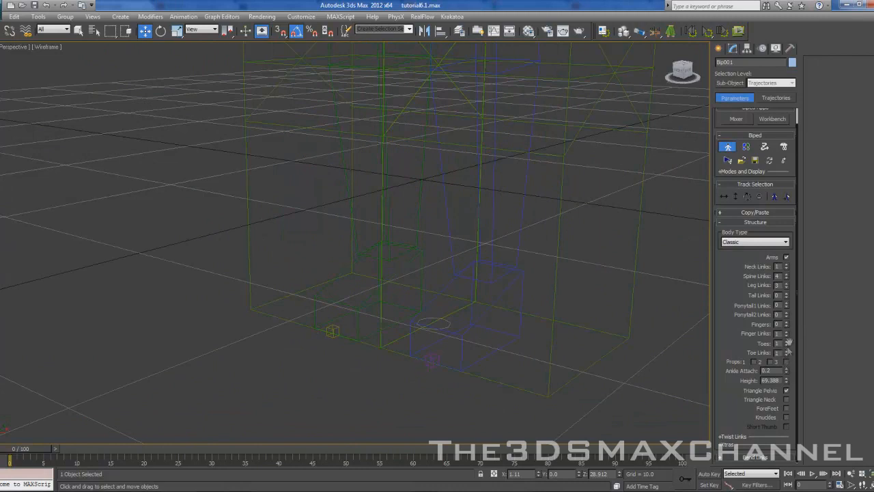
scroll(558, 300, "down", 4)
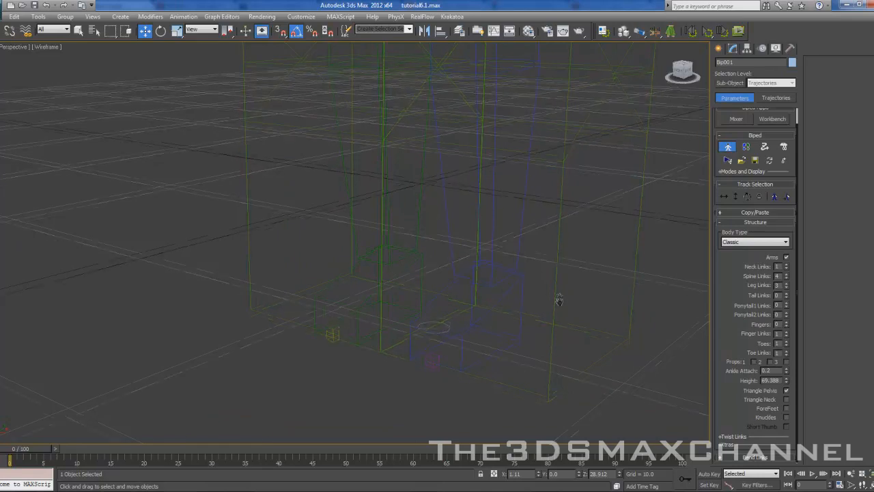
middle_click_drag(562, 291, 520, 403)
middle_click_drag(537, 267, 541, 331, "alt")
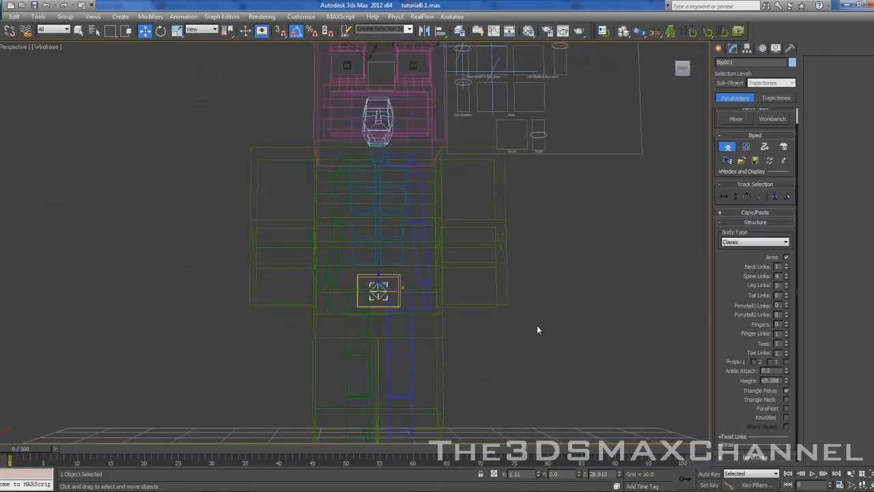
- Move the biped's pelvis down to the character's hip seam and centre it on the body, at about X 0.855 and Z 21.449
key("f")
scroll(455, 335, "up", 10)
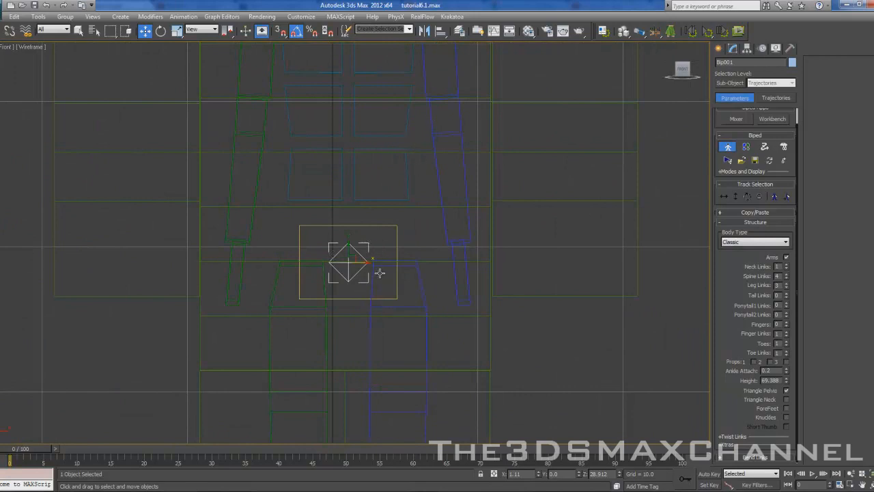
scroll(380, 272, "down", 5)
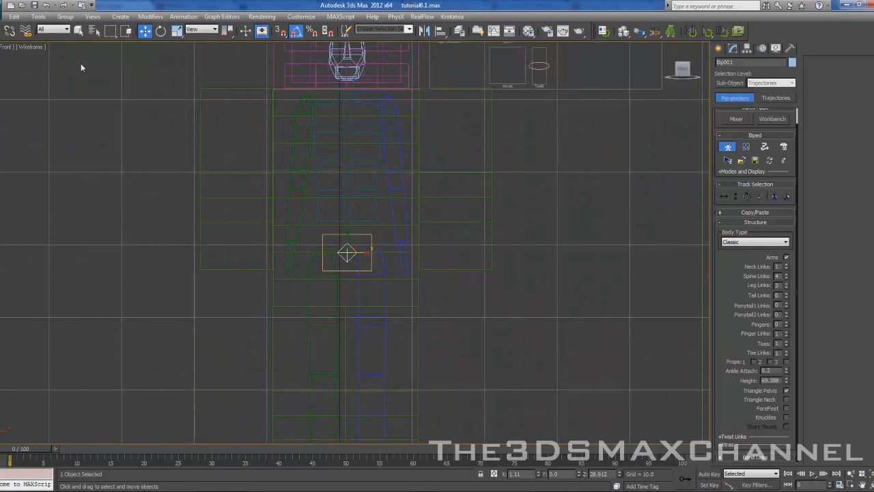
scroll(330, 237, "up", 2)
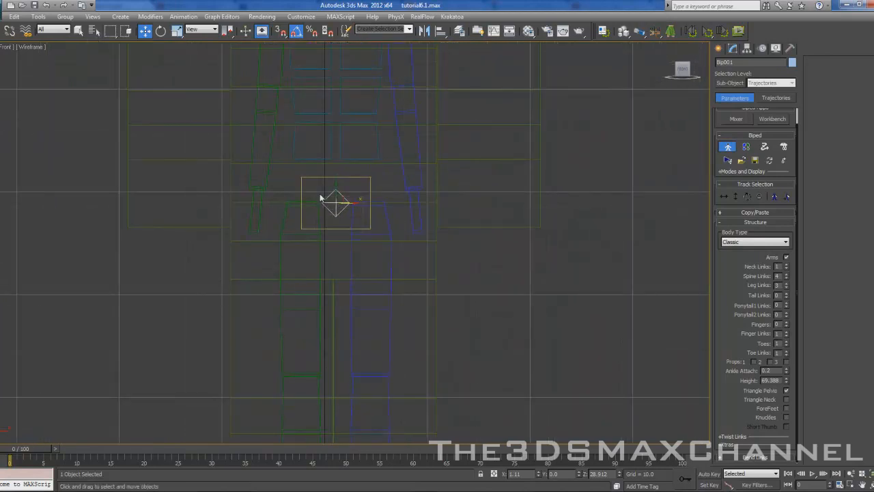
left_click(33, 47)
left_click(51, 56)
key("F4")
middle_click_drag(349, 204, 358, 169)
key("F3")
left_click_drag(342, 155, 326, 232)
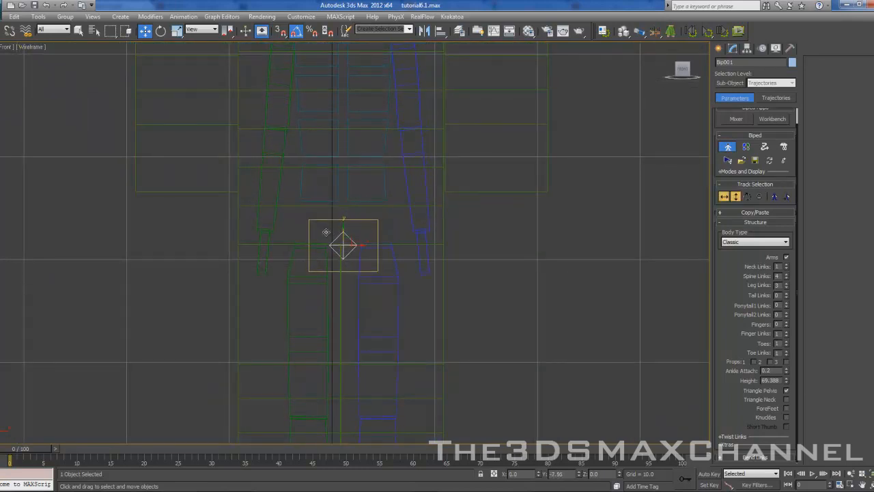
scroll(402, 247, "up", 5)
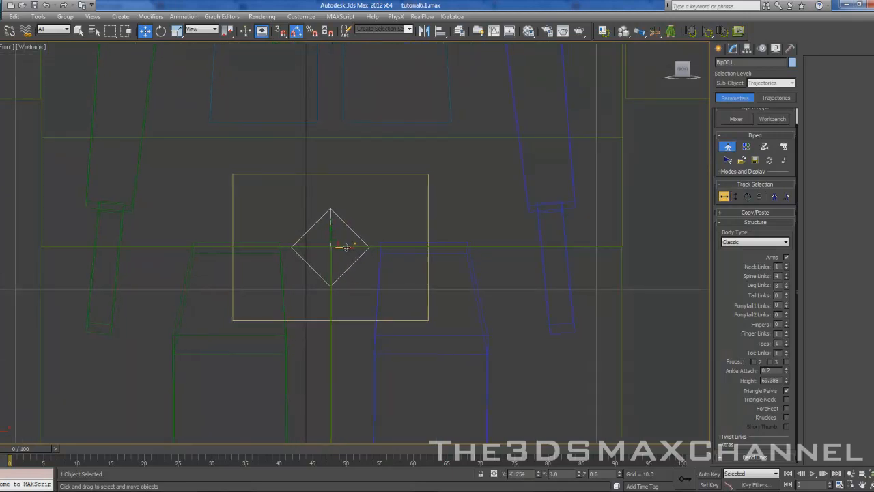
scroll(389, 230, "down", 5)
key("F3")
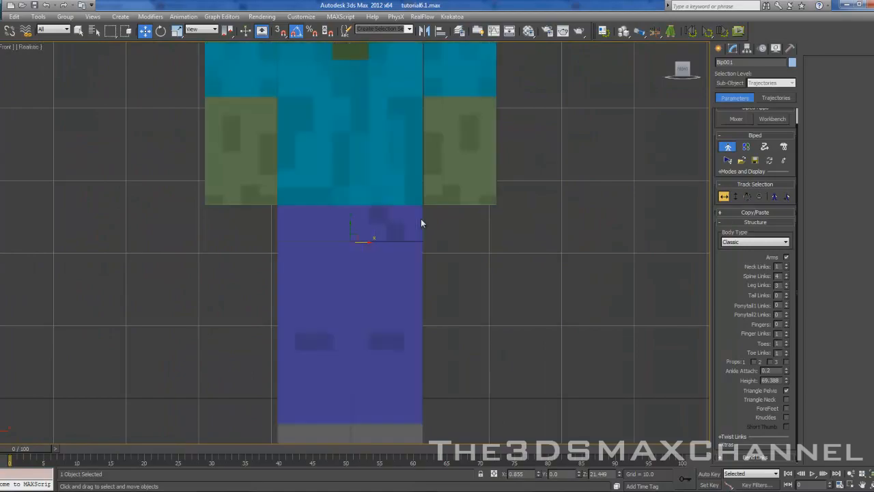
scroll(418, 246, "down", 2)
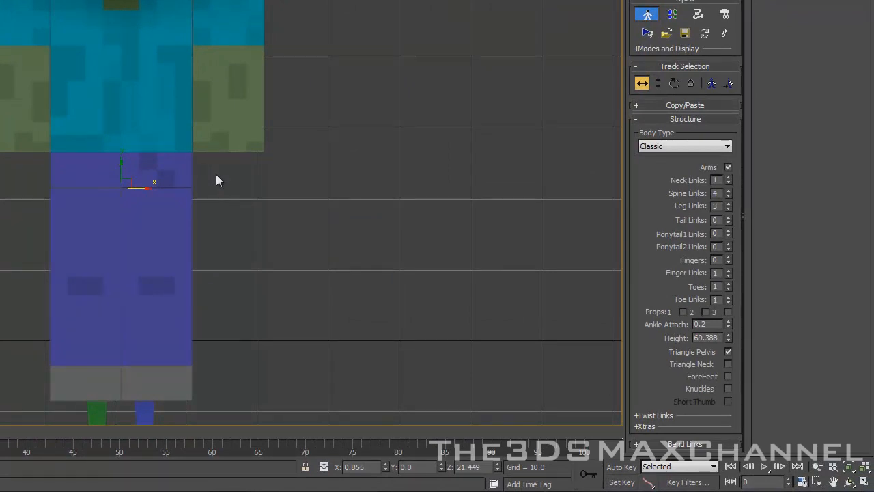
key("F3")
- Reduce the biped's spine links to 2
scroll(133, 172, "up", 5)
middle_click_drag(162, 150, 164, 127)
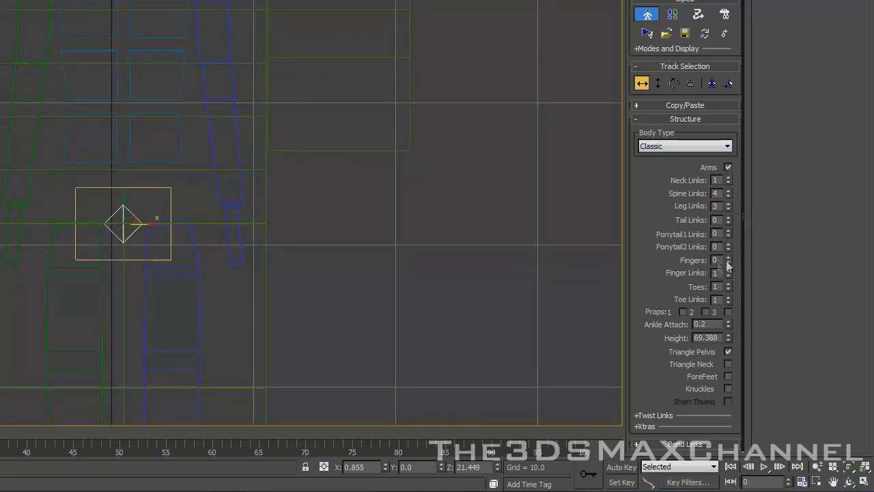
scroll(404, 232, "down", 2)
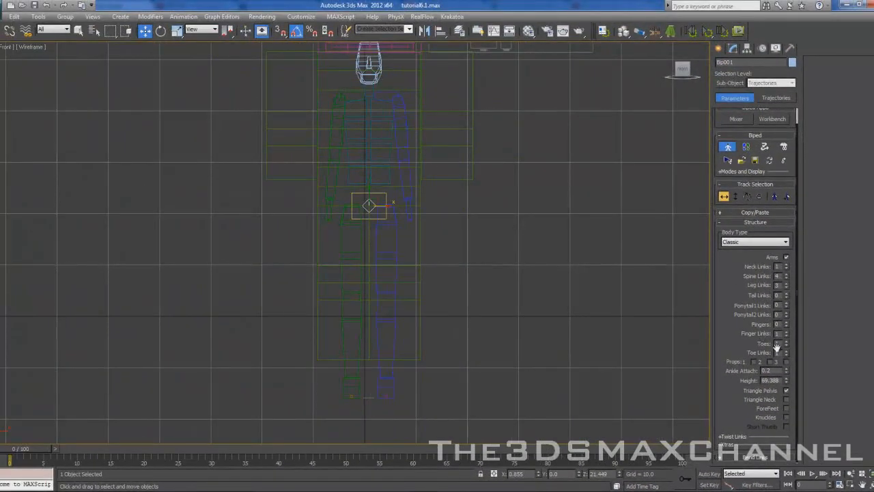
left_click_drag(729, 360, 729, 362)
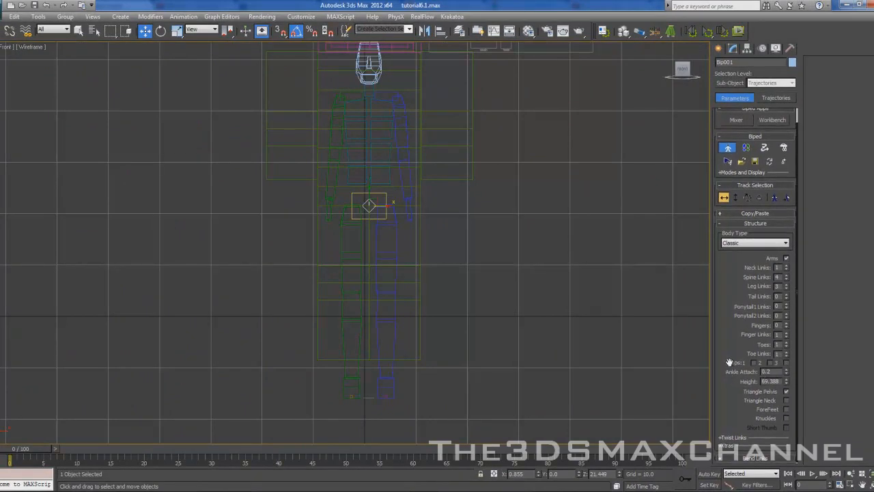
left_click(786, 276)
scroll(497, 303, "down", 3)
middle_click_drag(497, 312, 499, 285)
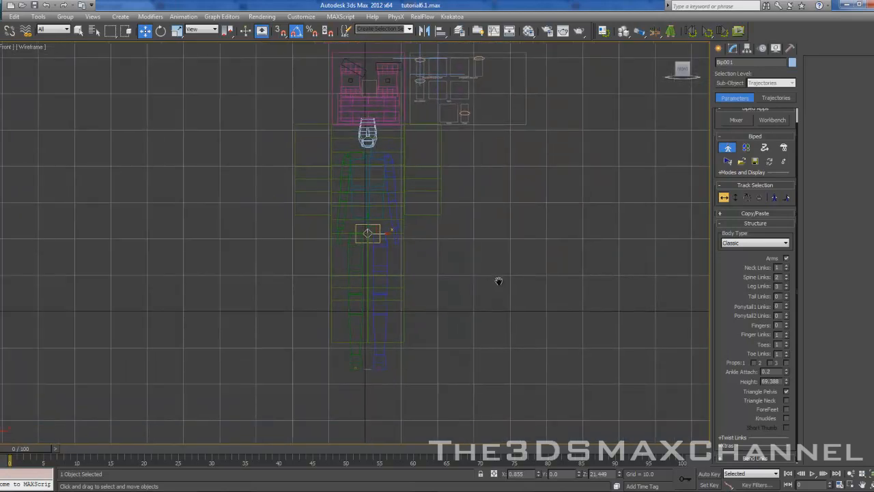
- Compare the biped's pelvis, spine and legs with the character's hip seam and body outline in wireframe and shaded display
scroll(499, 285, "up", 6)
scroll(509, 278, "up", 6)
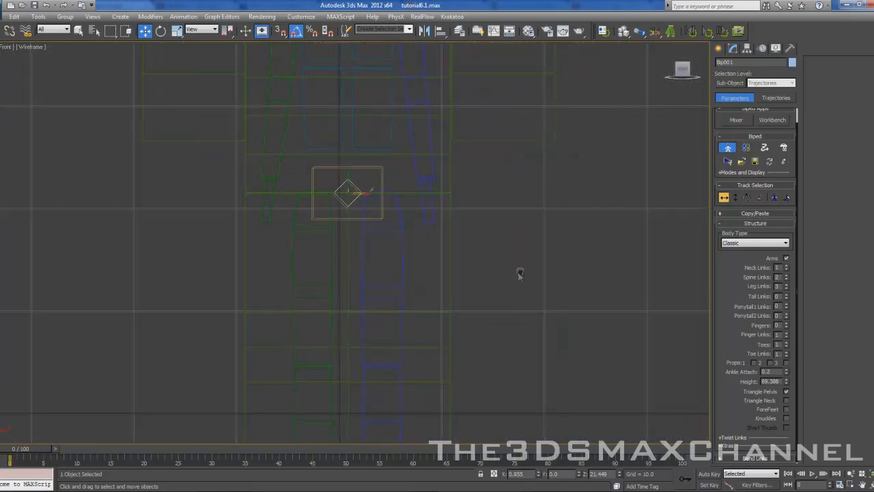
key("F3")
key("F3")
scroll(443, 294, "down", 6)
scroll(443, 296, "up", 3)
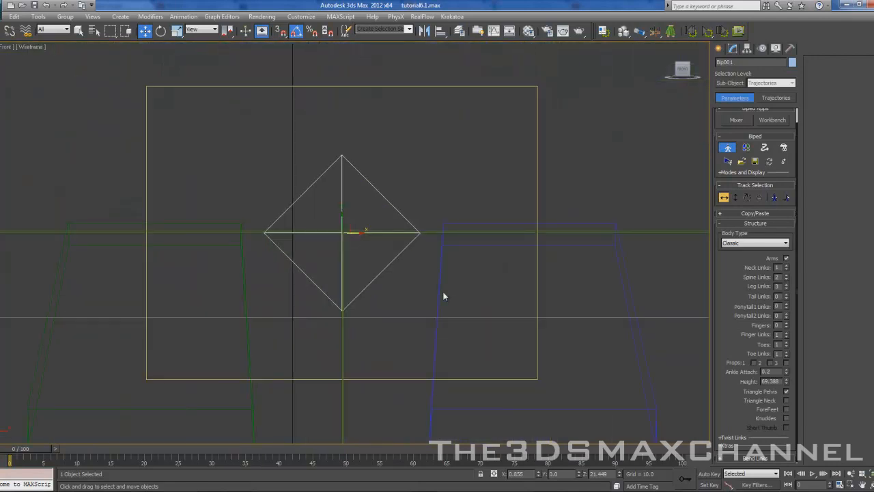
key("F3")
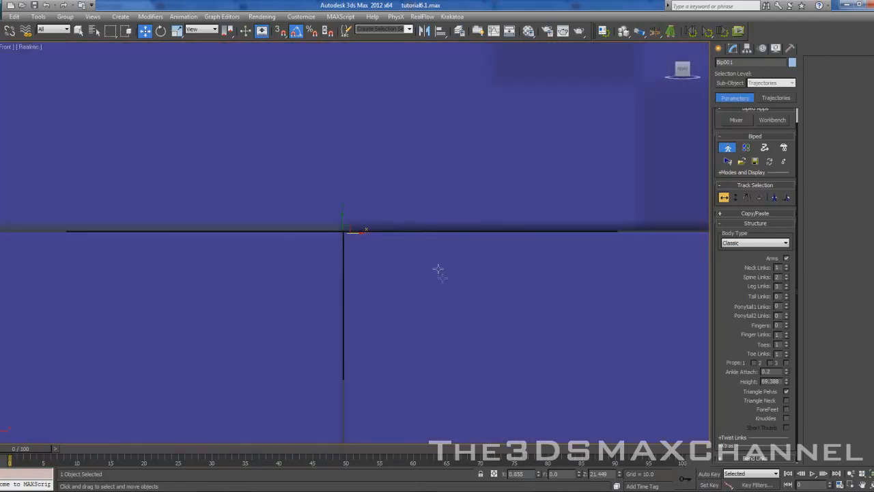
key("F3")
scroll(403, 233, "down", 5)
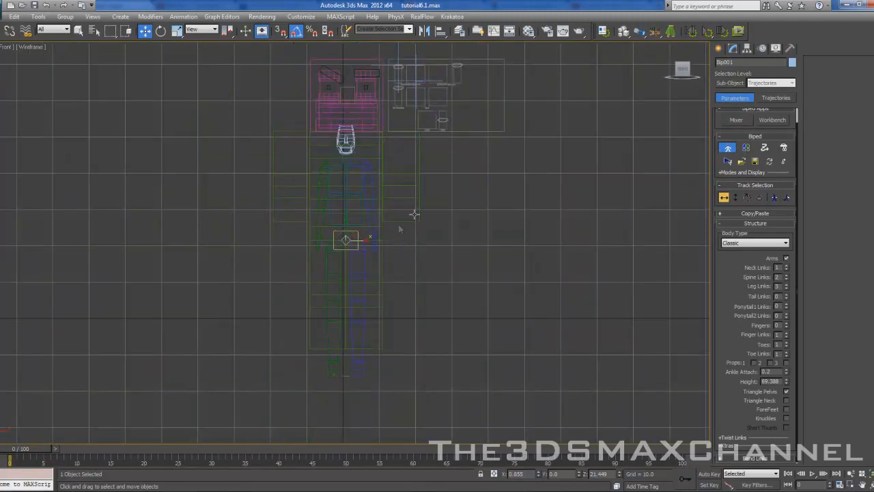
scroll(286, 241, "up", 4)
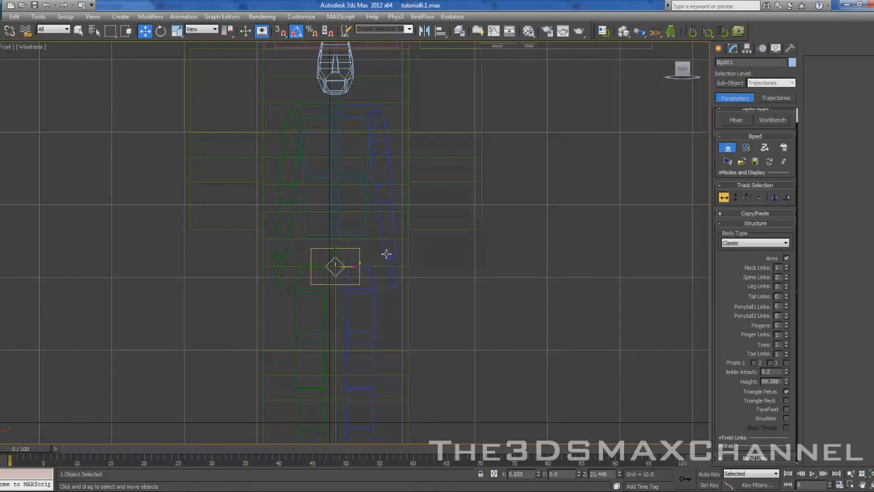
key("F3")
scroll(386, 246, "down", 5)
key("F3")
scroll(383, 286, "up", 4)
scroll(366, 238, "up", 2)
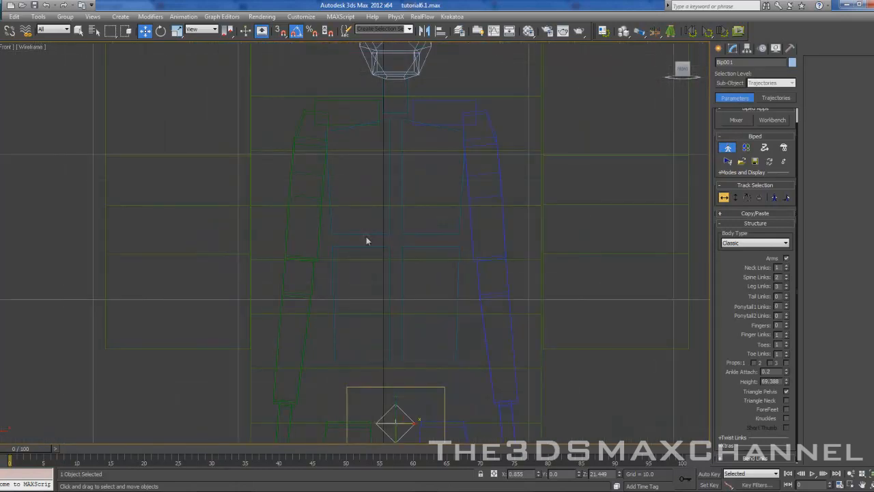
- Select the biped's lower spine link and set the Move tool's reference coordinate system to Local
left_click(380, 250)
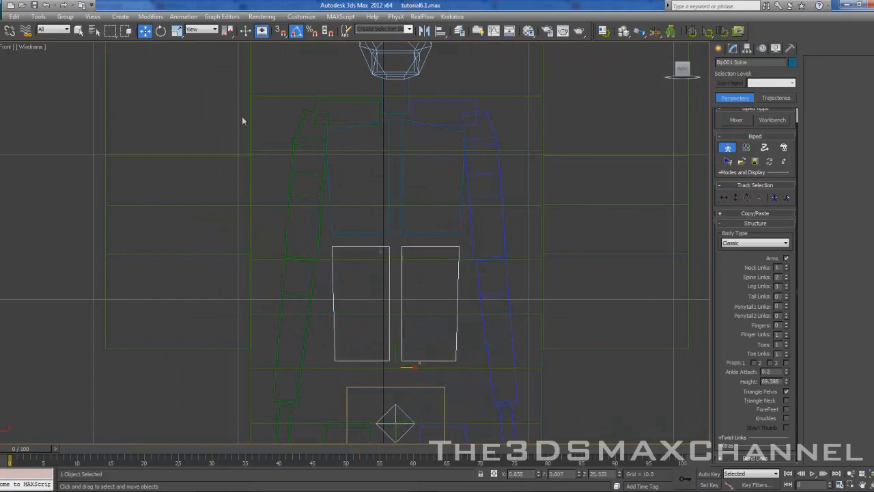
left_click(200, 33)
left_click(197, 67)
scroll(374, 232, "down", 3)
scroll(361, 240, "up", 4)
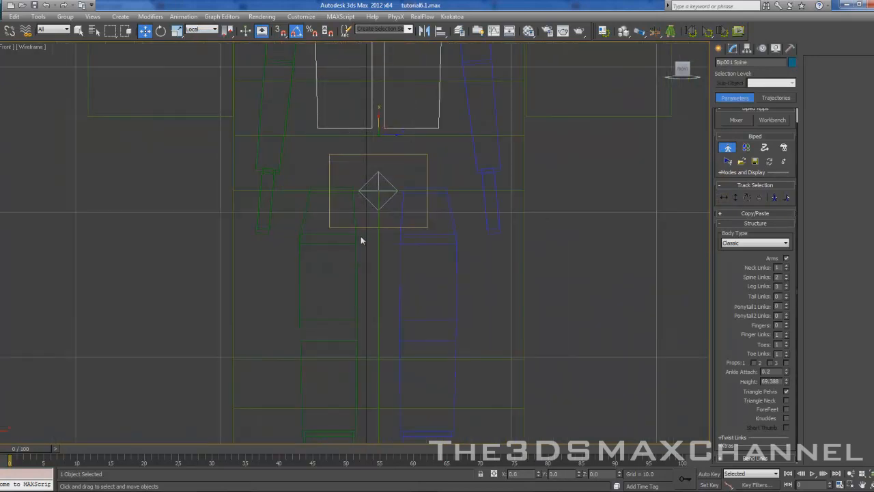
- Select the biped's pelvis and examine how it sits inside the body from the side and the front
left_click(331, 183)
key("p")
key("F3")
scroll(384, 187, "down", 5)
middle_click_drag(385, 187, 312, 185, "alt")
key("alt+x")
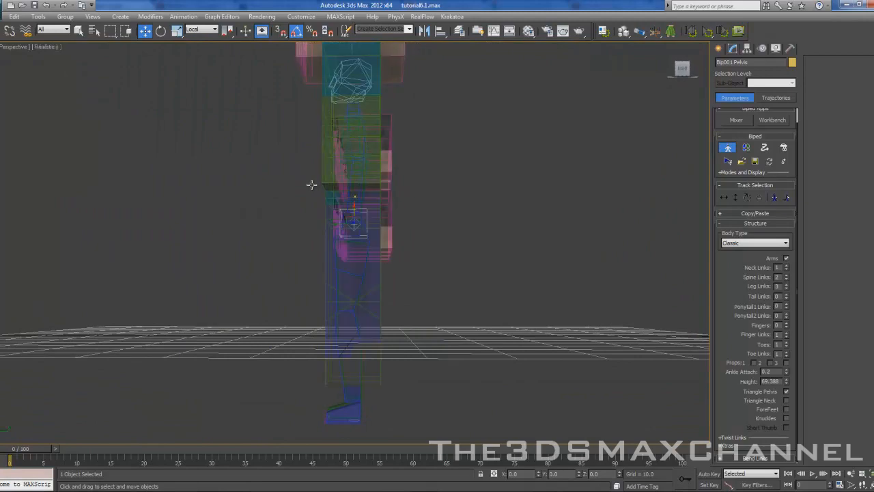
key("F3")
scroll(372, 253, "up", 5)
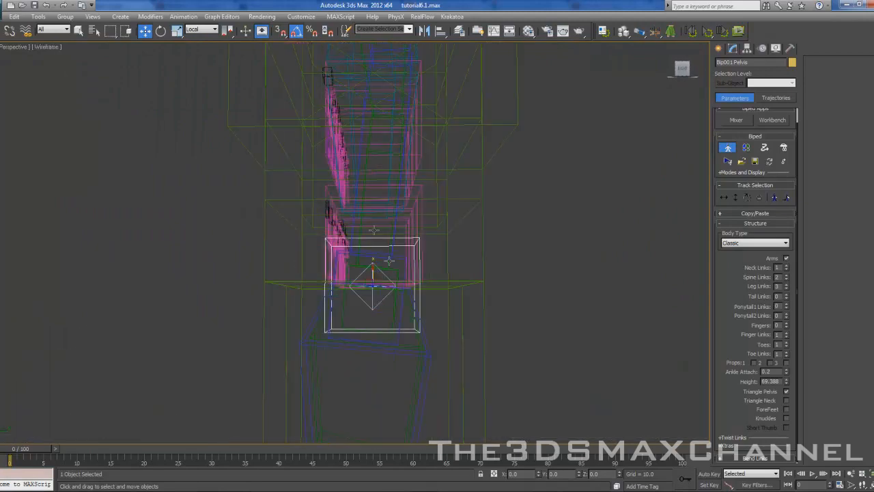
scroll(369, 240, "down", 5)
key("f")
scroll(385, 232, "down", 3)
scroll(389, 260, "up", 4)
key("F3")
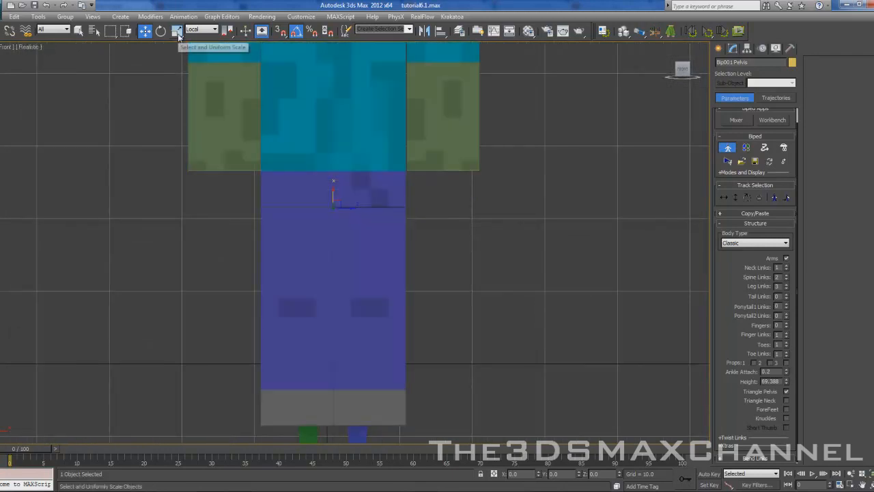
- Set the reference coordinate system to Local for both the Scale and Rotate tools
left_click(177, 30)
left_click(201, 29)
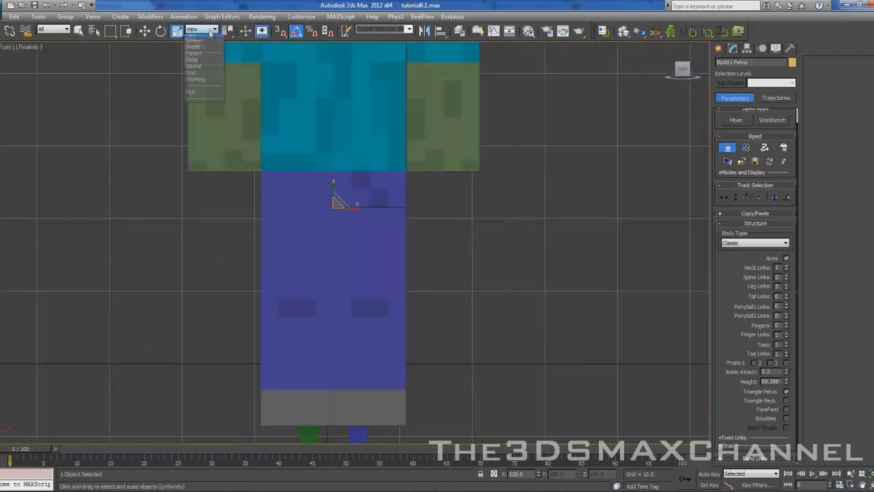
left_click(205, 69)
left_click(161, 31)
left_click(201, 29)
left_click(204, 55)
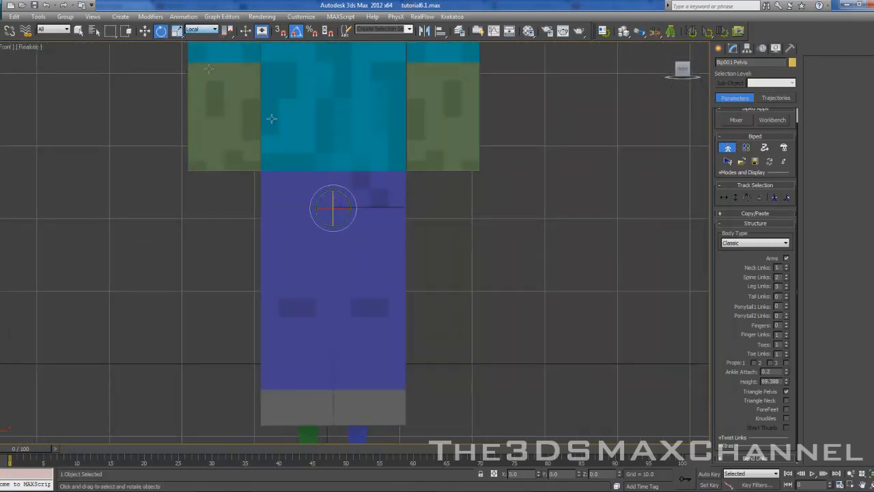
middle_click_drag(308, 138, 304, 142)
left_click(201, 29)
left_click(205, 70)
scroll(338, 123, "up", 3)
- Scale the biped's pelvis wider along its local axis to spread the leg bones toward the middle of the character's legs
left_click(176, 30)
key("F3")
scroll(420, 233, "down", 5)
scroll(385, 220, "up", 3)
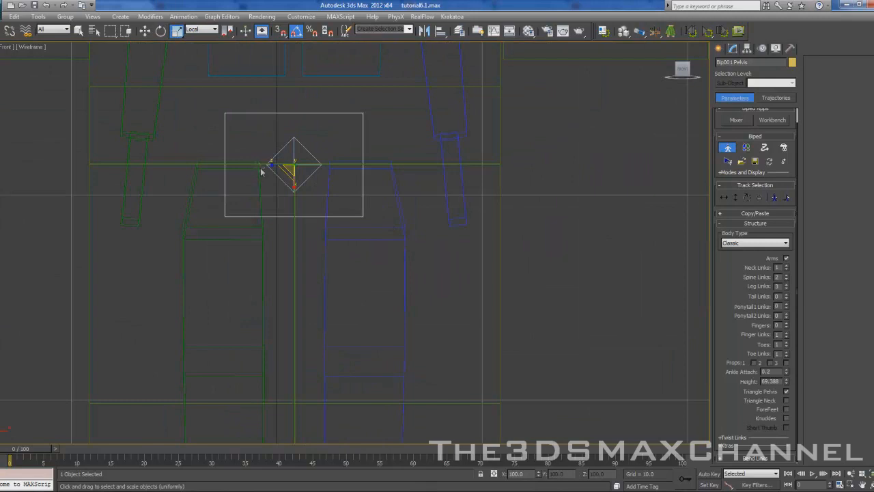
middle_click_drag(276, 164, 327, 196)
left_click_drag(322, 196, 301, 205)
- Lengthen the lower spine link upward along its local X axis to raise the upper body inside the torso
middle_click_drag(321, 211, 399, 329)
scroll(420, 344, "down", 3)
left_click(368, 157)
middle_click_drag(378, 164, 355, 255)
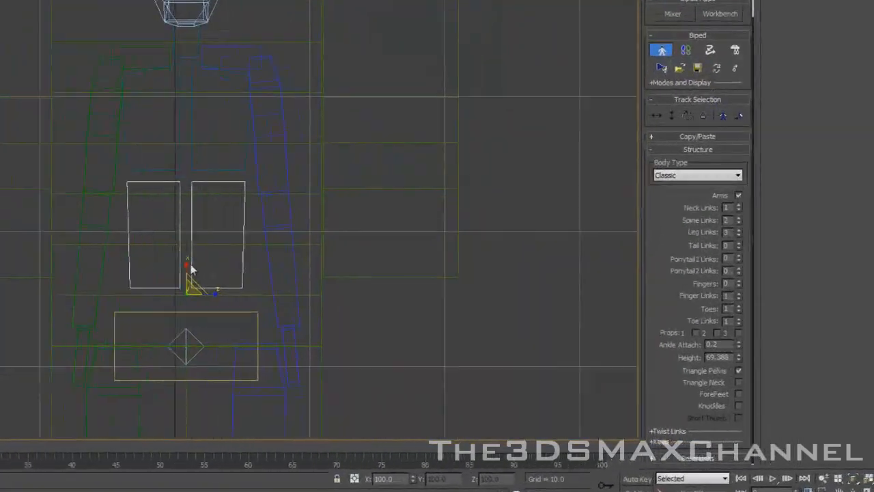
left_click(191, 269)
left_click(153, 263)
left_click_drag(146, 259, 146, 232)
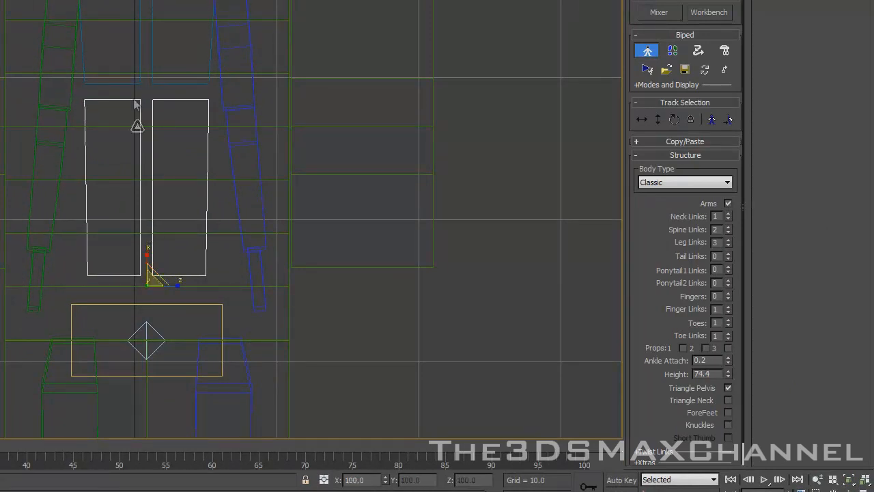
- Lengthen the upper spine link along its local X axis so the chest reaches close to the torso's upper edge
left_click(130, 85)
middle_click_drag(161, 106, 154, 150)
left_click_drag(142, 109, 142, 91)
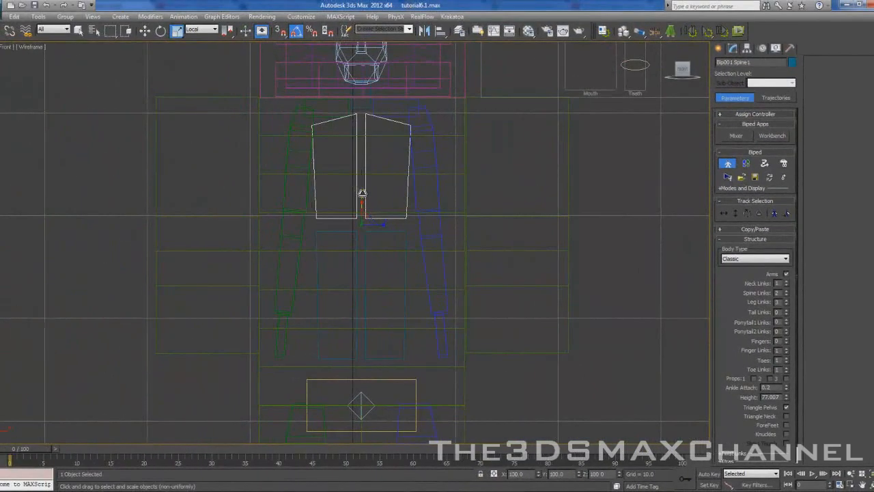
- Move the right clavicle outward so that the biped's right arm lies inside the character's arm
left_click(321, 115)
scroll(329, 207, "up", 5)
scroll(334, 201, "down", 5)
middle_click_drag(413, 225, 429, 198)
left_click(144, 31)
left_click_drag(372, 171, 302, 211)
right_click(303, 211)
middle_click_drag(299, 221, 284, 204)
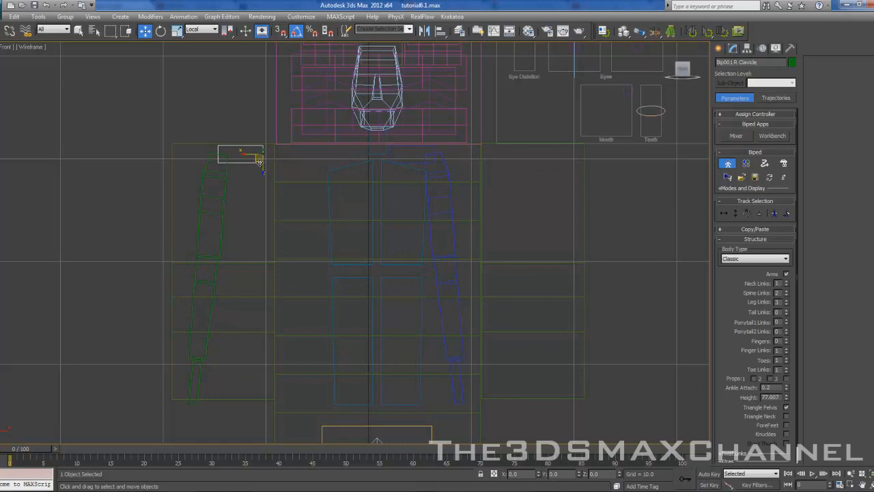
- Move the right clavicle slightly down and back toward the torso, checking it against the shaded body
left_click(221, 206)
left_click_drag(227, 154, 243, 172)
left_click(247, 162)
left_click_drag(253, 160, 280, 177)
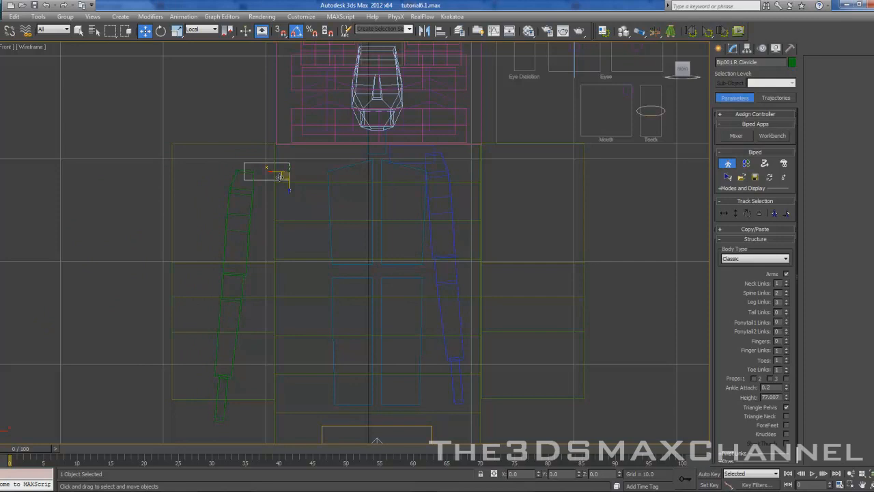
double_click(280, 176)
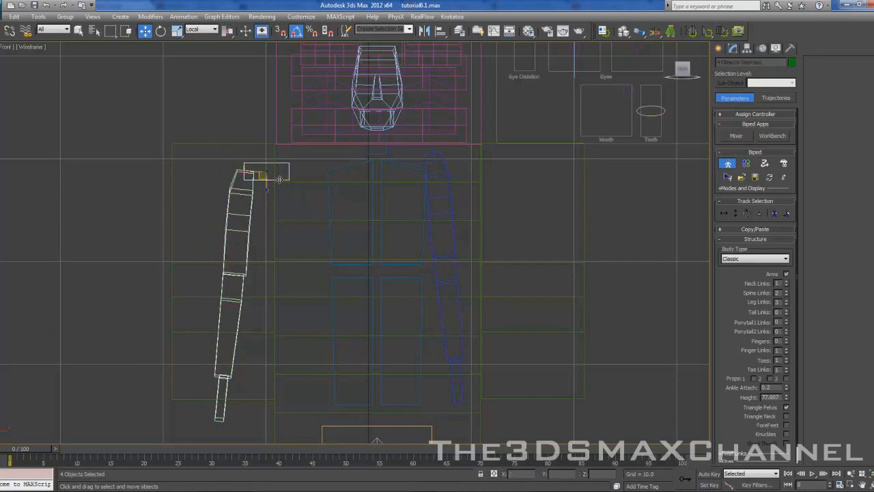
left_click(280, 179)
key("F3")
key("F3")
mouse_move(284, 180)
left_mouse_down()
mouse_move(290, 190)
mouse_move(291, 179)
mouse_move(314, 179)
mouse_move(262, 179)
mouse_move(302, 179)
left_mouse_up()
- Rotate the right upper arm in the front view until the arm hangs straight down
key("r")
left_click(251, 187)
left_click(161, 31)
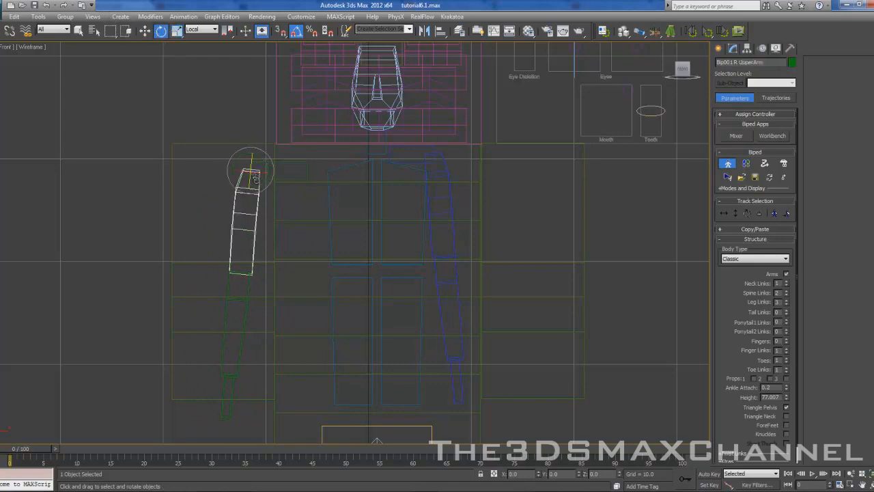
left_click_drag(259, 179, 263, 186)
- Move the right clavicle sideways to centre the straightened arm bones in the character's arm
left_click(145, 31)
left_click(296, 177)
left_click_drag(294, 171, 272, 171)
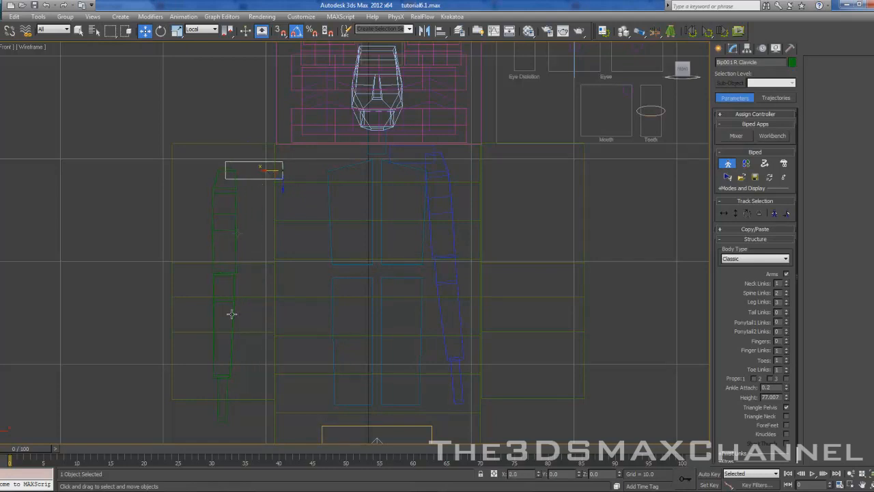
- Scale the right upper arm's length to about 121 percent so that the elbow meets the arm's middle seam
left_click(216, 222)
middle_click_drag(267, 187, 284, 131)
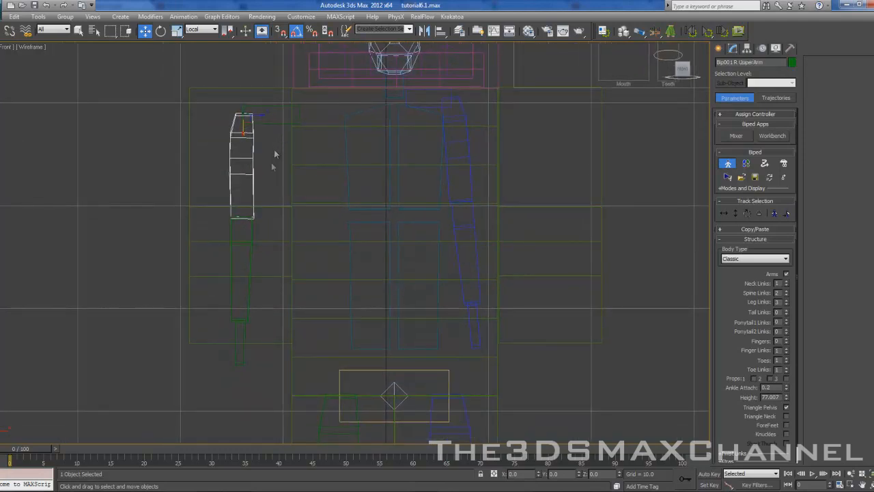
left_click(177, 32)
scroll(248, 93, "up", 3)
middle_click_drag(248, 94, 298, 113)
left_click_drag(259, 53, 254, 46)
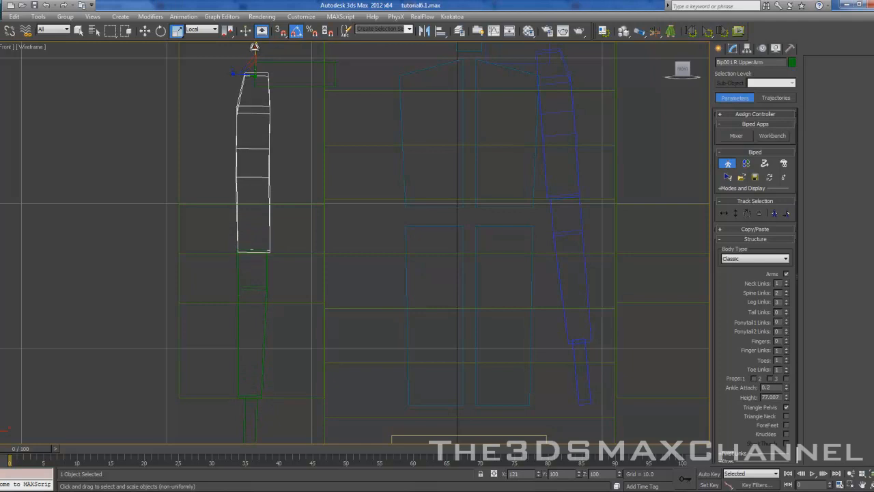
scroll(321, 181, "up", 6)
scroll(307, 182, "down", 6)
- Fit the right forearm's length to the lower end of the character's arm and check the right hand from the side
left_click(321, 235)
middle_click_drag(320, 235, 314, 208)
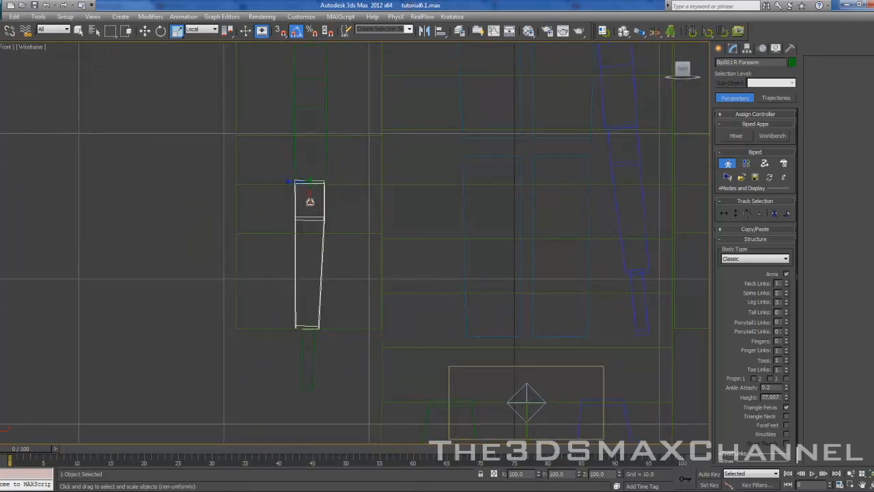
left_click(312, 349)
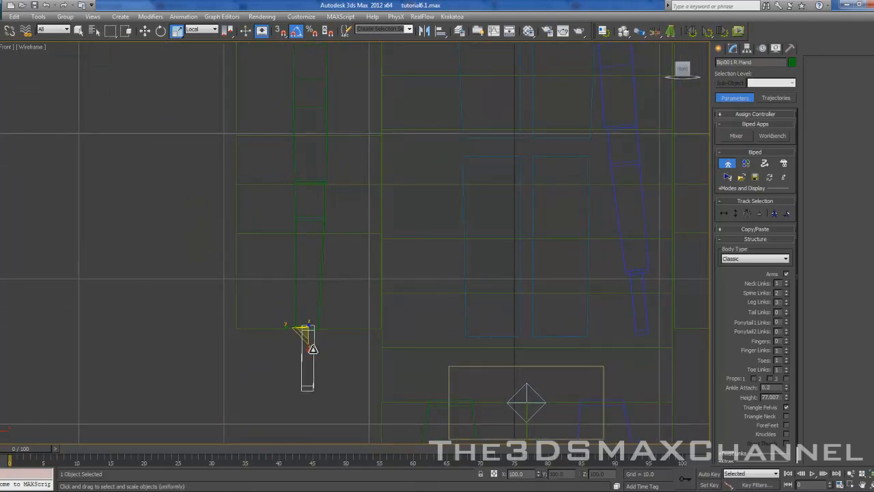
scroll(347, 294, "down", 6)
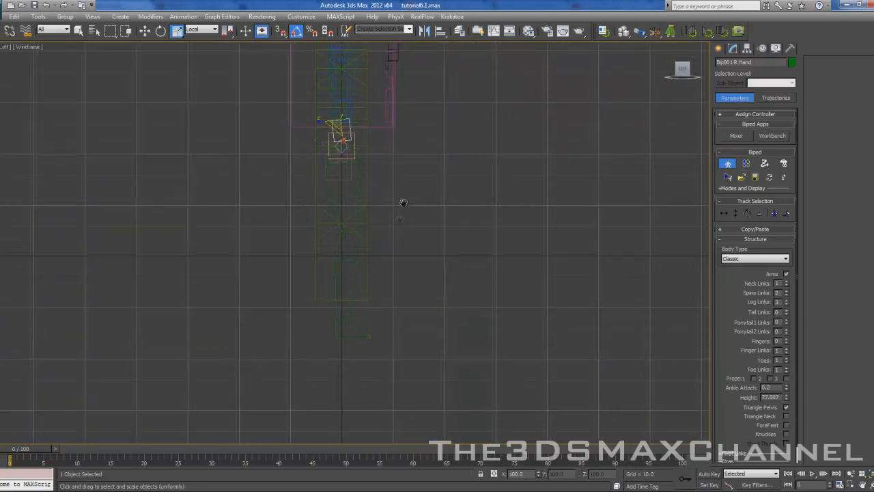
scroll(390, 299, "up", 8)
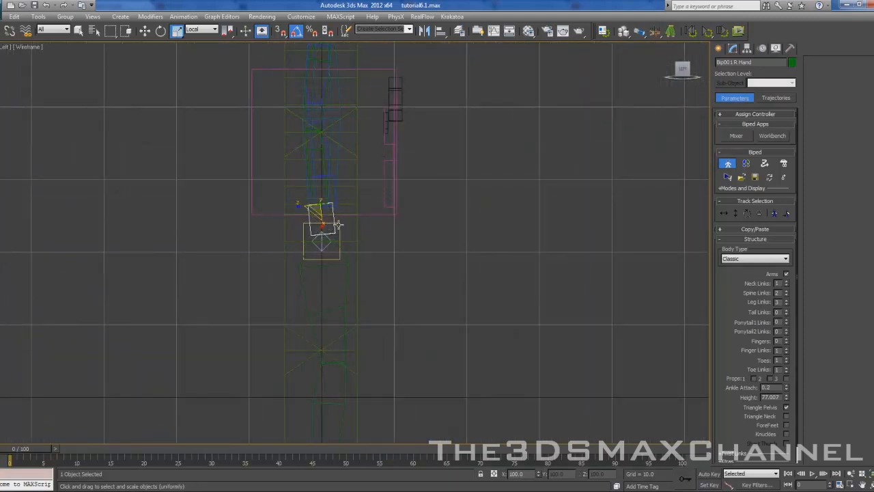
key("p")
scroll(392, 220, "down", 5)
middle_click_drag(390, 226, 338, 236, "alt")
scroll(336, 238, "down", 3)
scroll(336, 238, "down", 3)
- Try to move the region-selected arm parts, first in Local and again in View coordinates, and clear the selection
left_click_drag(164, 175, 317, 362)
left_click(145, 31)
left_click_drag(280, 235, 227, 229)
key("ctrl+z")
left_click(193, 32)
left_click(194, 37)
left_click_drag(217, 249, 62, 225)
left_click(197, 210)
- Examine the right arm bones' alignment inside the character's arm in the left and perspective views
middle_click_drag(301, 207, 295, 214)
scroll(295, 214, "up", 8)
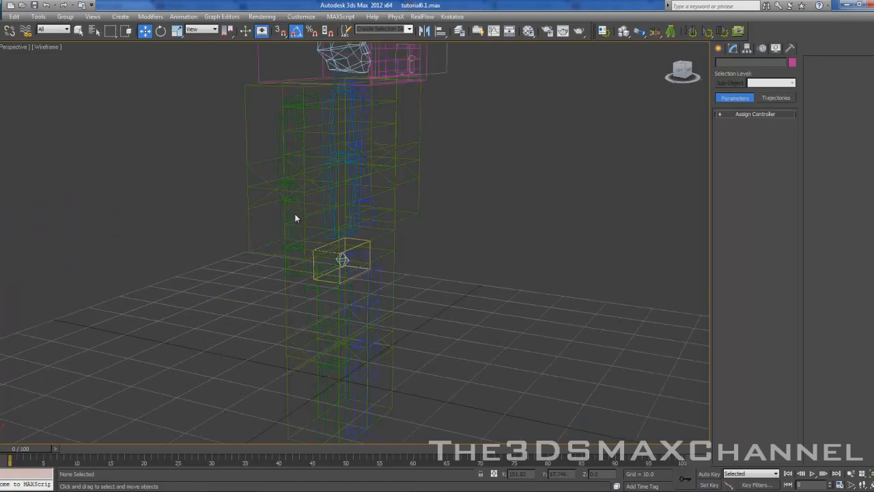
scroll(321, 249, "up", 3)
scroll(310, 244, "down", 3)
key("l")
middle_click_drag(338, 151, 339, 176)
scroll(393, 149, "up", 6)
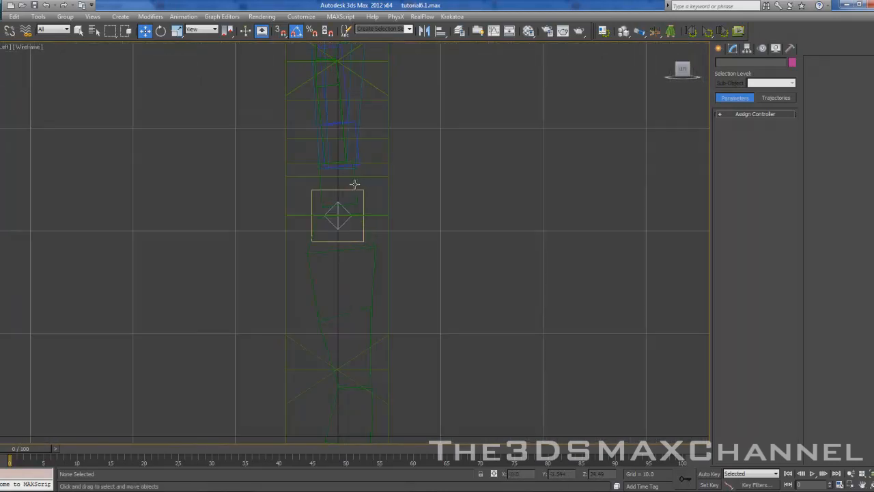
key("p")
scroll(388, 184, "down", 4)
middle_click_drag(388, 185, 304, 161, "alt")
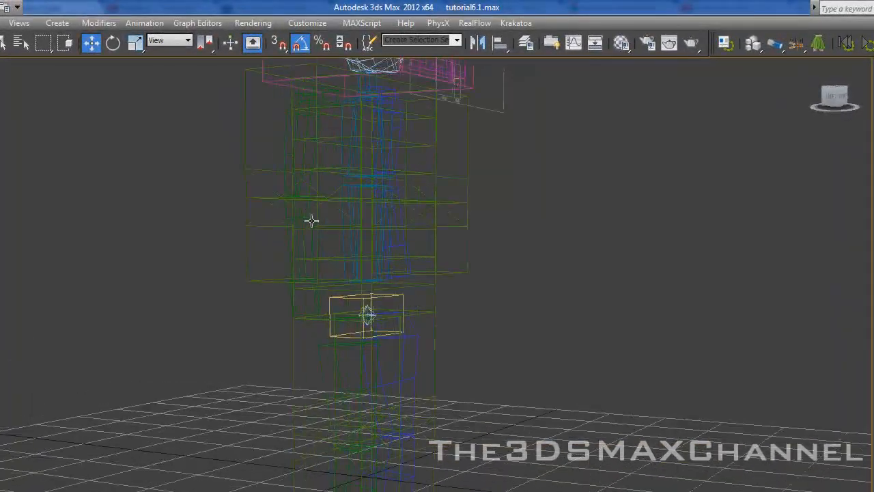
middle_click_drag(312, 220, 379, 219, "alt")
- Rotate the right upper arm in local coordinates so it hangs straight when seen from the side
left_click(263, 219)
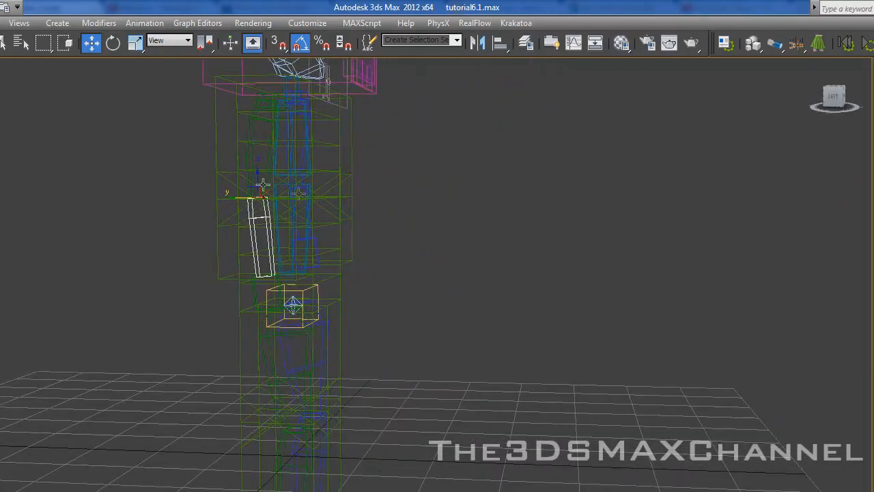
left_click(249, 151)
left_click(114, 44)
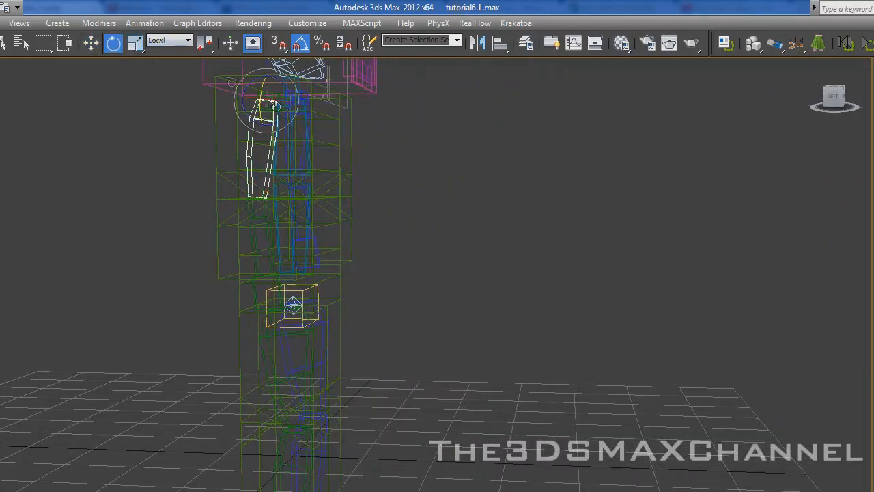
left_click_drag(280, 119, 286, 113)
middle_click_drag(338, 121, 360, 119, "alt")
middle_click_drag(275, 233, 226, 245, "alt")
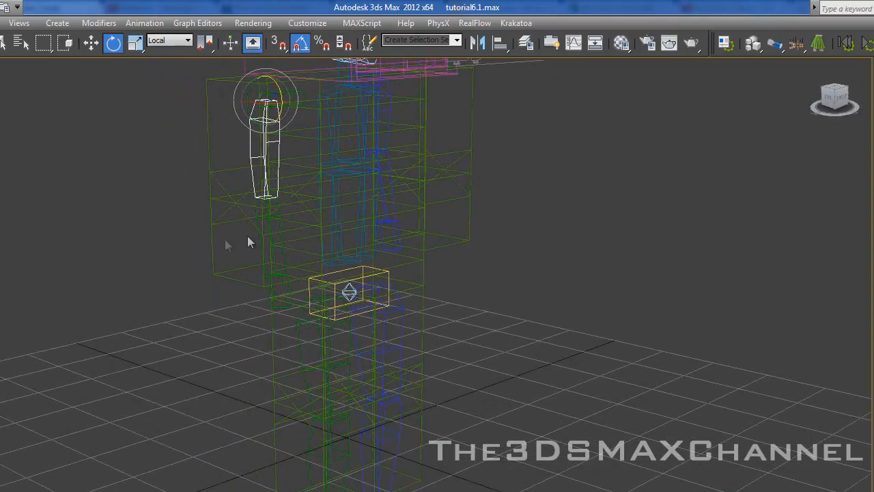
- Rotate the right forearm to line it up with the upper arm and check it from the front
left_click(269, 247)
left_click_drag(281, 213, 273, 208)
mouse_move(273, 209)
middle_mouse_down("alt")
mouse_move(365, 199)
mouse_move(265, 197)
middle_mouse_up("alt")
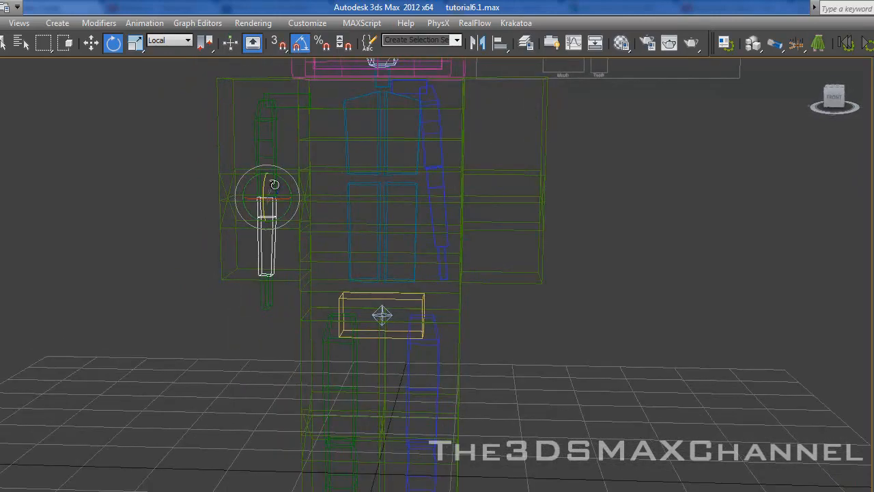
- Widen the right upper arm along its local Z axis in the front view so it fills more of the character's arm
scroll(265, 179, "up", 3)
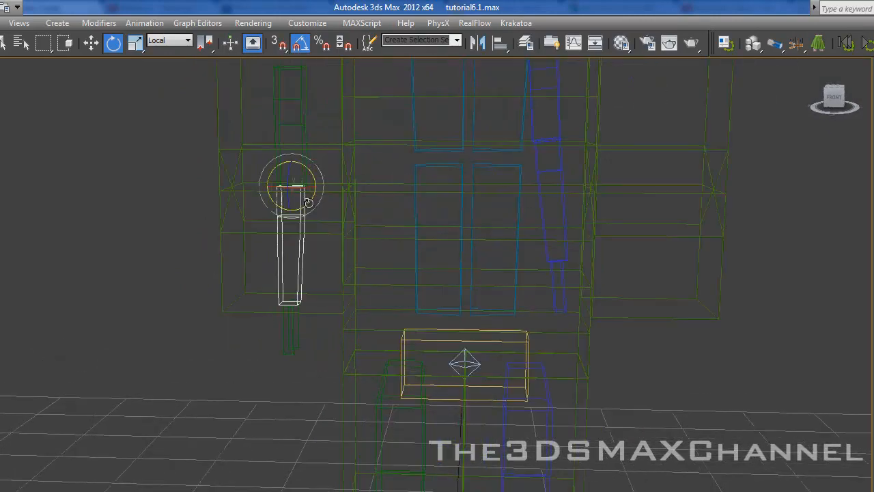
left_click(292, 105)
scroll(295, 112, "down", 5)
scroll(318, 189, "up", 10)
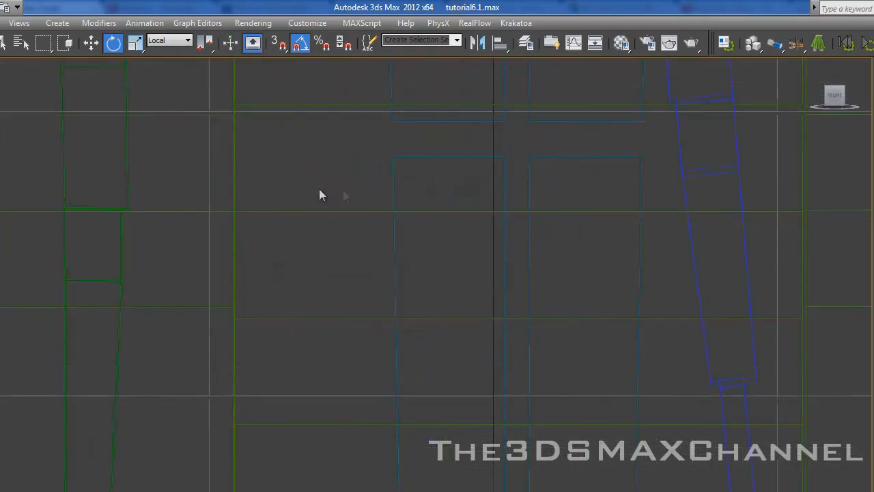
left_click(191, 146)
scroll(232, 141, "down", 5)
scroll(266, 252, "up", 5)
left_click(135, 43)
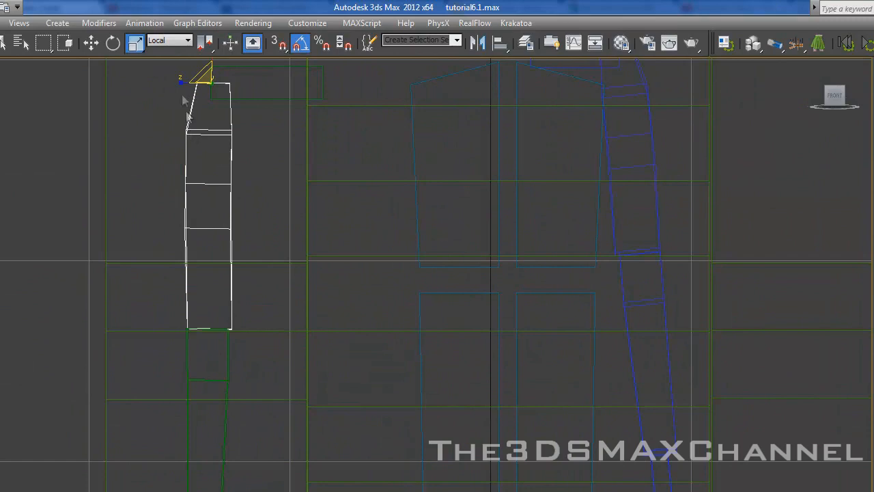
left_click_drag(180, 82, 90, 94)
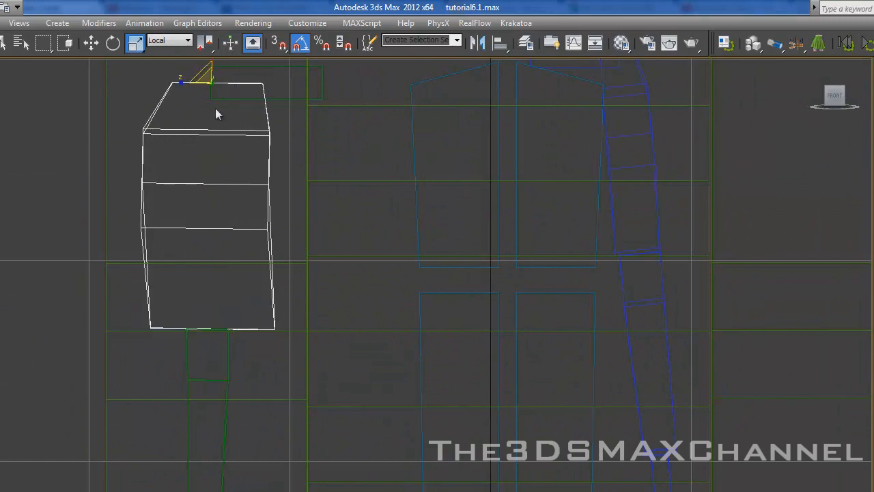
- Scale the right forearm wider and then deeper so it fills the lower part of the character's arm
middle_click_drag(218, 119, 216, 135)
left_click(209, 399)
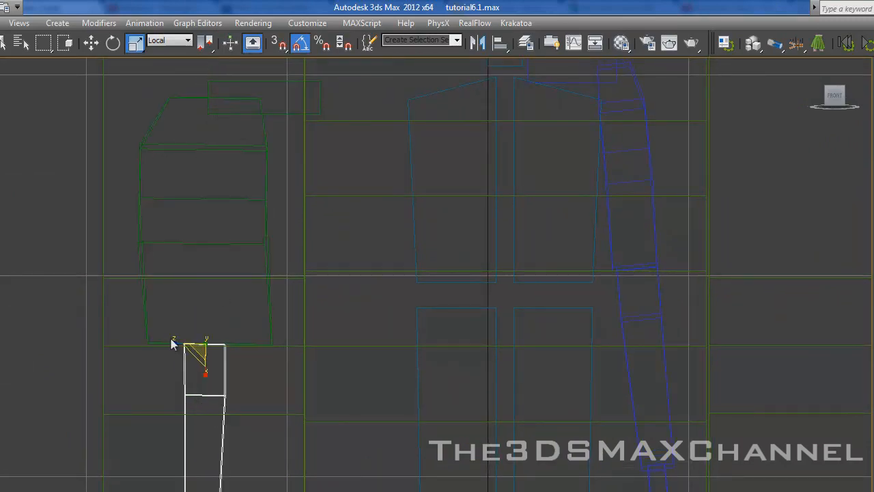
left_click_drag(172, 344, 43, 341)
middle_click_drag(357, 210, 332, 164)
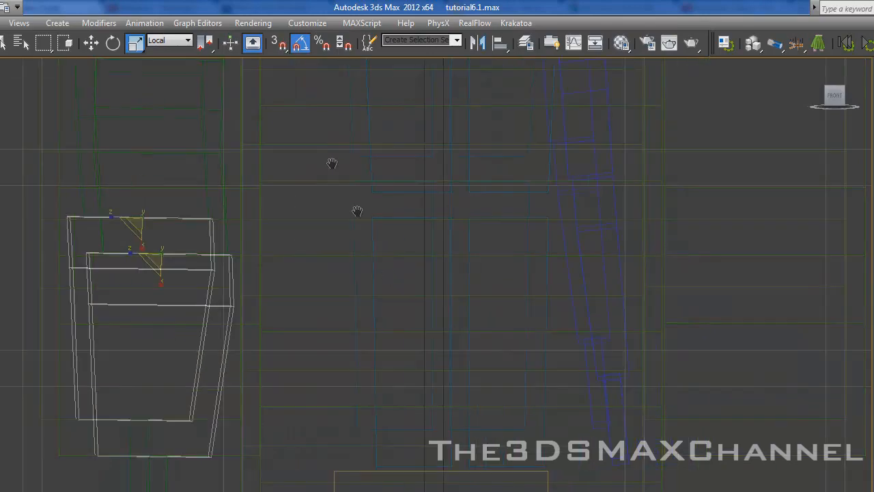
scroll(337, 386, "down", 4)
middle_click_drag(333, 307, 391, 287, "alt")
left_click_drag(198, 266, 116, 260)
middle_click_drag(225, 198, 183, 195, "alt")
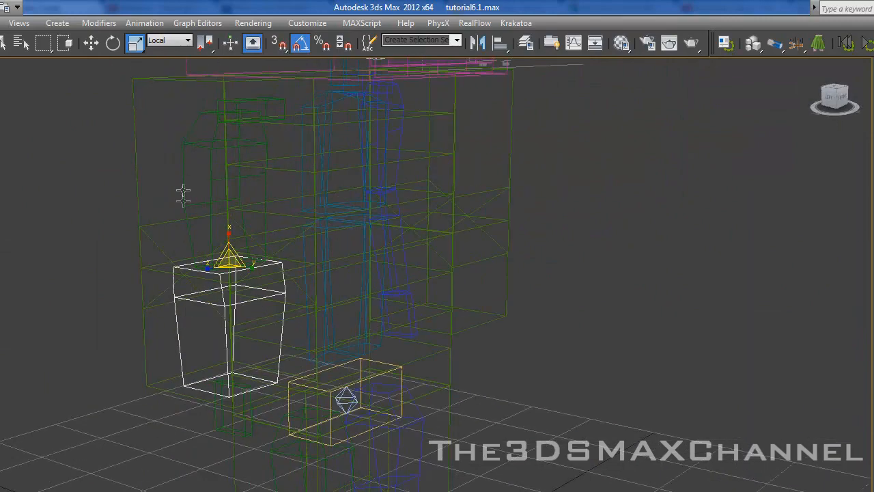
- Scale the right upper arm deeper along its local Y axis to match the forearm, undoing a first scaling attempt
left_click(194, 148)
left_click_drag(210, 114, 180, 113)
key("ctrl+z")
middle_click_drag(220, 191, 295, 222, "alt")
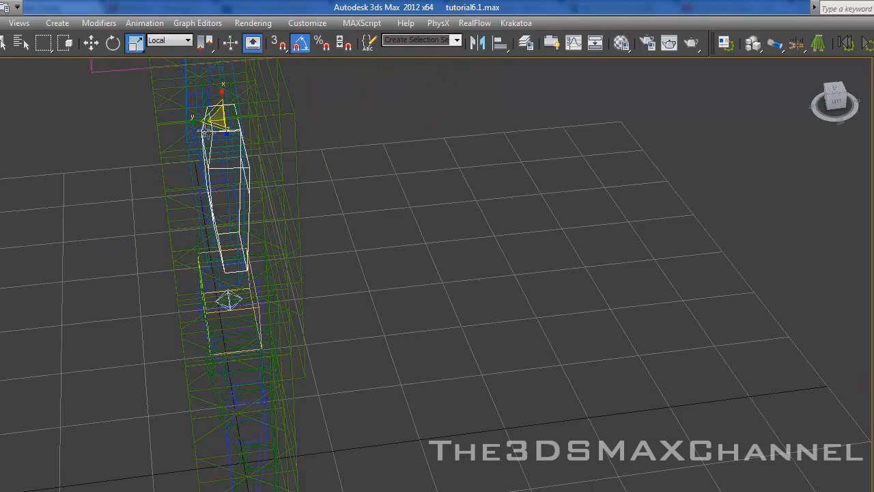
left_click_drag(198, 123, 137, 129)
middle_click_drag(308, 269, 173, 226, "alt")
middle_click_drag(259, 249, 274, 343, "alt")
- Scale the right hand along its local Y and Z axes into a blocky shape below the forearm
left_click(230, 359)
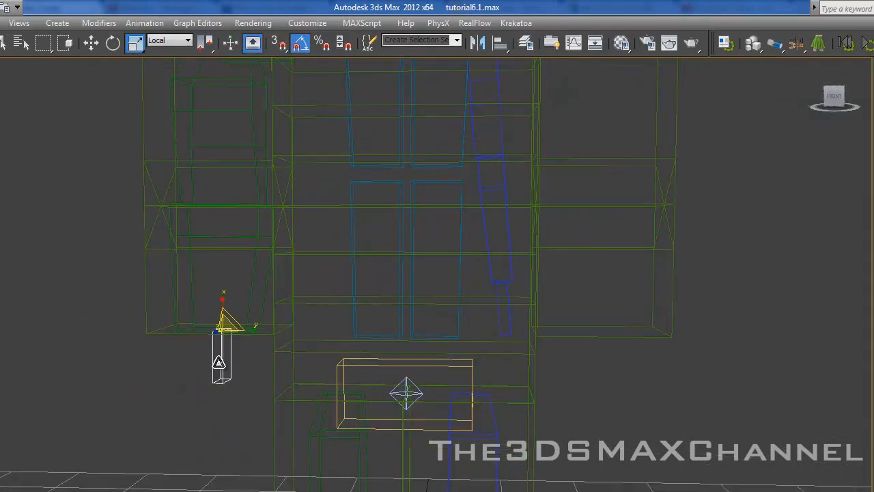
left_click_drag(252, 332, 348, 343)
middle_click_drag(231, 336, 171, 373, "alt")
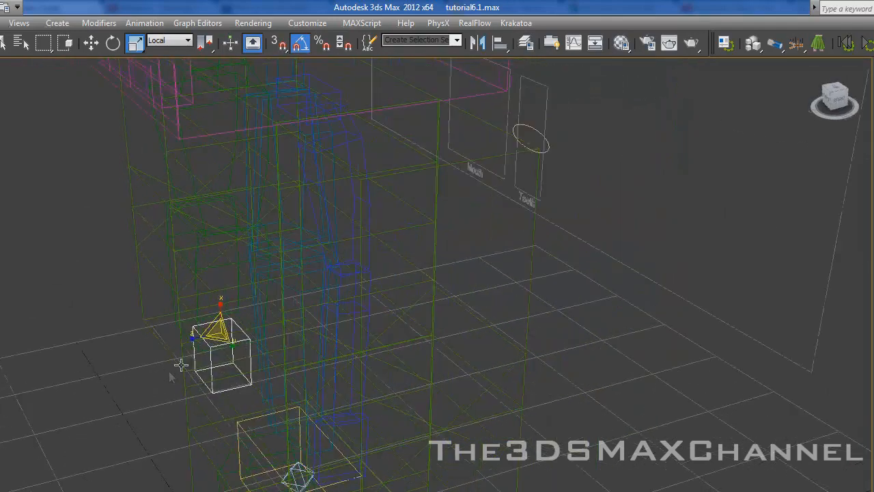
left_click_drag(196, 332, 156, 343)
middle_click_drag(247, 348, 328, 328, "alt")
middle_click_drag(404, 384, 318, 246)
- Rotate the right thigh in local coordinates so it points straight down inside the character's leg in side view
key("f")
scroll(315, 231, "up", 4)
middle_click_drag(371, 252, 304, 242)
key("p")
middle_click_drag(290, 189, 319, 210, "alt")
left_click(227, 198)
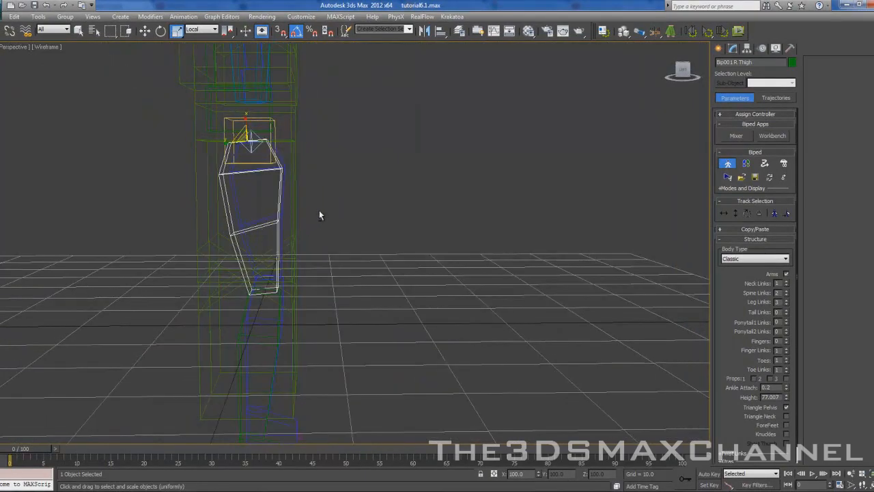
left_click(160, 30)
left_click_drag(256, 160, 254, 161)
middle_click_drag(295, 197, 287, 185, "alt")
- Rotate the right calf to straighten it below the thigh inside the character's leg
left_click(220, 327)
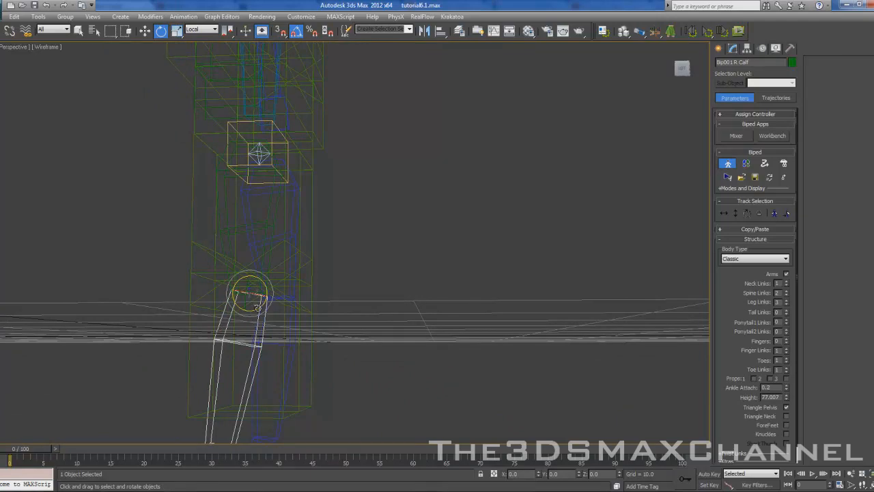
left_click_drag(257, 308, 260, 310)
middle_click_drag(260, 309, 220, 246, "alt")
- Shorten the right thigh along its local X axis in the front view
key("f")
scroll(261, 228, "up", 10)
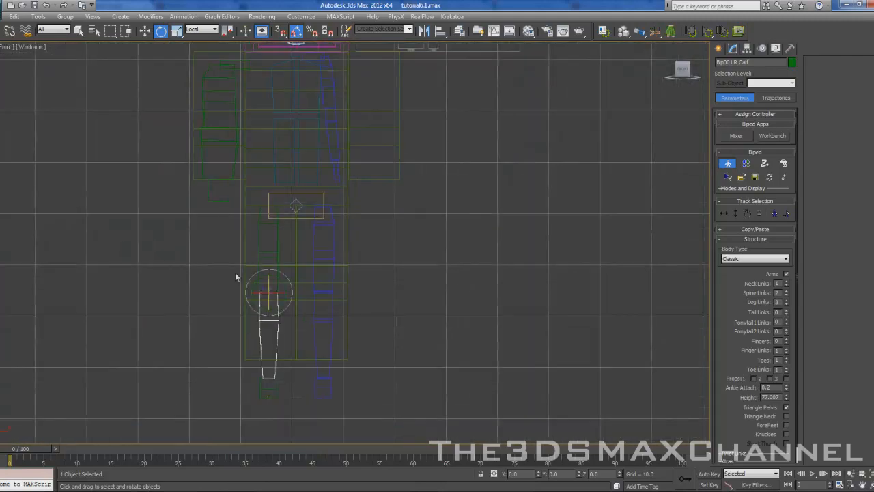
left_click(270, 222)
key("r")
scroll(294, 113, "up", 3)
left_click_drag(288, 80, 286, 75)
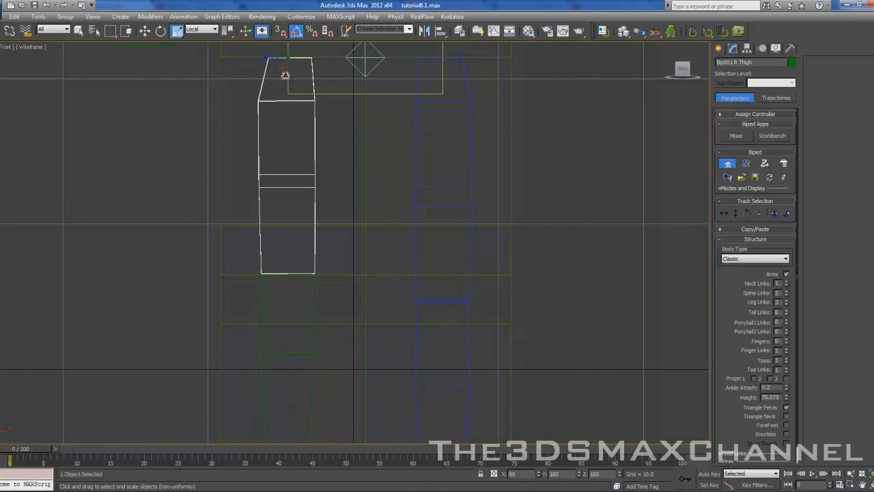
- Shorten the right calf along its local X axis so the foot reaches the bottom of the character's leg
middle_click_drag(293, 322, 312, 230)
left_click(304, 277)
scroll(302, 273, "down", 2)
left_click_drag(318, 158, 315, 171)
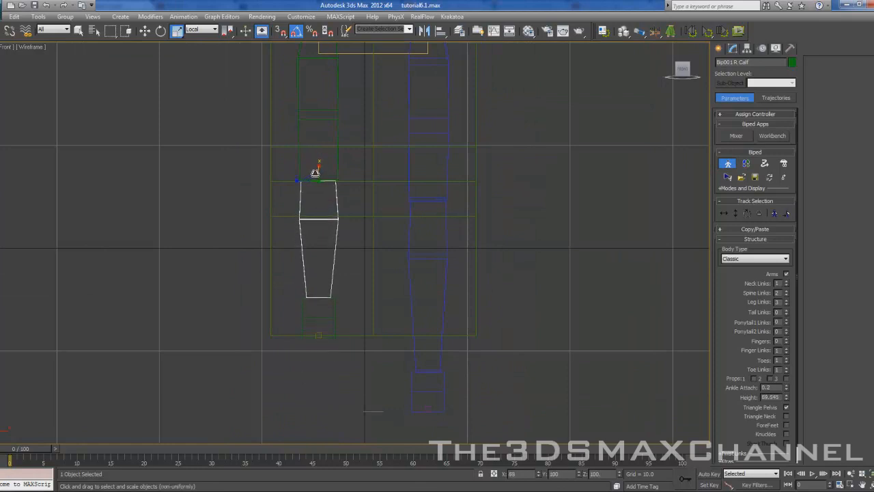
key("p")
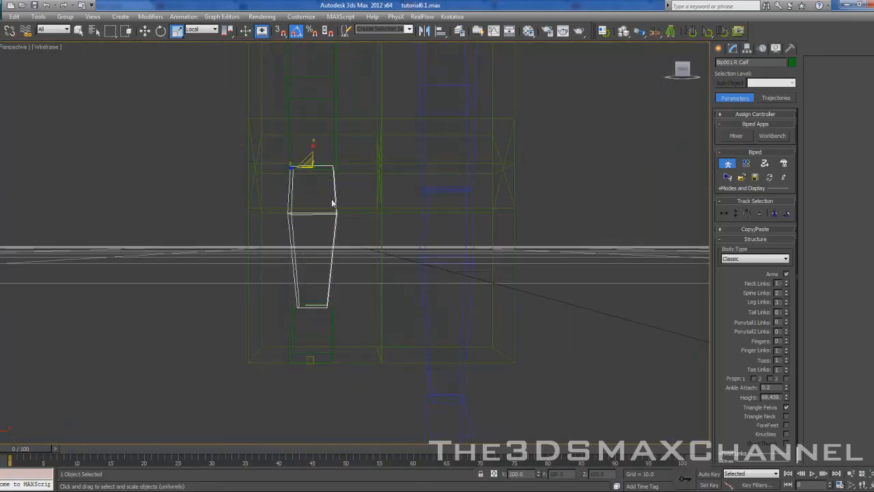
middle_click_drag(290, 207, 313, 236, "alt")
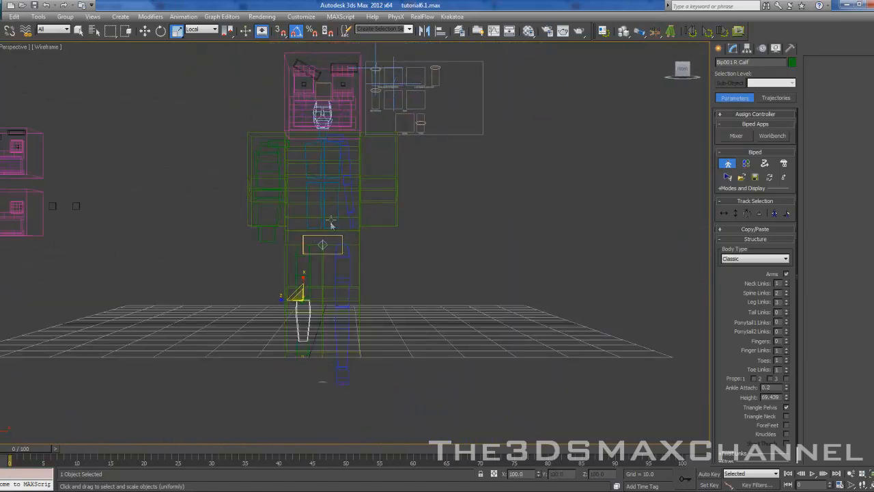
- Widen the lower and upper spine links along their local Z axis to fill more of the character's torso
key("f")
scroll(338, 233, "up", 3)
left_click(331, 218)
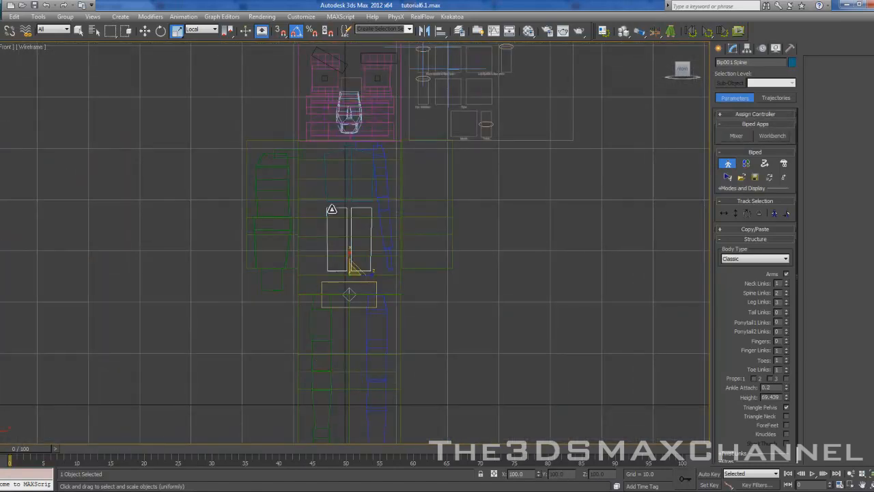
scroll(336, 246, "up", 3)
left_click_drag(366, 302, 396, 302)
left_click(335, 158)
left_click_drag(375, 165, 403, 168)
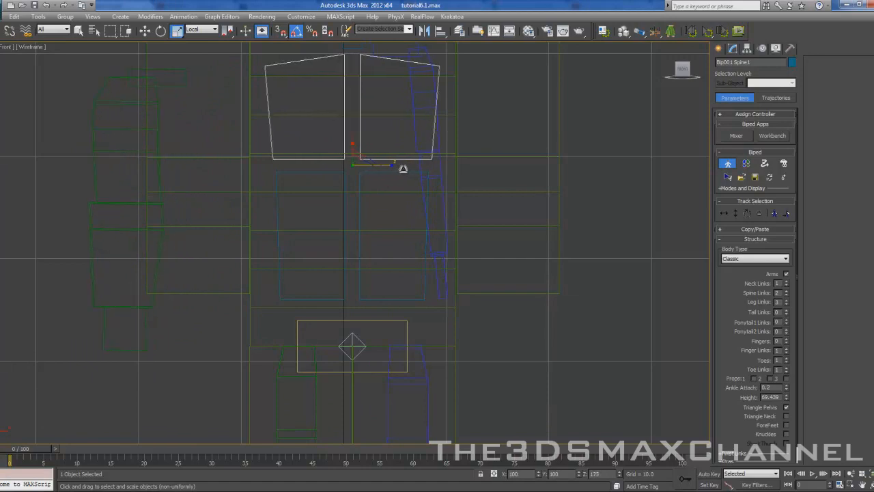
- Move the right clavicle inward and slightly up so the widened right arm sits inside the character's arm
middle_click_drag(341, 134, 305, 235)
left_click(139, 171)
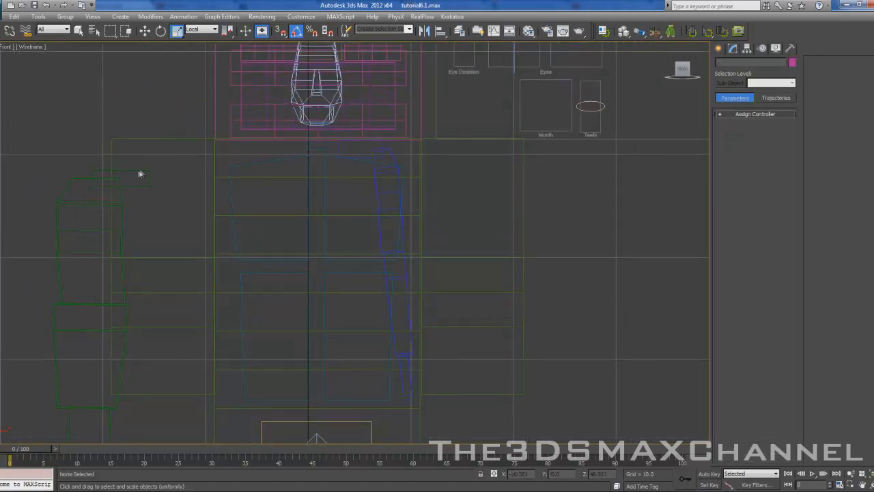
left_click(128, 175)
key("w")
middle_click_drag(225, 155, 236, 140)
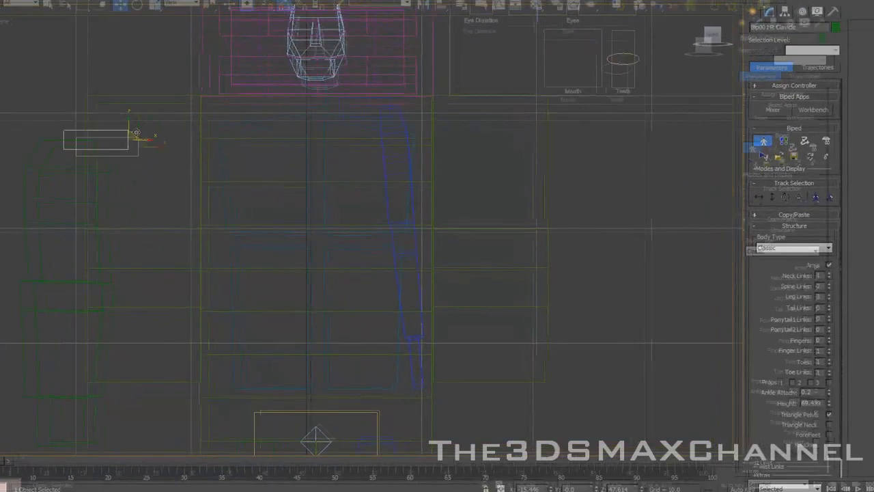
left_click_drag(175, 156, 234, 144)
left_click_drag(158, 68, 164, 63)
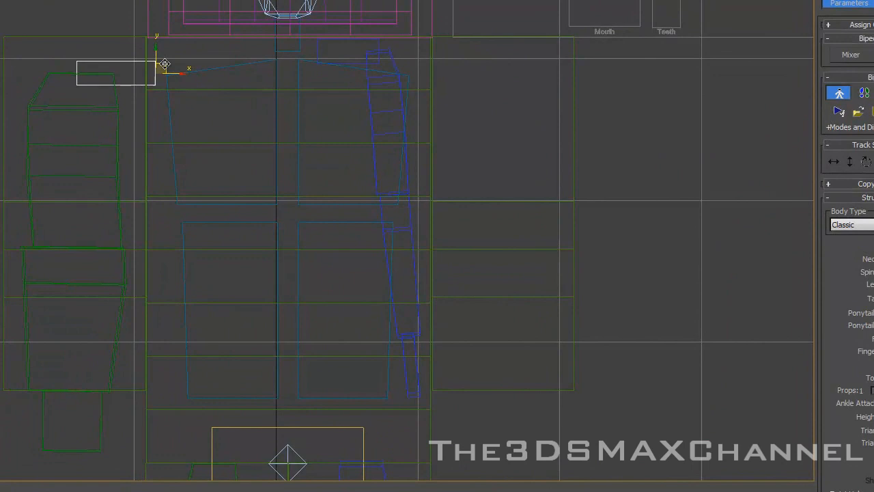
- Lower the biped's right clavicle slightly to line up with the shoulder of the character mesh
left_click_drag(165, 63, 164, 66)
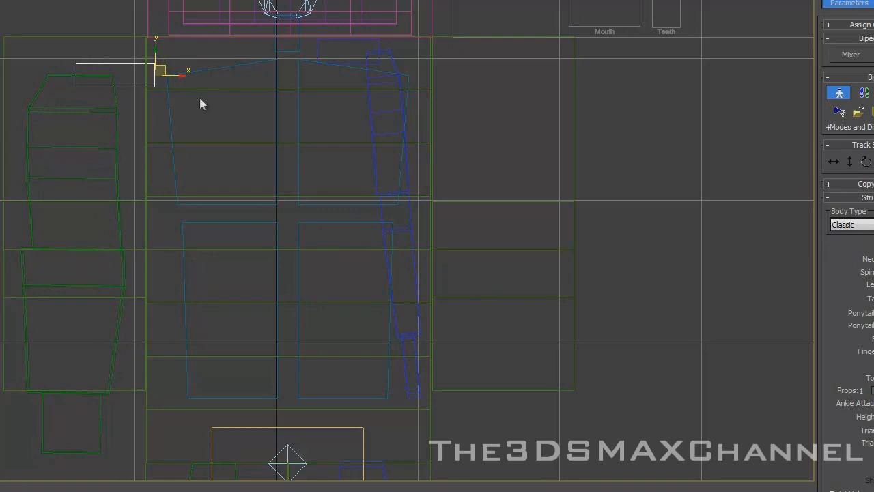
middle_click_drag(200, 101, 201, 39)
middle_click_drag(189, 97, 277, 58)
scroll(236, 93, "up", 4)
middle_click_drag(232, 129, 272, 103)
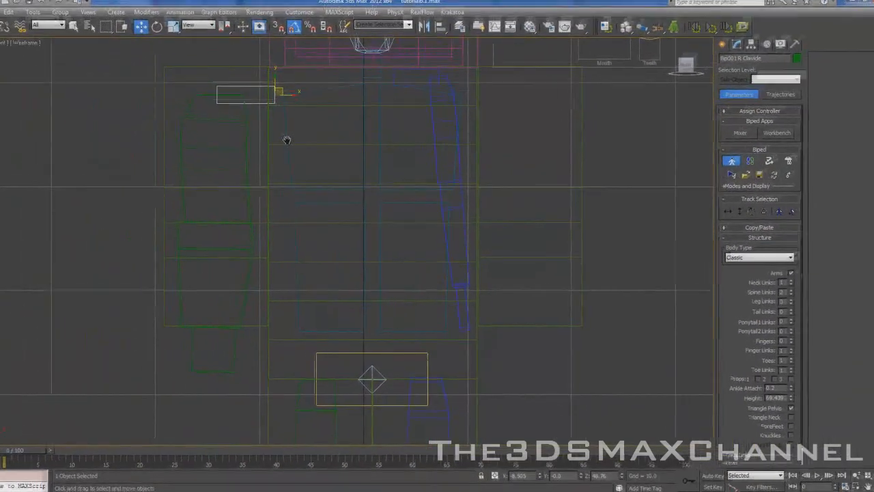
middle_click_drag(309, 160, 320, 157)
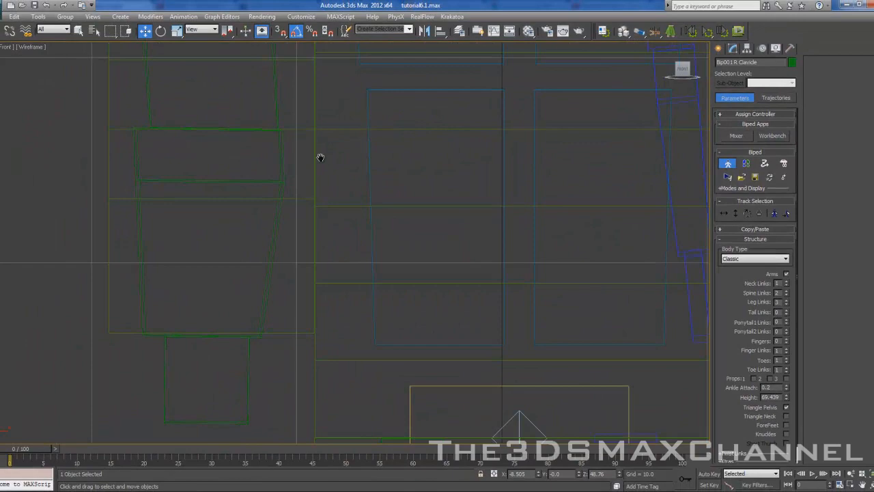
- Try to rotate the biped's right forearm in the perspective view and undo it
key("p")
scroll(312, 156, "down", 3)
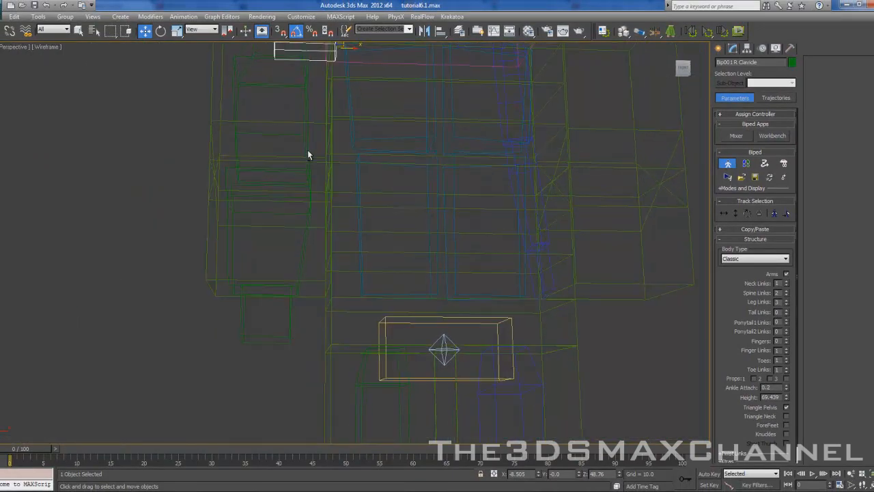
middle_click_drag(305, 170, 331, 168, "alt")
left_click(291, 212)
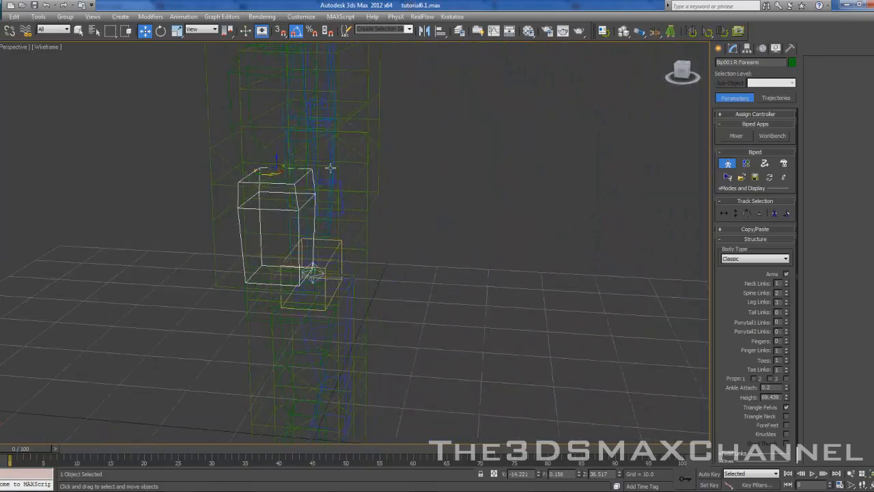
left_click(160, 31)
left_click_drag(287, 173, 272, 159)
key("F3")
key("ctrl+z")
- Move the biped's head upward in the front view to sit inside the character's head box
middle_click_drag(314, 155, 274, 196)
key("f")
scroll(274, 197, "up", 4)
key("F3")
scroll(321, 137, "up", 10)
left_click(329, 123)
scroll(330, 123, "down", 5)
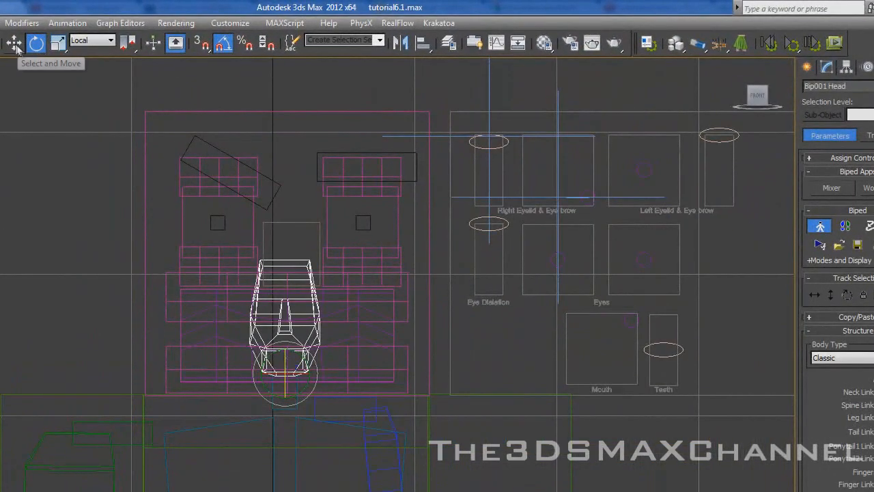
left_click(15, 45)
left_click_drag(284, 356, 287, 301)
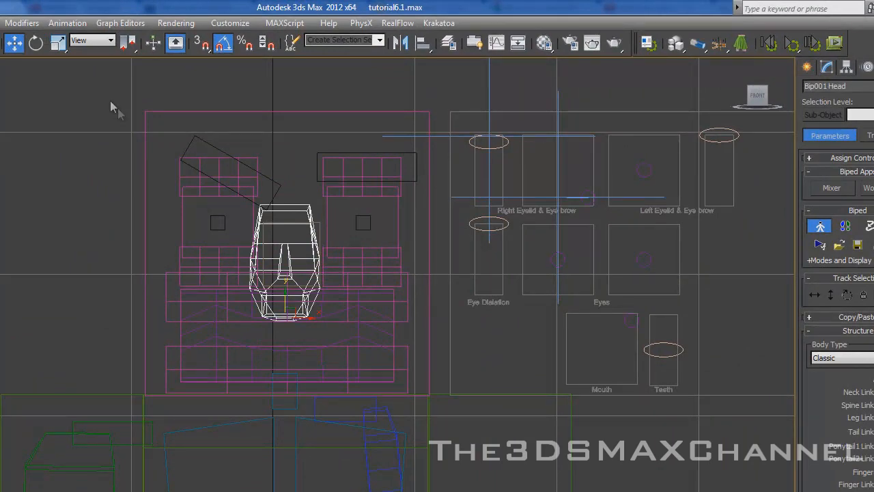
- Scale the biped's head up uniformly and lower it to fit the character's head box
left_click(61, 47)
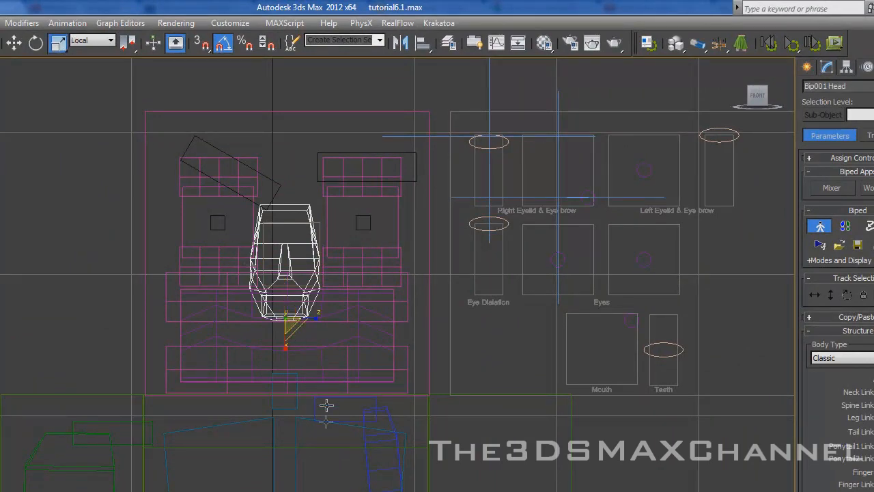
left_click_drag(300, 328, 336, 379)
left_click(14, 42)
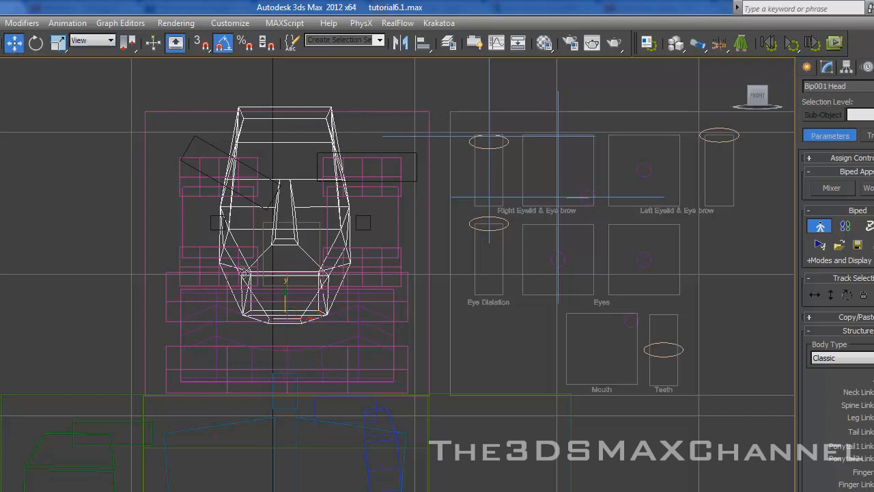
left_click_drag(289, 291, 289, 339)
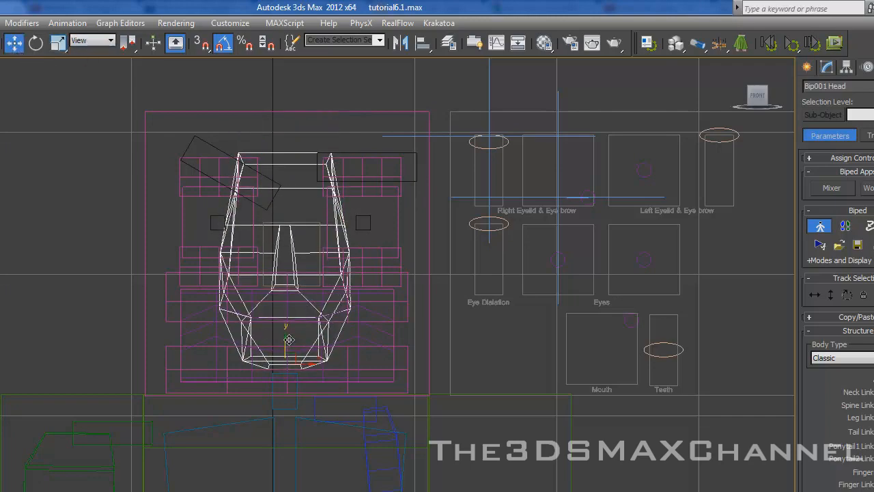
middle_click_drag(303, 319, 262, 262)
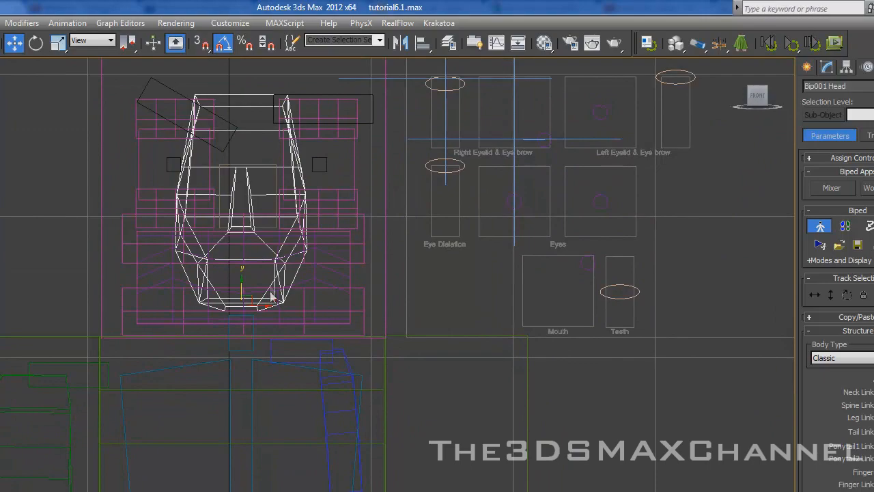
- Select both spine links of the biped, activate the Scale tool and check their fit inside the torso box
middle_click_drag(272, 321, 287, 205, "alt")
left_click(234, 315)
middle_click_drag(234, 316, 277, 280, "alt")
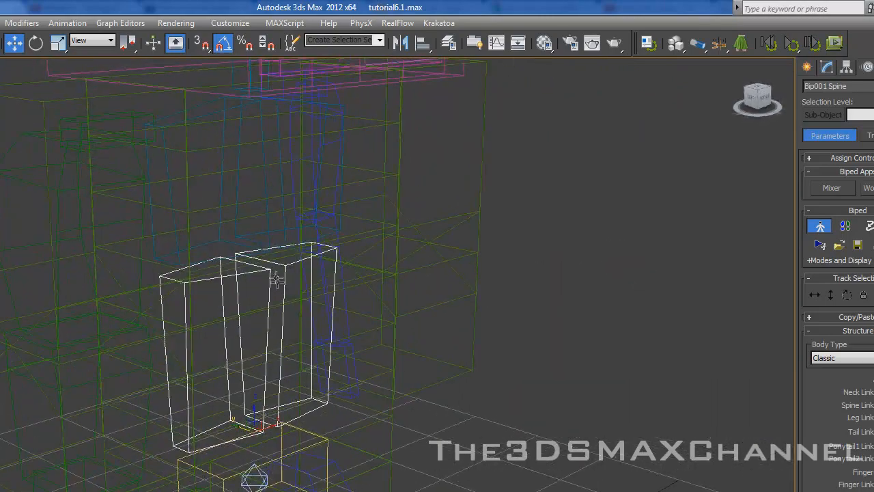
left_click(263, 253, "ctrl")
middle_click_drag(207, 240, 283, 242, "alt")
left_click(58, 43)
mouse_move(254, 341)
middle_mouse_down("alt")
mouse_move(314, 351)
mouse_move(403, 325)
mouse_move(382, 349)
mouse_move(232, 337)
mouse_move(241, 224)
middle_mouse_up("alt")
key("F3")
key("F3")
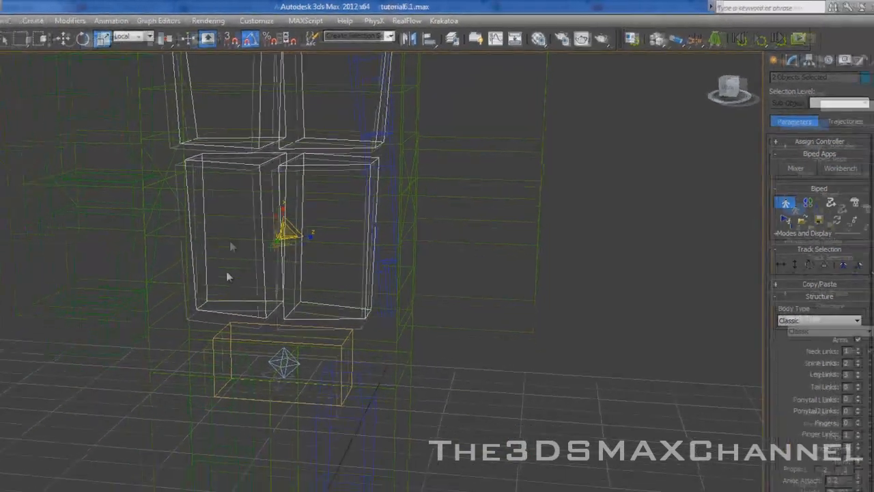
middle_click_drag(208, 267, 234, 215)
scroll(309, 175, "down", 5)
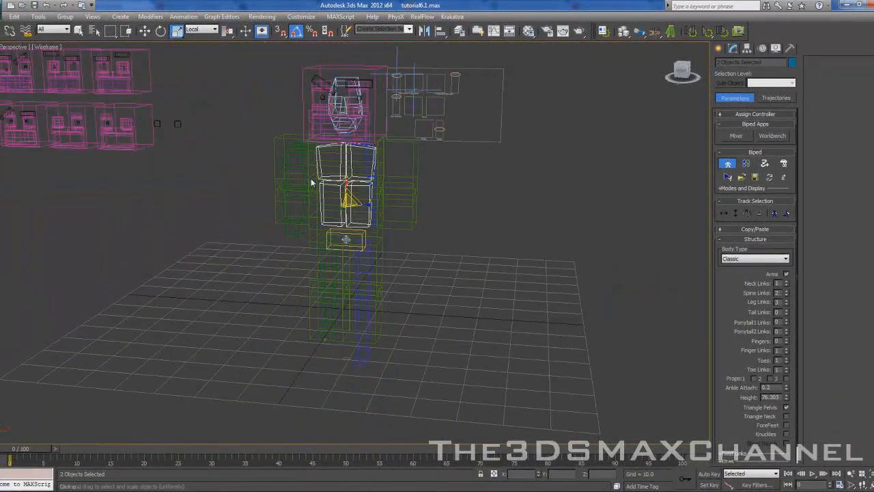
- Narrow the biped's pelvis along its width in the front view to bring the legs closer together
key("f")
scroll(336, 239, "up", 6)
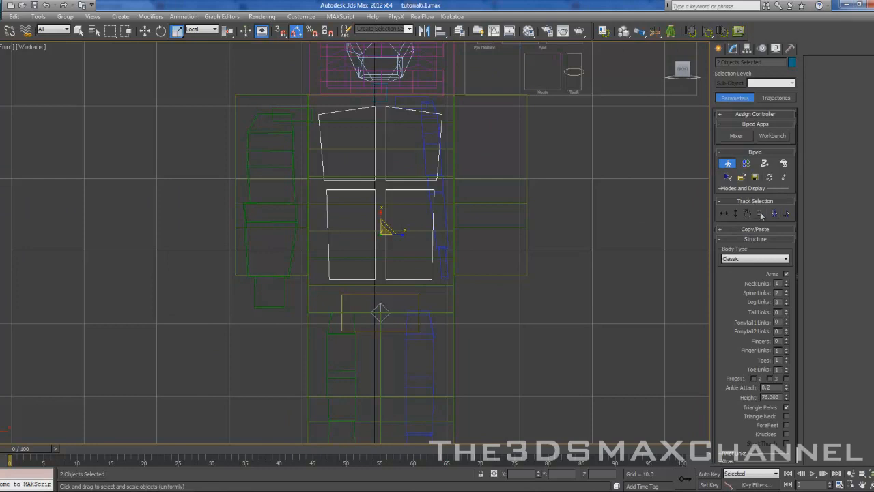
middle_click_drag(333, 191, 387, 175)
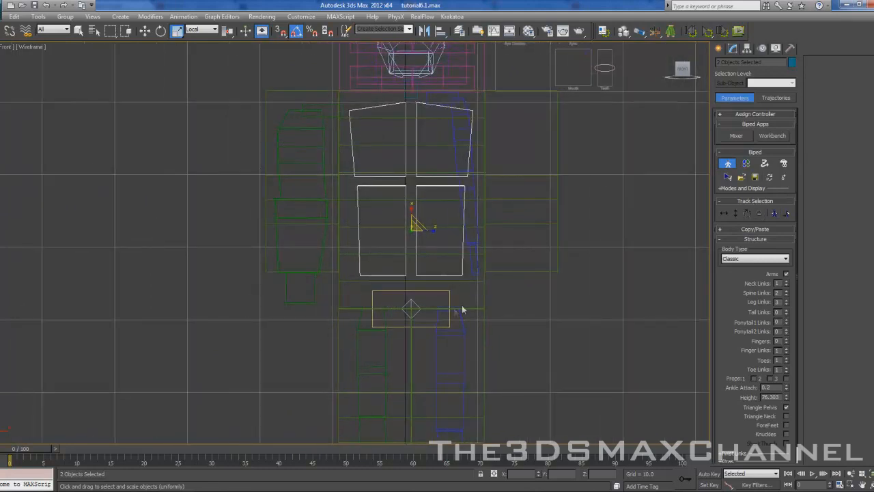
middle_click_drag(486, 305, 407, 178)
scroll(369, 244, "up", 5)
left_click(328, 244)
scroll(374, 213, "down", 3)
scroll(402, 189, "down", 2)
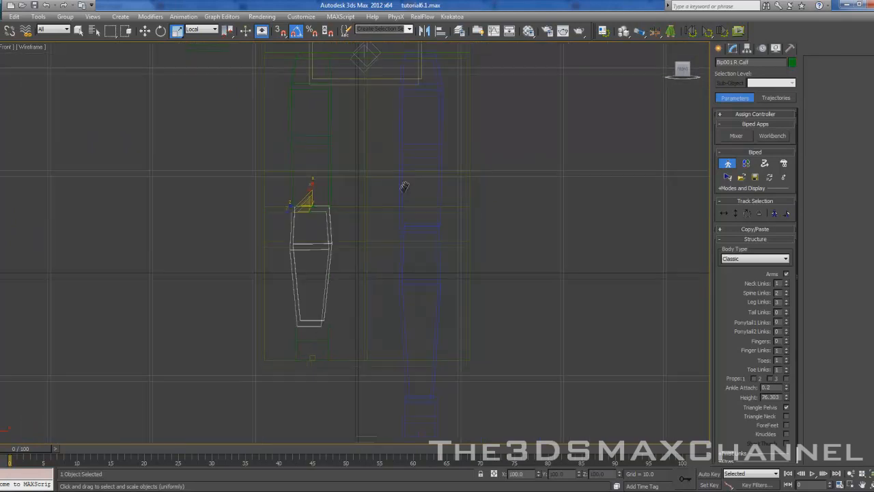
left_click(359, 128)
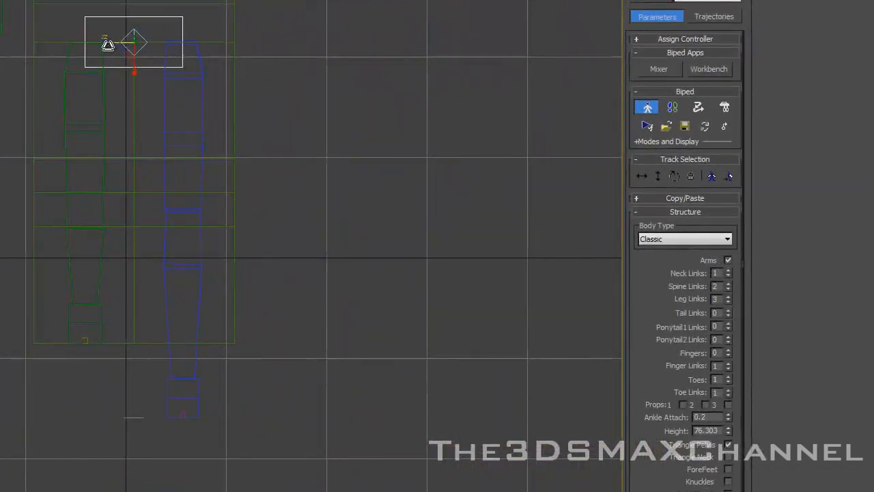
left_click(313, 140)
middle_click_drag(127, 113, 145, 232)
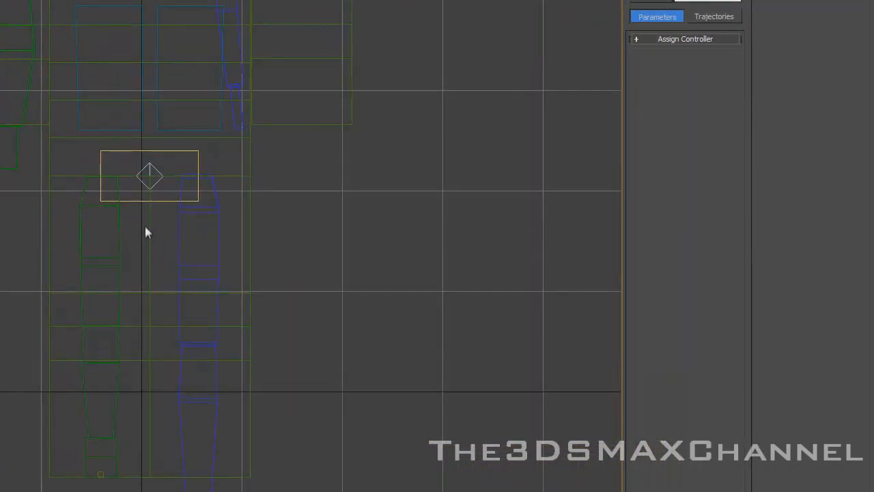
- Widen the biped's right thigh and right calf along their local Z axis to better fill the character's leg
left_click(110, 258)
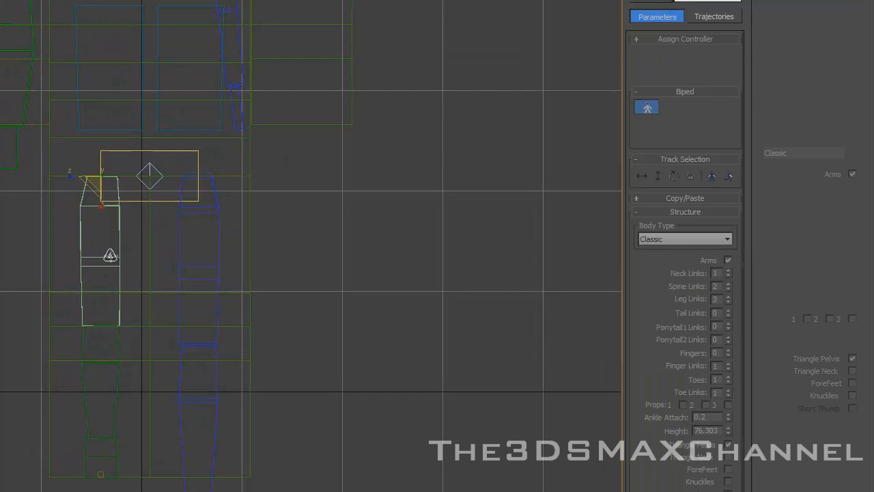
left_click_drag(75, 175, 47, 171)
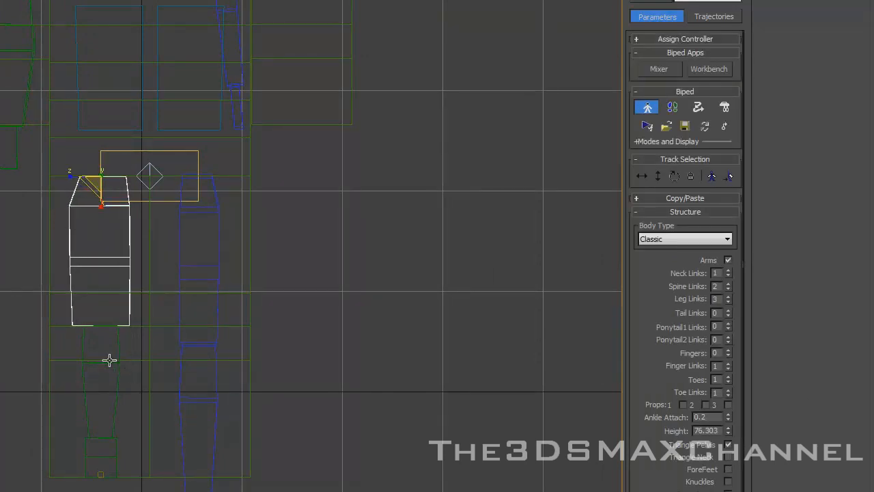
left_click(91, 349)
left_click(84, 372)
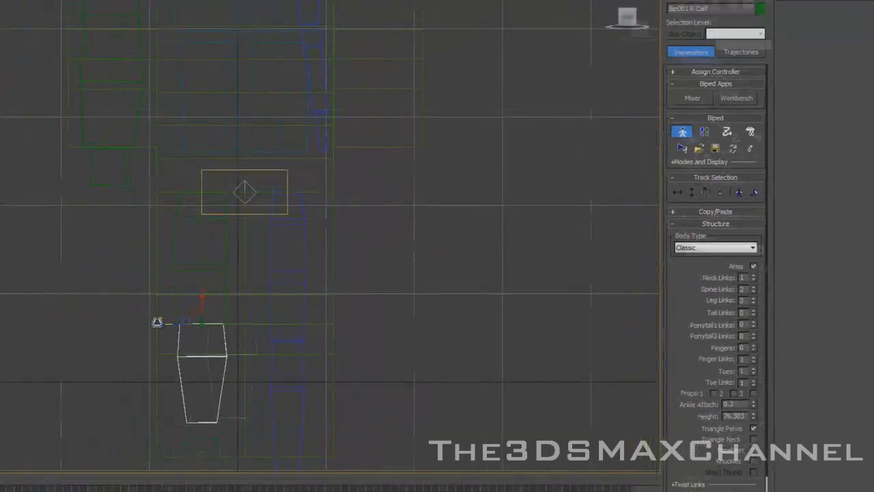
left_click_drag(157, 322, 151, 321)
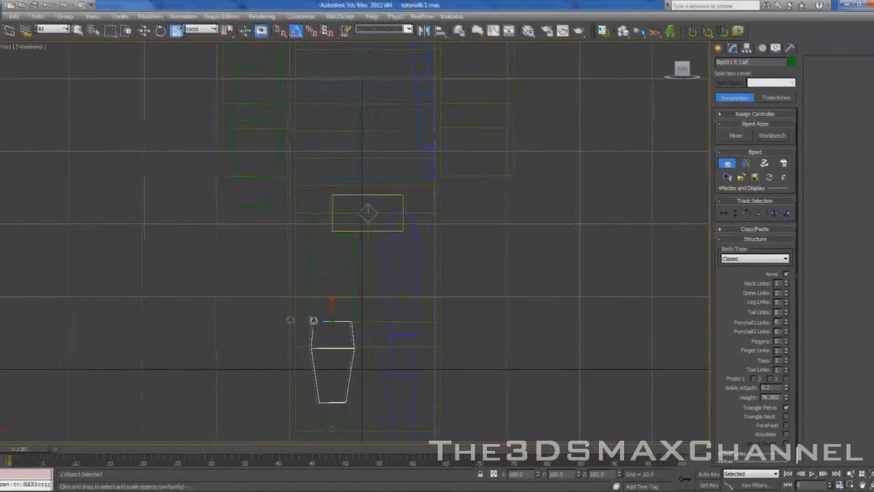
left_click(510, 295)
scroll(375, 230, "down", 3)
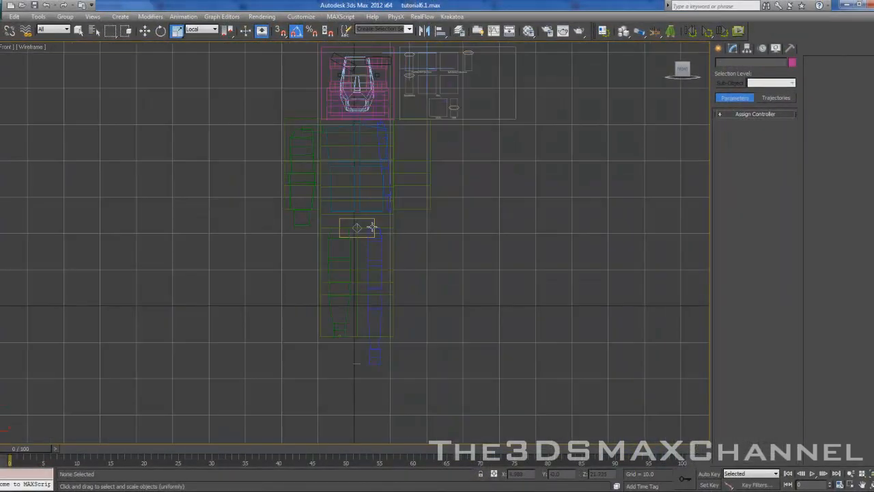
- Set the selection filter to Bone and test it by selecting the right arm bones, clearing the selection again
left_click(53, 28)
left_click(44, 107)
left_click_drag(248, 148, 299, 219)
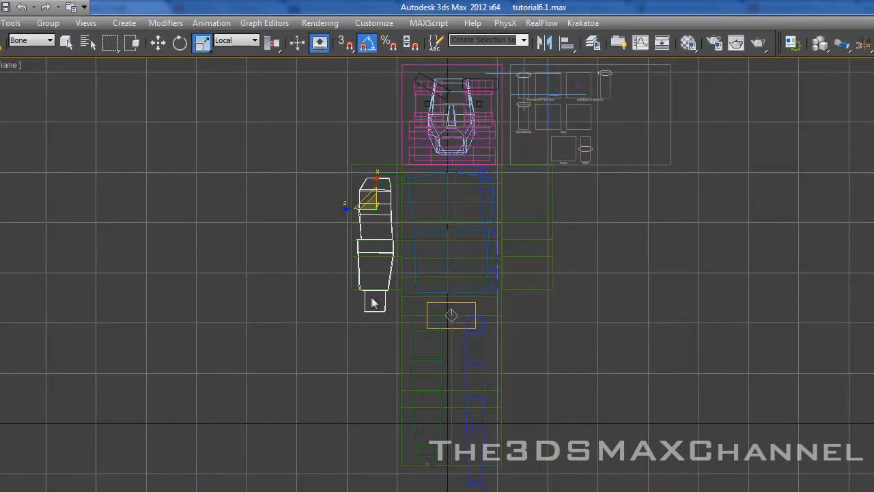
left_click(242, 236)
- Switch the selection filter to All and back to Bone
left_click(22, 40)
left_click(22, 41)
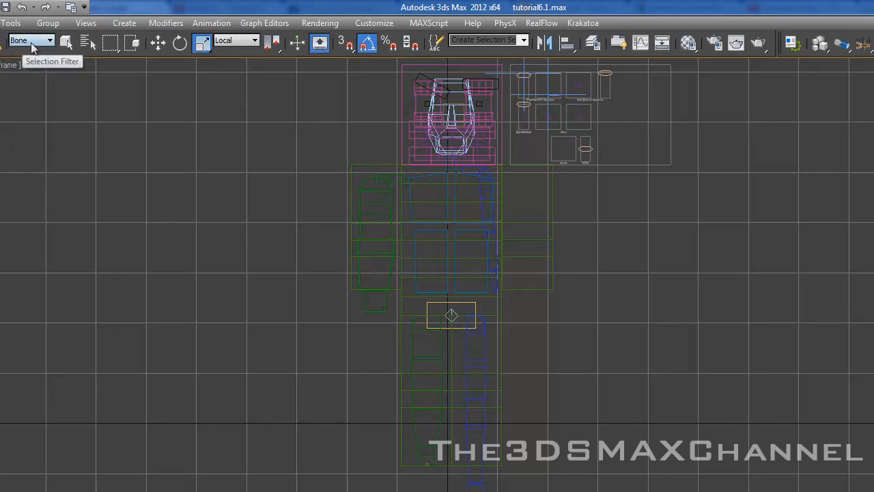
left_click(31, 43)
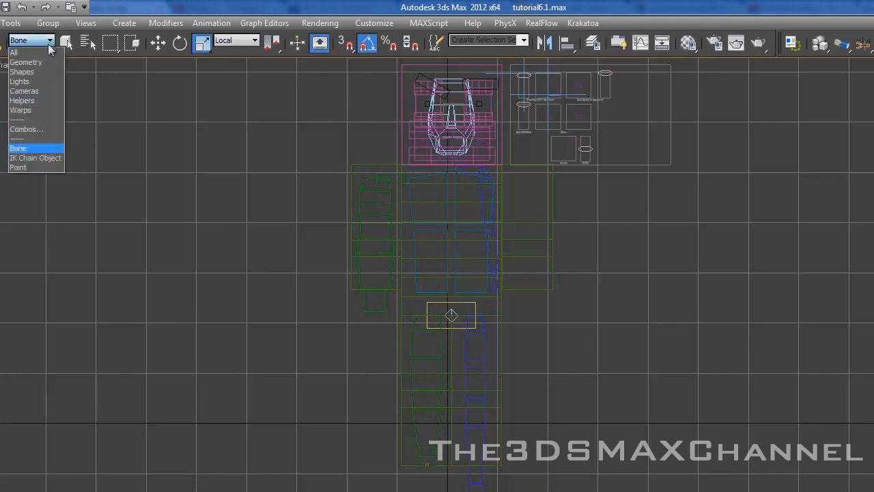
left_click(39, 54)
left_click(42, 41)
left_click(42, 41)
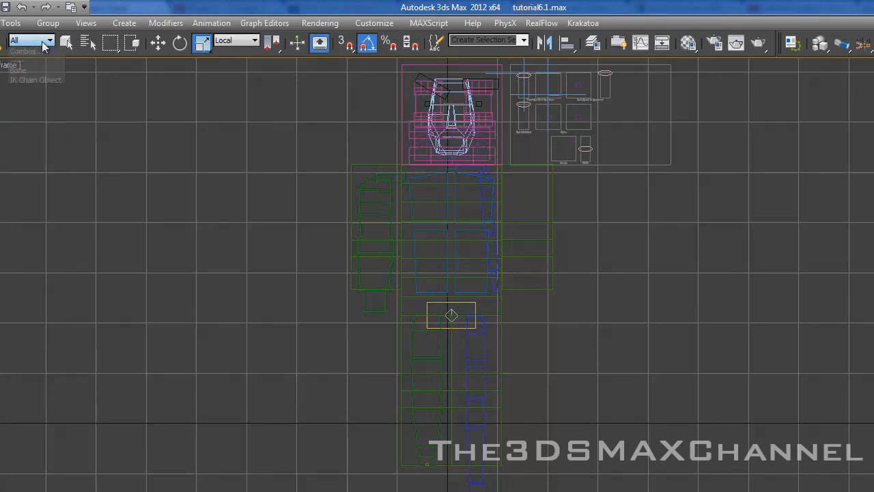
left_click(42, 41)
left_click(43, 146)
- Select all bones of the biped's right arm, including the clavicle, and add all right leg bones to the selection
middle_click_drag(318, 164, 275, 162)
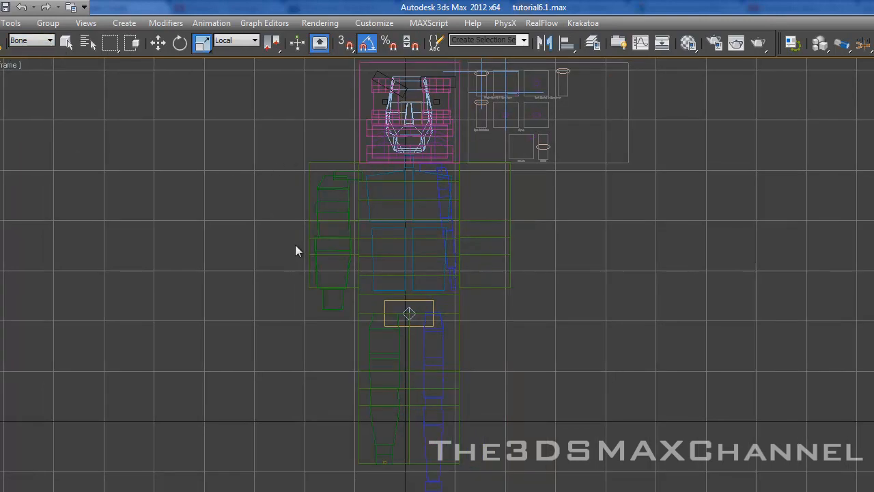
left_click_drag(328, 318, 342, 341)
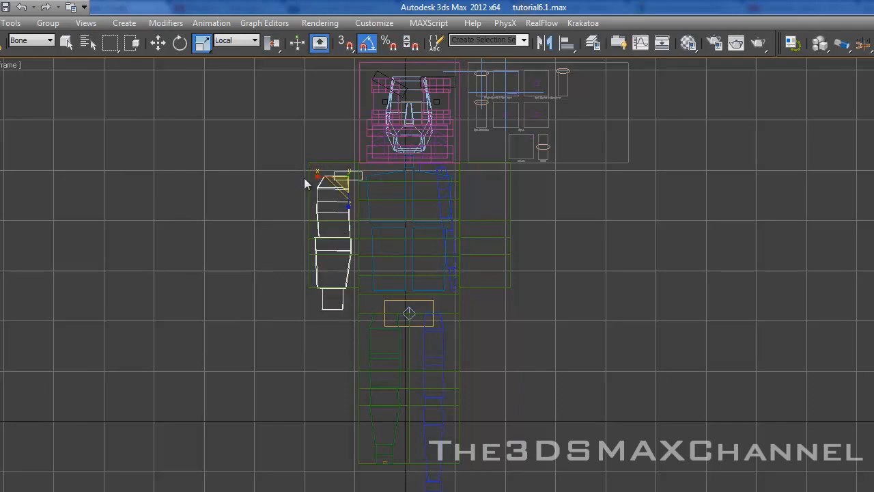
scroll(362, 182, "up", 2)
middle_click_drag(362, 182, 360, 131)
scroll(329, 317, "up", 2)
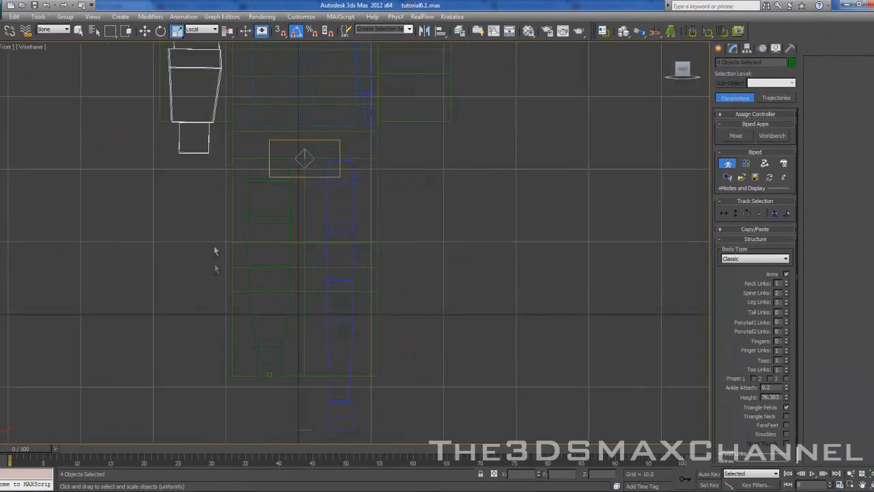
left_click_drag(290, 414, 290, 413)
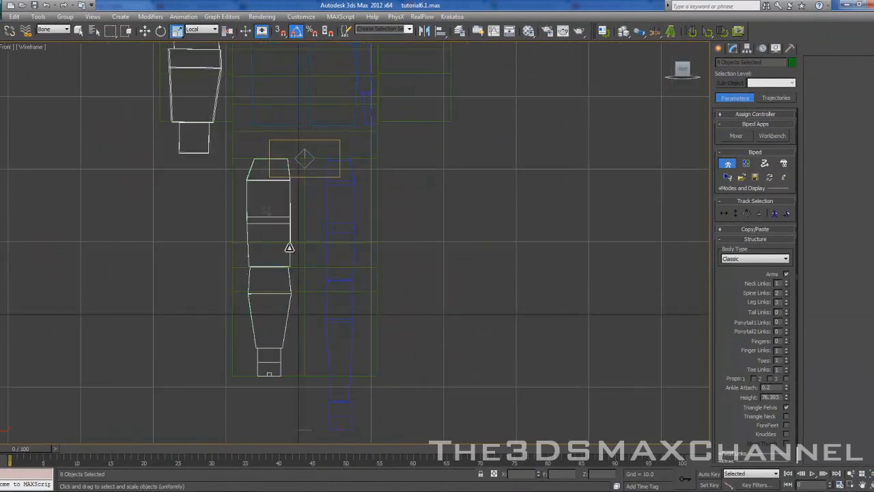
middle_click_drag(289, 248, 307, 447)
scroll(263, 176, "down", 2)
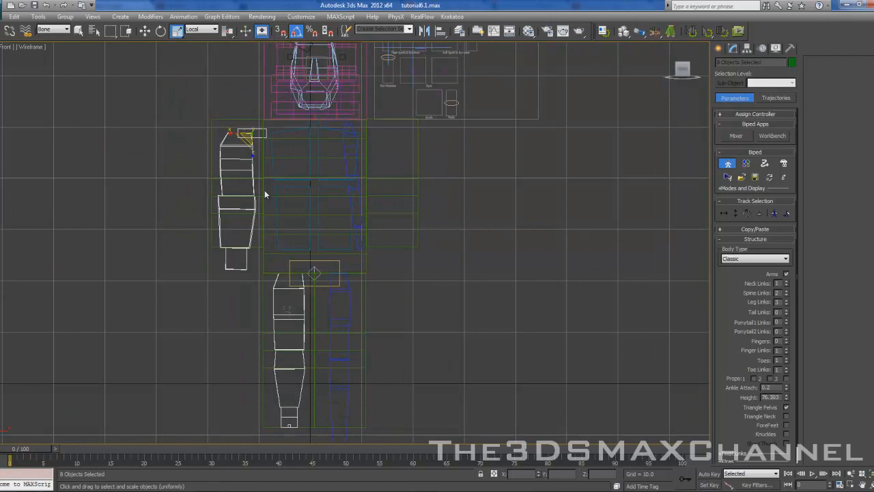
middle_click_drag(558, 198, 578, 178)
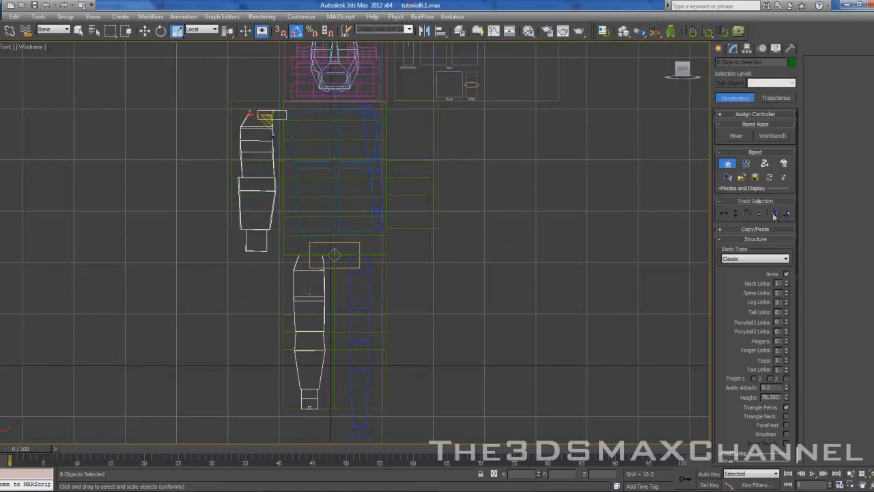
middle_click_drag(485, 245, 519, 236)
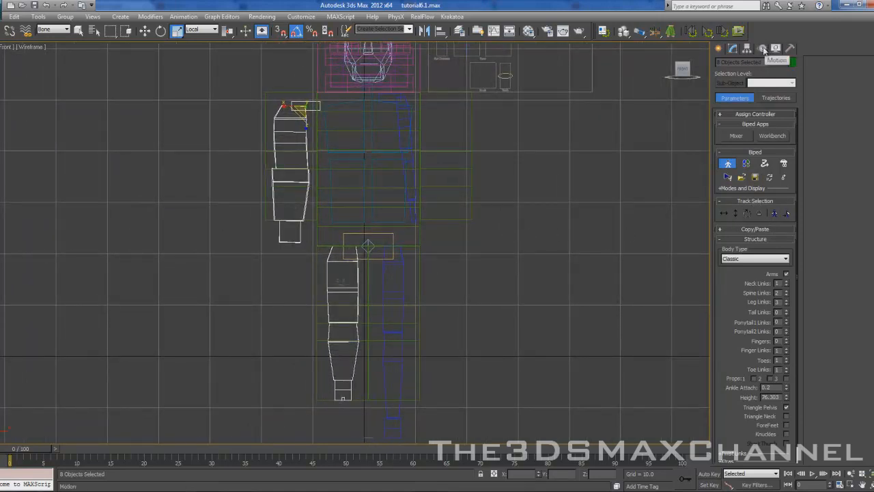
- Create a new copy collection, copy the selected right limbs' posture into it and paste it onto the biped's opposite side
left_click(768, 230)
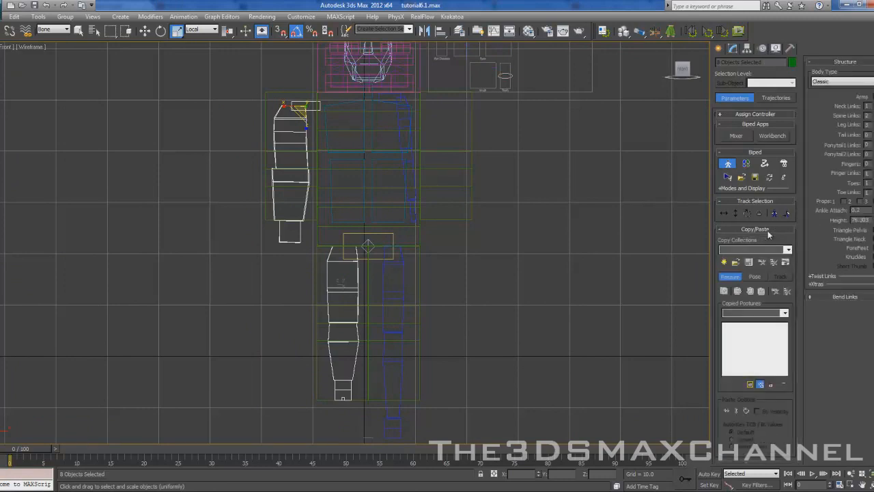
left_click(724, 263)
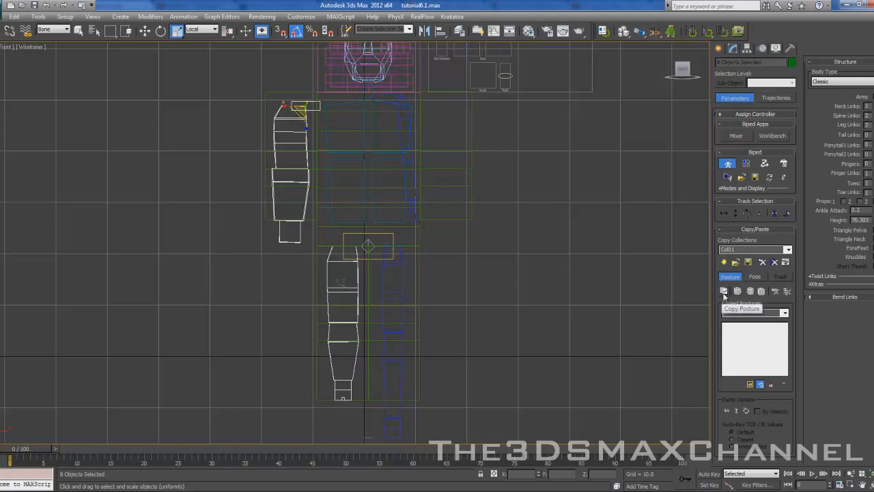
left_click(724, 292)
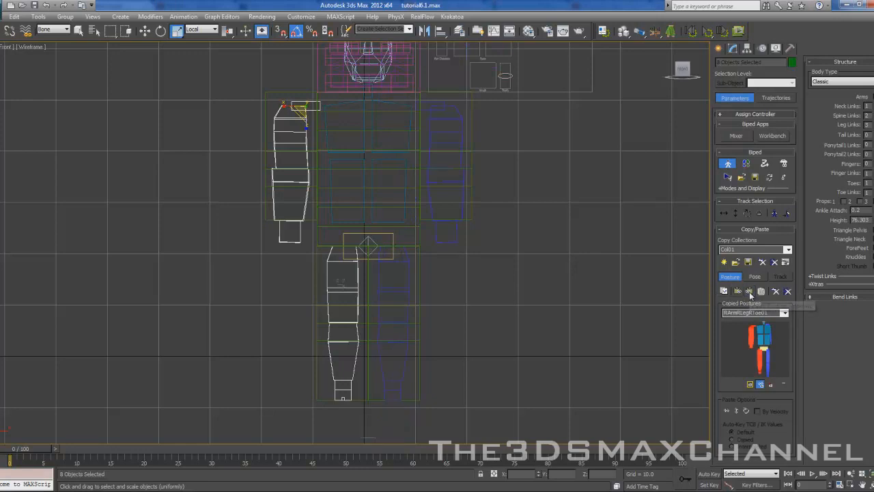
middle_click_drag(488, 277, 465, 281)
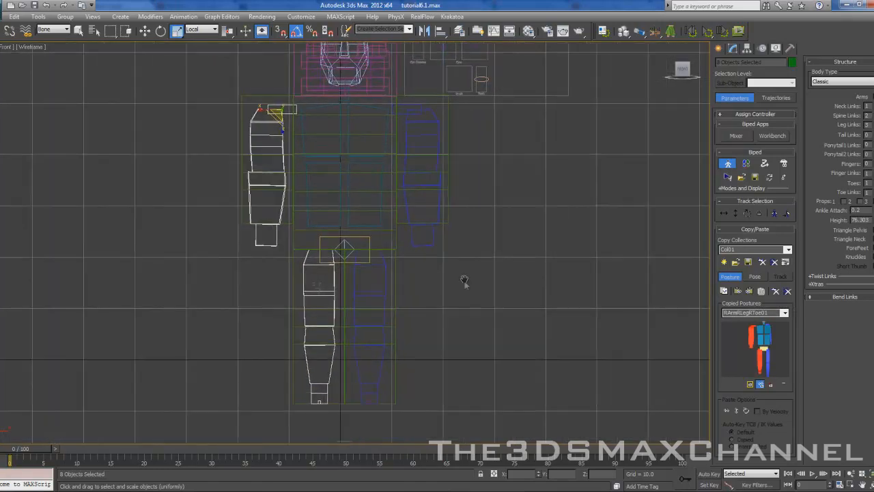
- Examine the biped's mirrored left arm and leg against the character in the front and perspective wireframe views
key("F3")
key("F3")
scroll(442, 250, "up", 2)
middle_click_drag(455, 256, 440, 257)
scroll(449, 325, "up", 2)
key("p")
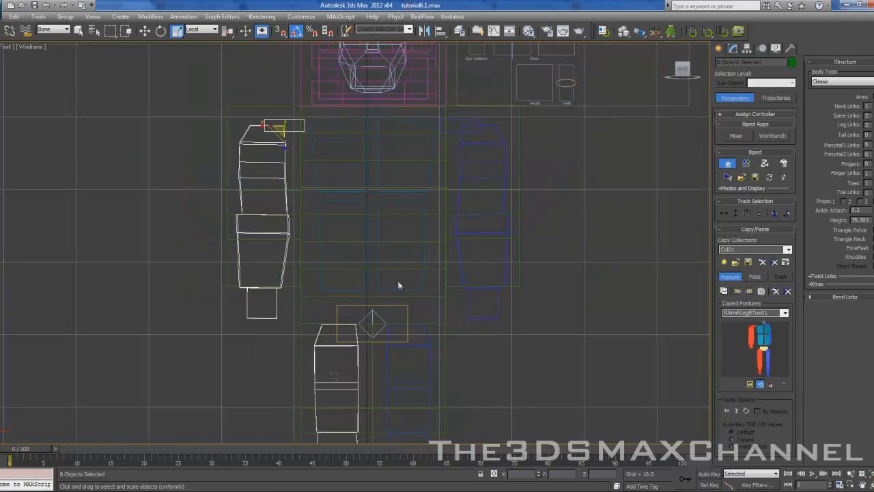
scroll(392, 273, "up", 2)
middle_click_drag(386, 265, 459, 264, "alt")
middle_click_drag(414, 275, 386, 301, "alt")
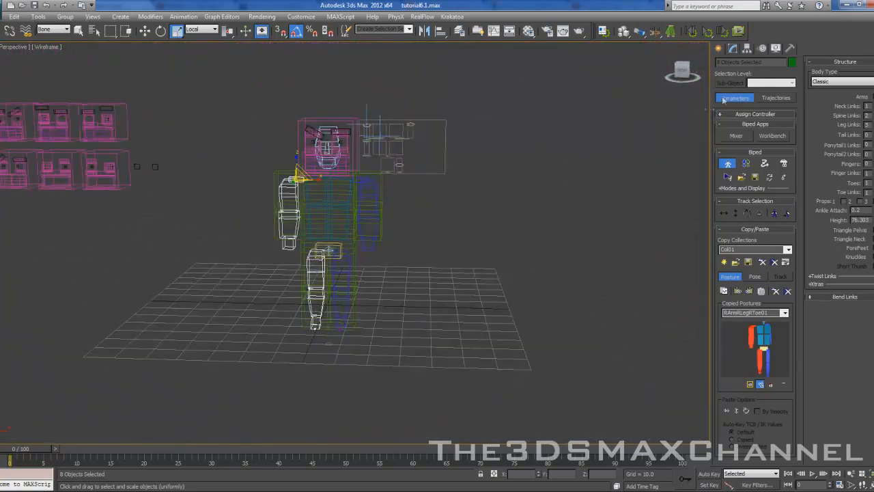
- Clear the bone selection and inspect how the biped fits inside the shaded character from the front and in perspective
left_click(732, 48)
left_click(436, 260)
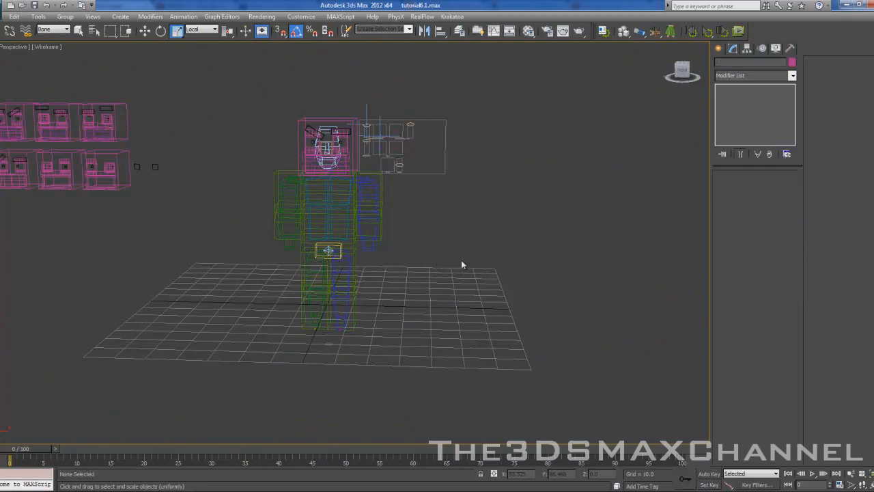
scroll(461, 265, "up", 4)
middle_click_drag(461, 265, 458, 276)
key("F3")
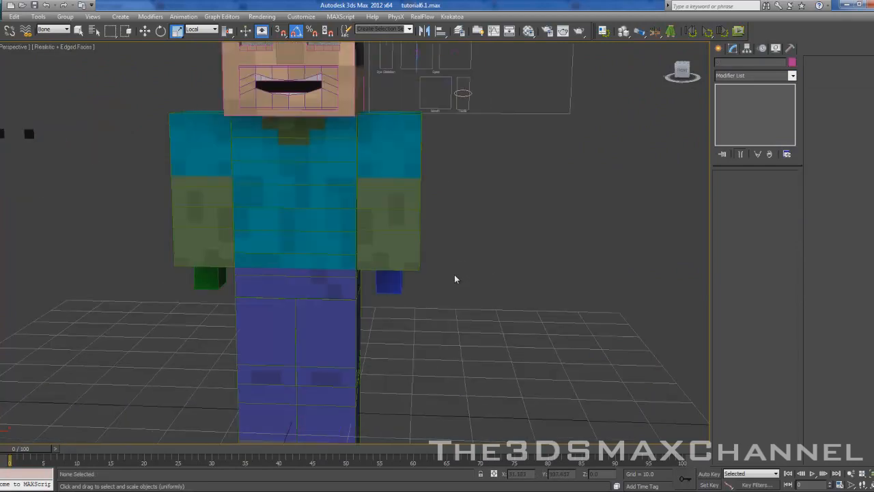
key("f")
scroll(407, 273, "up", 3)
scroll(407, 276, "up", 3)
key("p")
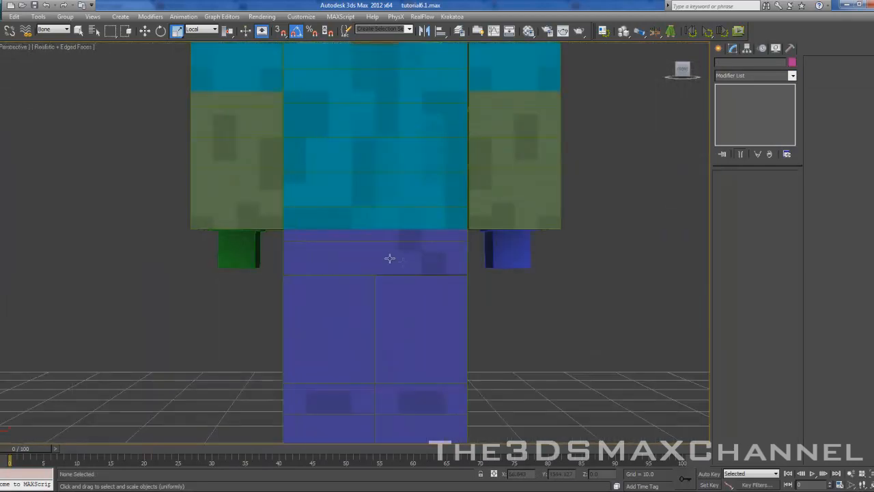
scroll(372, 253, "down", 2)
middle_click_drag(379, 254, 326, 243, "alt")
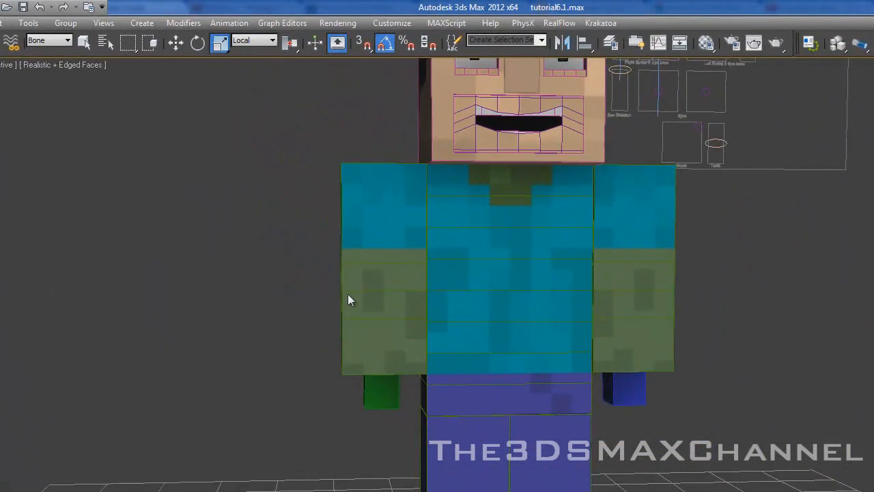
- Set the selection filter to All and select the character's right arm mesh
left_click(32, 43)
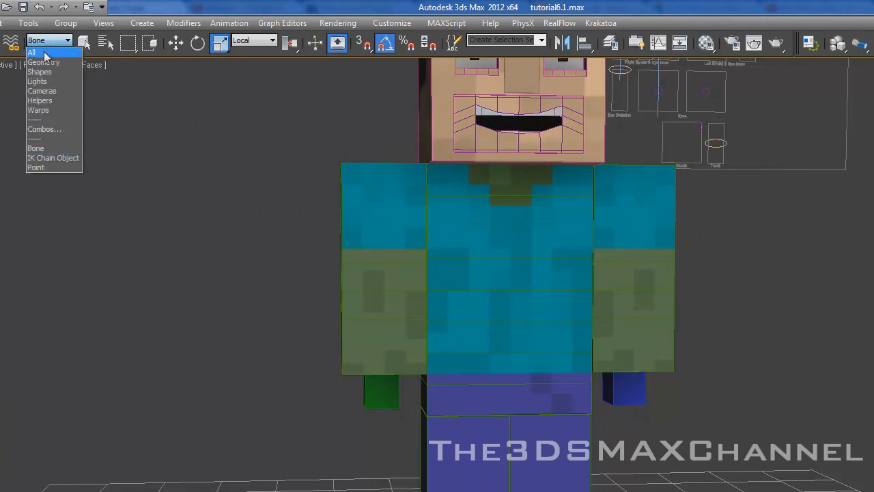
left_click(45, 53)
left_click(48, 41)
left_click(42, 52)
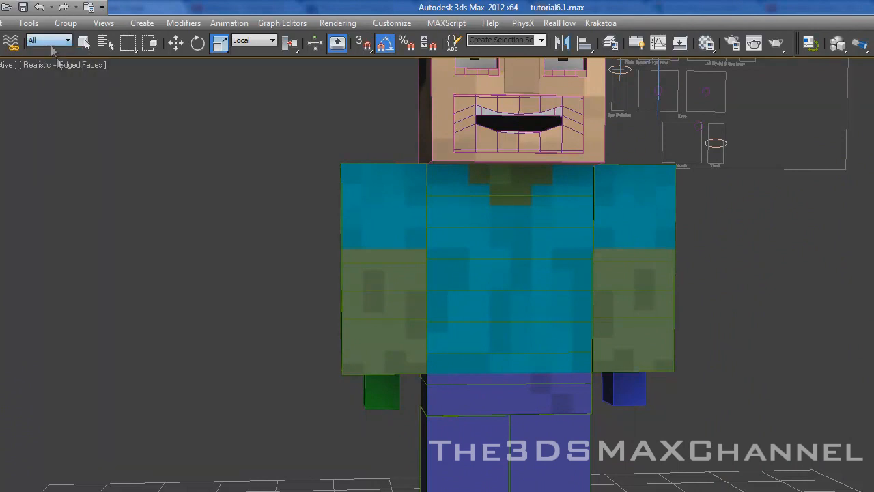
left_click(51, 45)
left_click(51, 46)
left_click(362, 232)
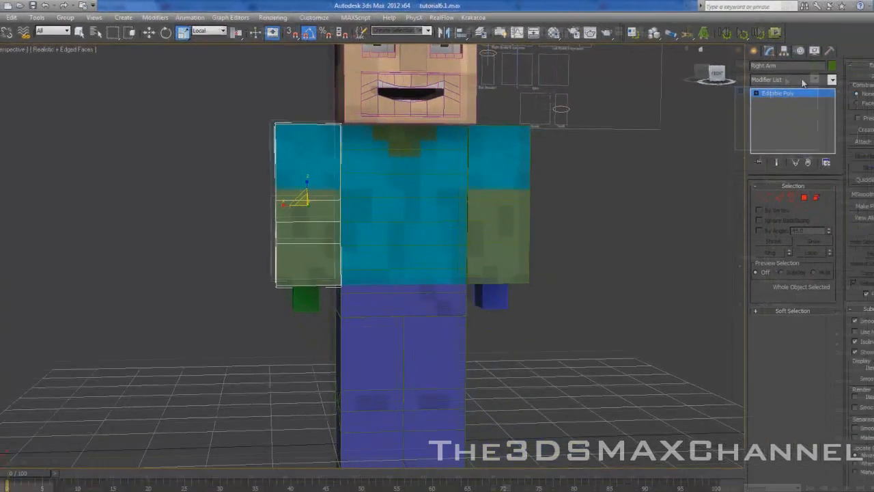
- Add the Physique modifier to the right arm mesh
left_click(803, 80)
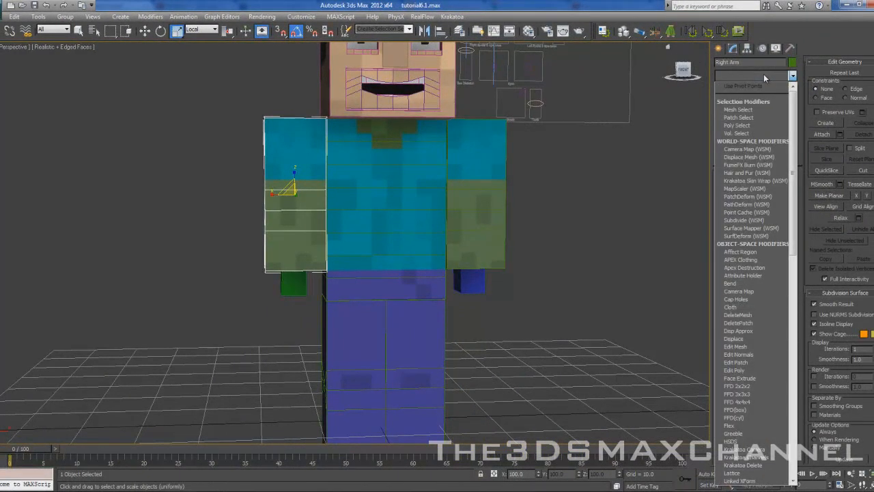
left_click(764, 77)
left_click(764, 76)
key("p")
key("p")
key("p")
key("p")
key("p")
key("p")
key("p")
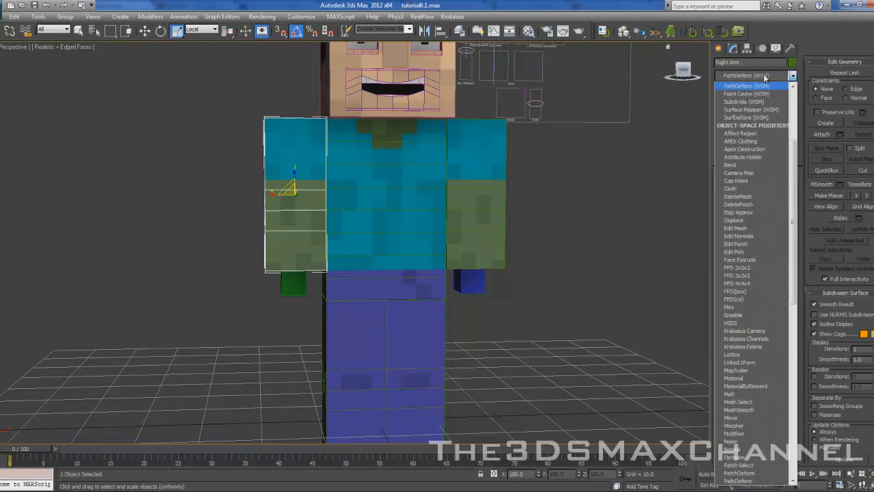
key("p")
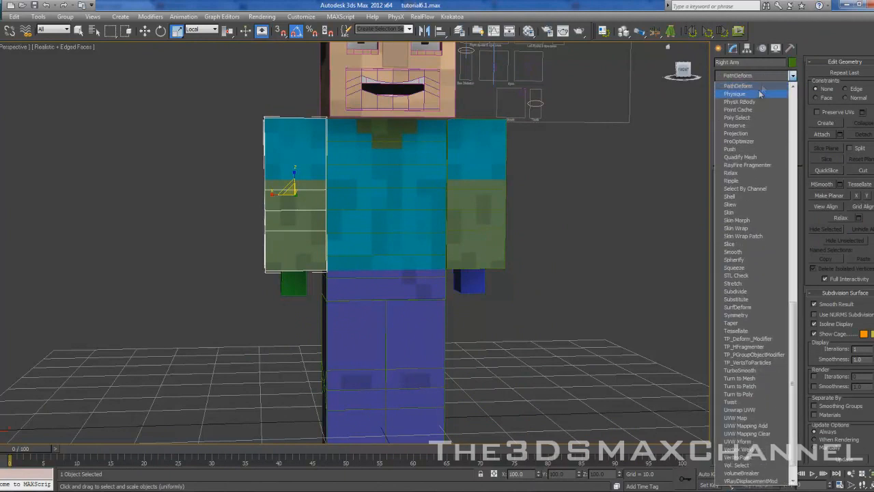
left_click(750, 97)
- Attach the right arm's Physique modifier to the node at the biped's pelvis and initialize it with deformable, N Links blending
middle_click_drag(402, 123, 409, 101)
key("F3")
scroll(407, 100, "up", 2)
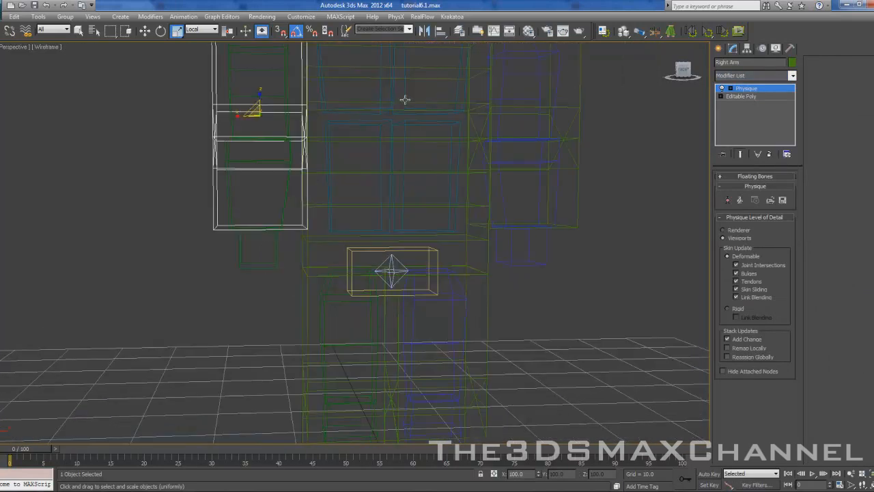
left_click(728, 200)
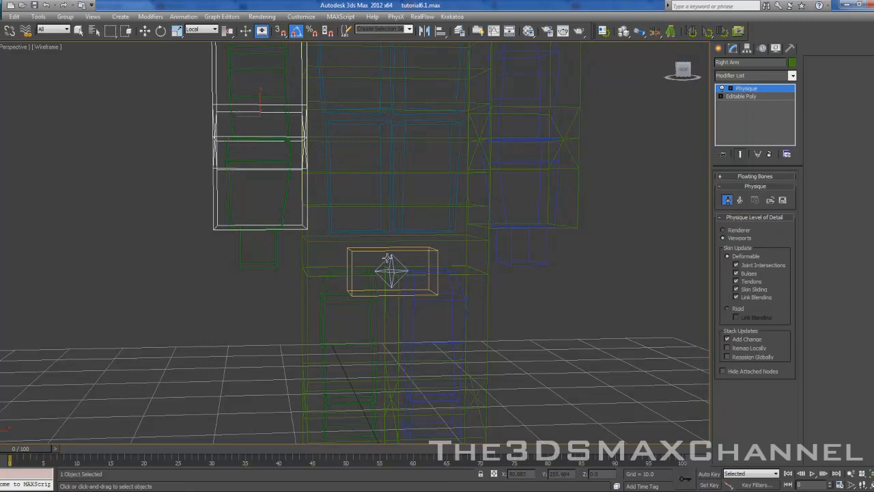
left_click(387, 258)
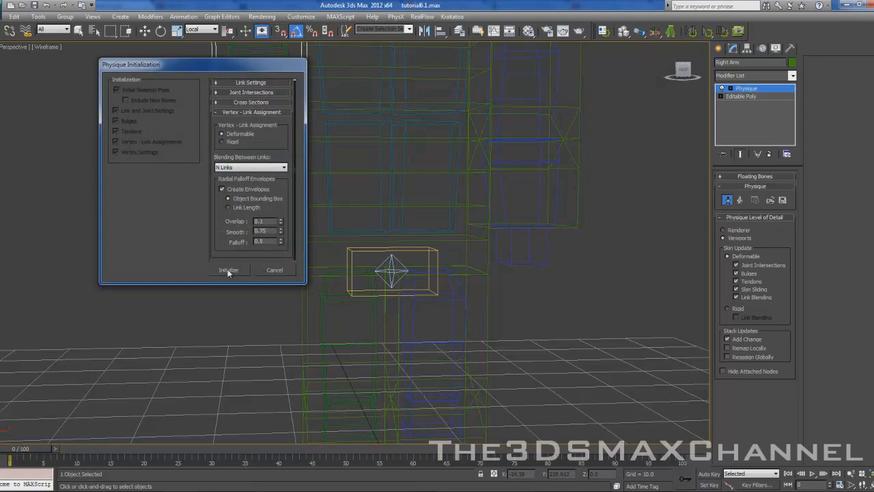
left_click(228, 270)
key("w")
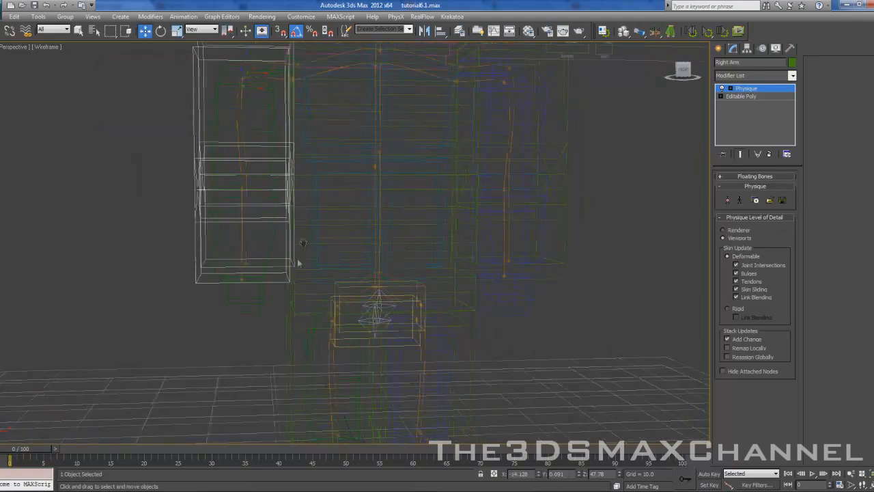
- Examine the Physique links running through the right arm and torso in the perspective and front wireframe views
scroll(297, 265, "down", 3)
mouse_move(295, 242)
middle_mouse_down("alt")
mouse_move(414, 247)
mouse_move(318, 247)
mouse_move(290, 237)
middle_mouse_up("alt")
scroll(328, 260, "up", 5)
middle_click_drag(328, 260, 393, 239)
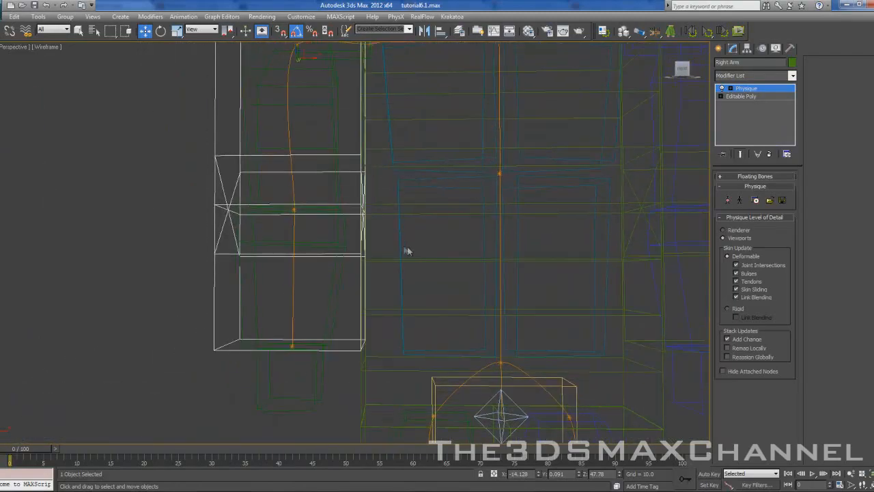
scroll(404, 250, "down", 3)
key("f")
middle_click_drag(385, 154, 399, 218)
scroll(398, 237, "up", 5)
scroll(349, 239, "up", 3)
- Expand the Physique modifier's sub-object levels, view the Envelope level and return to the modifier's top level
left_click(729, 89)
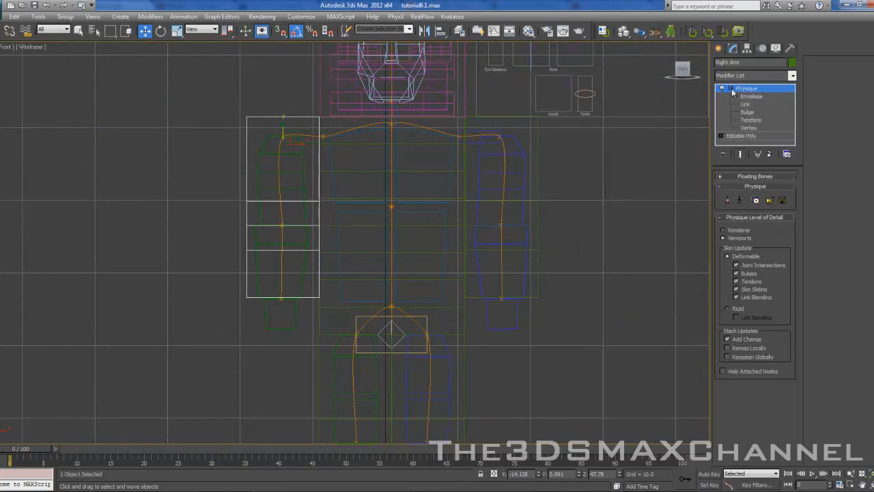
left_click(761, 99)
left_click(753, 90)
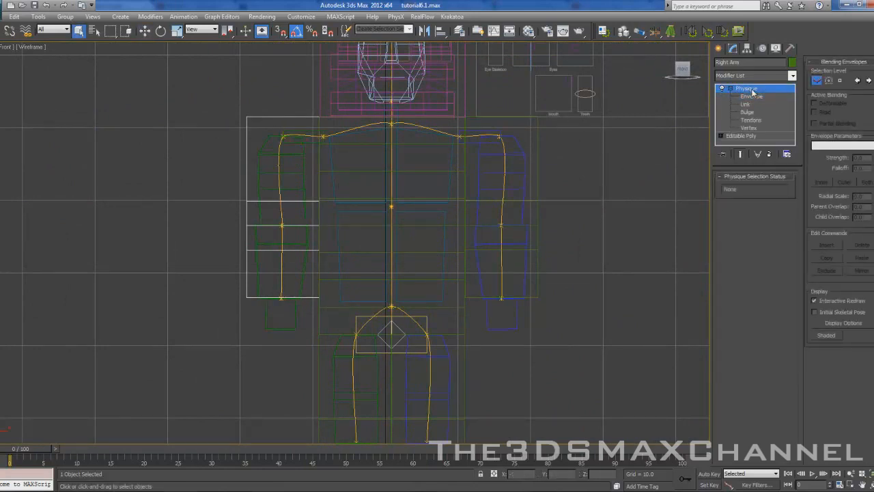
middle_click_drag(548, 212, 568, 195)
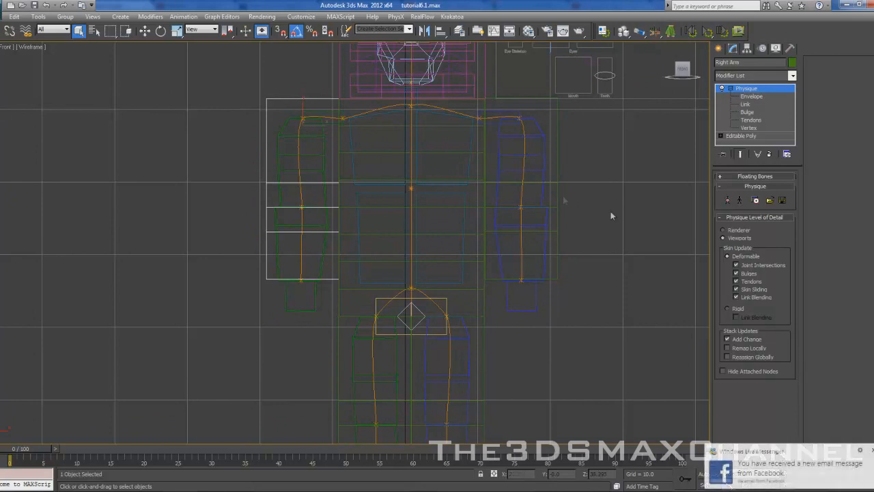
scroll(390, 164, "up", 2)
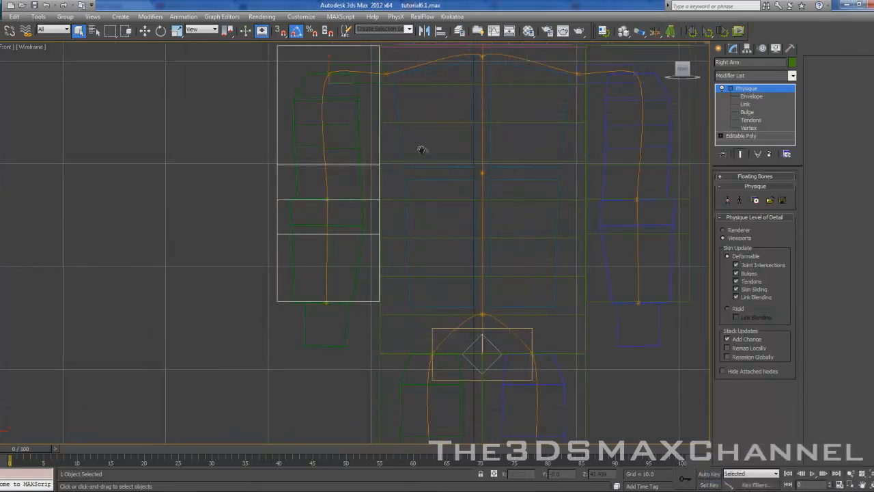
middle_click_drag(425, 150, 375, 190)
- Enter the Vertex sub-object level of the right arm's Physique modifier
left_click(752, 129)
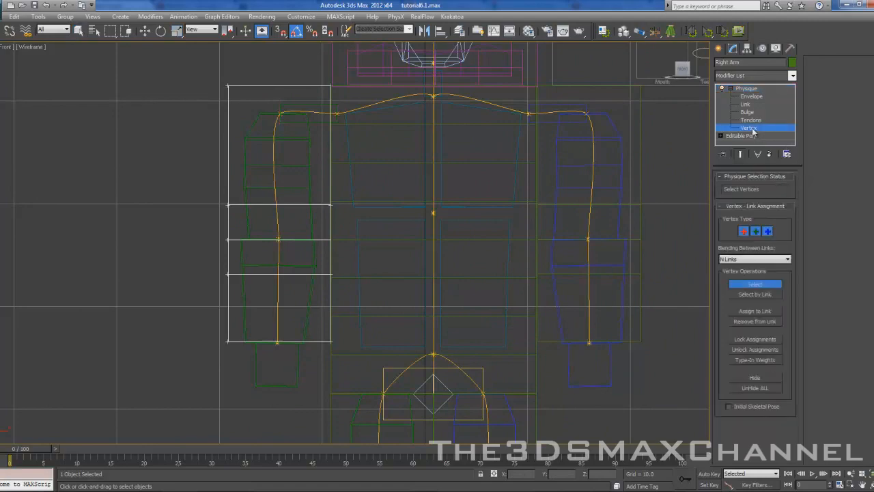
left_click(738, 89)
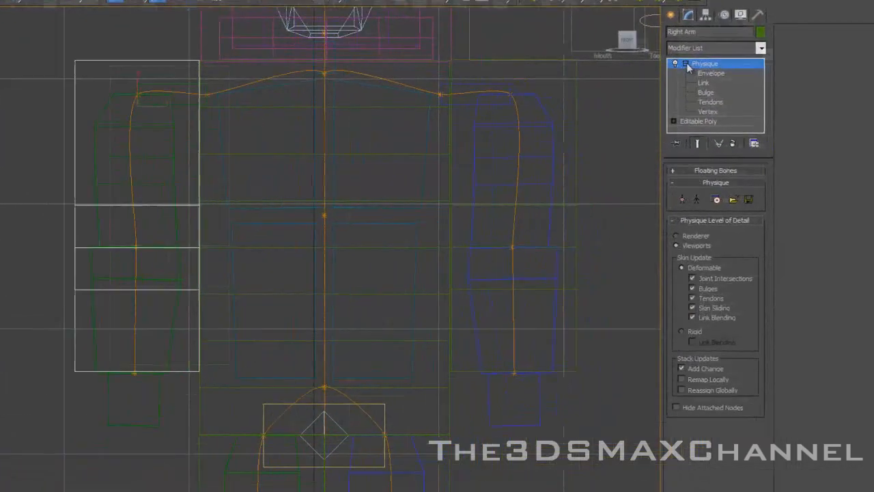
left_click(686, 63)
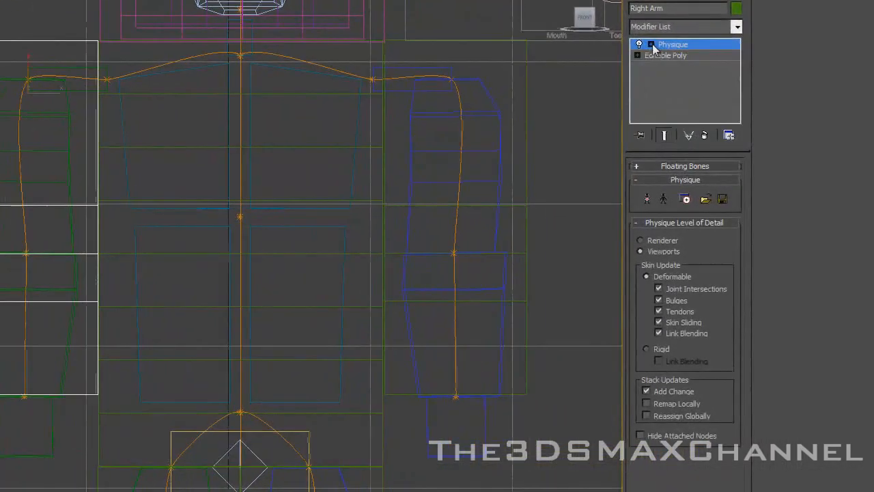
left_click(685, 63)
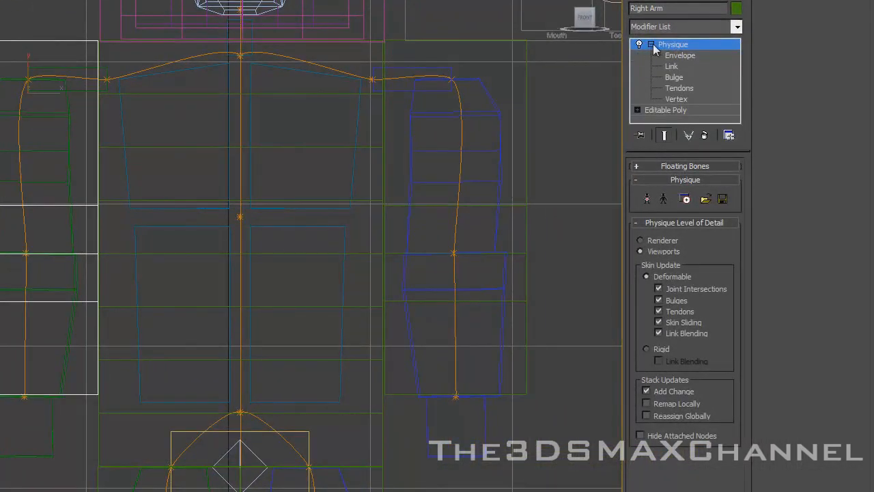
left_click(651, 44)
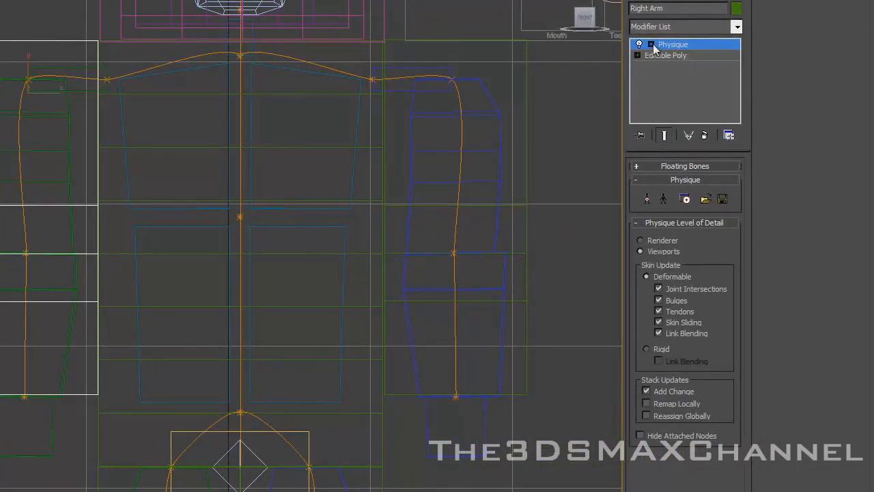
left_click(652, 44)
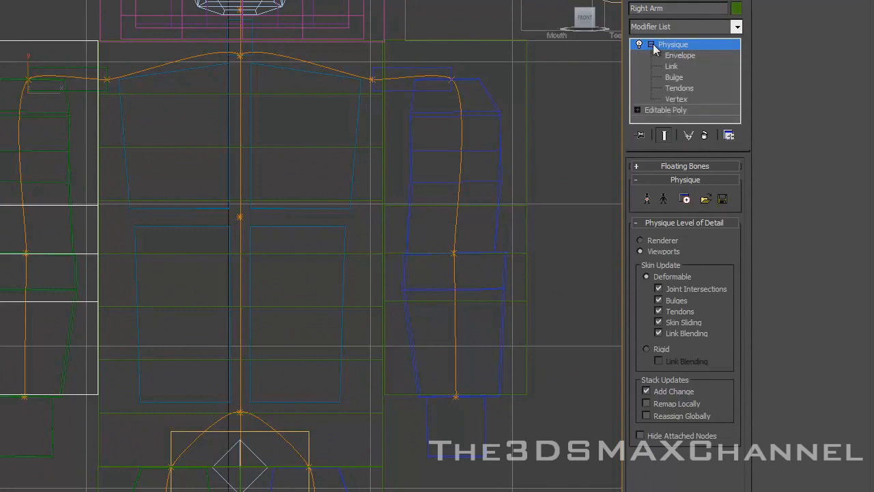
left_click(677, 100)
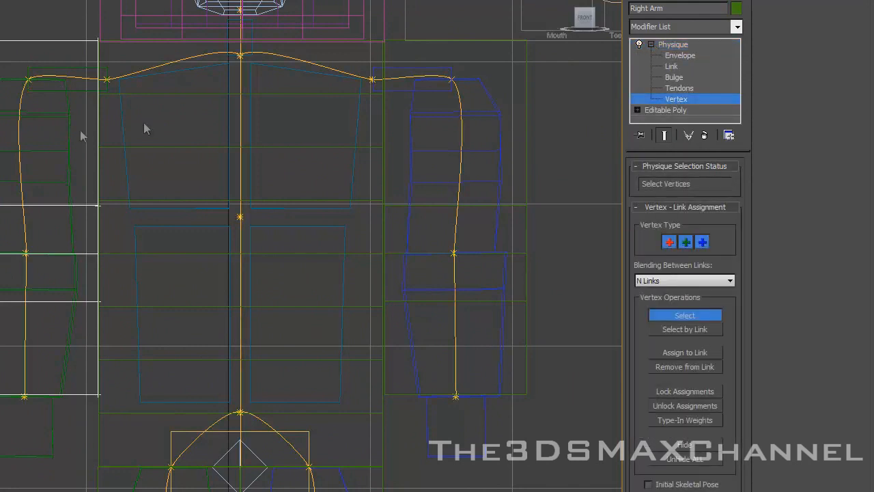
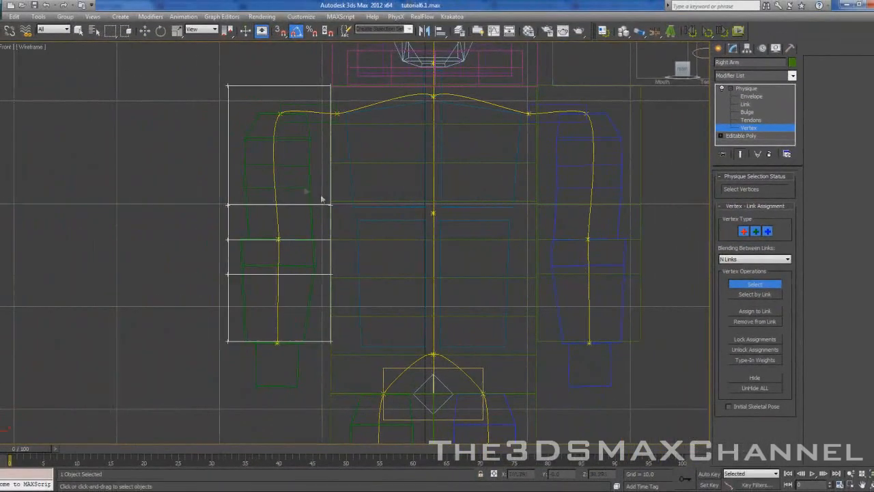
middle_click_drag(445, 133, 399, 132)
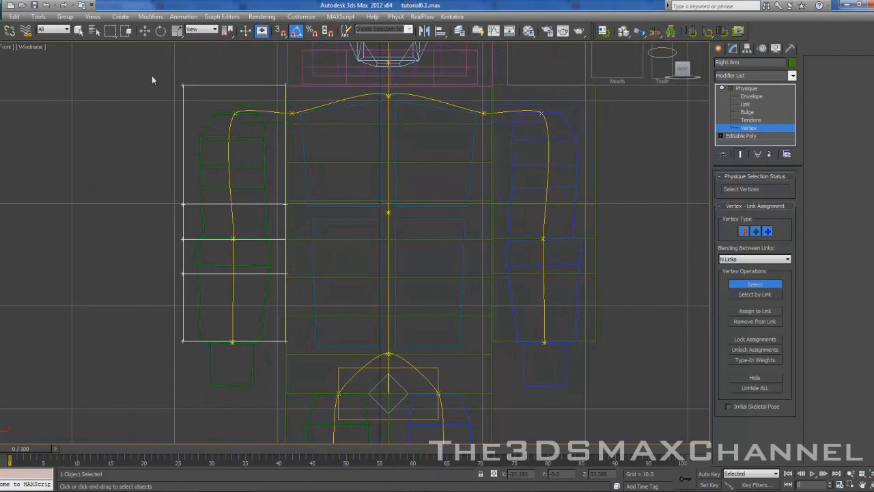
left_click_drag(295, 199, 308, 260)
scroll(314, 247, "up", 10)
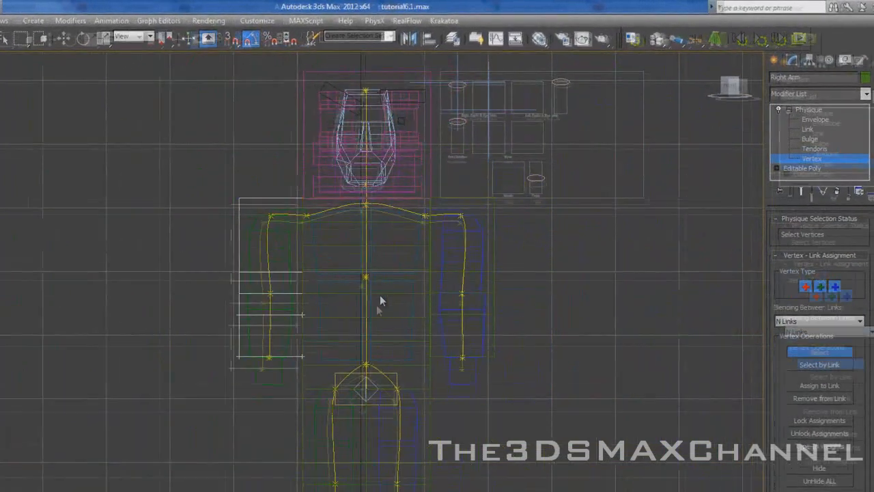
- Select the right arm's upper vertices and check by link which vertices the upper arm and forearm links influence
scroll(377, 302, "up", 3)
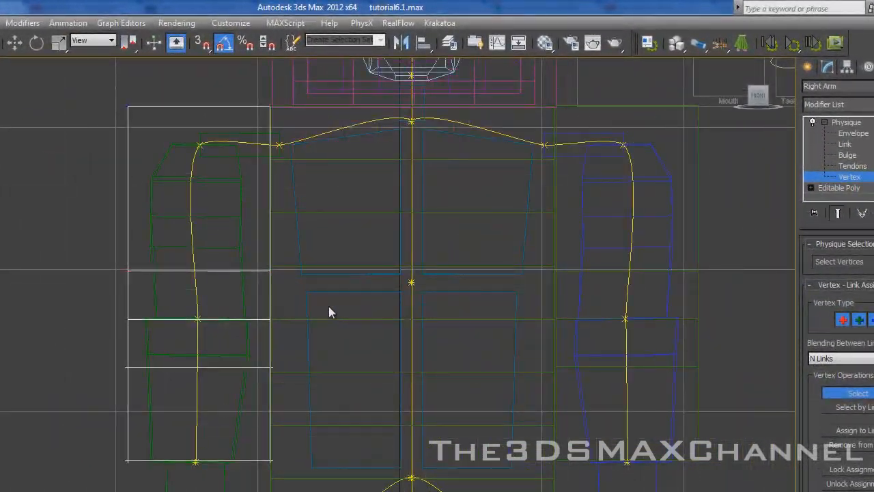
middle_click_drag(283, 177, 219, 169)
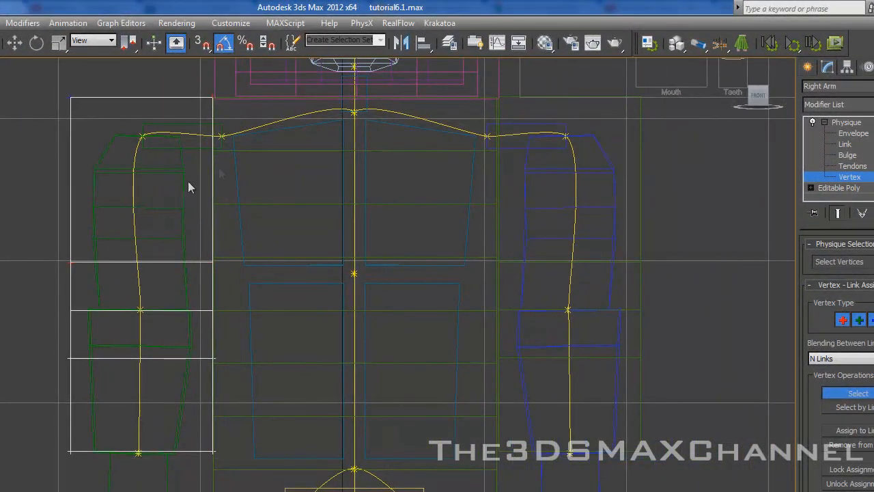
left_click_drag(44, 85, 230, 292)
left_click(853, 407)
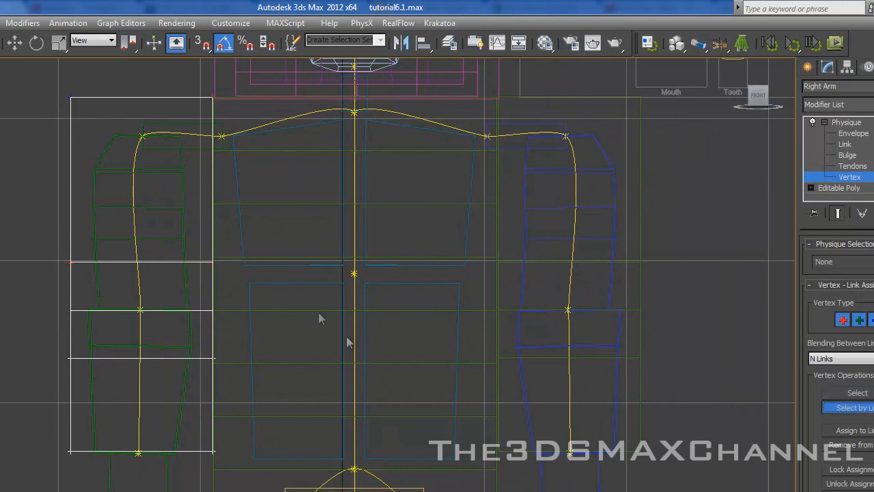
left_click(133, 250)
left_click(140, 355)
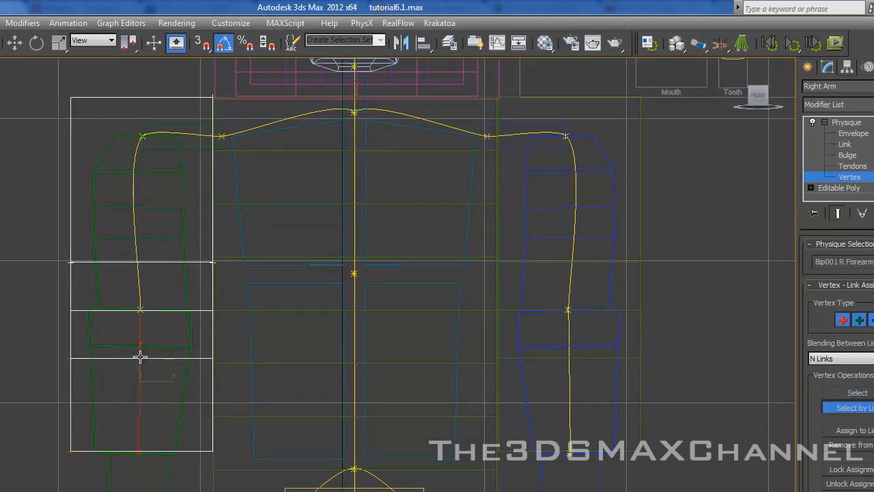
left_click(134, 219)
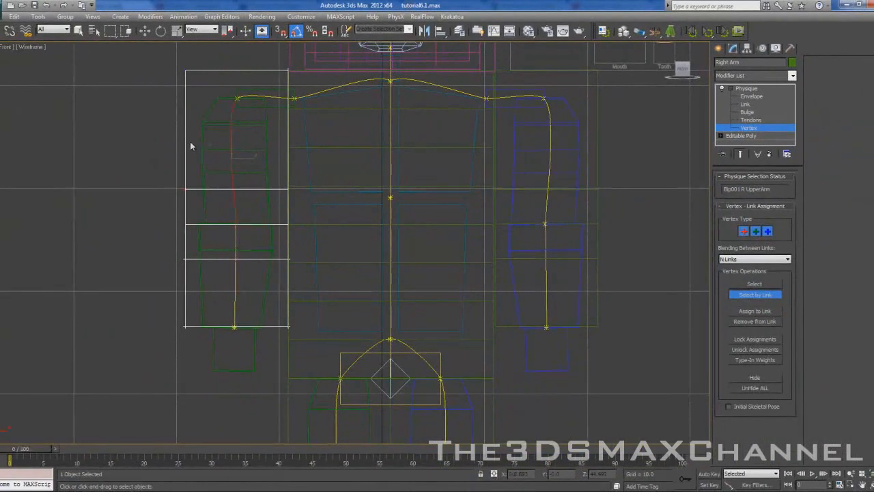
- Examine the right arm's vertices around the shoulder and along the upper arm link in the front wireframe view
scroll(191, 144, "up", 1)
middle_click_drag(190, 145, 357, 300)
scroll(376, 317, "up", 1)
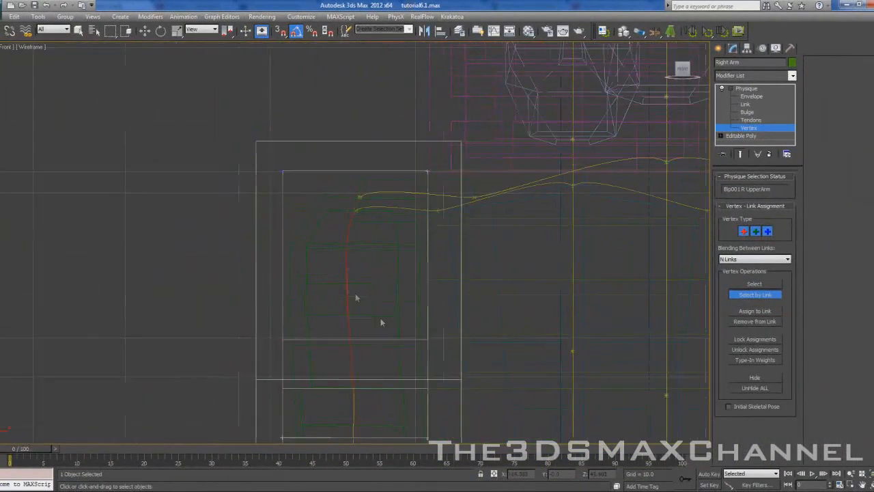
scroll(233, 116, "up", 1)
middle_click_drag(233, 116, 369, 222)
scroll(369, 222, "up", 2)
middle_click_drag(504, 202, 362, 199)
scroll(352, 199, "down", 2)
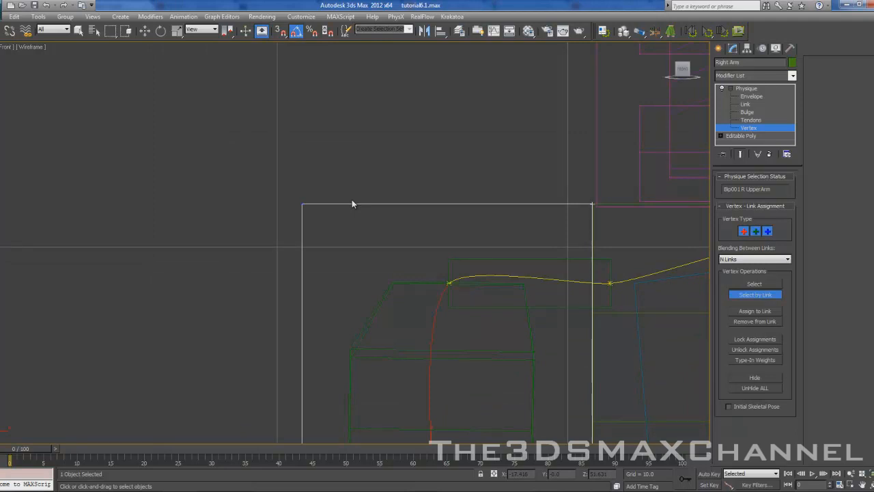
scroll(373, 236, "down", 1)
middle_click_drag(426, 269, 407, 170)
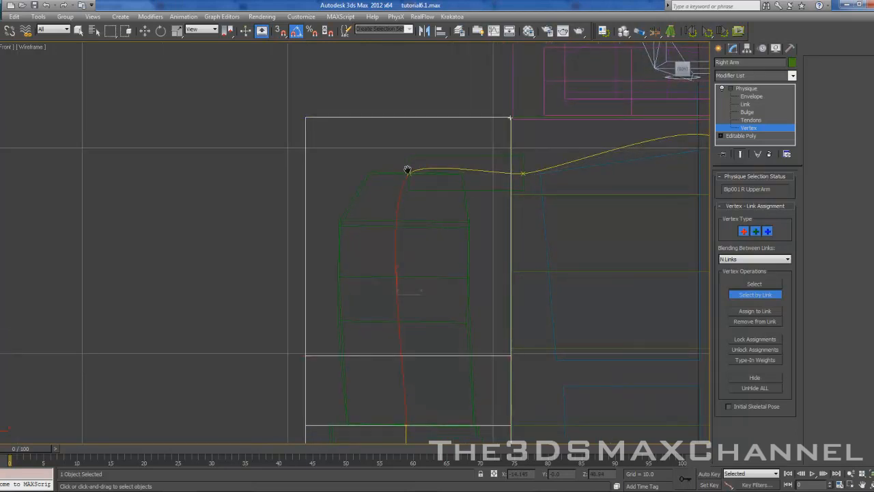
scroll(373, 174, "up", 1)
middle_click_drag(418, 186, 367, 128)
scroll(373, 174, "down", 2)
scroll(468, 237, "down", 2)
scroll(377, 226, "up", 2)
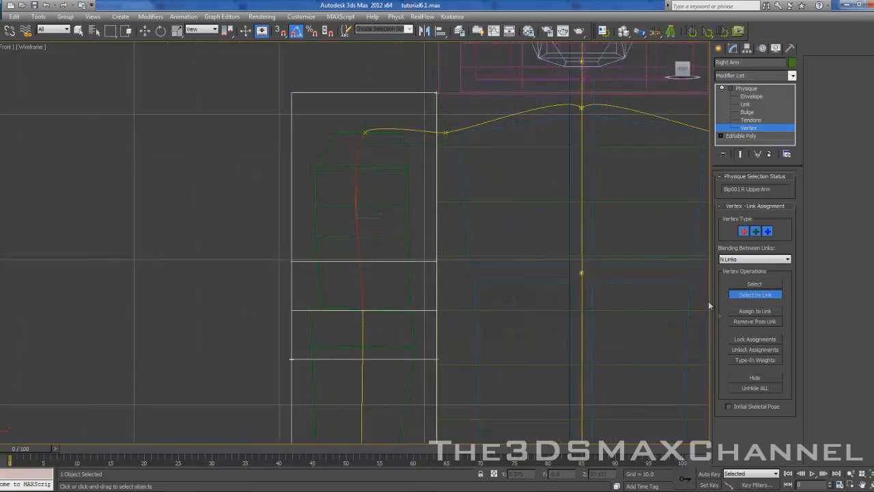
- Select the vertices of the right arm's upper half and assign them to the Bip001 R UpperArm link as deformable vertices
left_click(751, 284)
middle_click_drag(441, 265, 385, 218)
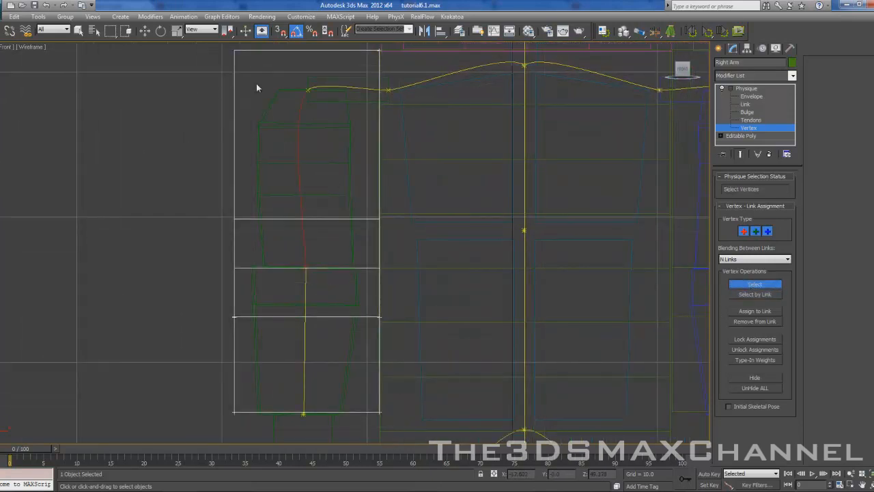
middle_click_drag(256, 83, 224, 125)
left_click_drag(158, 75, 384, 328)
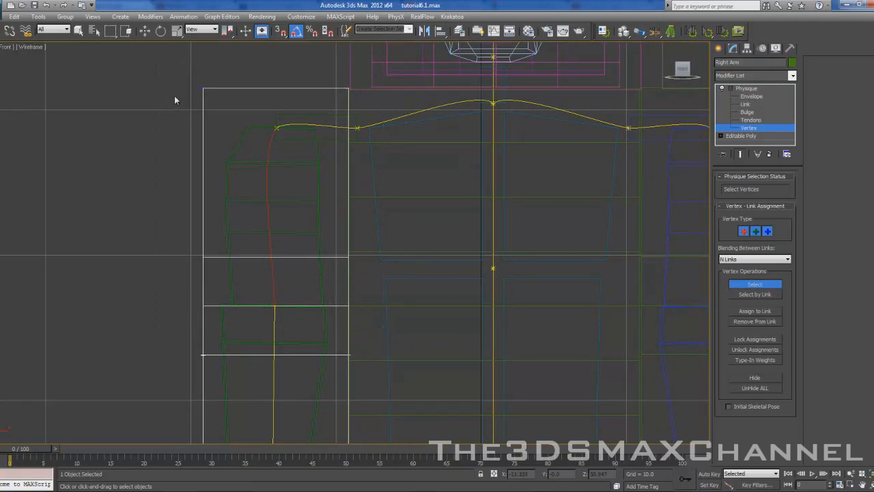
left_click(742, 314)
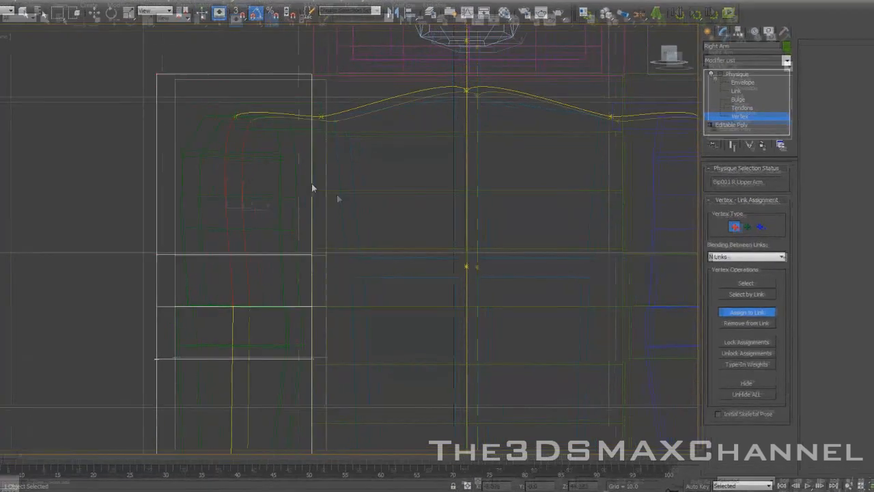
- Check by link which right arm vertices are assigned to the right clavicle, upper arm and forearm
left_click(696, 294)
left_click(112, 41)
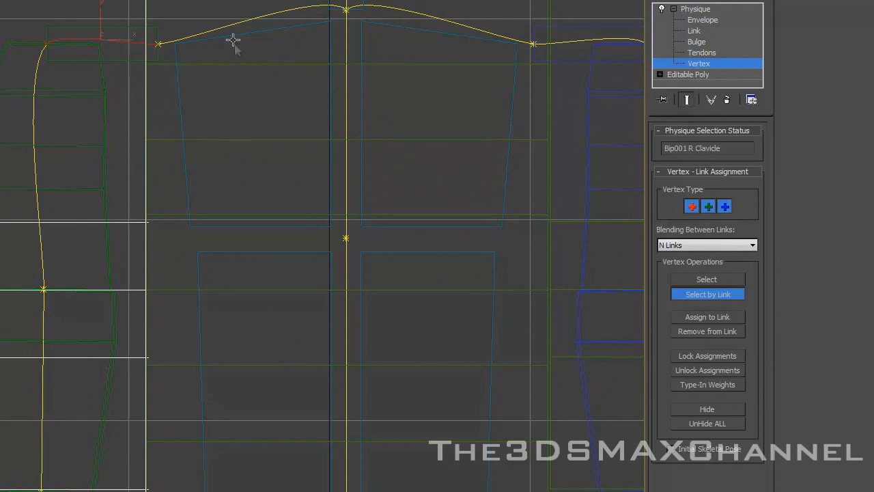
left_click(41, 244)
middle_click_drag(133, 201, 245, 208)
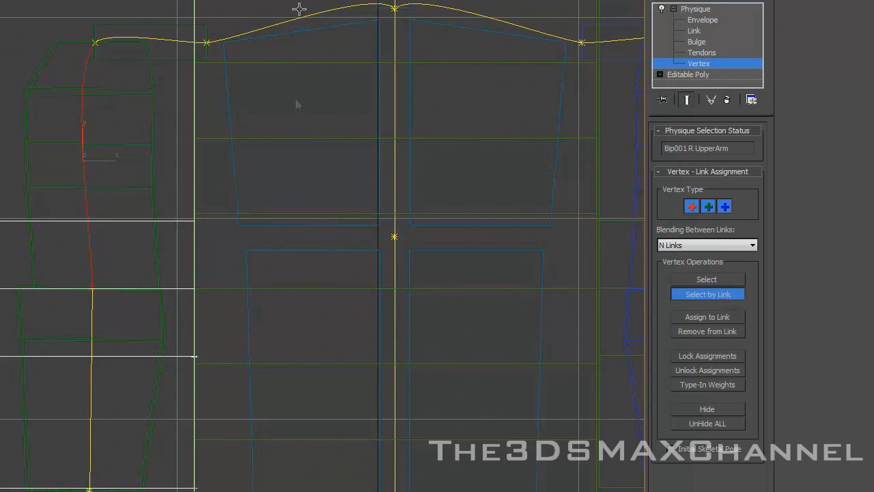
left_click(163, 41)
scroll(301, 117, "up", 3)
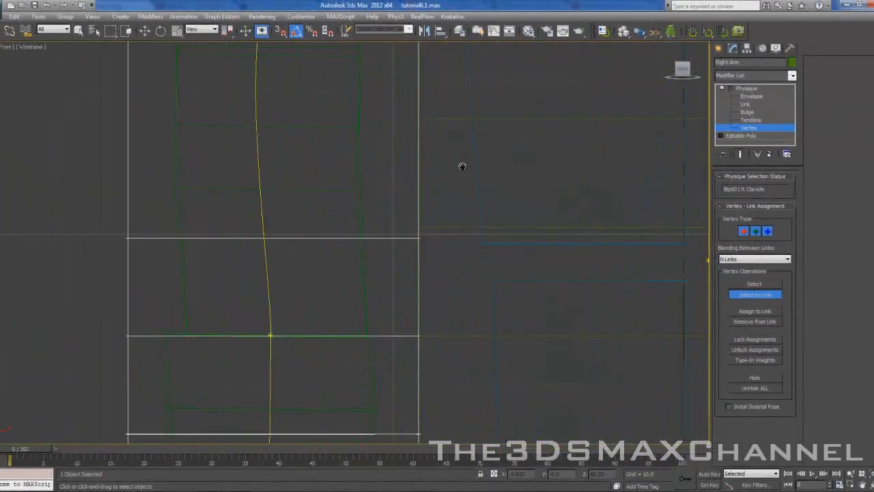
scroll(342, 134, "down", 3)
left_click(303, 169)
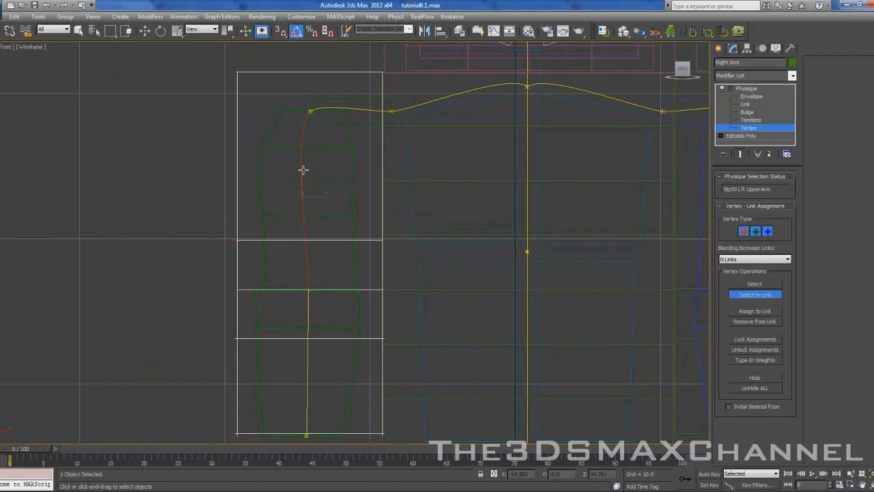
middle_click_drag(306, 371, 310, 267)
left_click(311, 264)
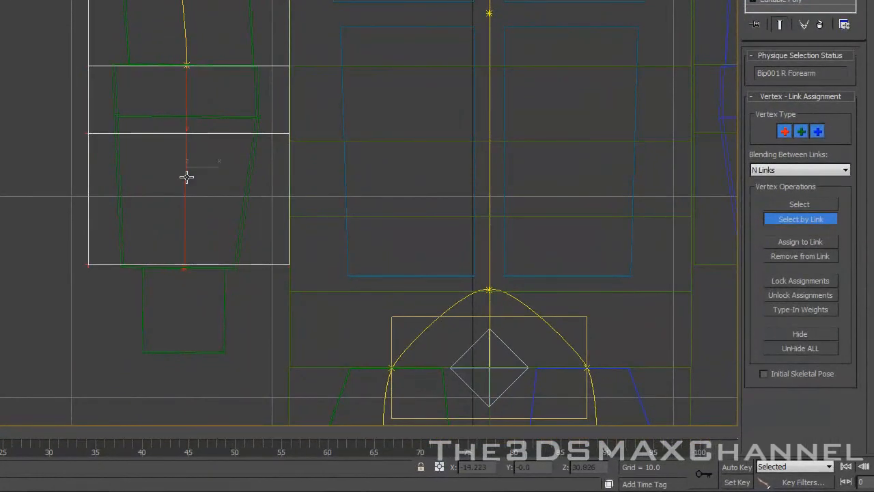
- Select the vertices of the right arm's lower half and assign them to the Bip001 R Forearm link as deformable vertices
middle_click_drag(225, 168, 171, 193)
left_click(813, 205)
left_click_drag(44, 328, 306, 60)
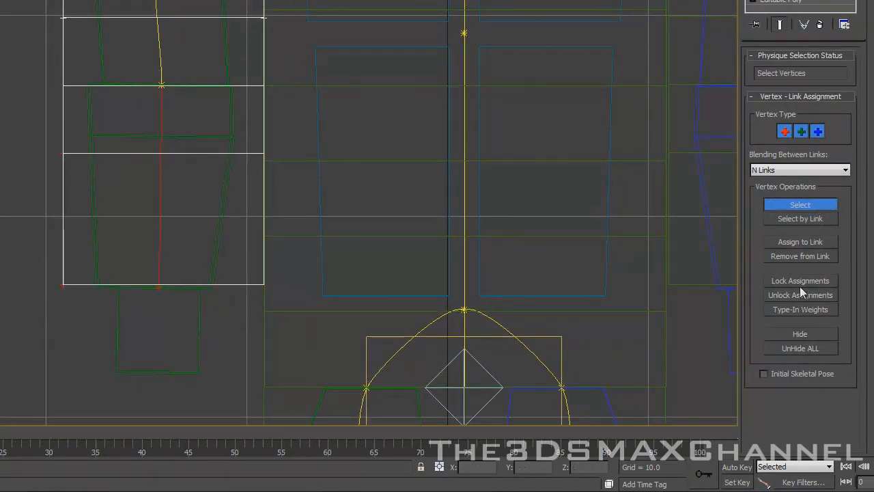
left_click(804, 243)
left_click(161, 187)
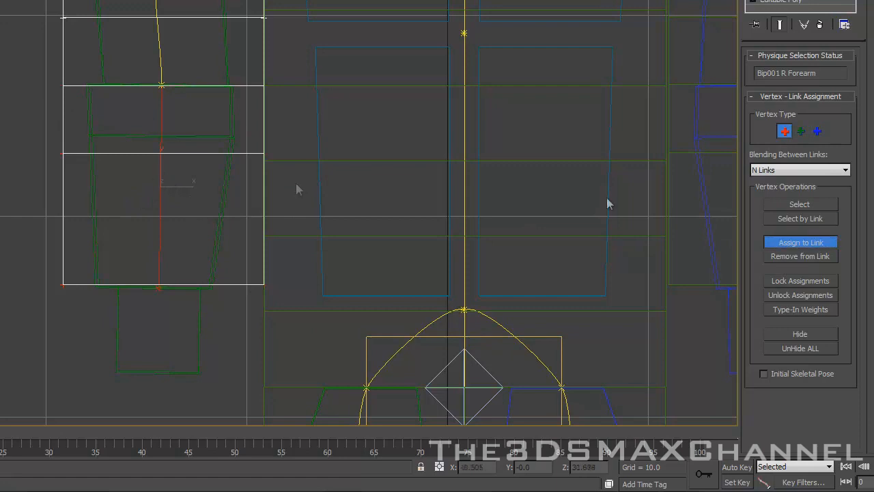
- Leave the Vertex level and test the right arm's deformation by rotating the biped's right forearm in the perspective view
left_click(785, 1)
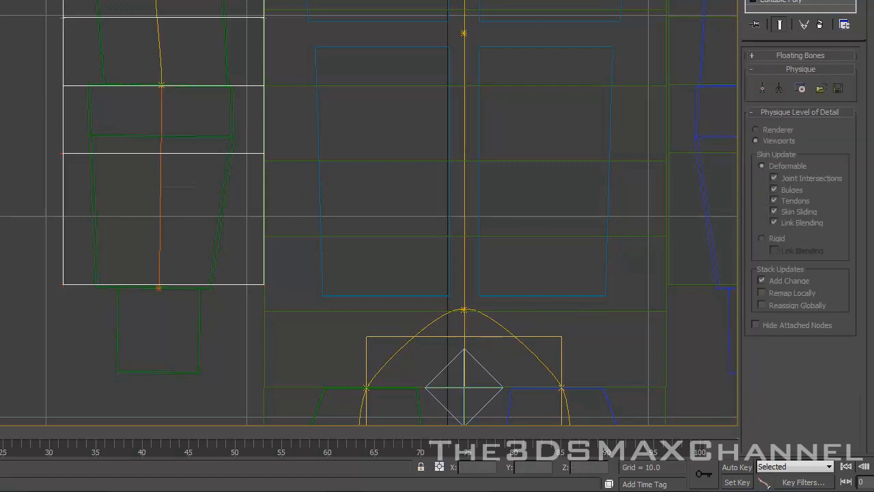
middle_click_drag(301, 126, 261, 141, "alt")
scroll(44, 153, "down", 2)
middle_click_drag(47, 157, 125, 136, "alt")
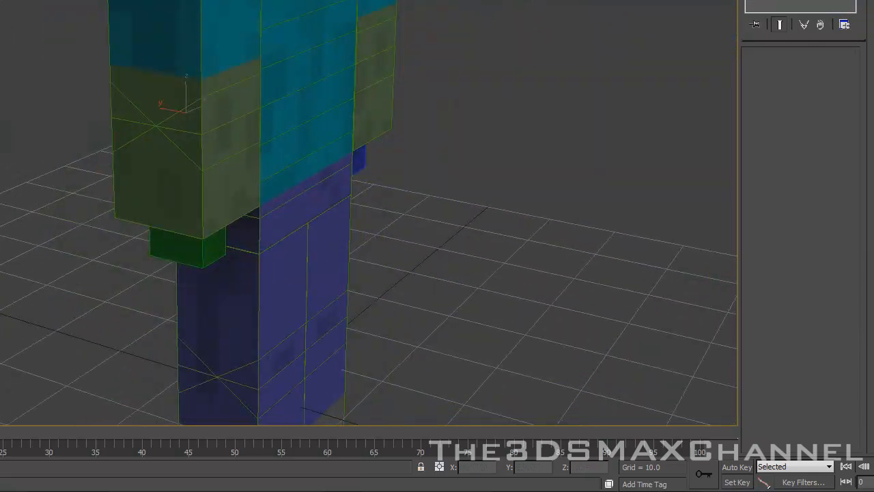
key("e")
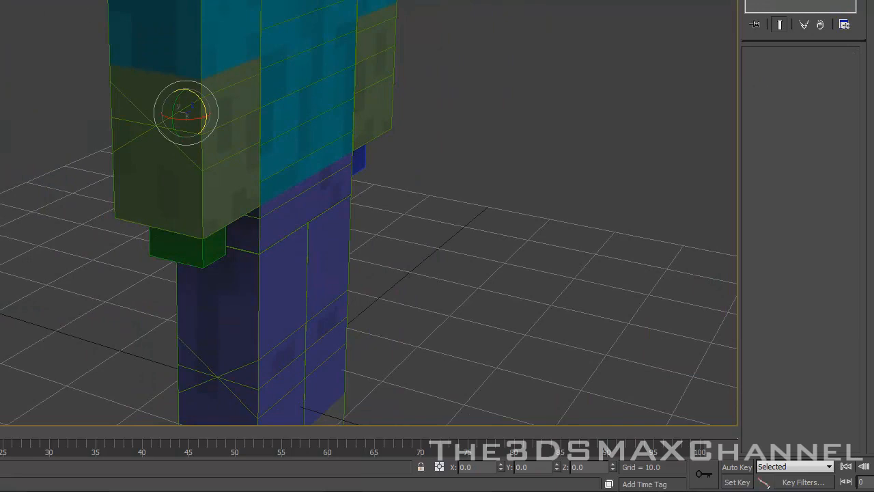
mouse_move(198, 100)
left_mouse_down()
mouse_move(179, 98)
mouse_move(161, 69)
mouse_move(189, 96)
mouse_move(158, 48)
mouse_move(199, 97)
mouse_move(186, 76)
mouse_move(191, 82)
mouse_move(192, 102)
mouse_move(191, 79)
mouse_move(185, 97)
mouse_move(197, 100)
mouse_move(185, 84)
left_mouse_up()
key("F3")
key("F3")
middle_click_drag(325, 114, 196, 121, "alt")
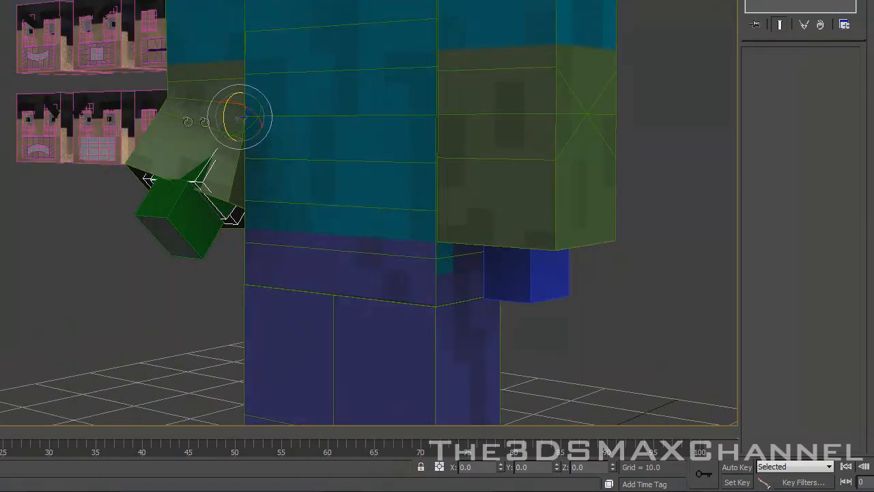
left_click_drag(226, 117, 236, 97)
middle_click_drag(237, 98, 327, 94, "alt")
- Reopen the Vertex level of the right arm's Physique modifier in the front view with wireframe display
key("f")
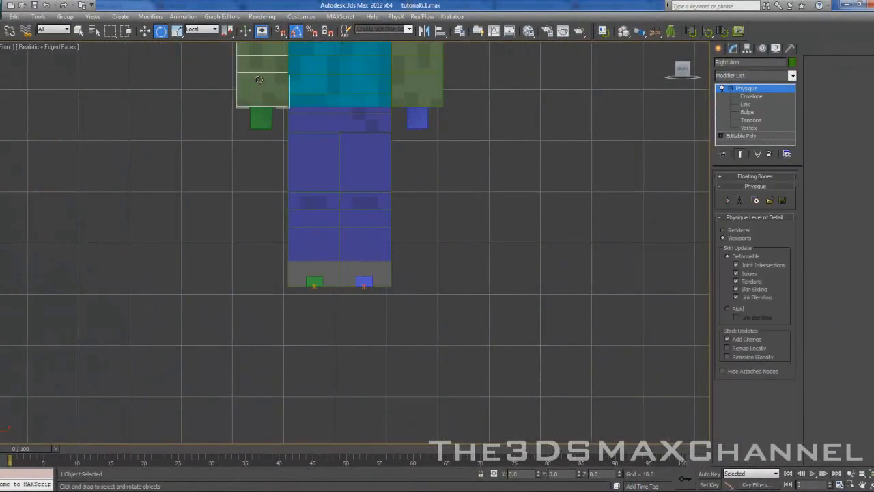
scroll(344, 272, "up", 4)
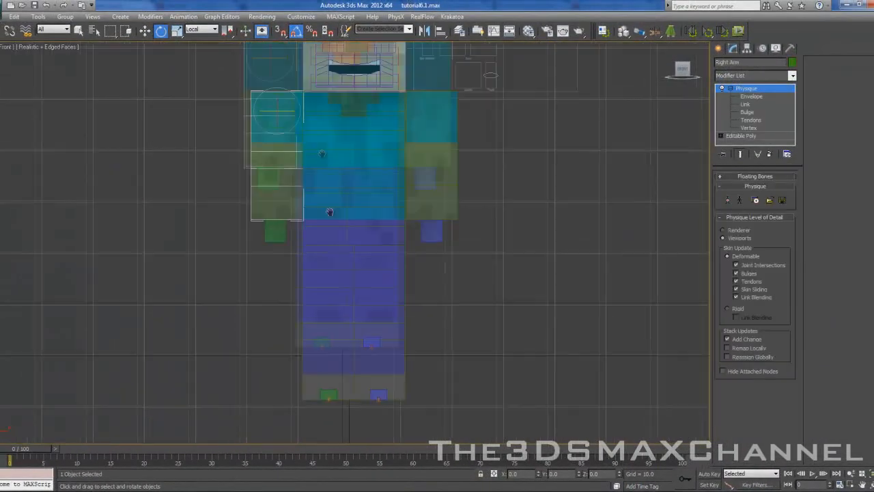
scroll(344, 246, "down", 4)
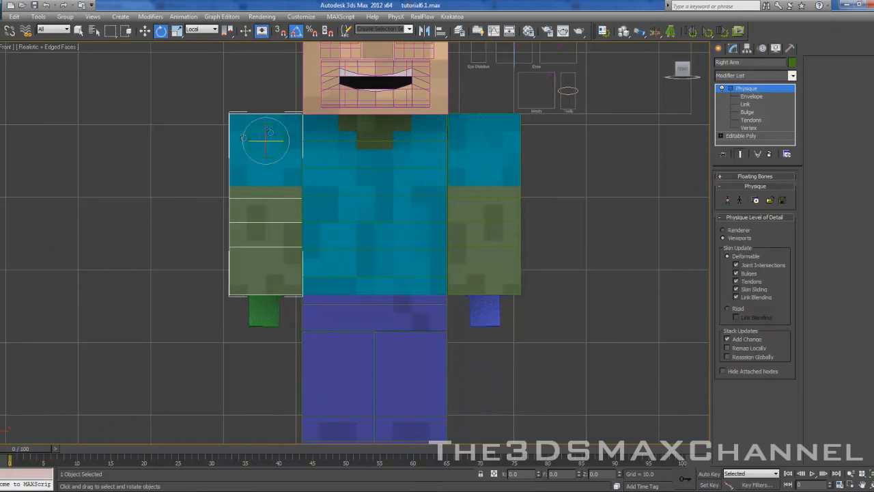
scroll(270, 132, "up", 3)
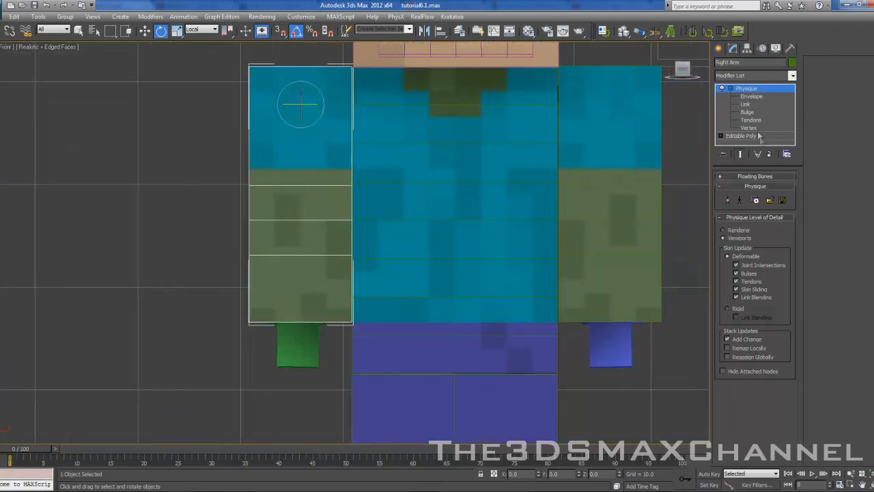
left_click(749, 128)
middle_click_drag(481, 198, 457, 181)
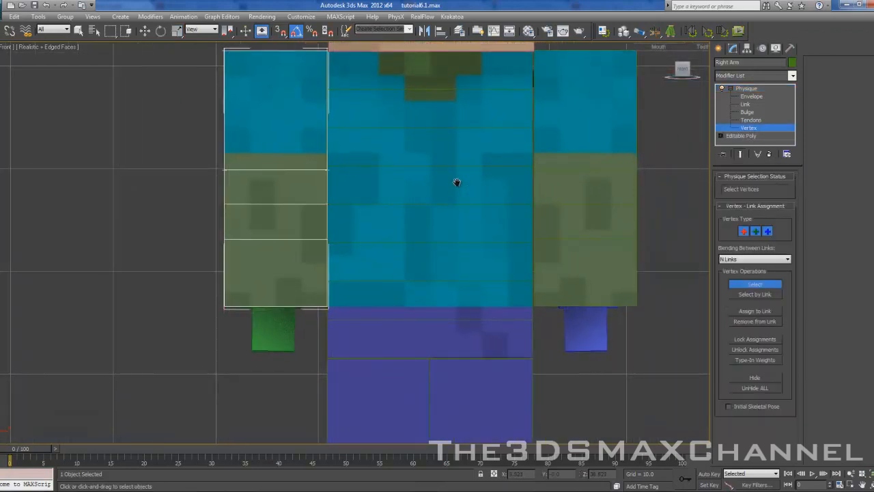
key("F3")
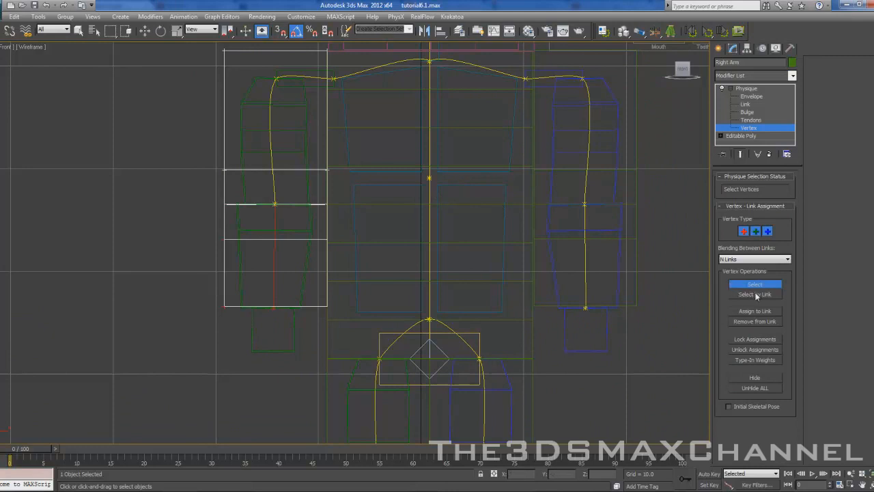
- Select by link the right arm vertices influenced by the spine, the left arm and both leg links
left_click(754, 294)
left_click(430, 219)
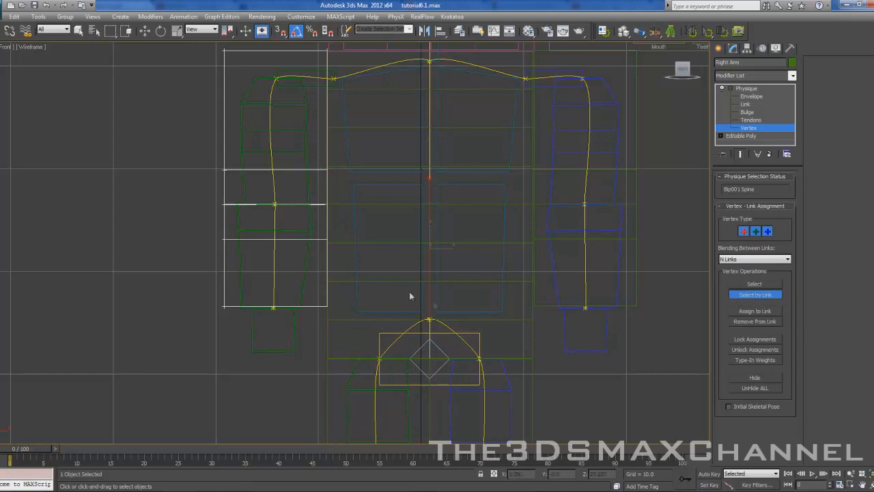
middle_click_drag(525, 243, 463, 192)
scroll(462, 192, "down", 3)
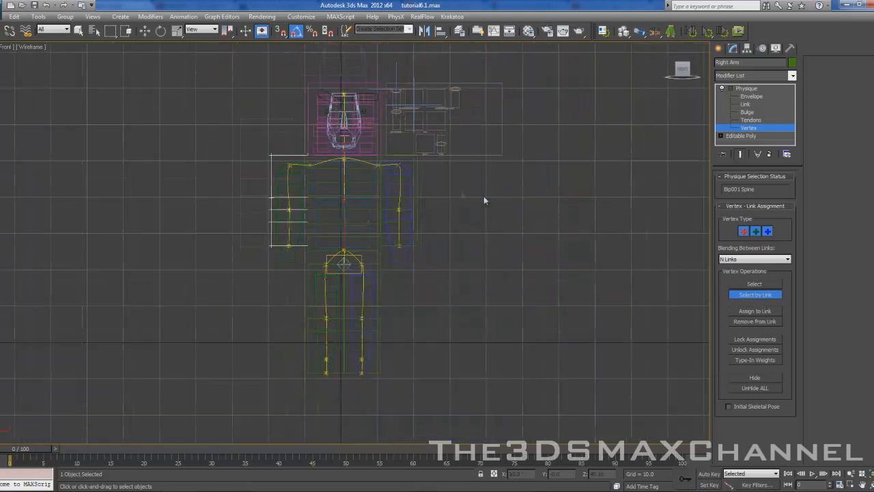
left_click_drag(466, 157, 320, 405)
middle_click_drag(396, 269, 512, 279)
scroll(504, 265, "up", 4)
middle_click_drag(381, 242, 396, 243)
scroll(434, 246, "up", 4)
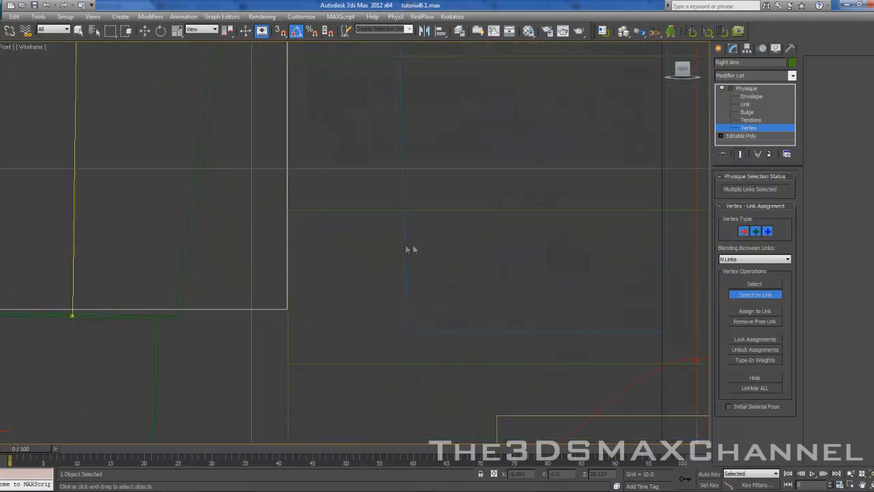
scroll(283, 324, "down", 4)
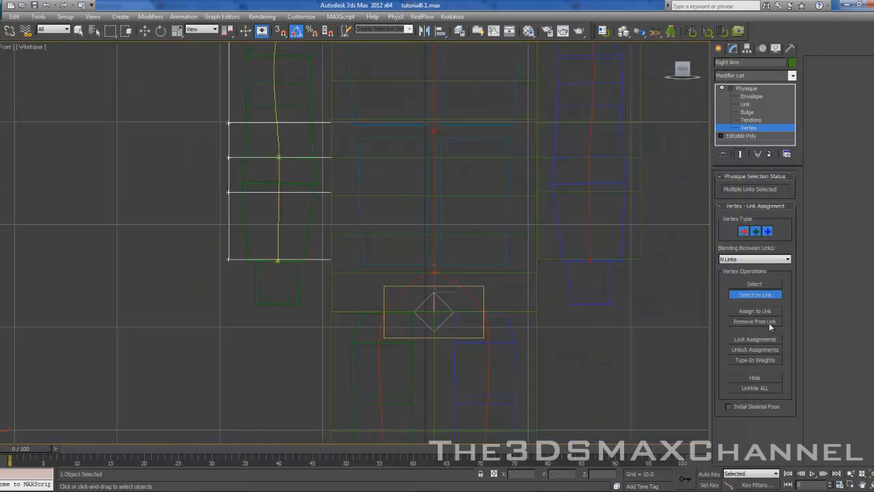
- Remove the right arm's selected vertices from the head, spine, left arm and leg links of the biped
left_click(757, 284)
scroll(365, 280, "down", 3)
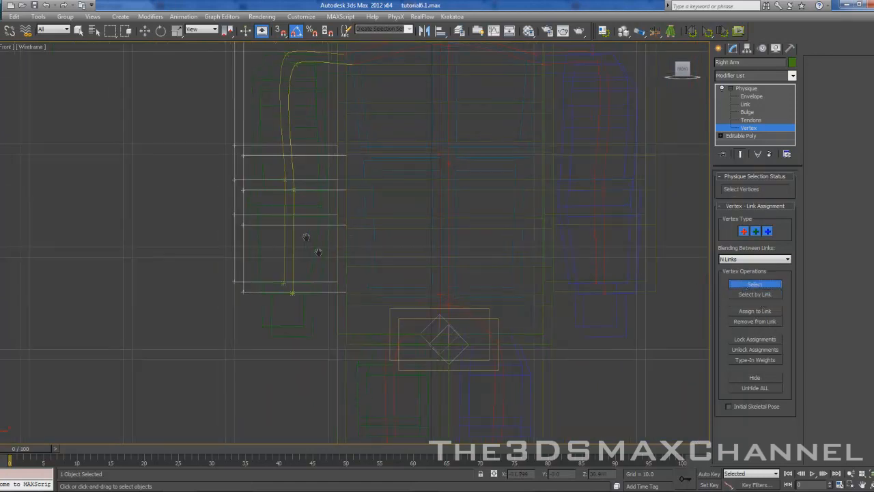
left_click_drag(356, 295, 359, 290)
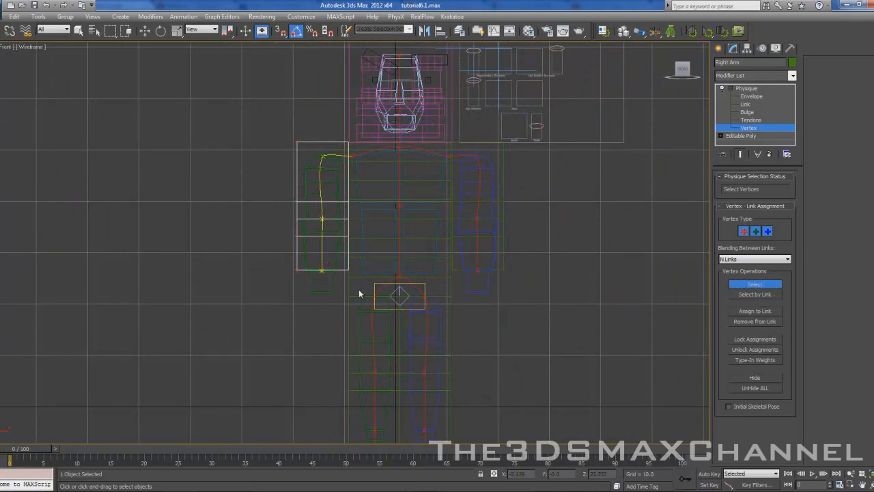
scroll(519, 290, "up", 2)
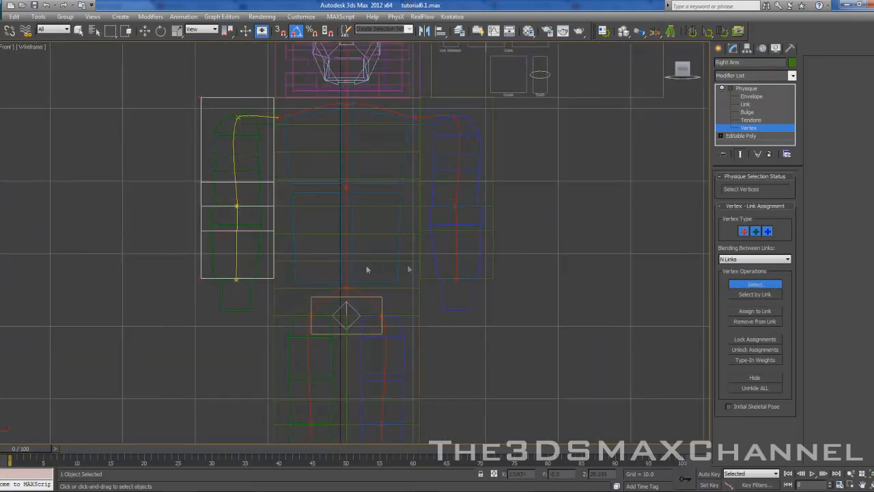
middle_click_drag(366, 266, 382, 264)
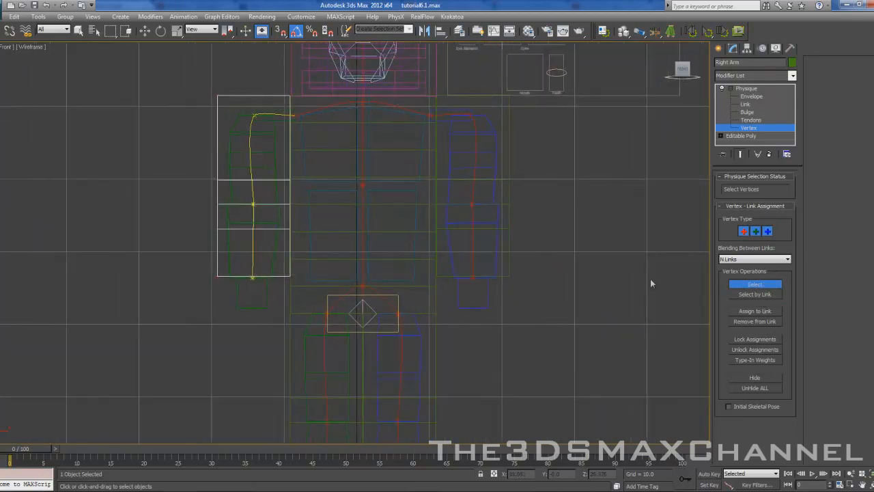
left_click(766, 323)
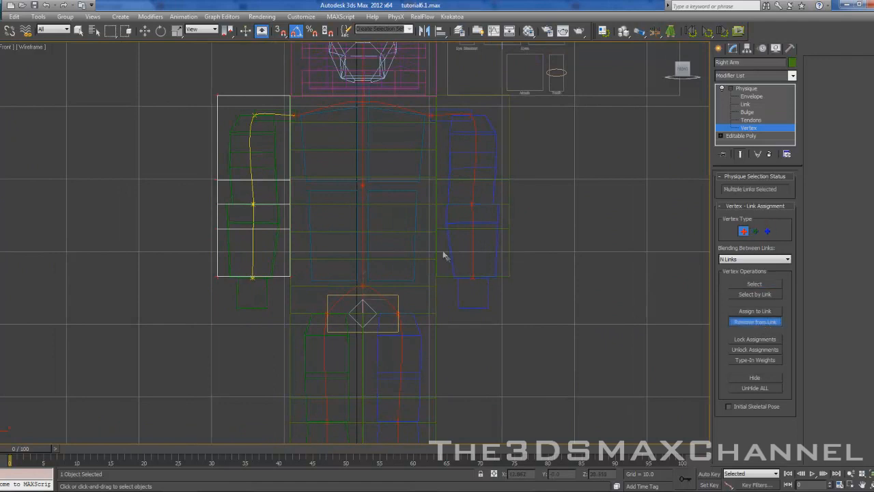
scroll(446, 257, "down", 4)
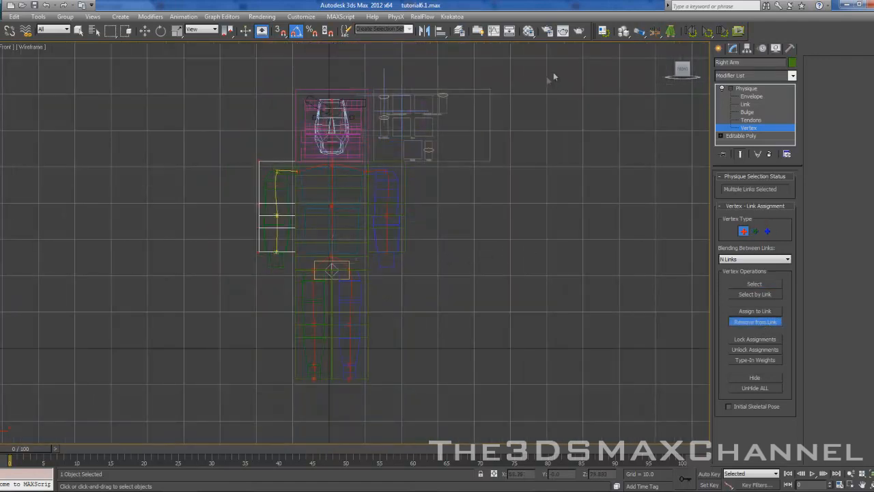
left_click_drag(553, 65, 307, 416)
scroll(480, 282, "up", 5)
middle_click_drag(410, 279, 426, 258)
scroll(460, 298, "up", 1)
scroll(441, 308, "down", 2)
left_click(766, 284)
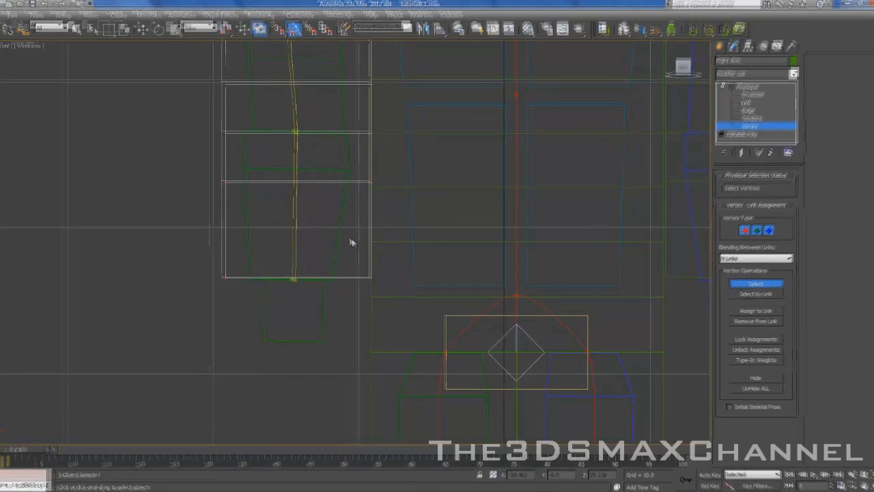
left_click_drag(42, 43, 387, 55)
middle_click_drag(303, 49, 296, 109)
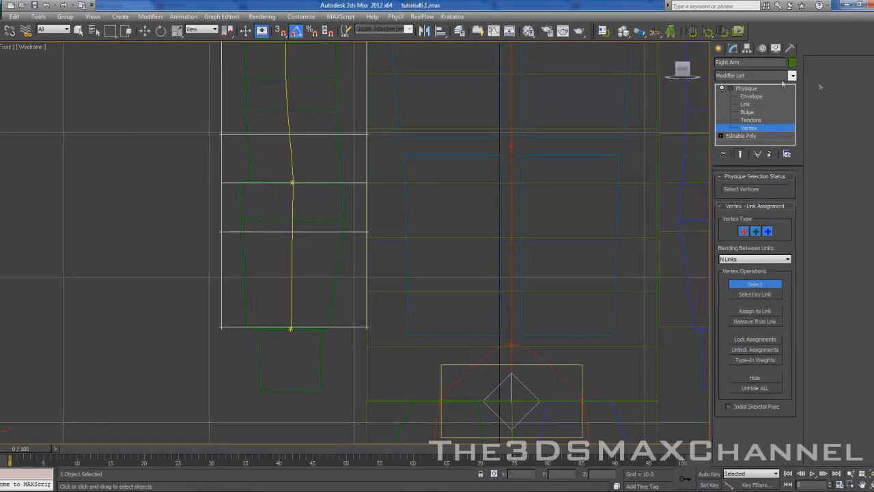
- Leave the Vertex level, test-rotate the biped's right forearm in the shaded perspective view and undo the rotations
left_click(745, 88)
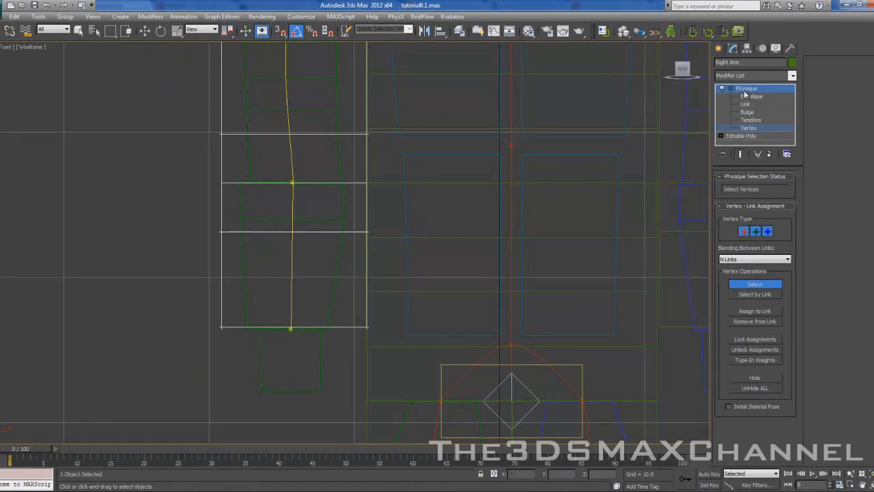
left_click(305, 220)
key("p")
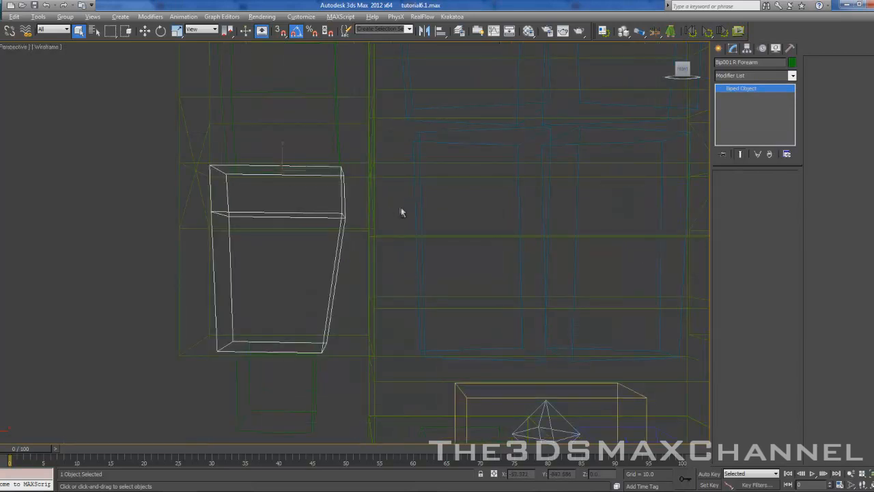
middle_click_drag(399, 208, 462, 212, "alt")
scroll(459, 212, "down", 4)
key("F3")
left_click(160, 31)
left_click_drag(327, 202, 311, 171)
mouse_move(388, 172)
middle_mouse_down("alt")
mouse_move(327, 191)
mouse_move(398, 180)
middle_mouse_up("alt")
scroll(398, 180, "up", 3)
left_click_drag(285, 165, 312, 187)
key("ctrl+z")
key("ctrl+z")
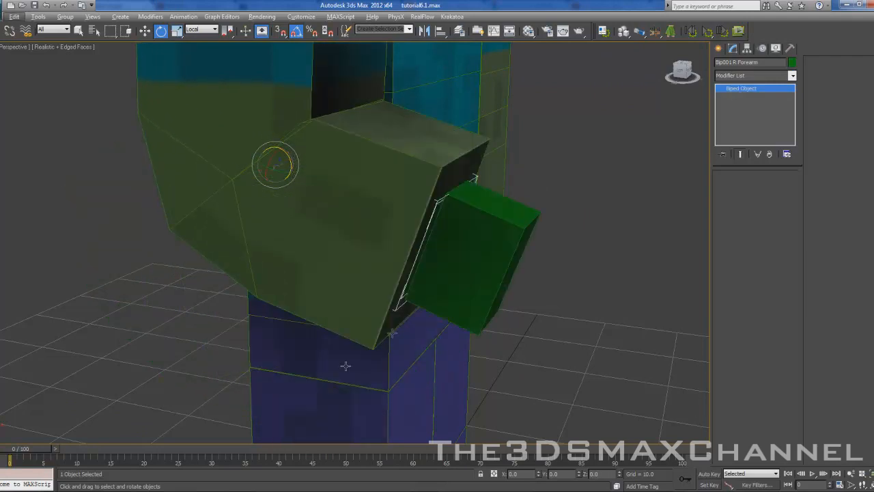
- Move the biped's right hand around to test how the right arm bends at the elbow
left_click(306, 378)
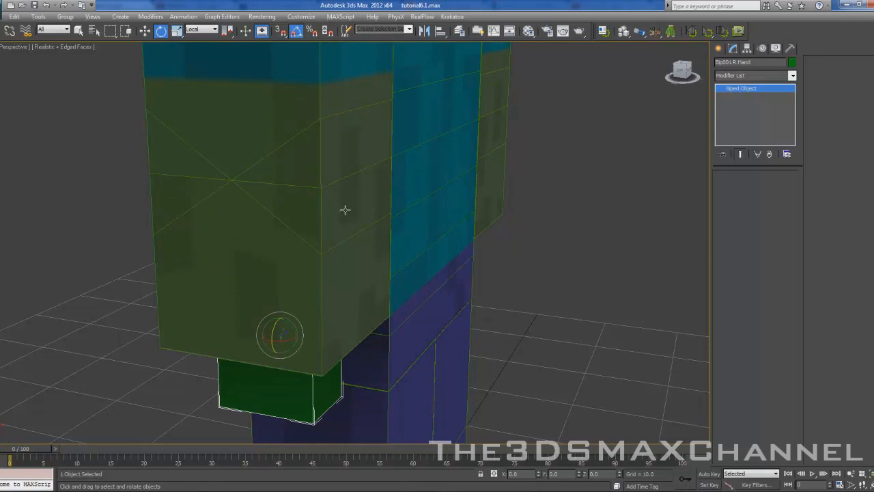
left_click(145, 31)
scroll(359, 154, "down", 4)
left_click_drag(308, 274, 474, 189)
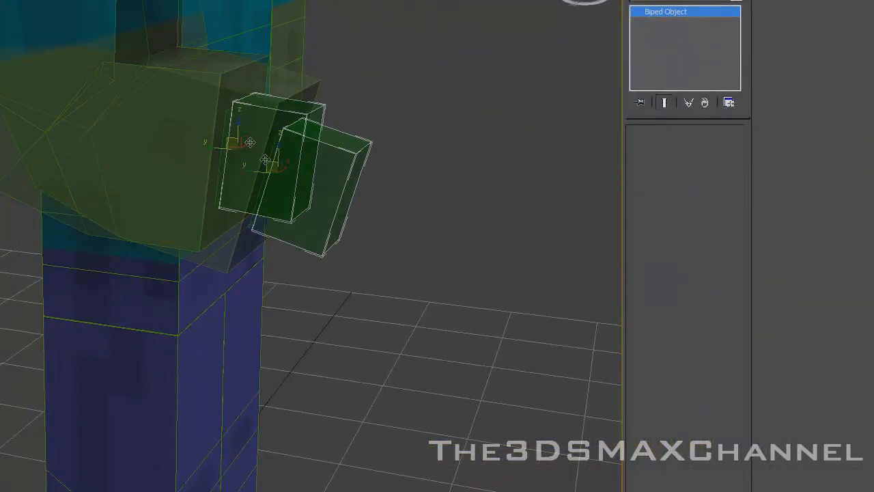
left_click_drag(376, 54, 150, 208)
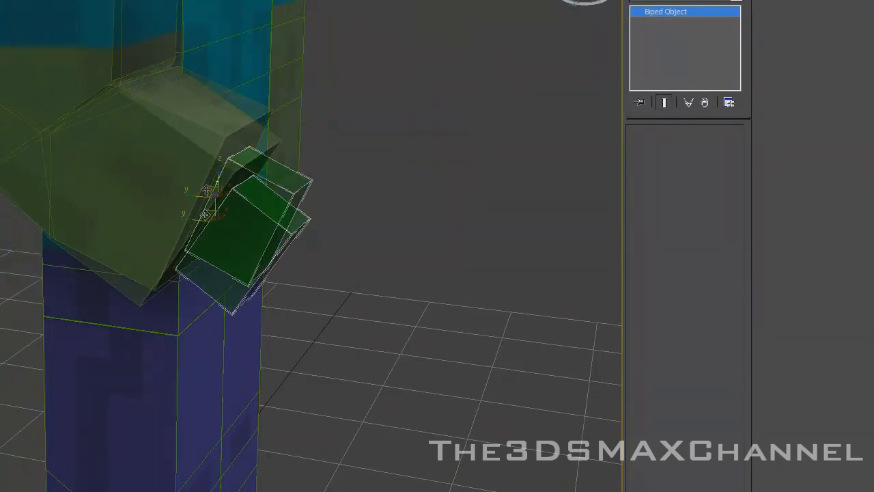
left_click_drag(203, 195, 312, 143)
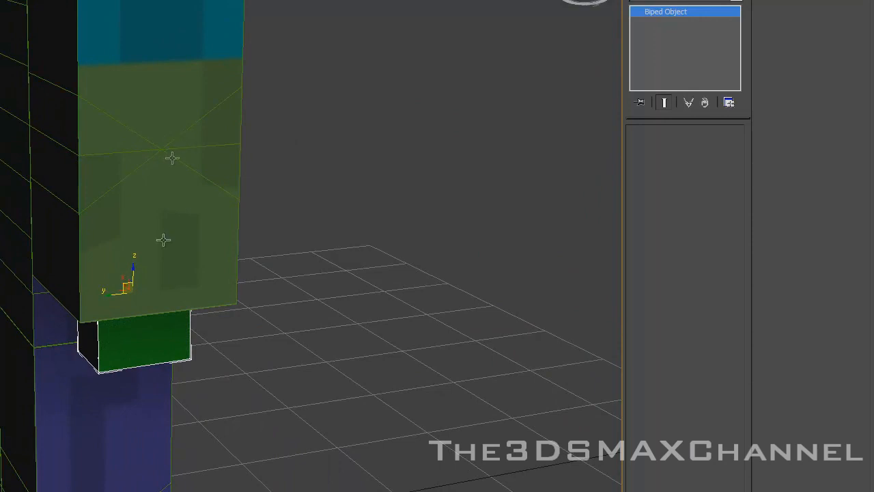
- Swing the biped's right hand in front of and behind the body to check the arm from the side, and undo the last move
left_click_drag(123, 284, 248, 195)
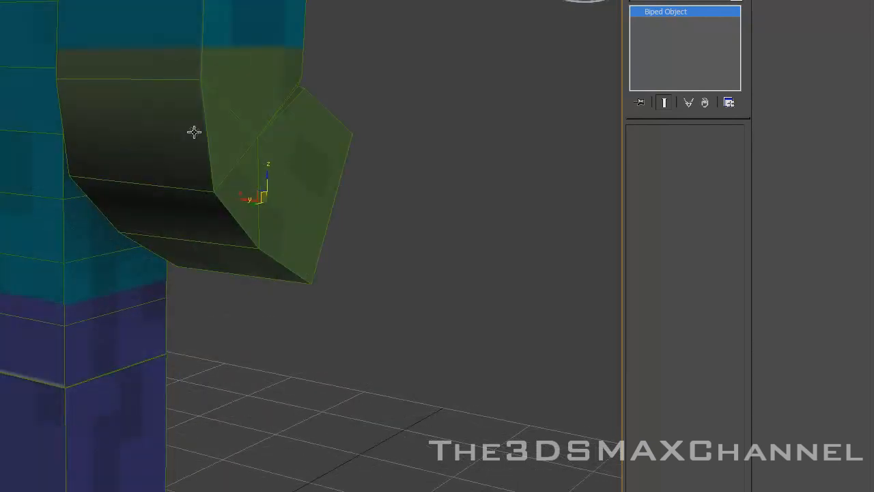
middle_click_drag(193, 133, 140, 121)
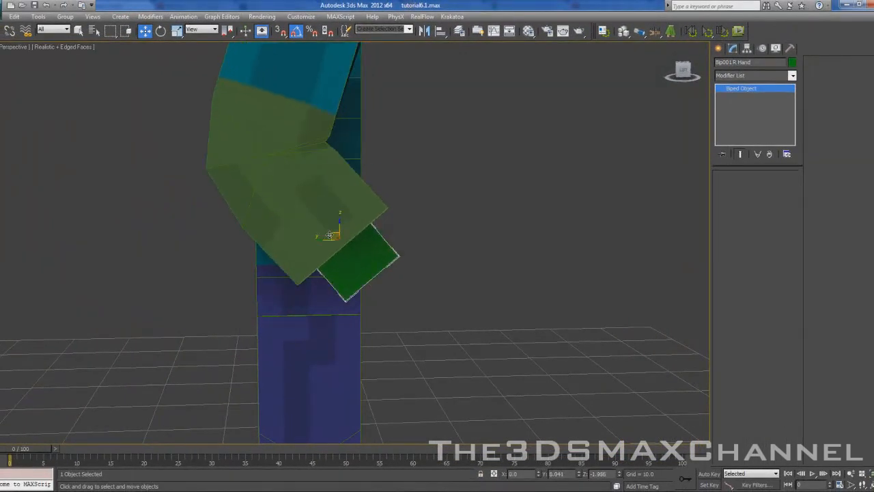
left_click_drag(330, 235, 29, 217)
middle_click_drag(293, 230, 241, 290)
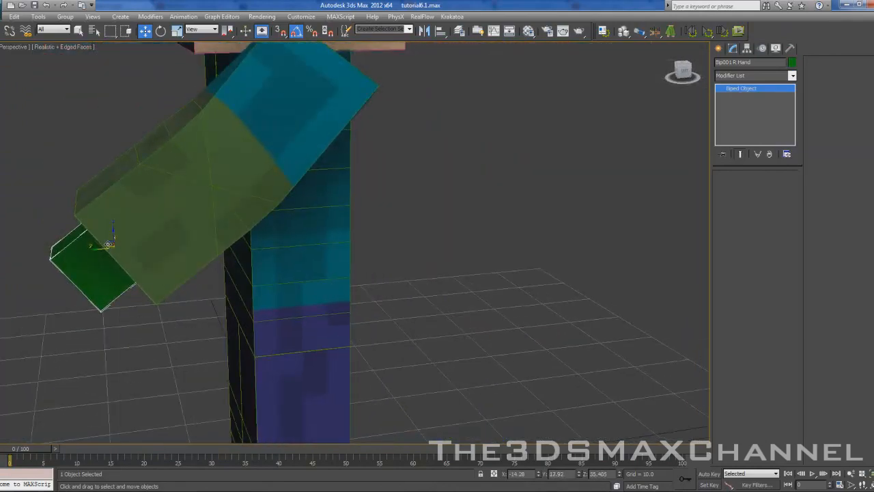
left_click_drag(109, 244, 456, 257)
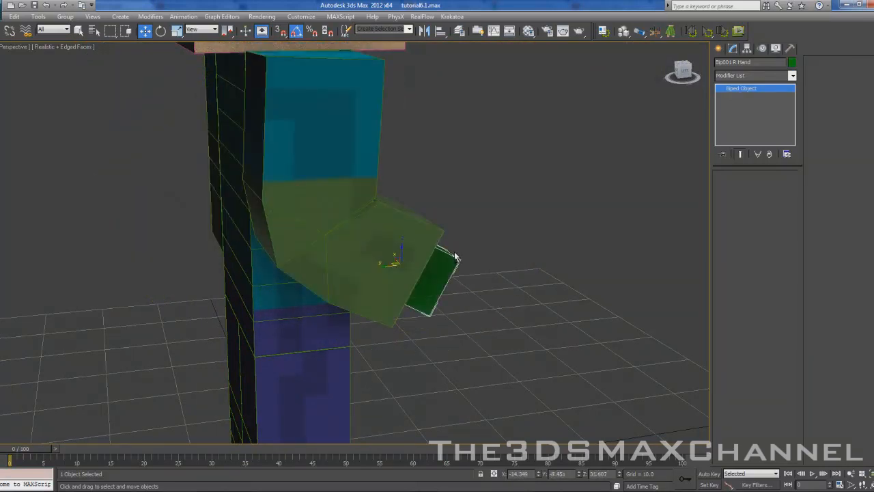
middle_click_drag(445, 264, 416, 266, "alt")
key("ctrl+z")
- Deselect the biped's right hand and select the character's chest mesh
left_click(482, 273)
middle_click_drag(482, 273, 301, 254, "alt")
scroll(300, 254, "down", 4)
middle_click_drag(403, 251, 357, 250)
scroll(357, 279, "up", 2)
middle_click_drag(316, 323, 347, 250)
scroll(347, 250, "down", 3)
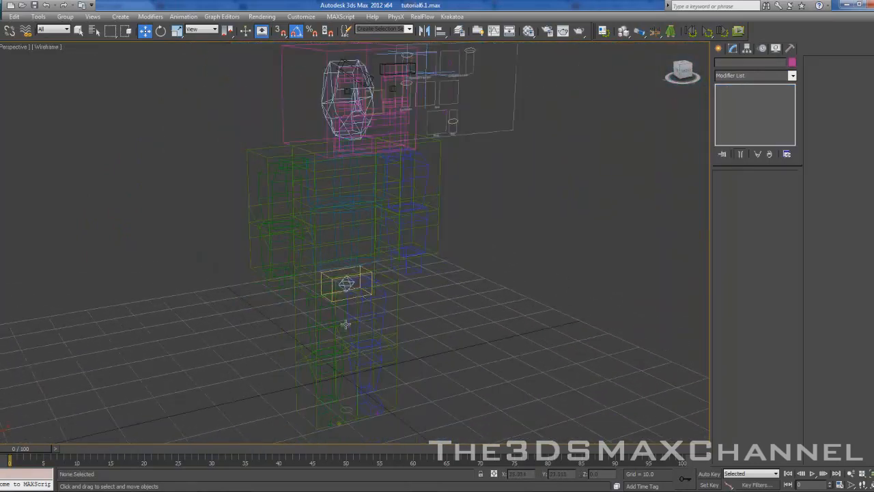
left_click(332, 218)
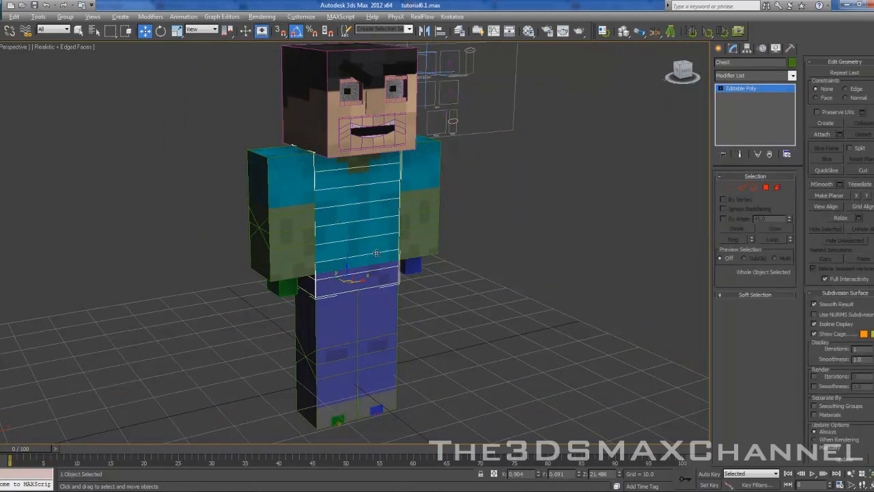
middle_click_drag(376, 254, 348, 249, "alt")
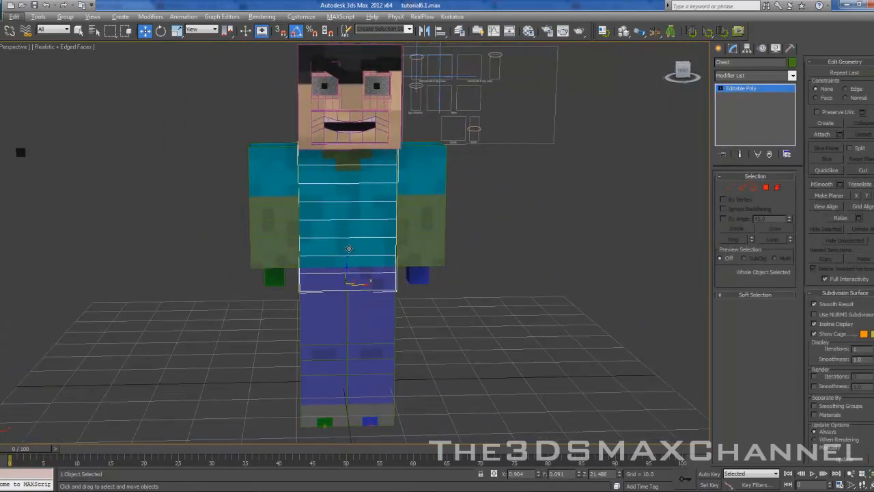
middle_click_drag(348, 250, 368, 224)
- Select the character's right leg mesh and display the perspective view in wireframe
scroll(337, 238, "up", 3)
middle_click_drag(341, 290, 329, 224)
left_click(321, 261)
scroll(330, 224, "up", 3)
key("F3")
key("F3")
middle_click_drag(410, 188, 408, 258)
scroll(408, 261, "down", 5)
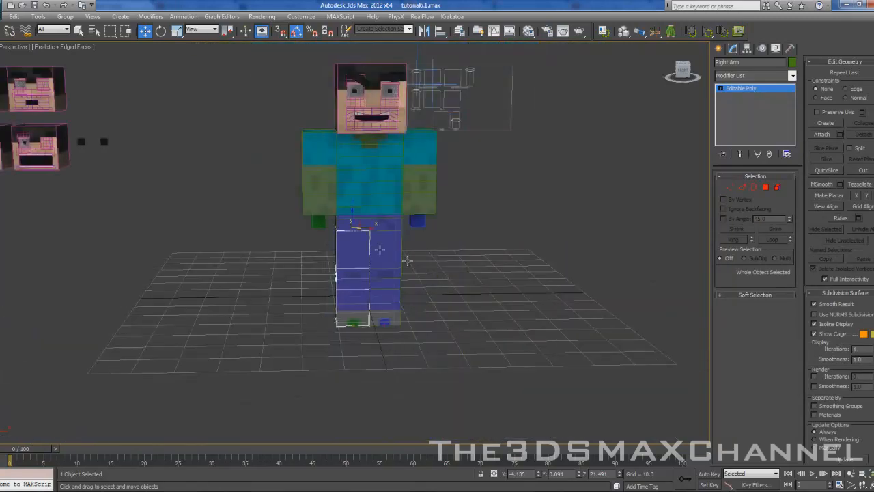
scroll(355, 301, "up", 5)
key("F3")
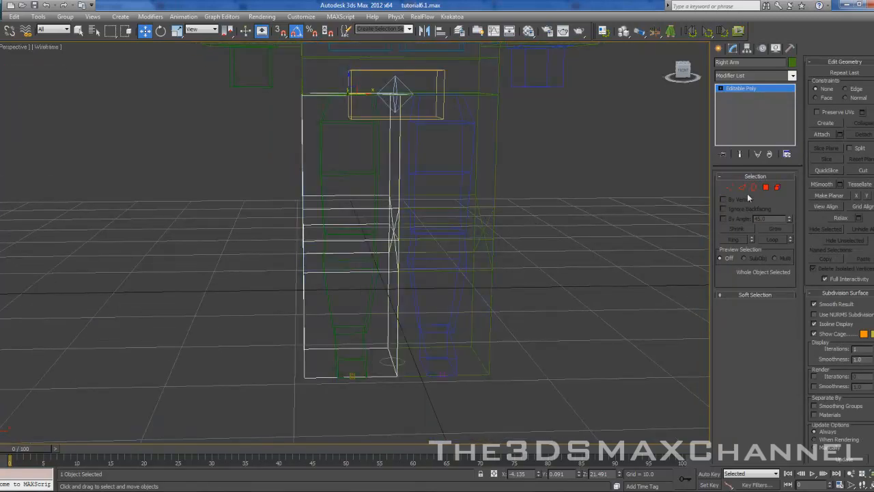
- Apply a Physique modifier to the right leg mesh
left_click(741, 75)
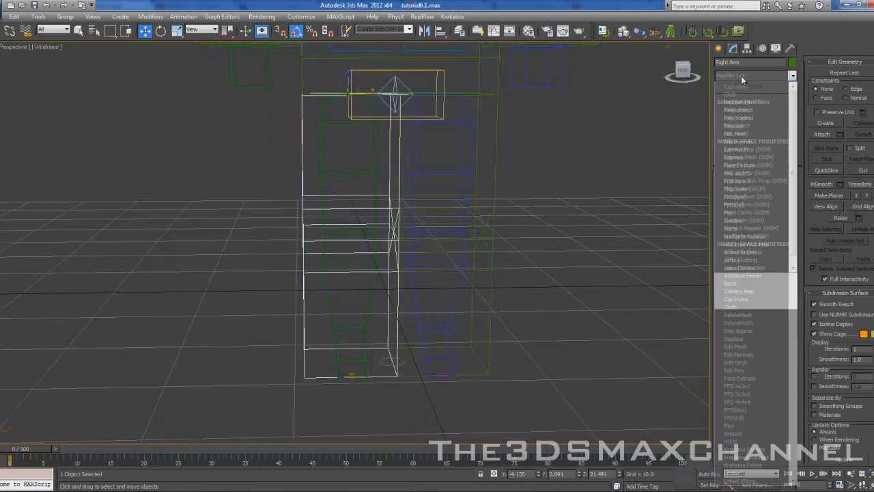
key("p")
key("p")
key("p")
key("p")
key("p")
key("p")
key("p")
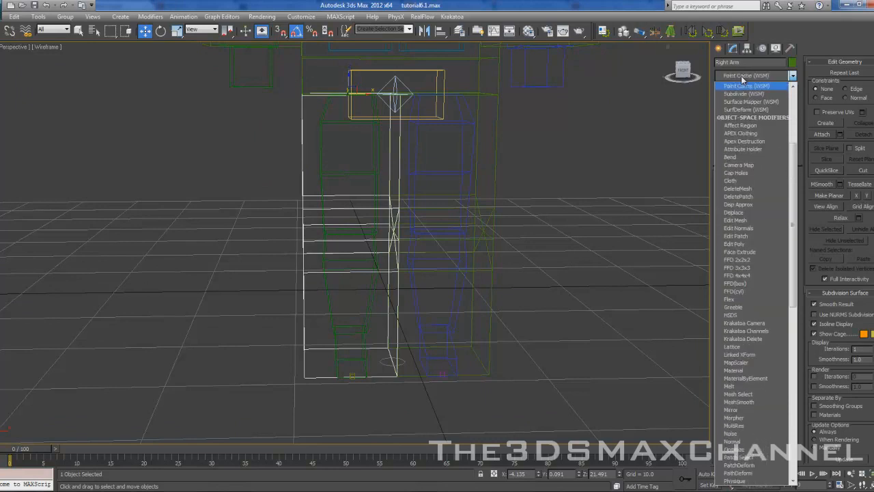
key("p")
key("p")
key("Return")
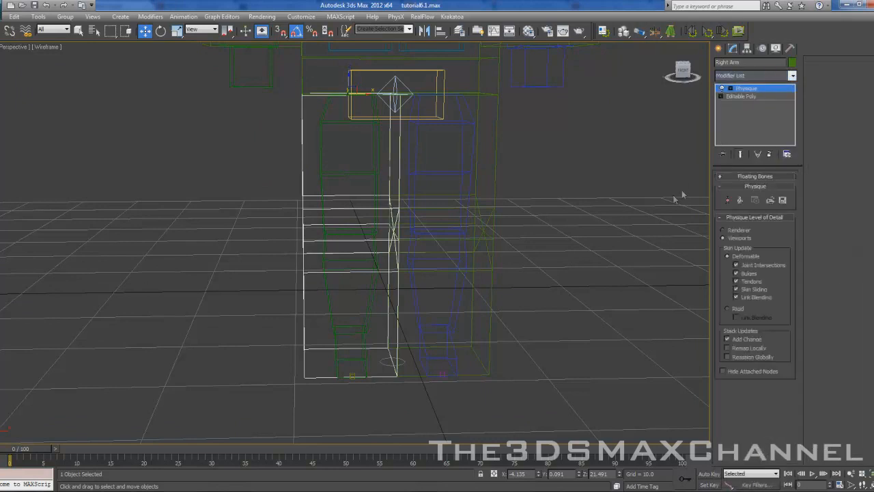
- Attach the right leg to the Bip001 root node and initialize Physique with the default settings
left_click(727, 201)
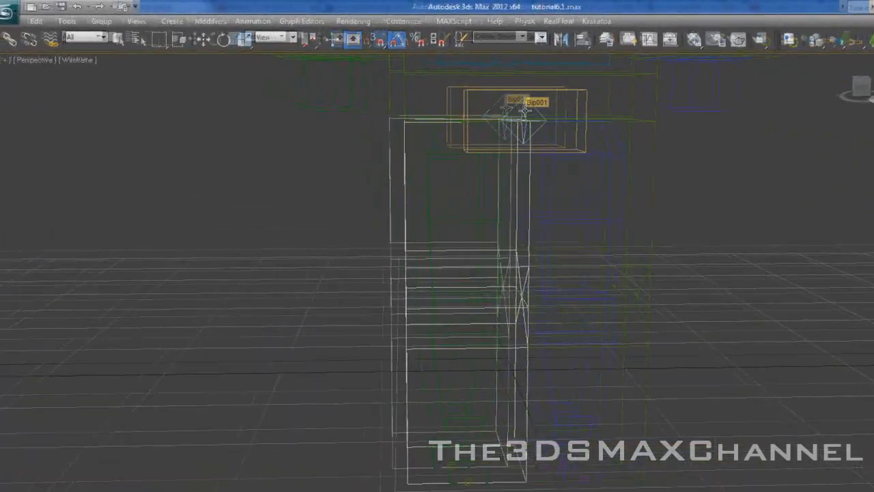
left_click(394, 87)
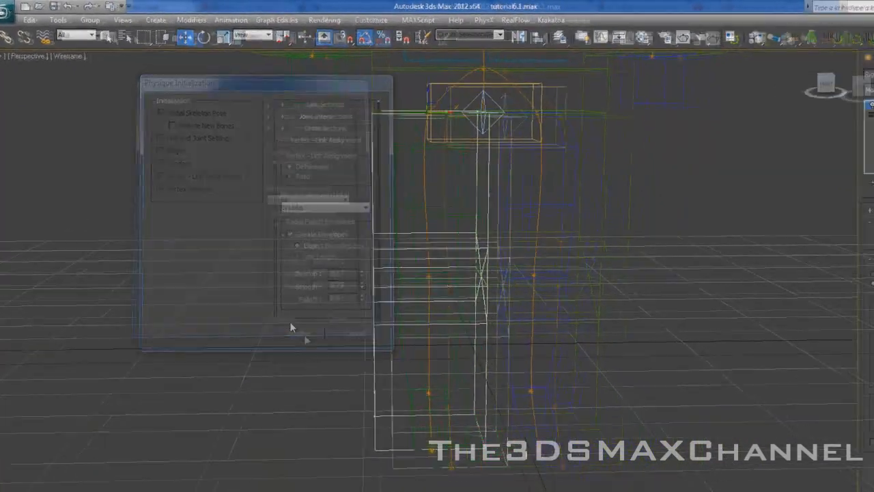
left_click(342, 373)
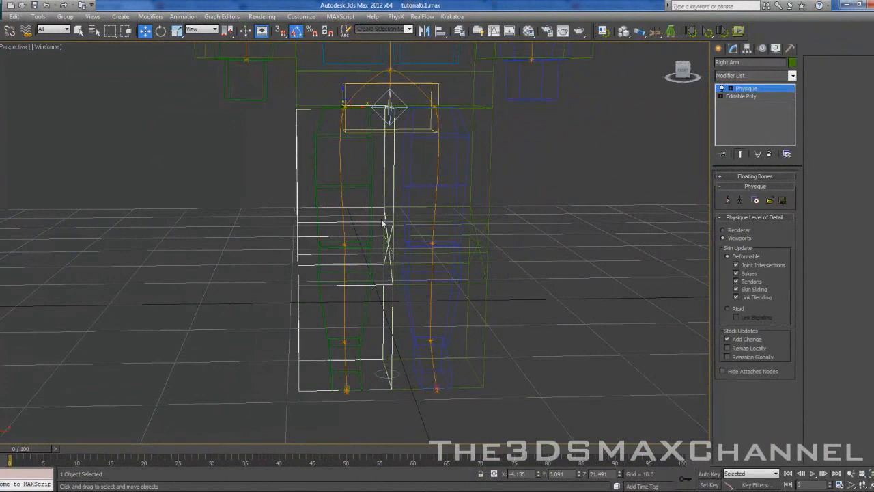
- Open the Vertex level of the right leg's Physique modifier and select all of the leg's vertices
middle_click_drag(383, 223, 384, 178)
left_click(731, 88)
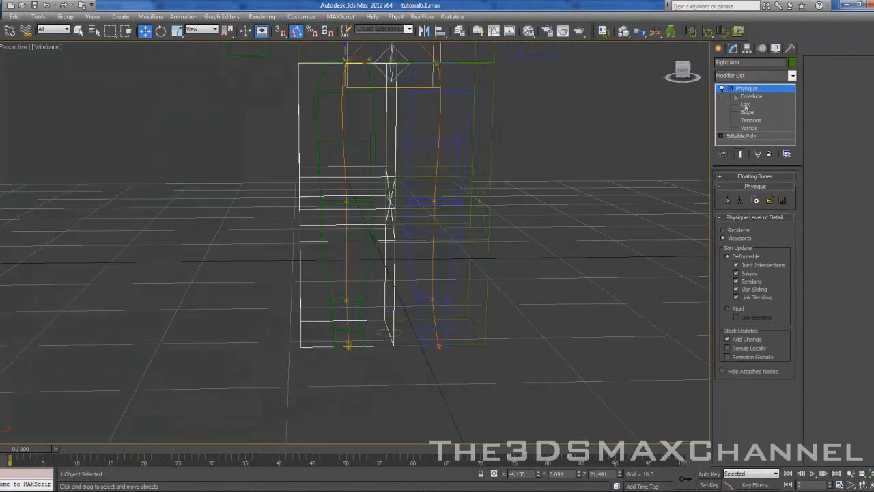
left_click(749, 128)
left_click_drag(335, 187, 451, 394)
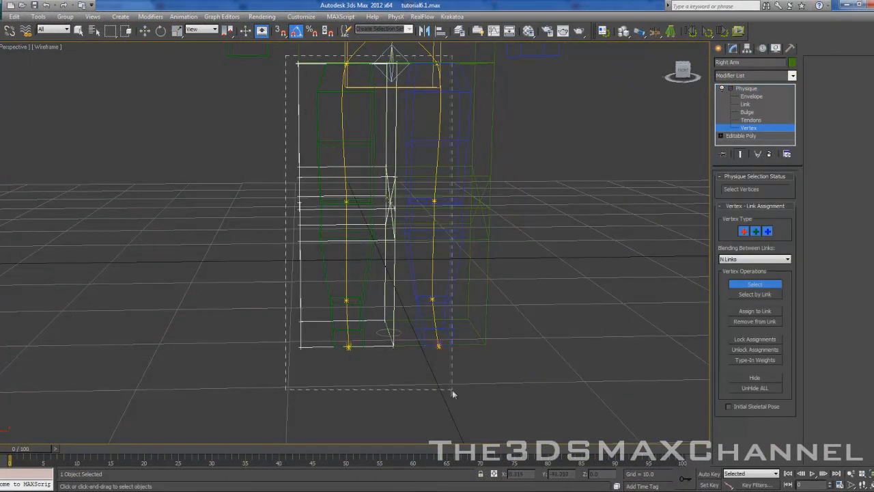
middle_click_drag(510, 275, 344, 156)
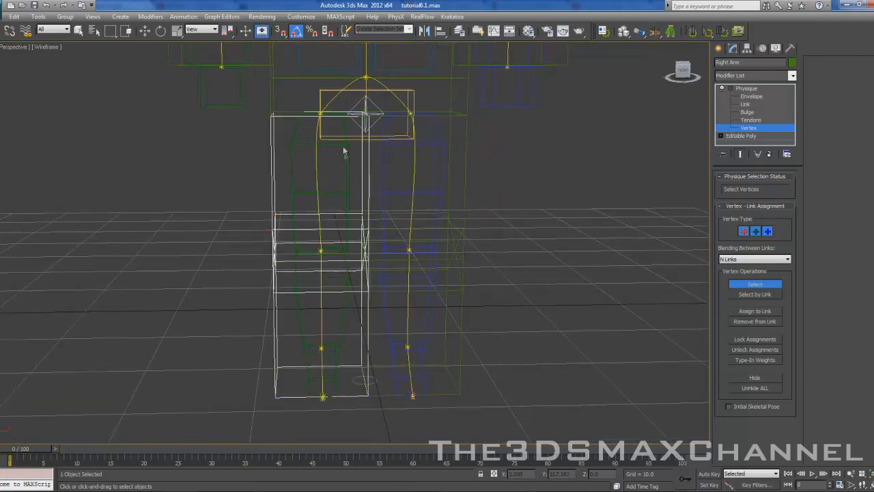
- Remove the right leg's selected vertices from all of the Biped's links
left_click(763, 321)
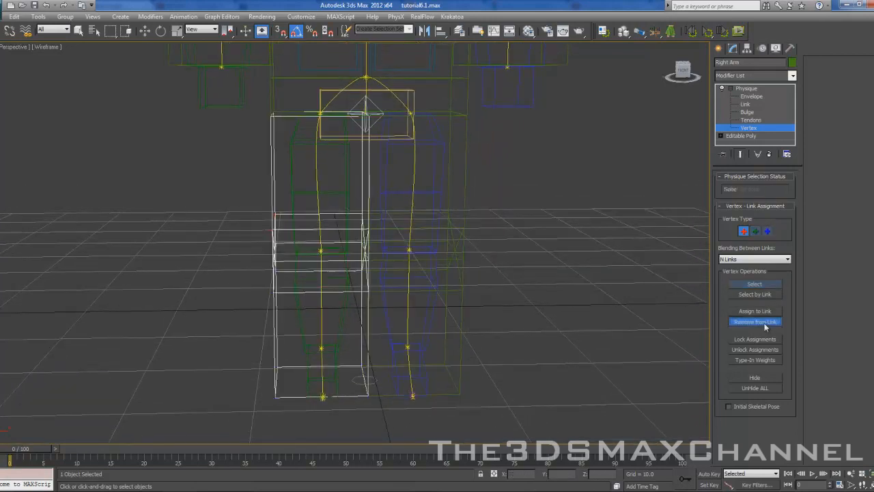
scroll(578, 244, "down", 5)
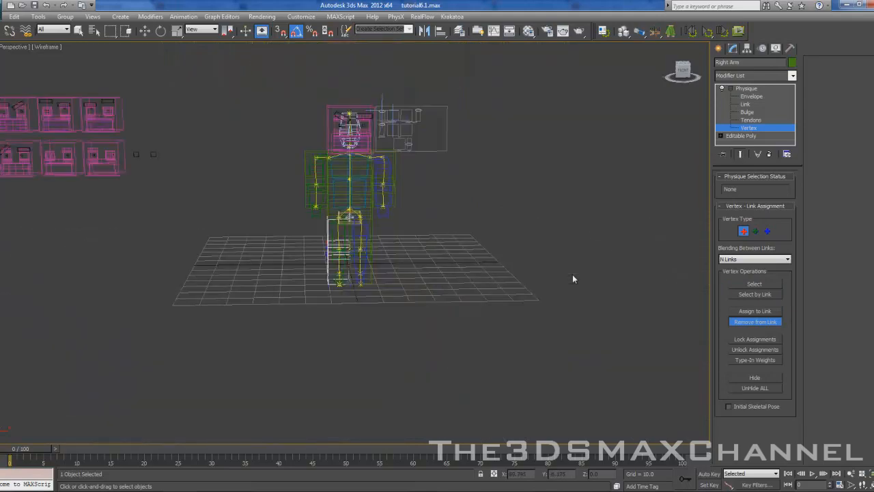
left_click_drag(467, 215, 469, 218)
scroll(456, 205, "up", 5)
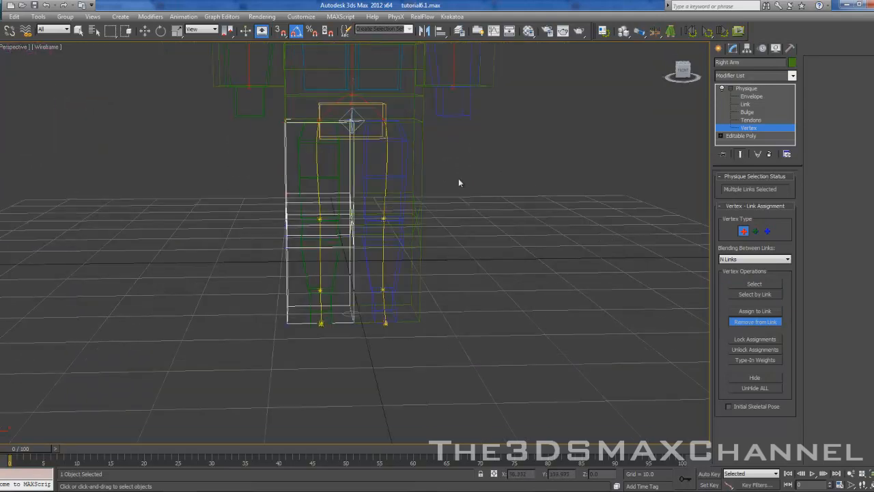
- In the front view, select the right leg's vertices from hip to knee and assign them to the Bip001 R Thigh link
left_click(752, 284)
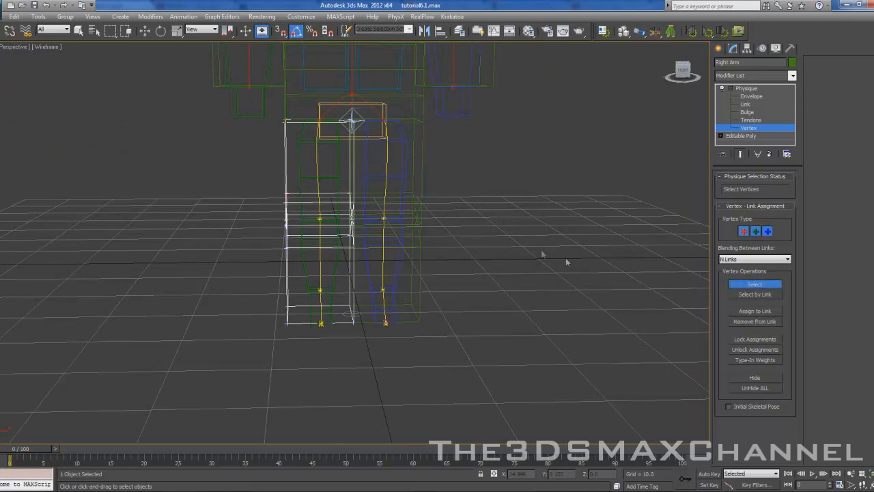
key("f")
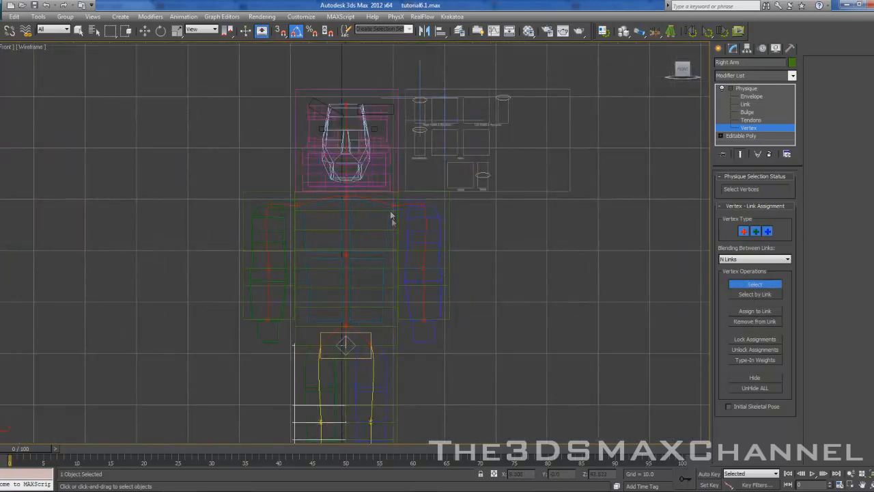
scroll(462, 199, "up", 5)
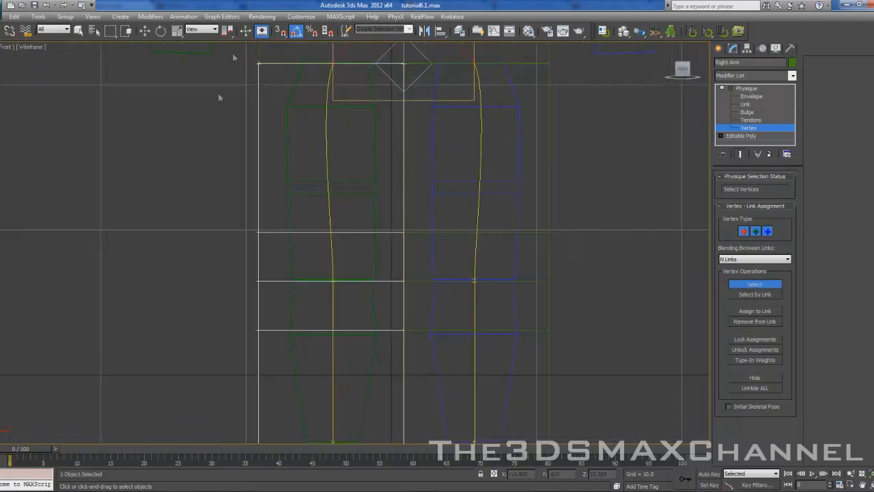
left_click_drag(246, 63, 452, 288)
left_click(771, 311)
left_click(328, 181)
- Select the right leg's vertices below the knee and assign them to the Bip001 R Calf link
middle_click_drag(378, 242, 381, 179)
left_click(754, 284)
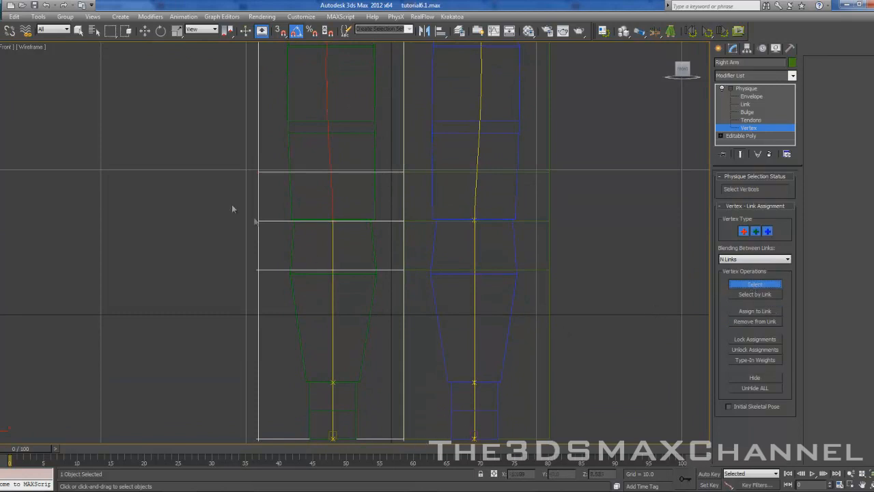
scroll(232, 202, "down", 2)
left_click_drag(417, 403, 419, 403)
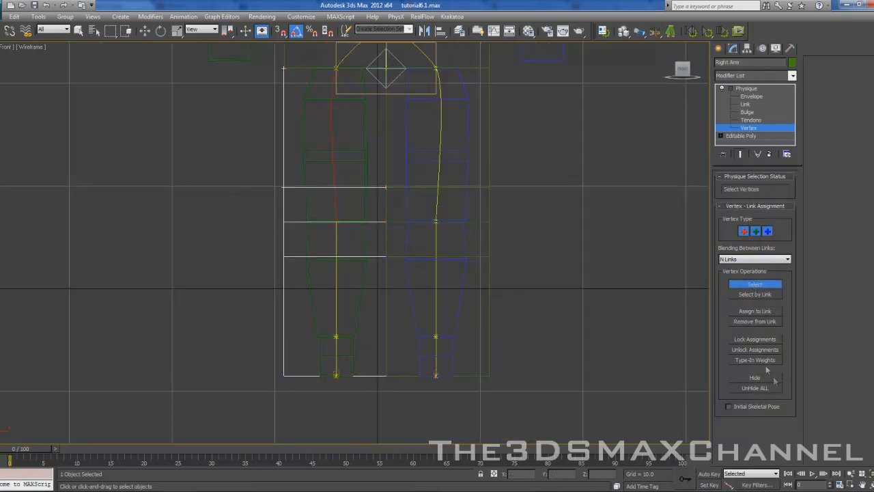
left_click(750, 312)
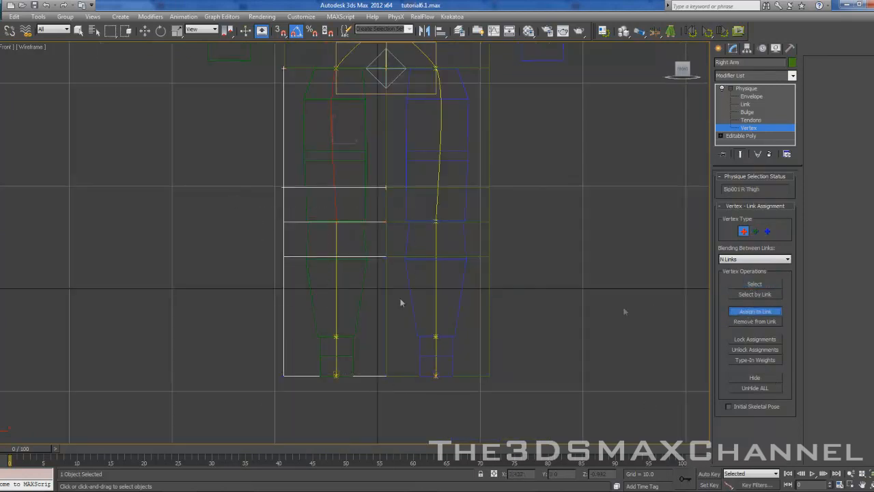
left_click(336, 263)
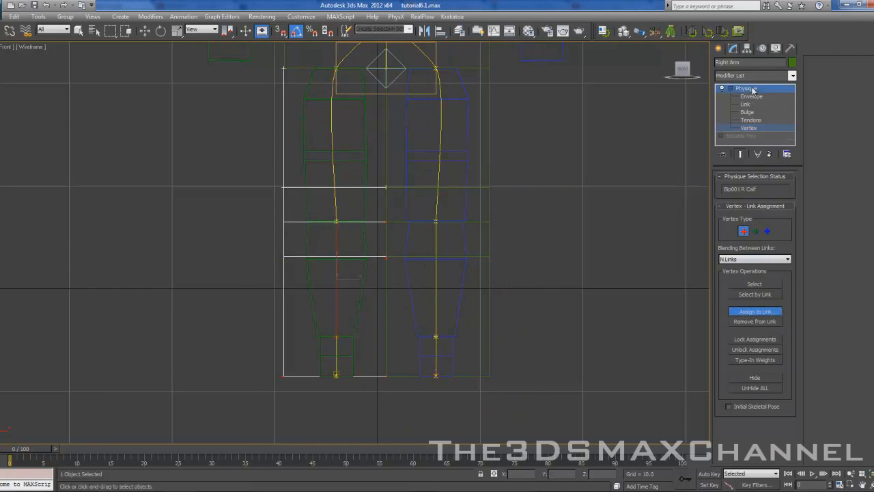
- Leave the Vertex level and select the Biped's right foot, showing the perspective view shaded
left_click(752, 89)
key("p")
middle_click_drag(421, 198, 374, 257, "alt")
left_click(355, 267)
left_click(345, 373)
key("F3")
scroll(348, 246, "down", 5)
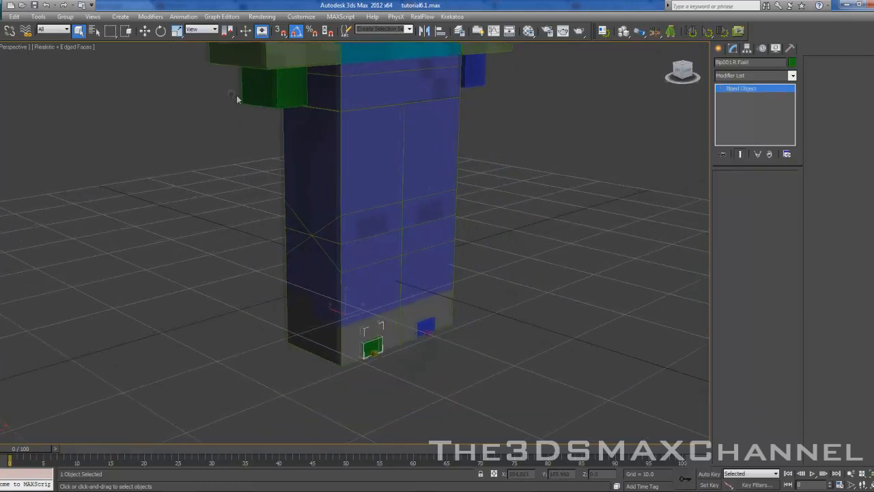
- Move the Biped's right foot to test how the leg mesh bends, and undo the move
key("w")
left_click_drag(341, 280, 419, 253)
middle_click_drag(381, 242, 424, 243, "alt")
left_click_drag(422, 259, 403, 292)
middle_click_drag(419, 248, 308, 242, "alt")
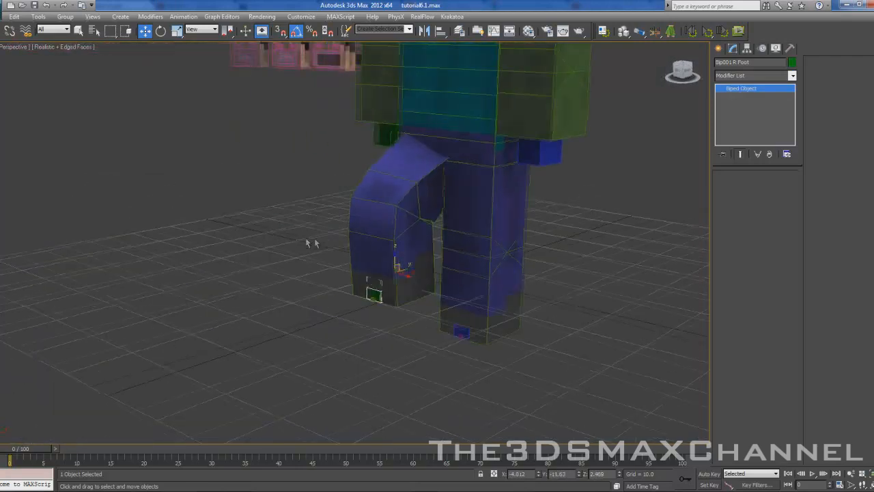
key("ctrl+z")
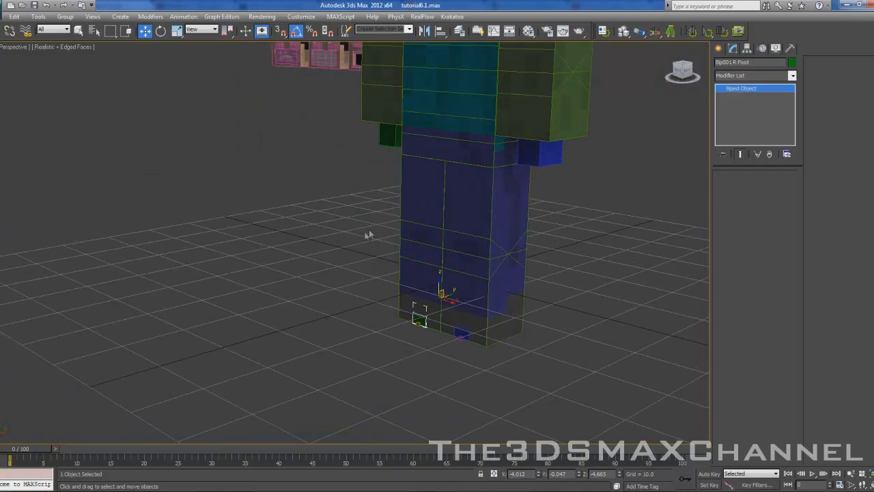
- Reselect the right leg mesh and open its Physique Vertex level in the wireframe perspective view
key("f")
middle_click_drag(406, 228, 401, 275)
scroll(402, 275, "up", 5)
left_click(322, 269)
middle_click_drag(357, 234, 379, 208)
scroll(396, 193, "up", 3)
key("p")
scroll(434, 199, "up", 3)
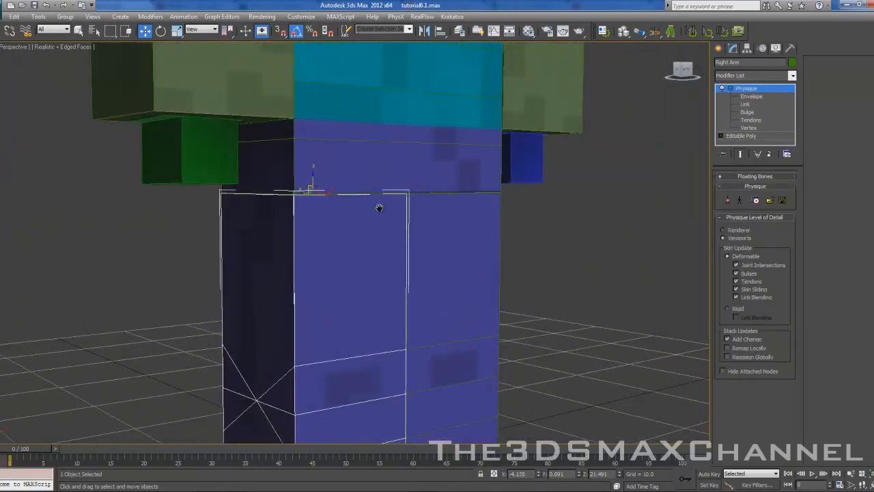
key("F3")
key("F3")
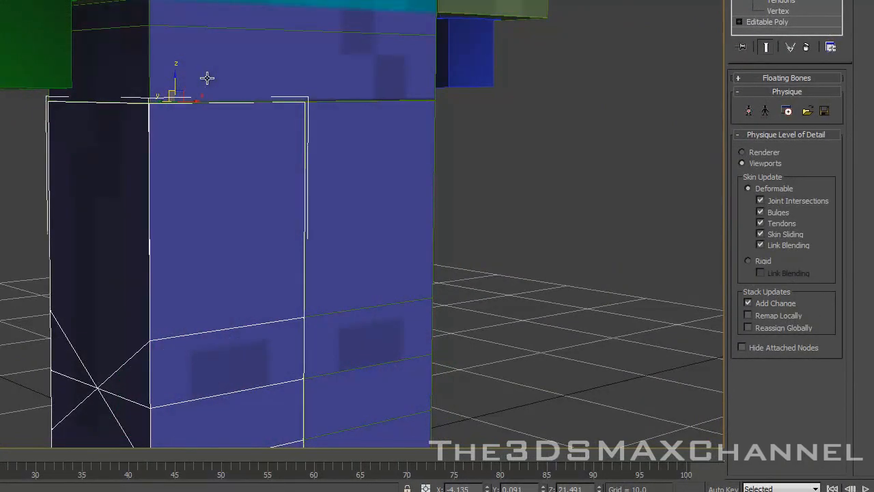
key("F3")
mouse_move(207, 78)
middle_mouse_down("alt")
mouse_move(180, 90)
mouse_move(187, 89)
middle_mouse_up("alt")
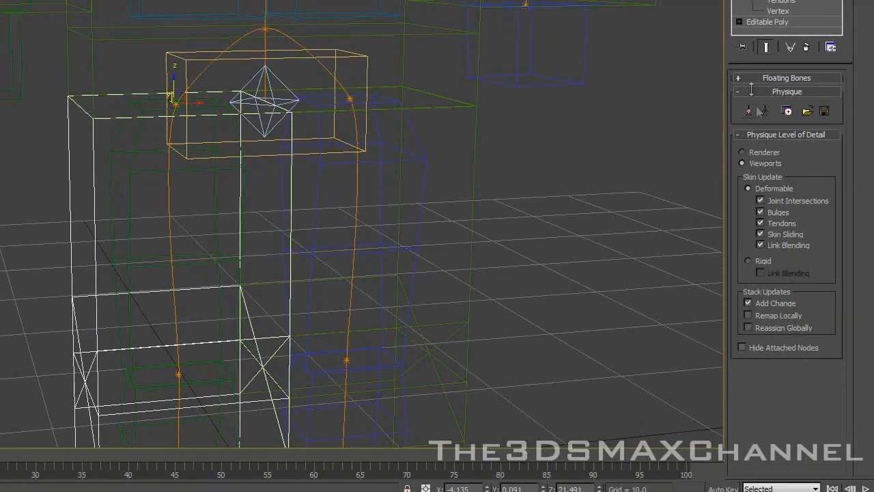
left_click(777, 11)
- Assign the vertices at the top of the right leg to the Bip001 Spine link above the right hip and leave the Vertex level
middle_click_drag(132, 86, 77, 167, "alt")
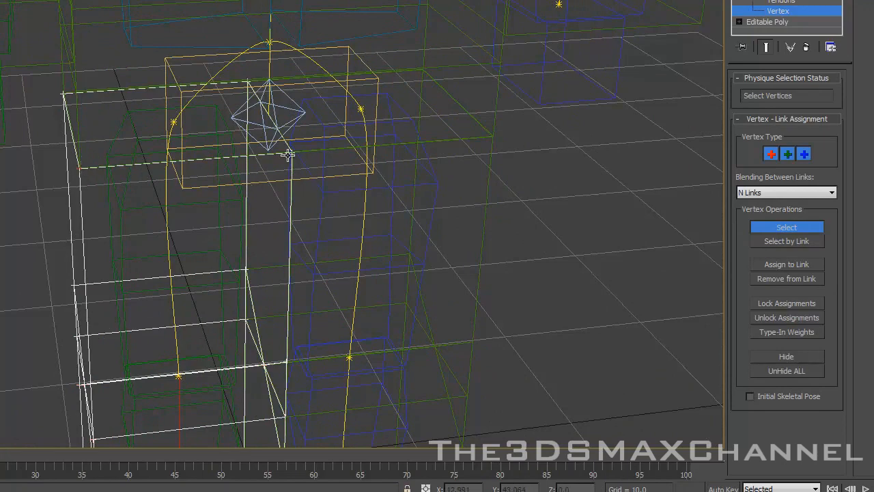
left_click(783, 263)
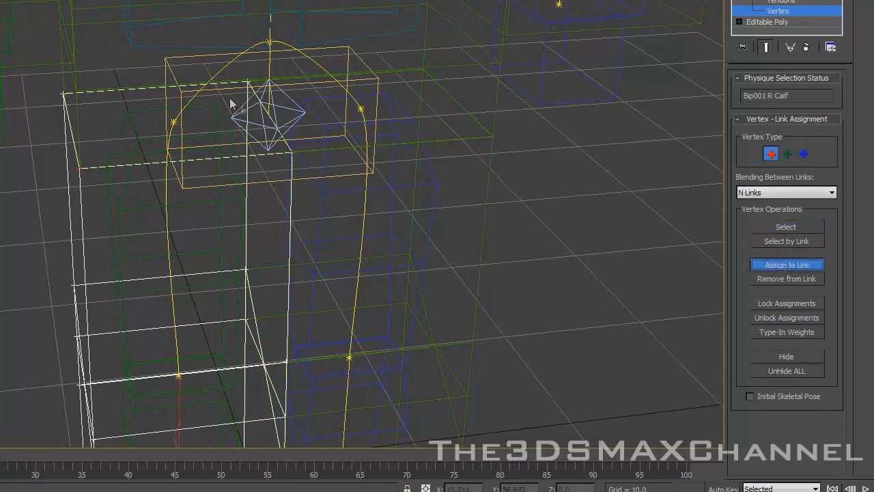
left_click(219, 97)
middle_click_drag(219, 97, 242, 84, "alt")
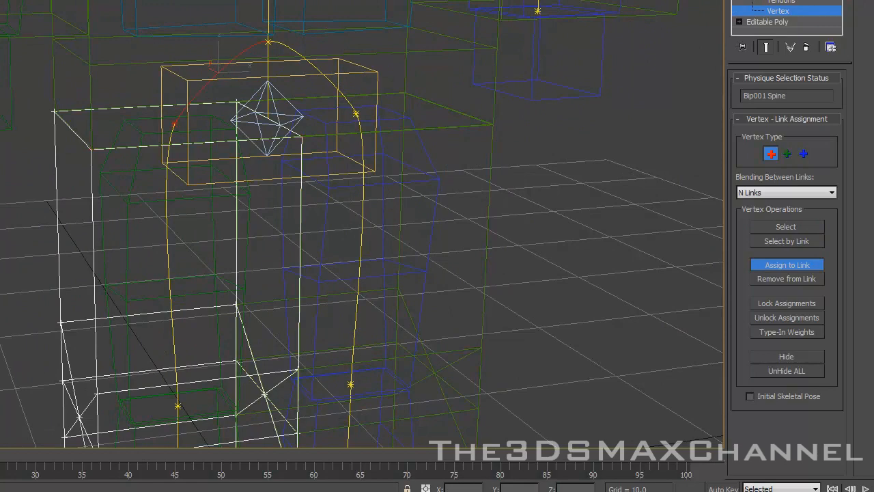
left_click(769, 11)
- Test the hip deformation in the shaded view by moving the Biped's right foot, and undo the move
middle_click_drag(289, 216, 339, 97, "alt")
scroll(233, 270, "down", 4)
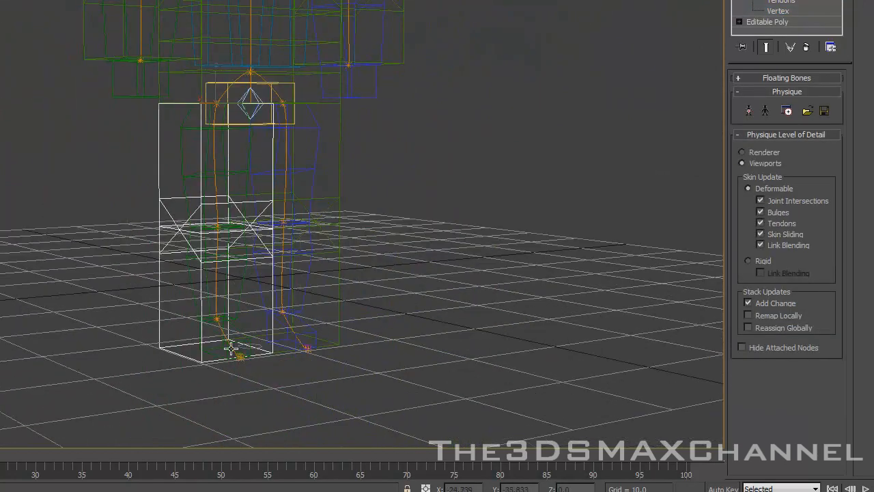
left_click(214, 334)
key("F3")
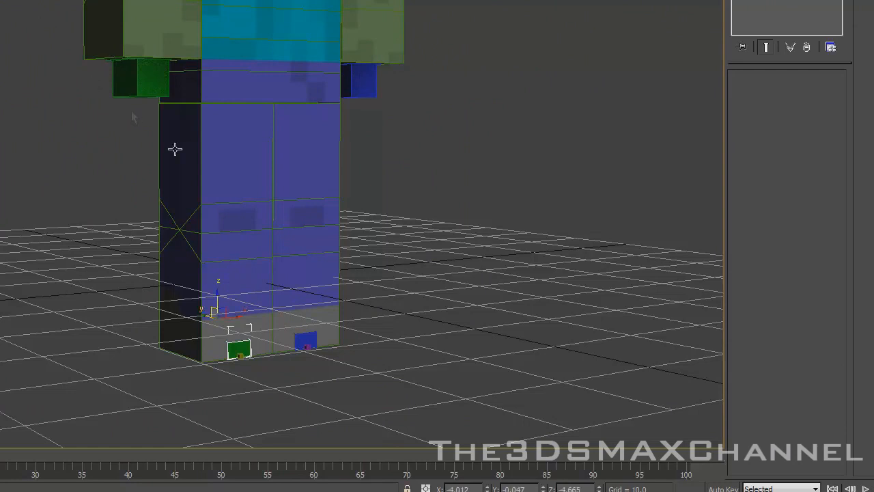
middle_click_drag(131, 117, 219, 164, "alt")
left_click_drag(209, 308, 259, 297)
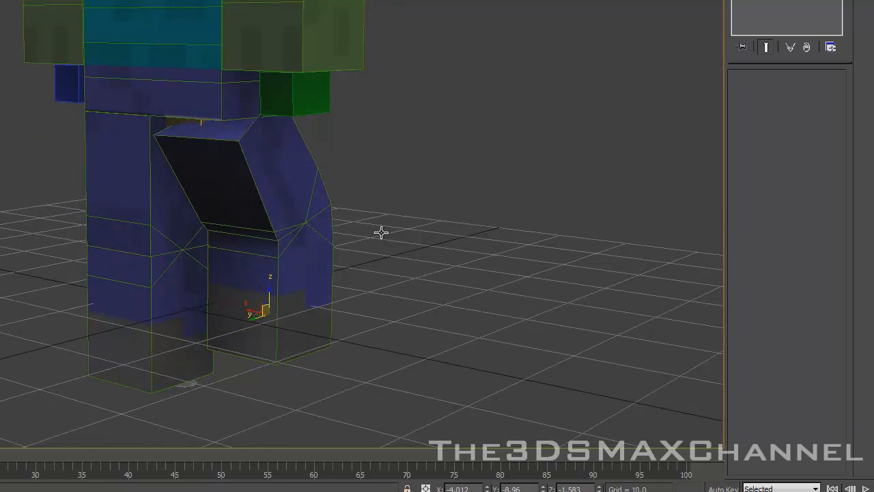
key("ctrl+z")
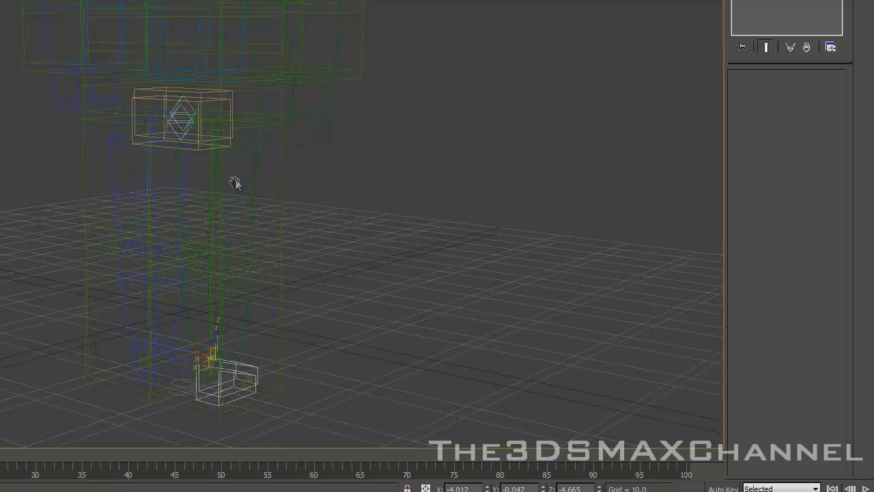
- Reopen the right leg's Physique Vertex level, reassign its top vertices to the Bip001 Spine link, and leave the level
left_click(316, 171)
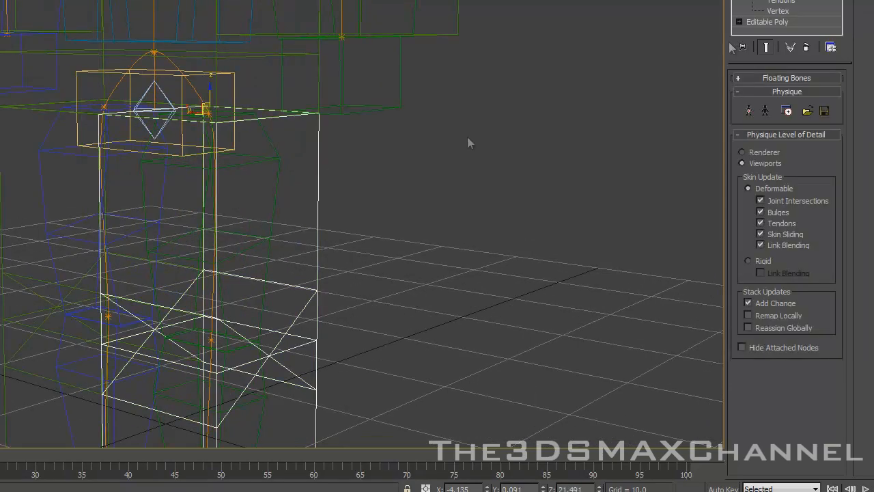
left_click(769, 11)
middle_click_drag(372, 129, 411, 134, "alt")
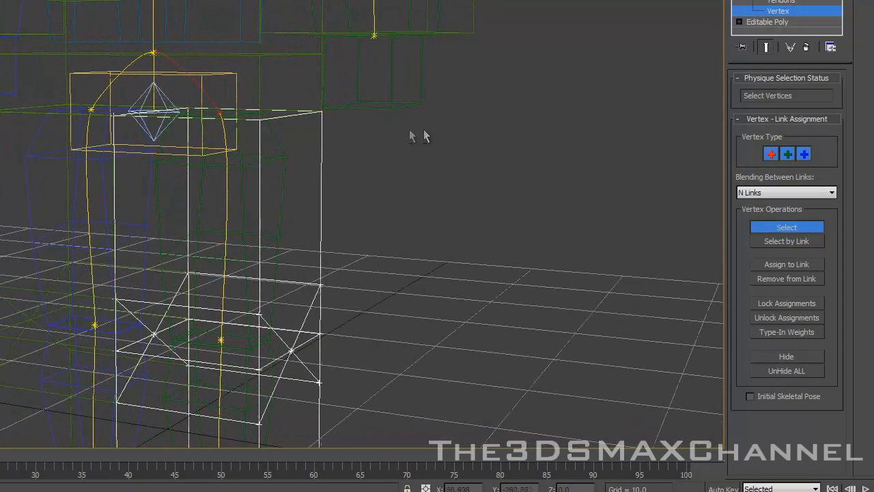
middle_click_drag(339, 143, 375, 157, "alt")
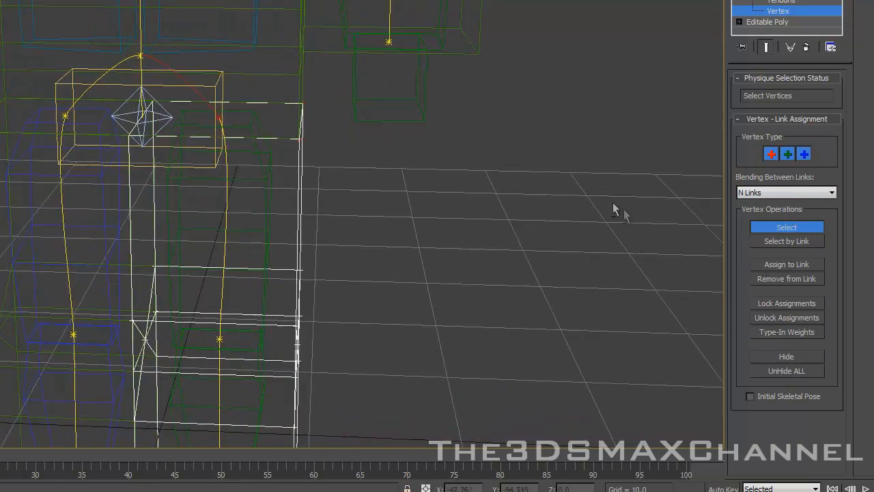
middle_click_drag(612, 204, 654, 241, "alt")
left_click(786, 264)
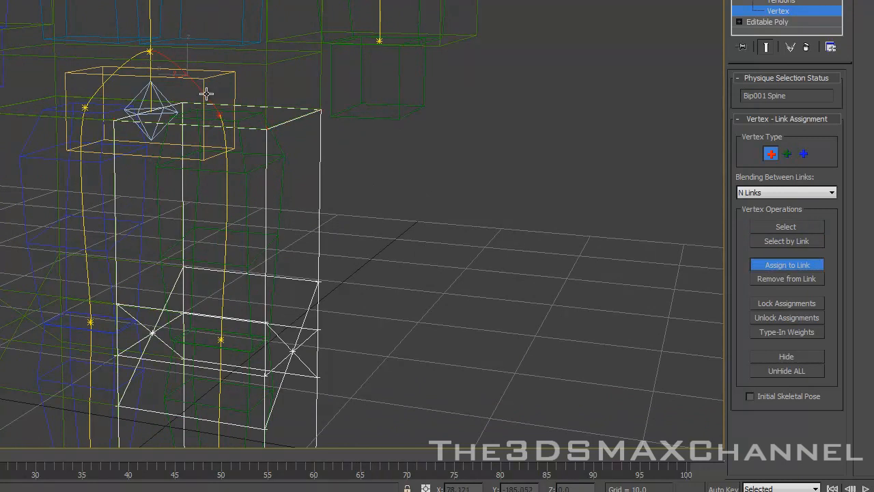
middle_click_drag(229, 118, 200, 132, "alt")
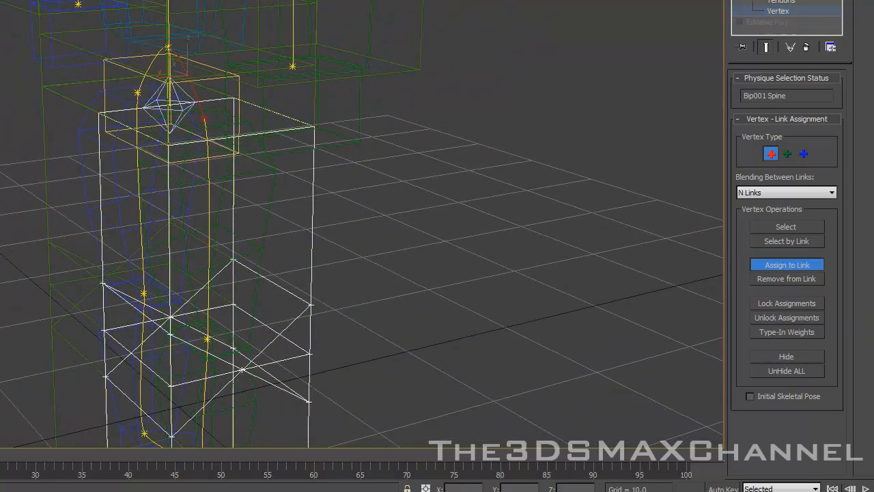
left_click(778, 11)
middle_click_drag(202, 176, 98, 168, "alt")
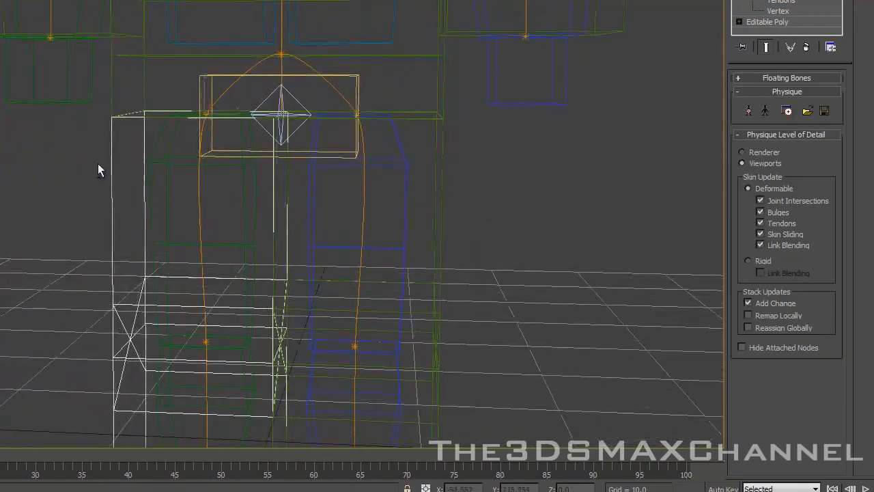
left_click(179, 159)
middle_click_drag(92, 29, 132, 48, "alt")
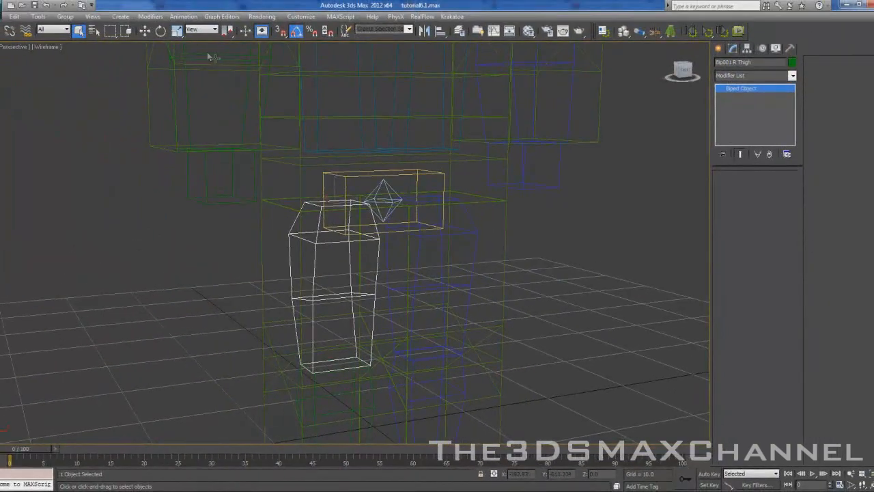
left_click(160, 30)
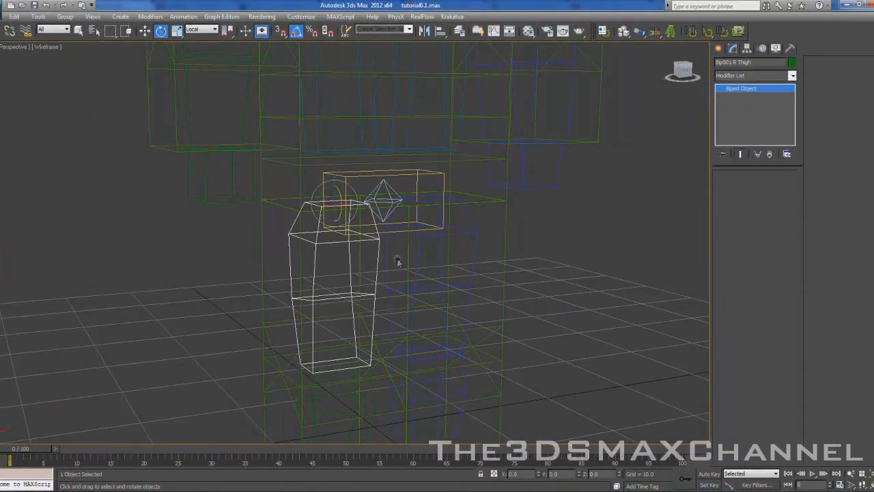
middle_click_drag(398, 261, 398, 194)
left_click(322, 421)
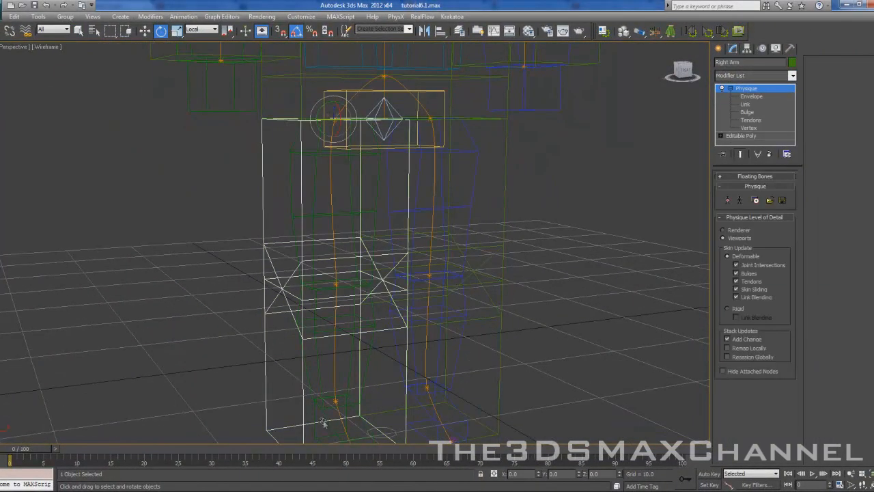
- Move the Biped's right foot again to check the reassigned hip vertices, undo the move, and clear the selection
left_click(322, 420)
key("w")
middle_click_drag(299, 203, 310, 189)
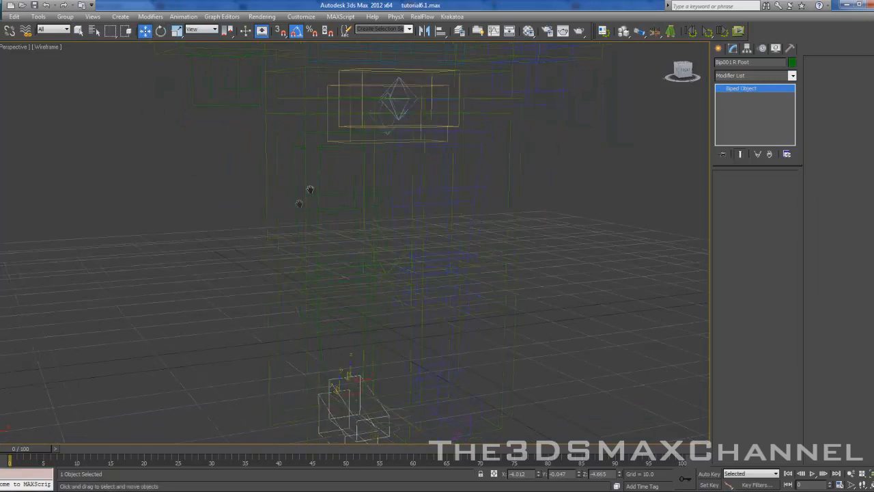
key("F3")
mouse_move(375, 299)
middle_mouse_down("alt")
mouse_move(403, 299)
mouse_move(375, 303)
middle_mouse_up("alt")
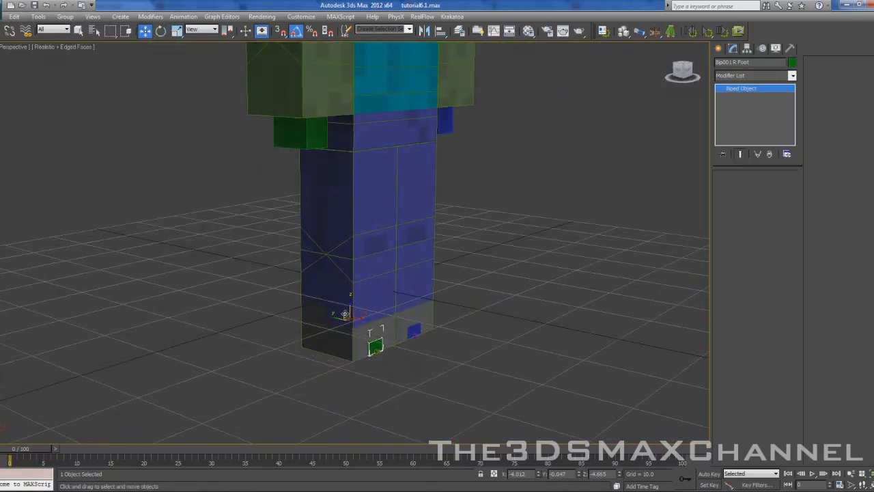
left_click_drag(345, 314, 295, 253)
key("ctrl+z")
left_click(504, 231)
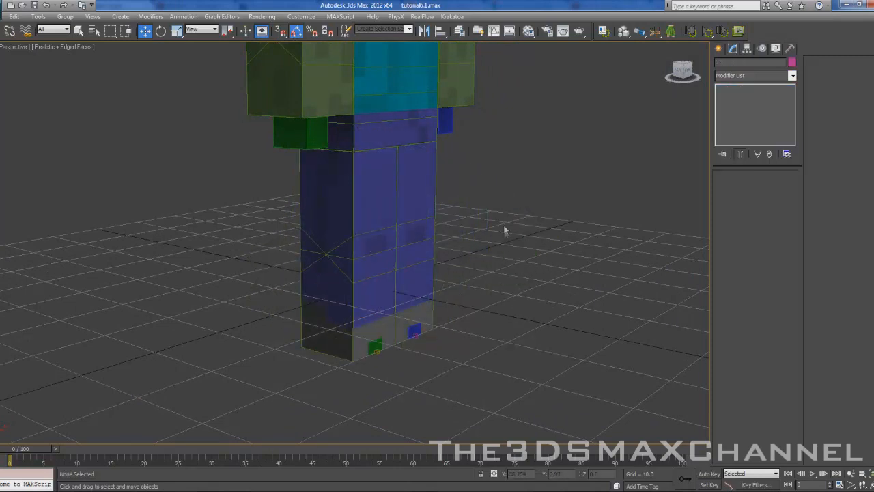
- Add a Physique modifier to the character's Chest mesh
scroll(504, 232, "down", 5)
middle_click_drag(500, 229, 456, 232, "alt")
scroll(373, 242, "up", 5)
left_click(374, 242)
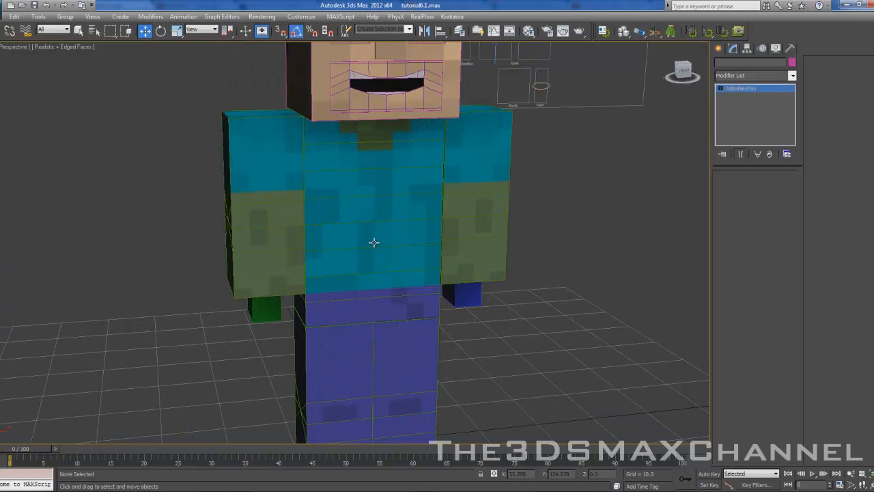
left_click(742, 75)
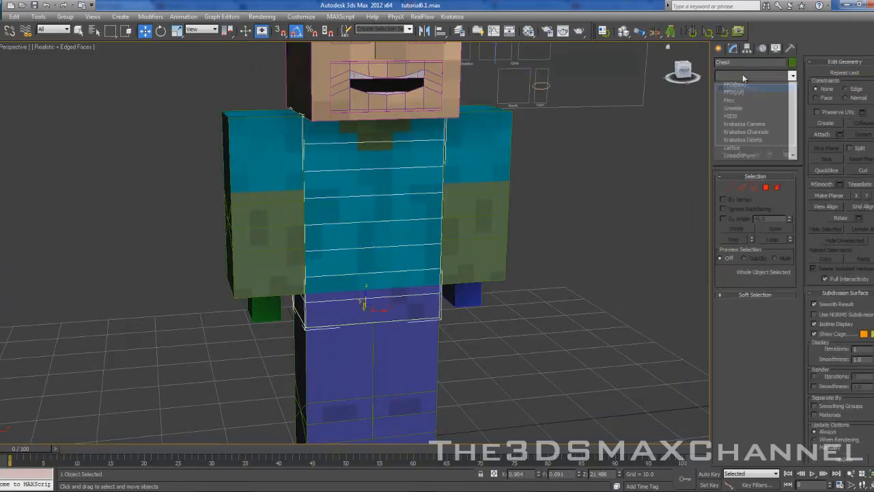
scroll(742, 73, "down", 15)
scroll(743, 76, "down", 5)
left_click(749, 103)
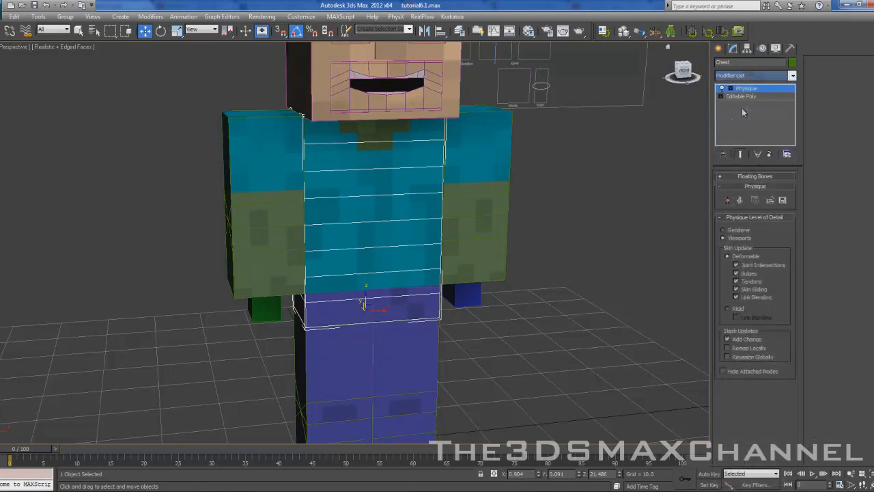
- Attach the chest's Physique modifier to the Biped's root node at the pelvis and initialize it
left_click(728, 200)
key("F3")
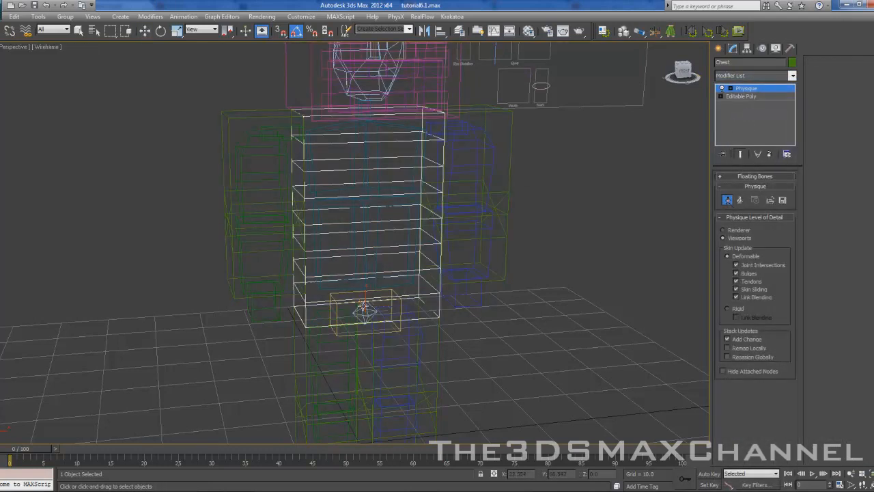
left_click(366, 310)
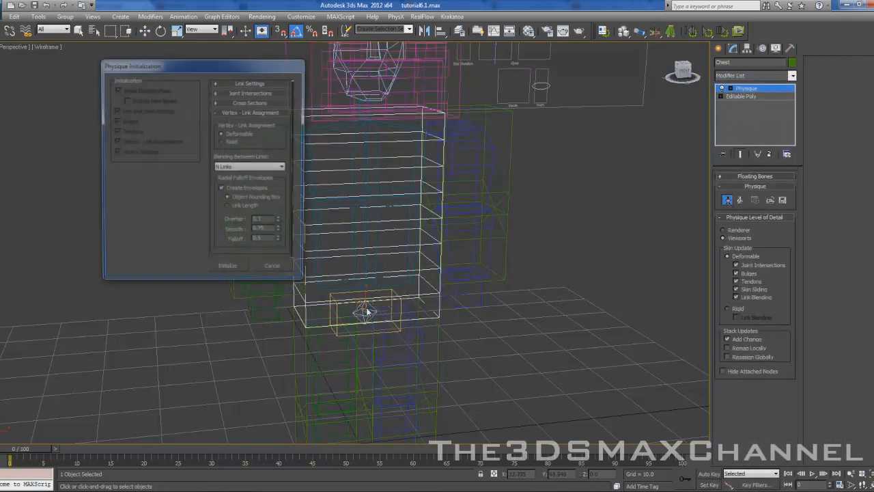
left_click(229, 271)
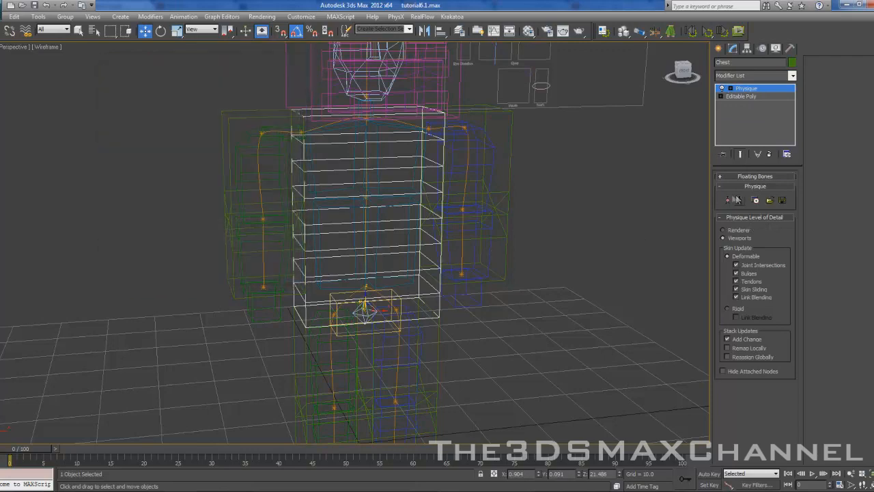
- Enter the chest's Physique Vertex level in the front wireframe view and remove all chest vertices from every link
key("f")
scroll(415, 198, "up", 10)
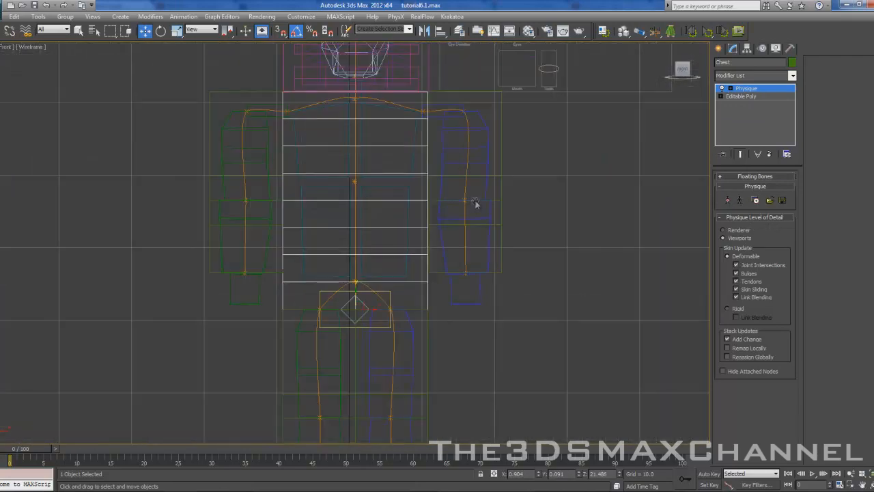
scroll(482, 233, "down", 6)
left_click(730, 88)
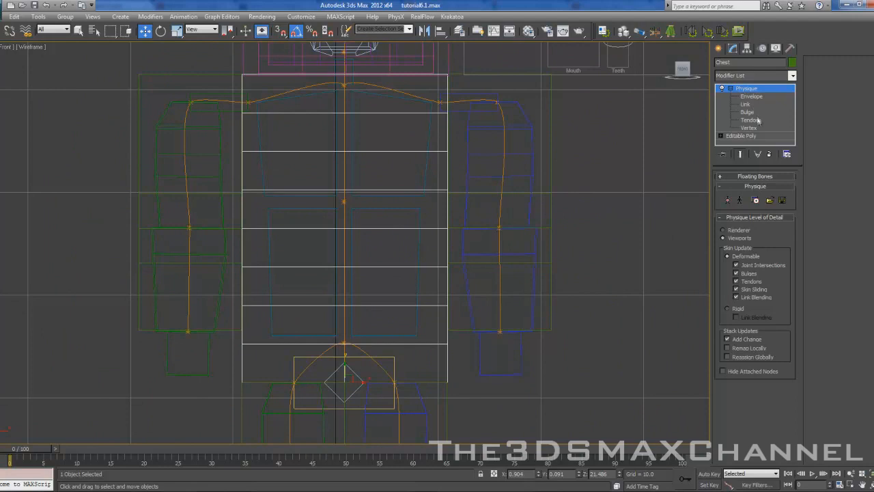
left_click(749, 128)
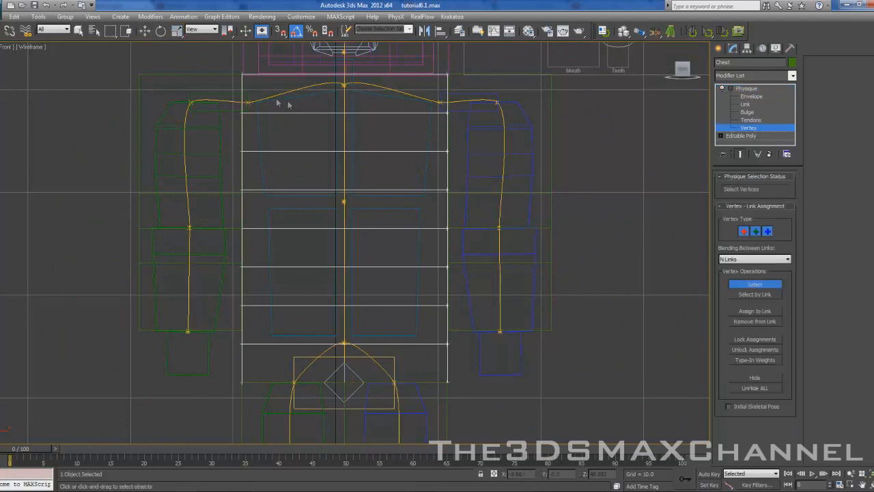
left_click_drag(219, 65, 479, 259)
scroll(437, 239, "down", 4)
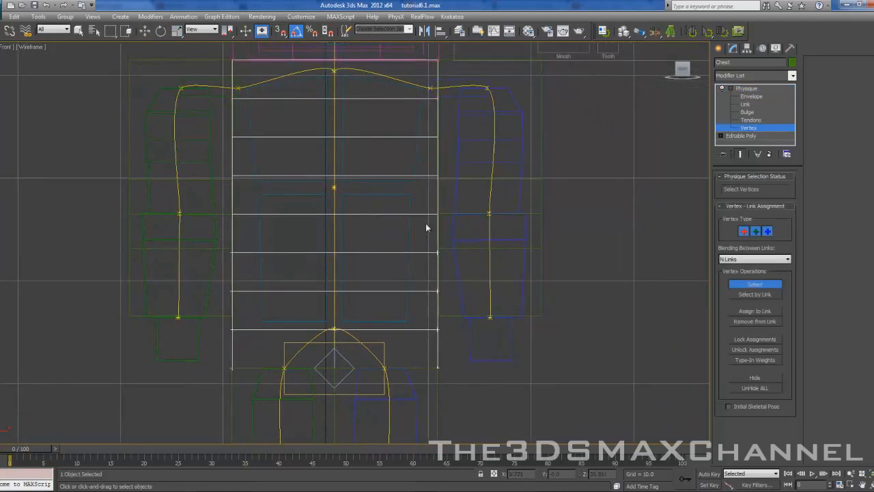
left_click(765, 321)
scroll(357, 243, "down", 6)
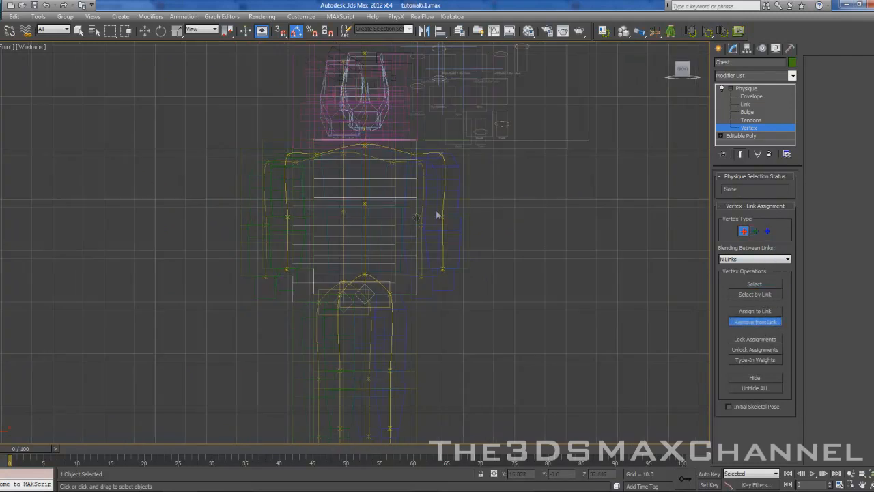
scroll(422, 258, "up", 8)
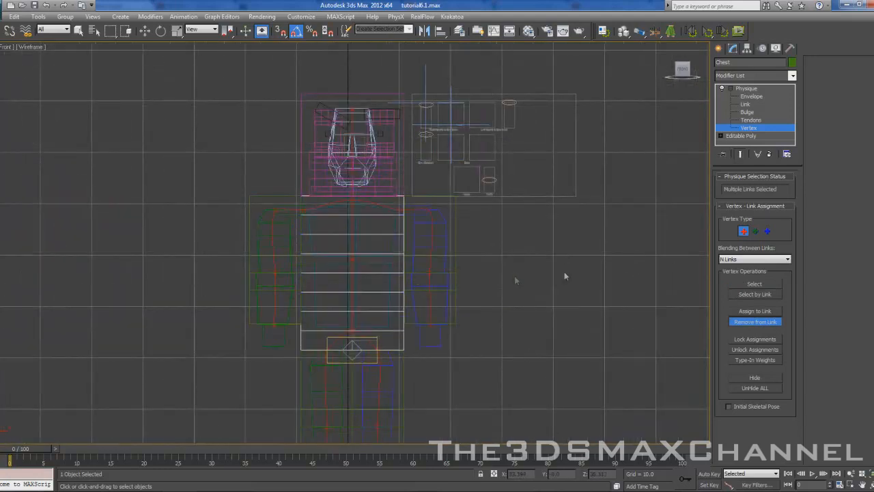
- Select the vertices of the chest's upper half and assign them to the Bip001 Spine1 link
left_click(745, 283)
scroll(591, 254, "down", 3)
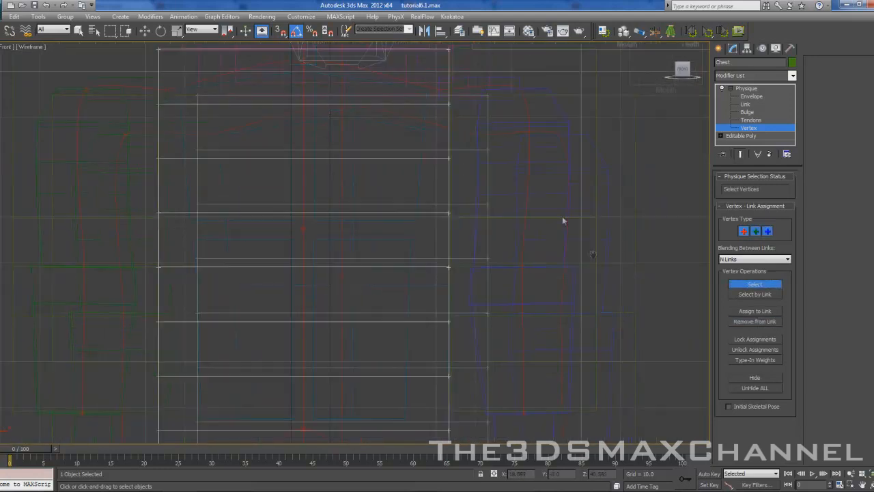
left_click_drag(385, 245, 454, 264)
left_click(760, 311)
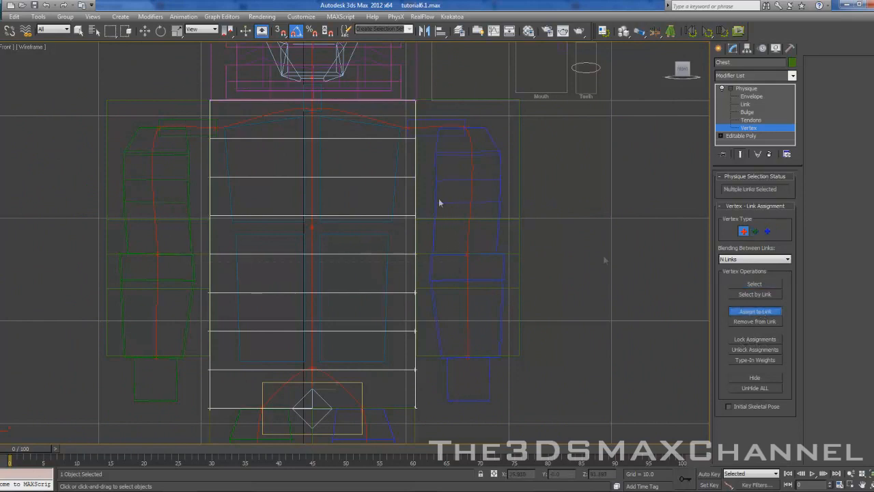
left_click(754, 284)
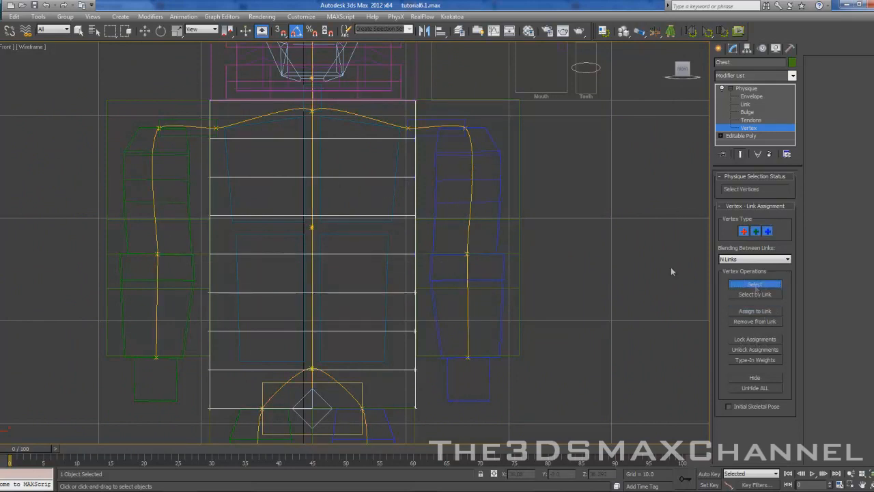
left_click_drag(477, 305, 462, 276)
left_click(746, 312)
left_click(311, 196)
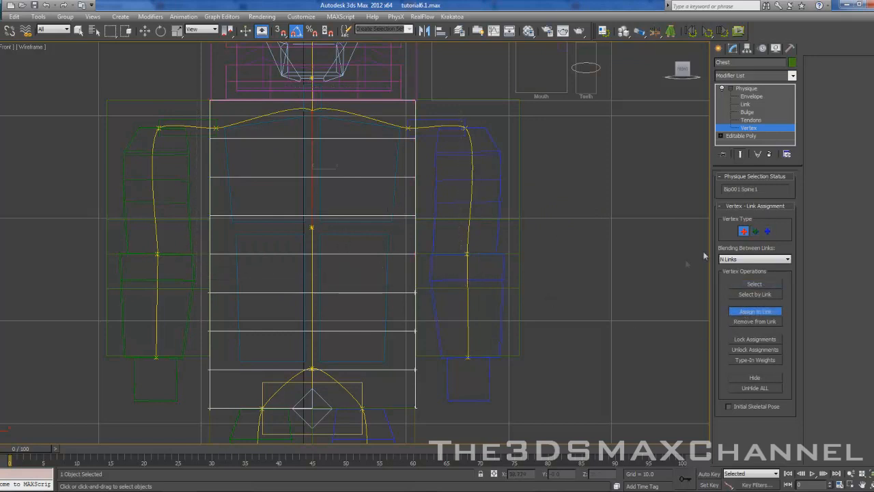
- Assign the vertices of the chest's lower half to the Bip001 Spine link and leave the Vertex level in perspective view
left_click(749, 283)
left_click_drag(574, 429, 128, 249)
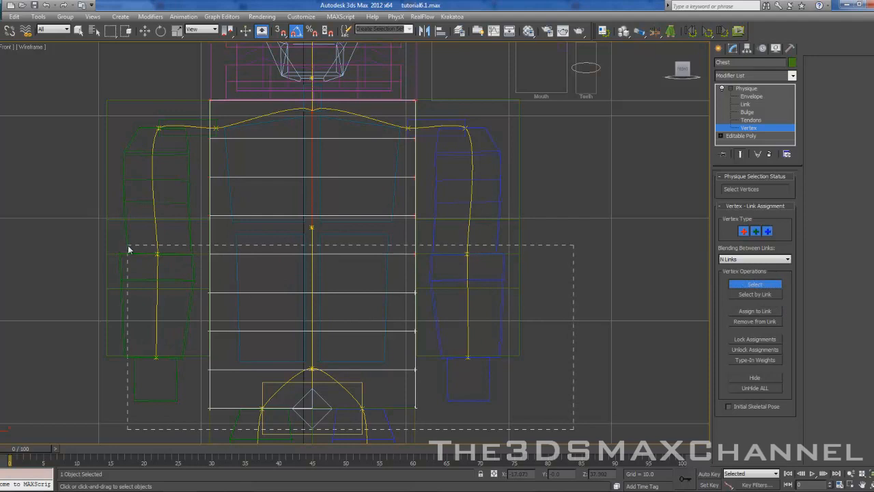
left_click(745, 311)
left_click(311, 290)
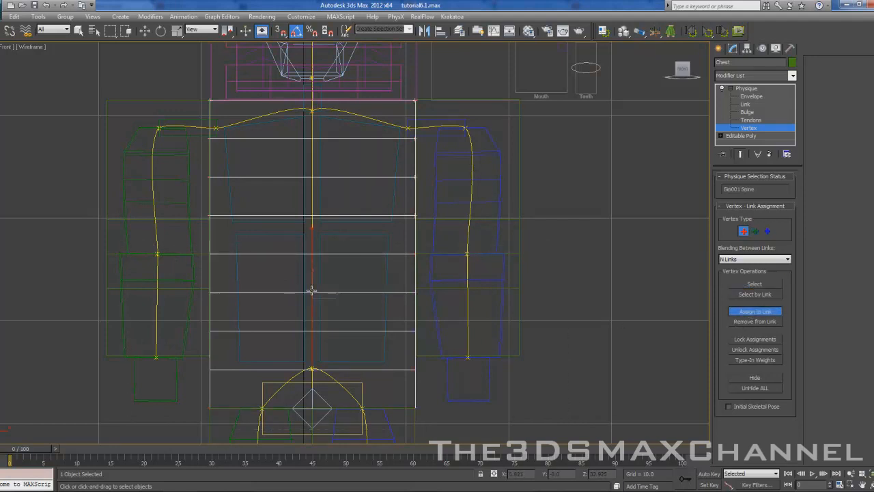
left_click(758, 283)
left_click(747, 89)
key("p")
scroll(468, 209, "down", 5)
middle_click_drag(470, 209, 344, 224, "alt")
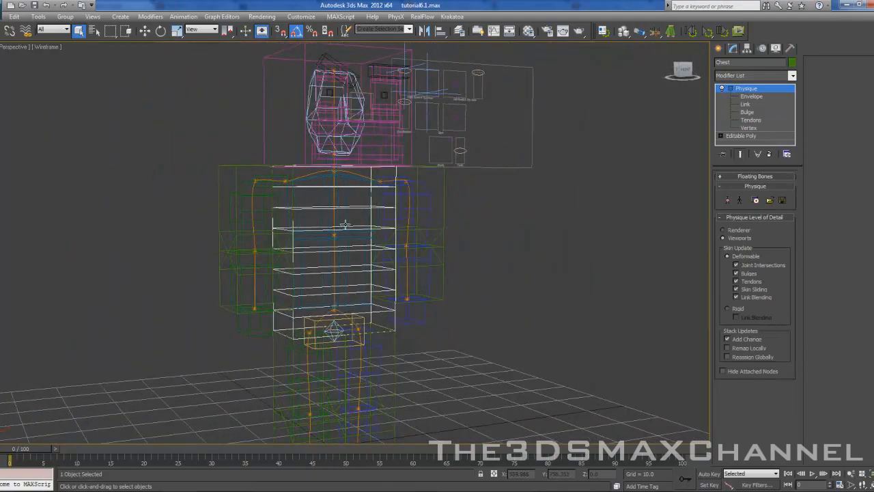
- Test the chest deformation in the shaded view by rotating the Biped's upper spine, and undo the rotation
left_click(347, 223)
left_click(342, 298)
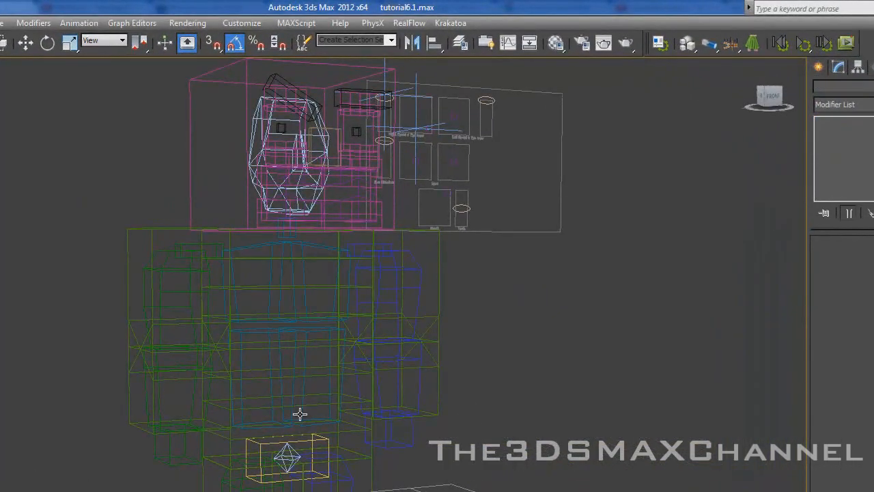
left_click(300, 414)
left_click(304, 300)
left_click(302, 293)
left_click(47, 43)
key("F3")
left_click_drag(293, 321, 303, 357)
middle_click_drag(428, 356, 335, 356, "alt")
key("ctrl+z")
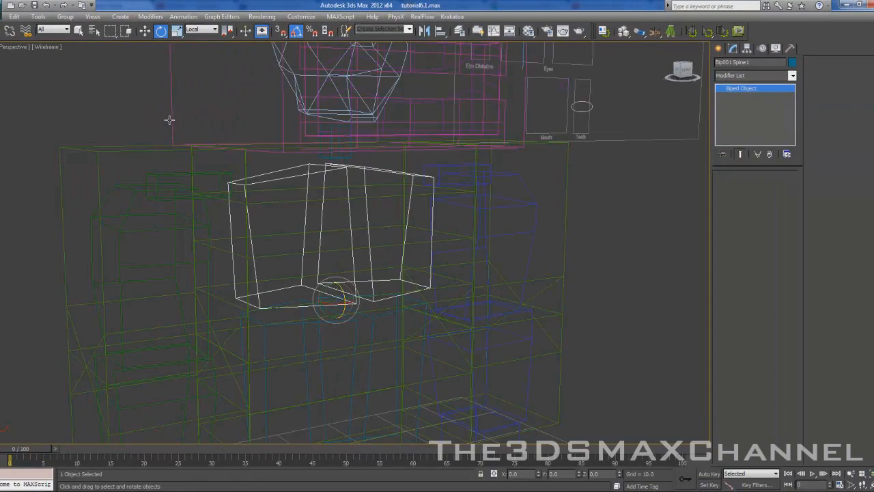
- Link the character's head mesh to the Bip001 Head bone as its parent
left_click(169, 119)
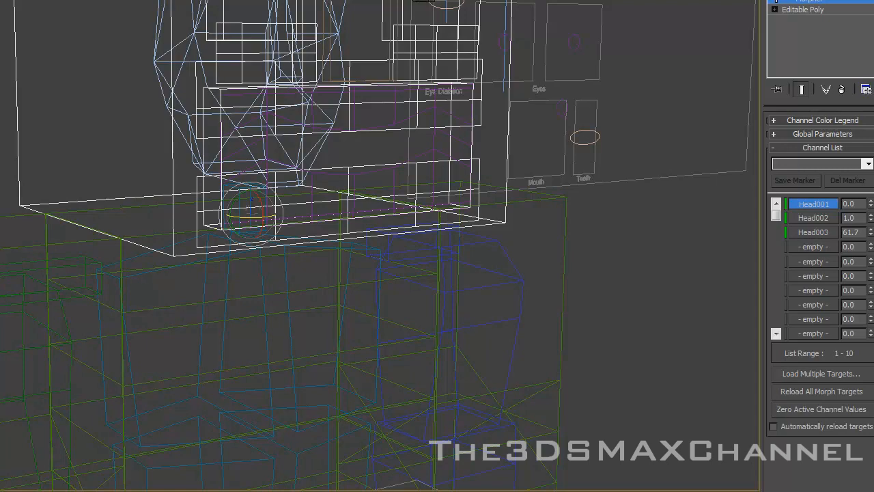
middle_click_drag(129, 65, 172, 101)
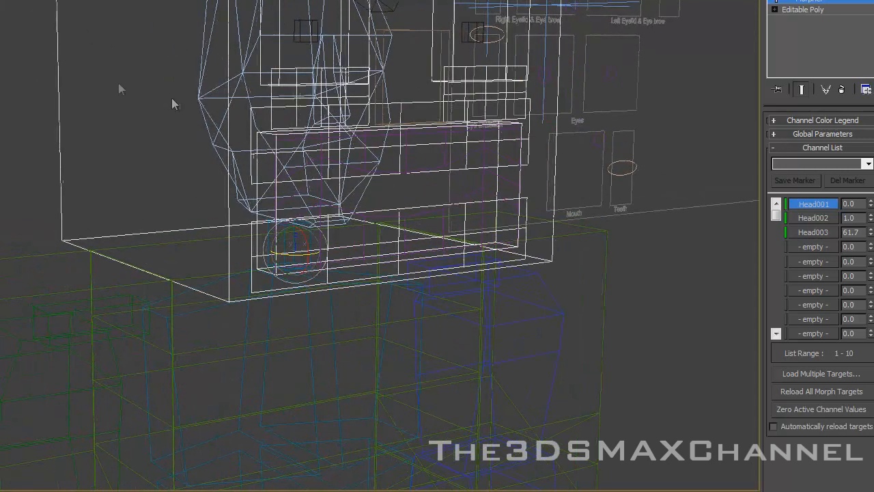
key("q")
middle_click_drag(69, 85, 47, 75, "alt")
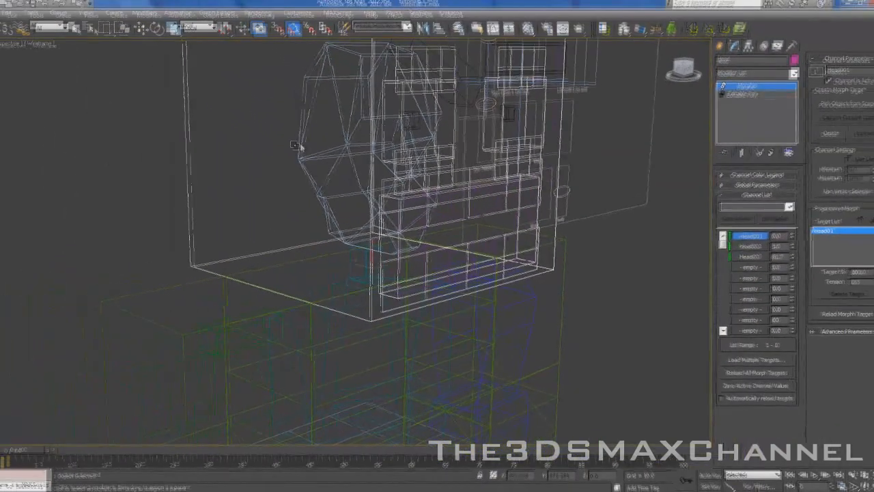
left_click(286, 128)
middle_click_drag(335, 180, 291, 110)
scroll(292, 110, "down", 3)
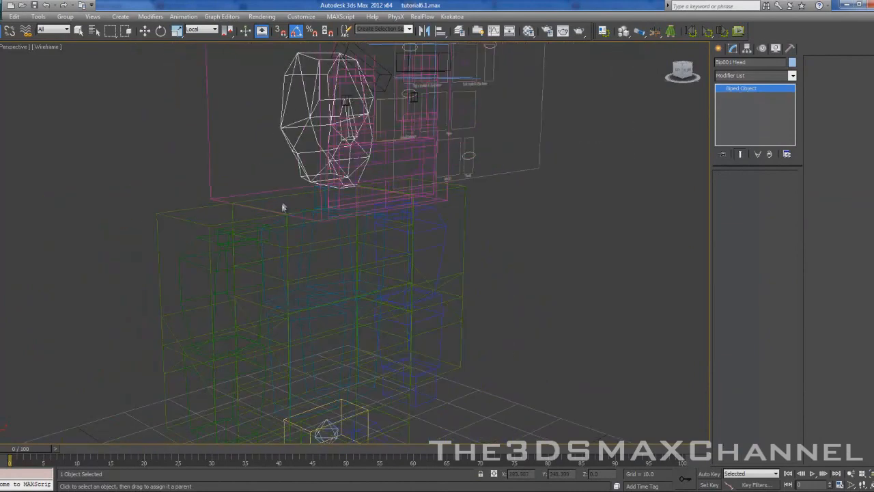
- Rotate Bip001 Spine1 in the shaded view to check how the linked head and chest follow, and undo the rotation
left_click(302, 226)
left_click(161, 31)
key("F3")
left_click_drag(338, 292, 384, 296)
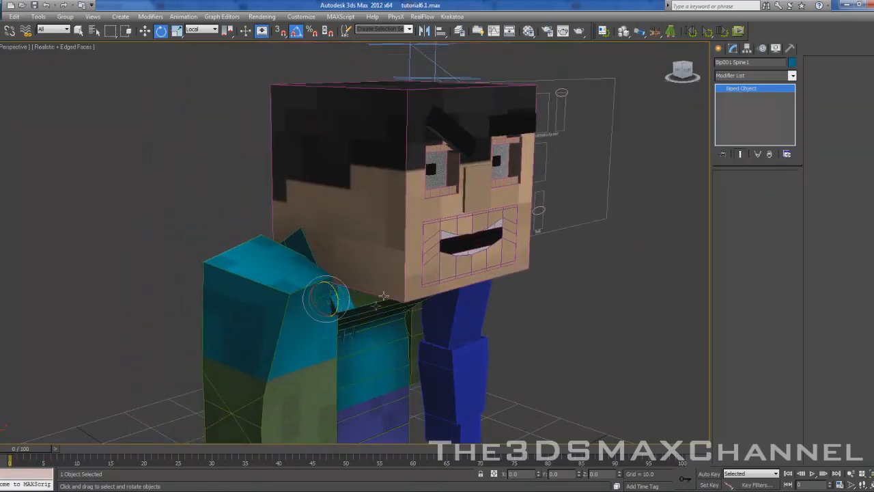
middle_click_drag(388, 296, 415, 220, "alt")
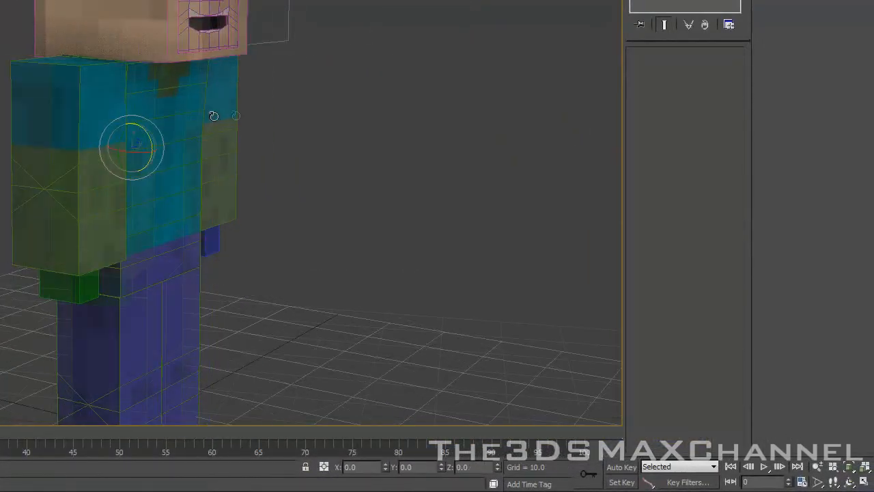
middle_click_drag(213, 116, 198, 134, "alt")
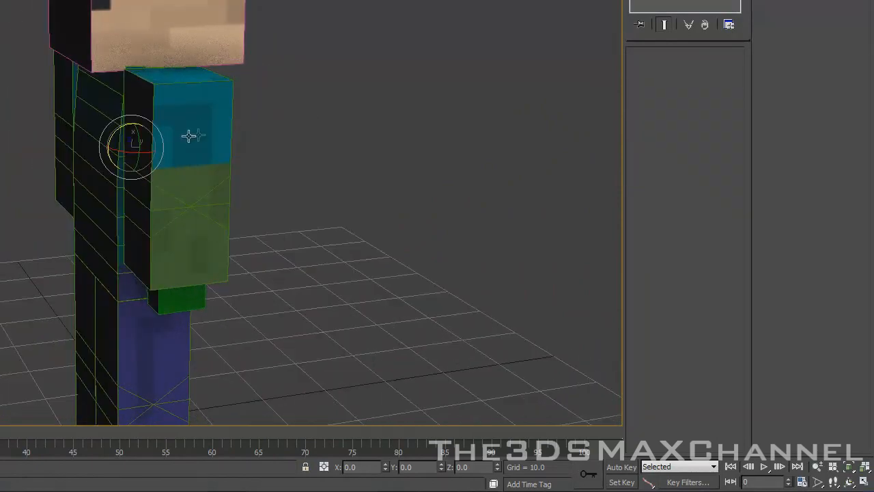
left_click_drag(114, 135, 52, 135)
- Select all the Biped bones in wireframe view by selecting objects similar to Bip001 R Hand
left_click(11, 266)
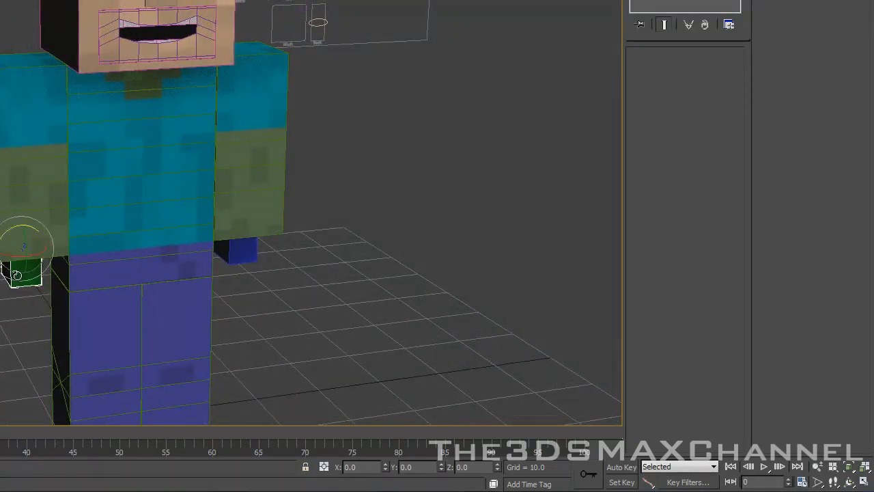
right_click(17, 274)
left_click(71, 331)
key("F3")
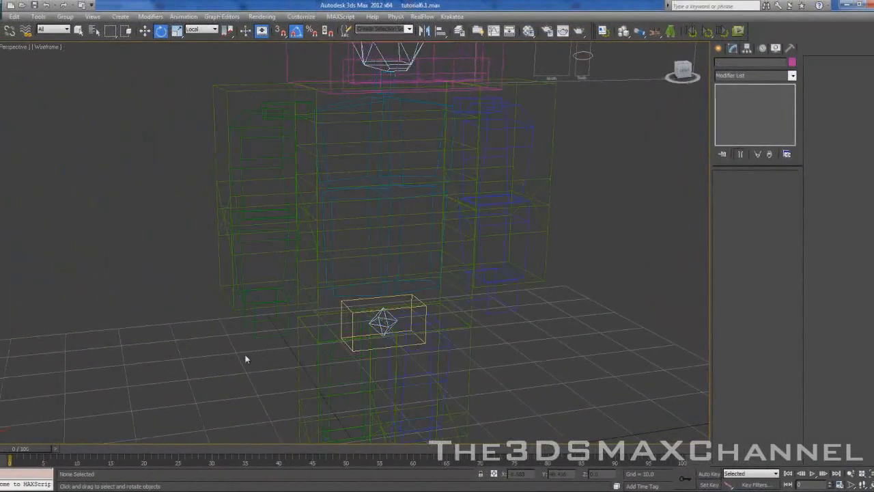
left_click(251, 328)
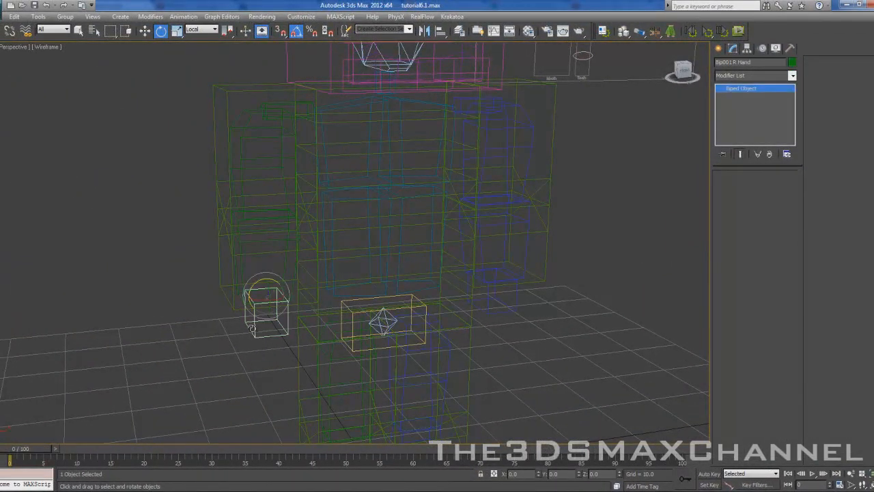
right_click(252, 328)
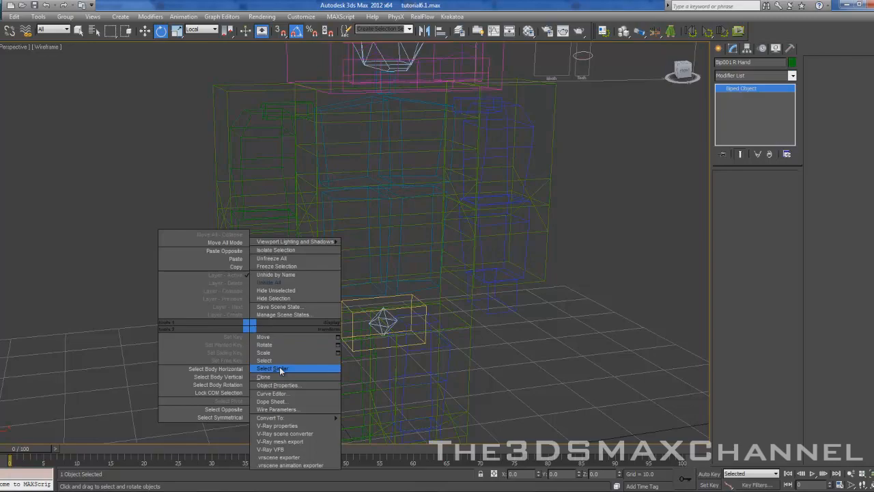
left_click(280, 369)
scroll(327, 315, "down", 5)
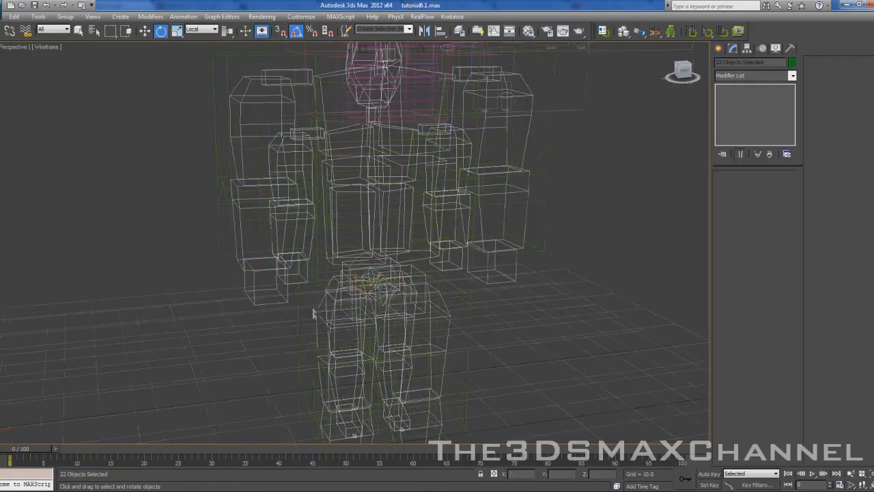
scroll(331, 318, "up", 7)
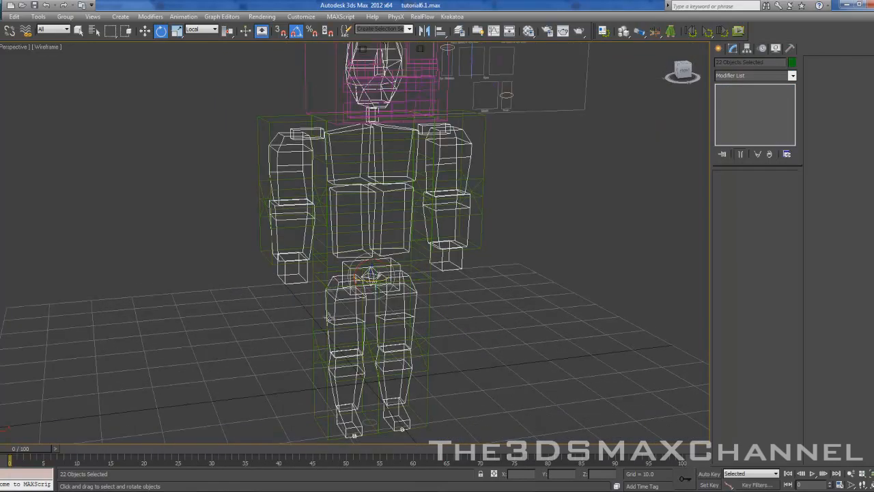
- Make the selected Biped bones non-renderable in their object properties and return to the shaded view
right_click(253, 224)
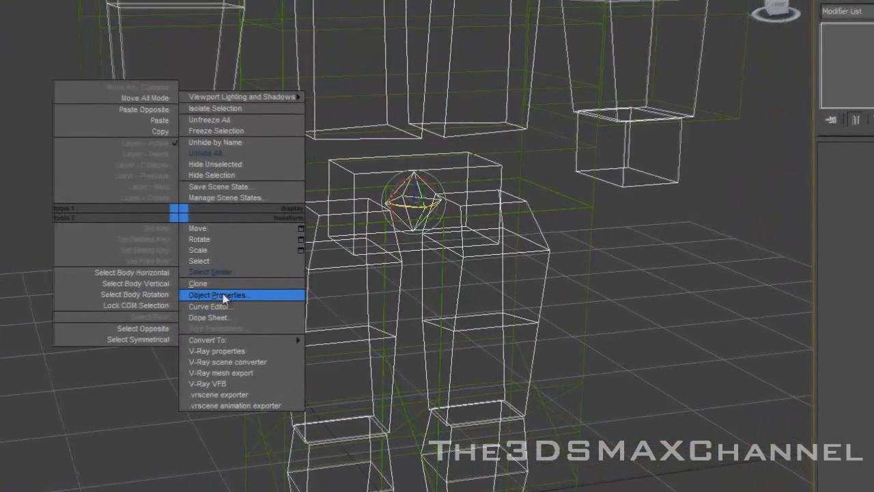
left_click(282, 281)
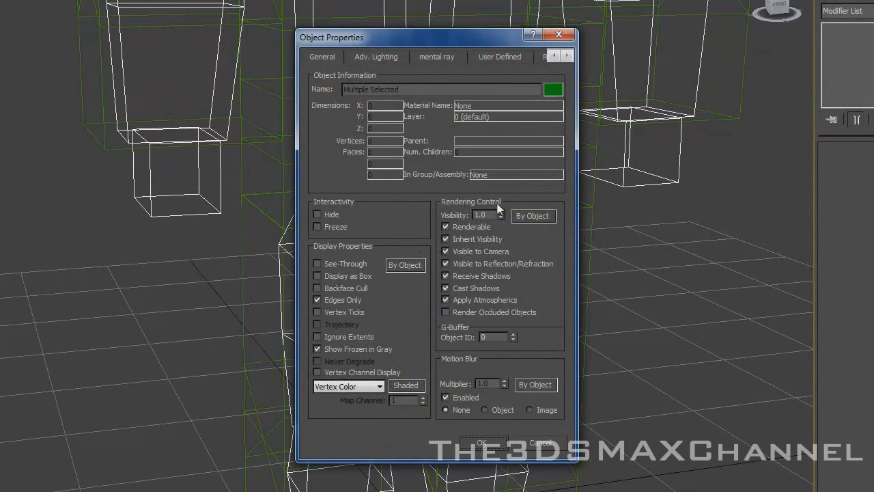
left_click(464, 227)
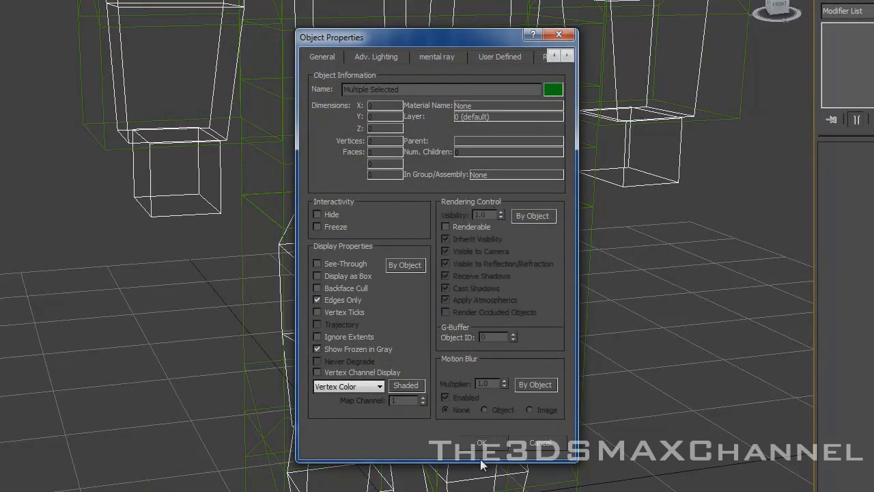
left_click(484, 444)
middle_click_drag(282, 282, 282, 289)
key("F3")
scroll(301, 282, "down", 3)
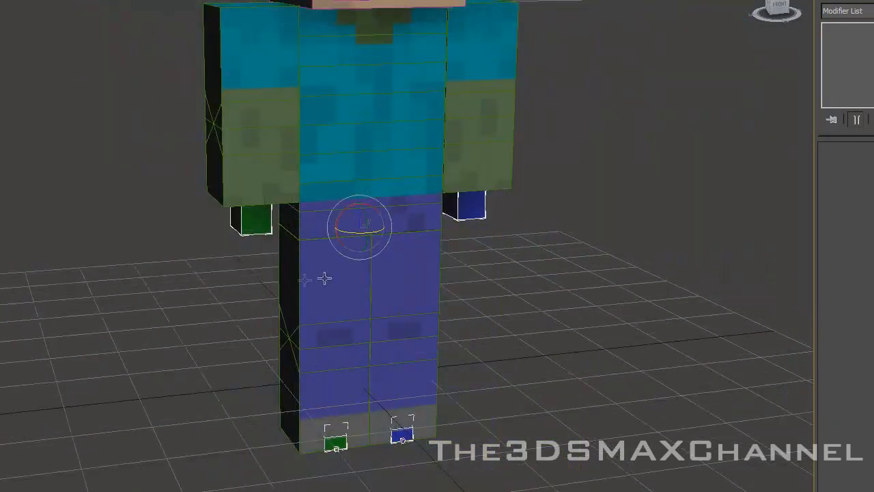
- Render the whole character in the perspective view, inspect the hands and feet in the image, and close the render window
middle_click_drag(359, 269, 293, 332)
scroll(293, 332, "up", 1)
scroll(185, 152, "down", 1)
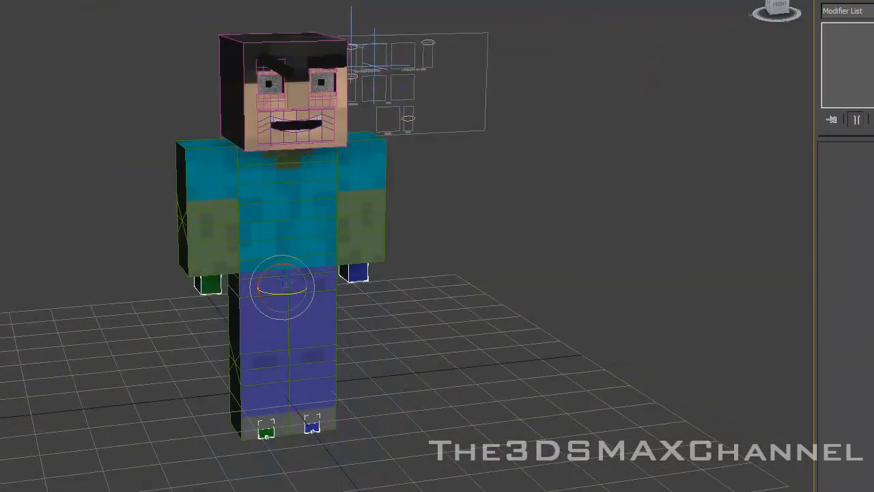
left_click(187, 0)
left_click(198, 0)
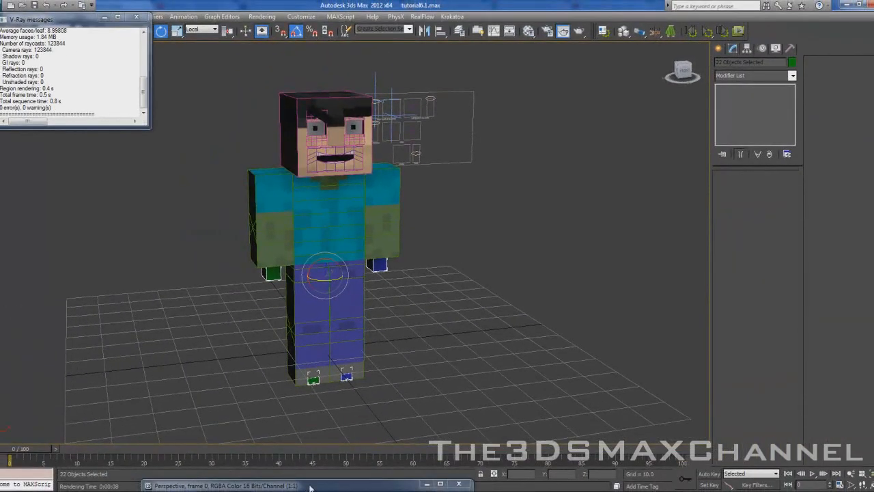
double_click(310, 487)
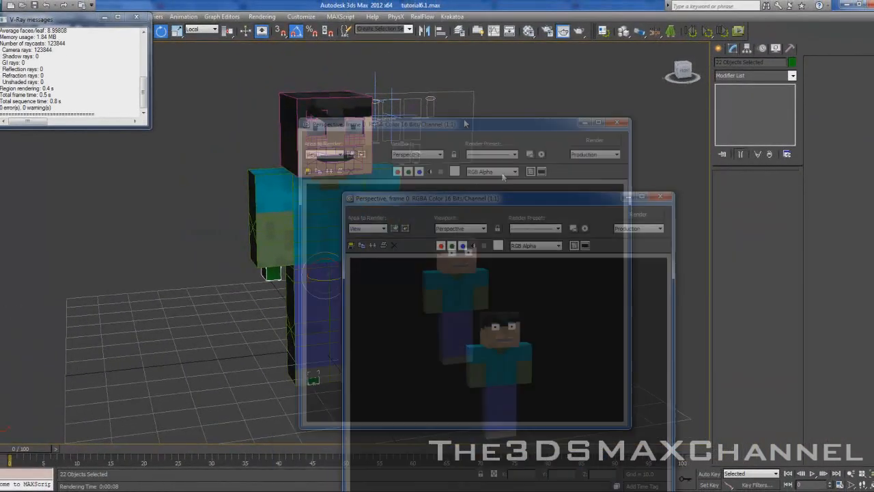
scroll(330, 273, "up", 2)
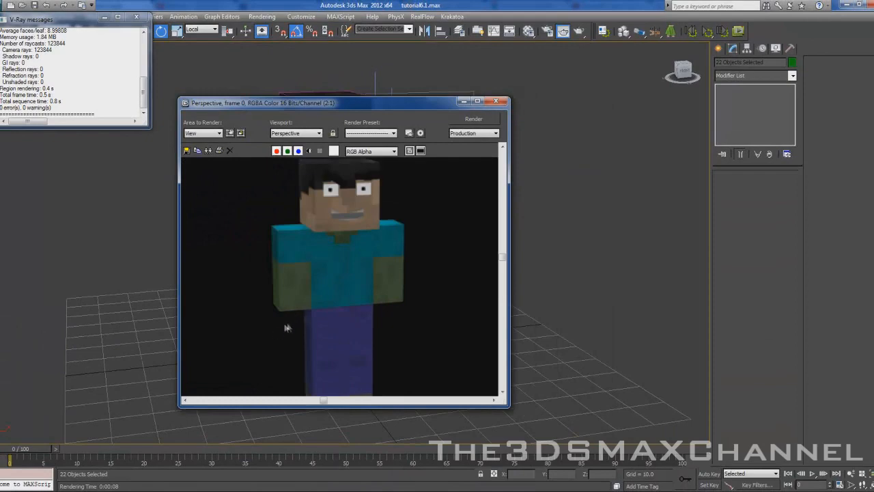
scroll(368, 244, "down", 1)
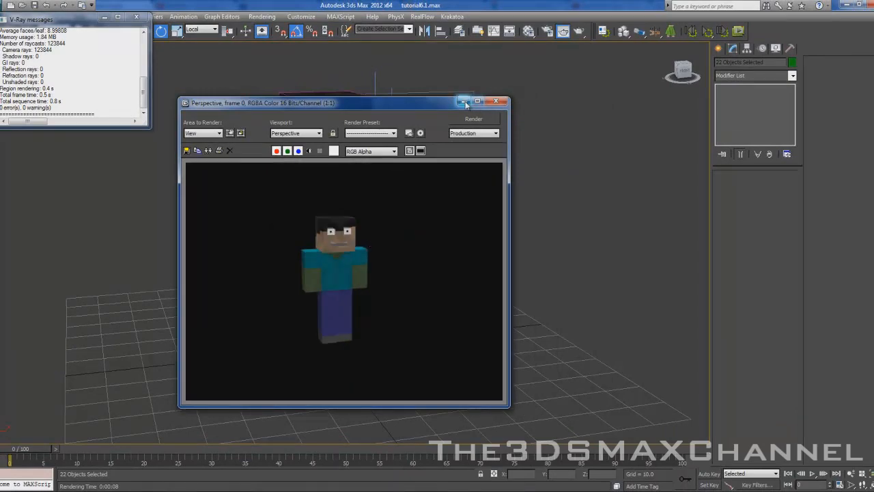
left_click(496, 101)
- Select the Bip001 R Foot bone with the help of the wireframe view and minimize the V-Ray messages window
middle_click_drag(387, 226, 414, 204)
scroll(413, 203, "up", 2)
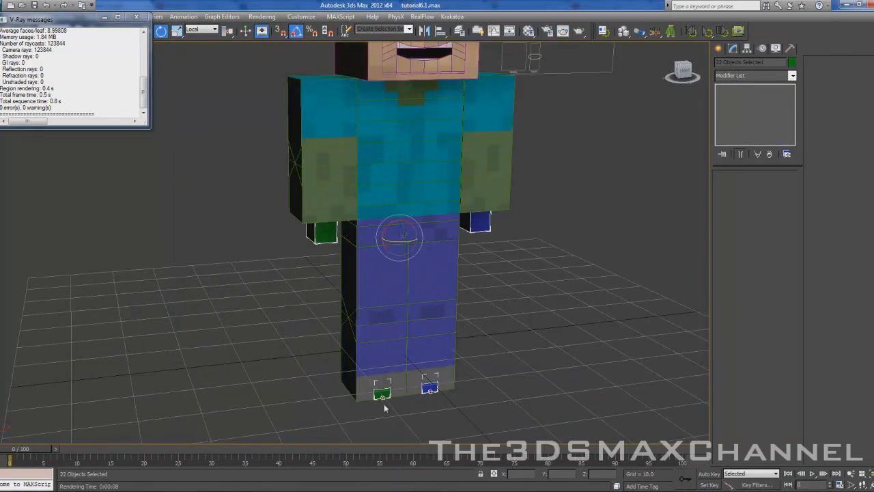
left_click(381, 395)
left_click(355, 387)
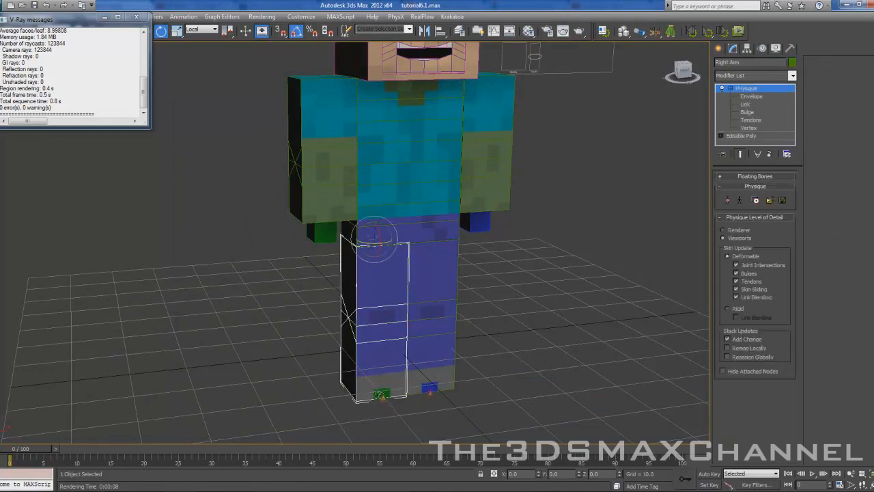
key("F3")
left_click(380, 391)
key("F3")
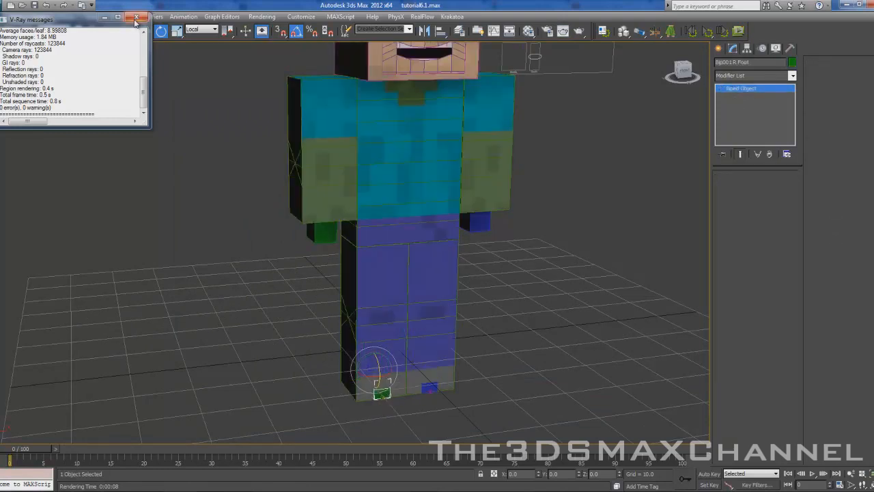
left_click(105, 17)
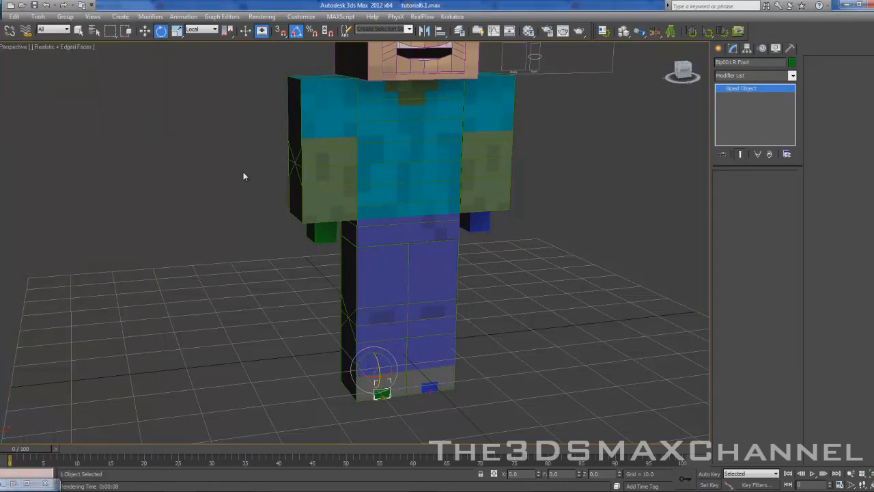
- Examine the finished rig in wireframe and shaded display, from the whole figure to the head and torso
key("F3")
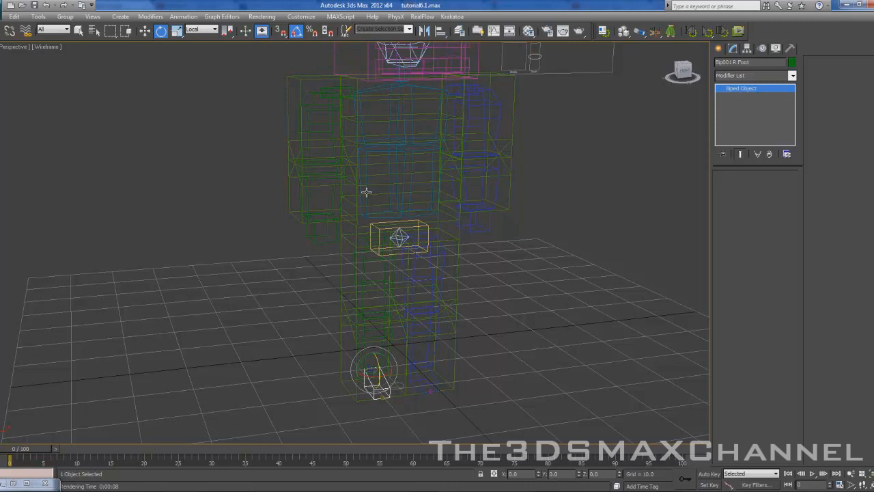
scroll(409, 221, "down", 4)
mouse_move(392, 180)
middle_mouse_down()
mouse_move(405, 211)
mouse_move(377, 171)
mouse_move(412, 143)
mouse_move(400, 141)
mouse_move(381, 183)
middle_mouse_up()
scroll(414, 198, "up", 2)
scroll(406, 141, "up", 4)
scroll(381, 183, "down", 2)
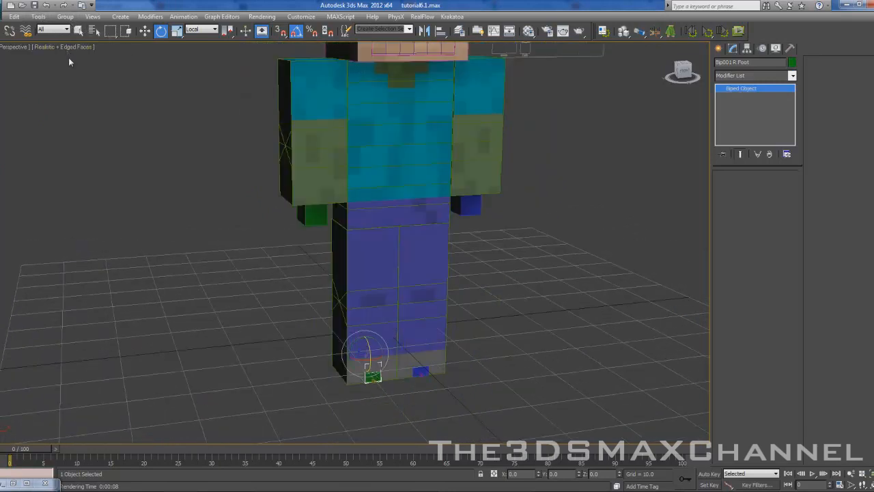
scroll(298, 289, "down", 3)
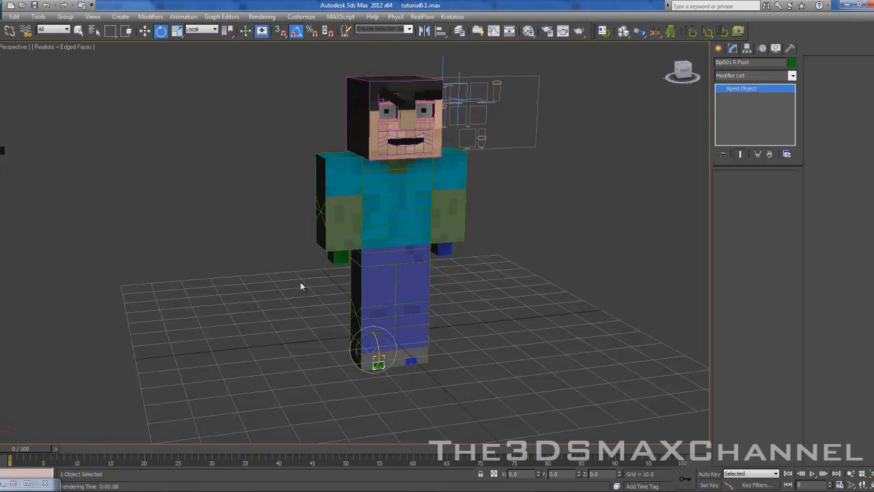
middle_click_drag(296, 278, 249, 378)
scroll(248, 362, "down", 5)
middle_click_drag(257, 293, 265, 277)
scroll(268, 270, "up", 4)
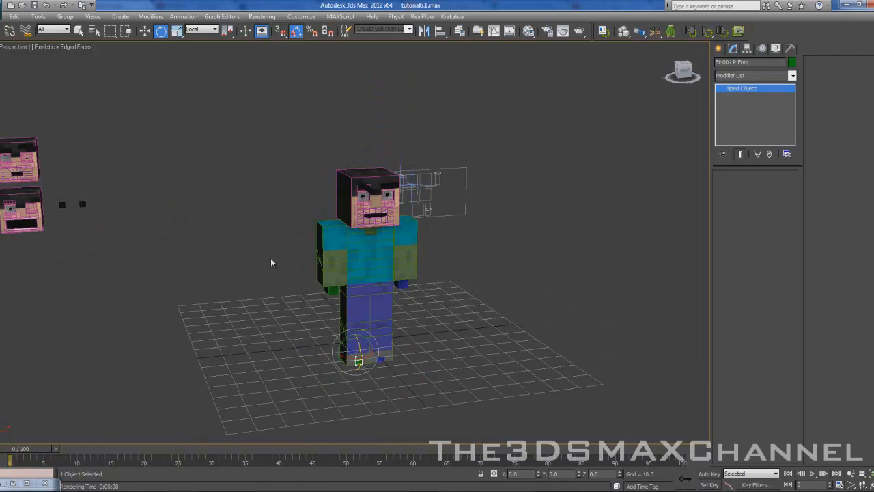
middle_click_drag(326, 185, 329, 164)
scroll(329, 164, "up", 3)
middle_click_drag(333, 200, 307, 178)
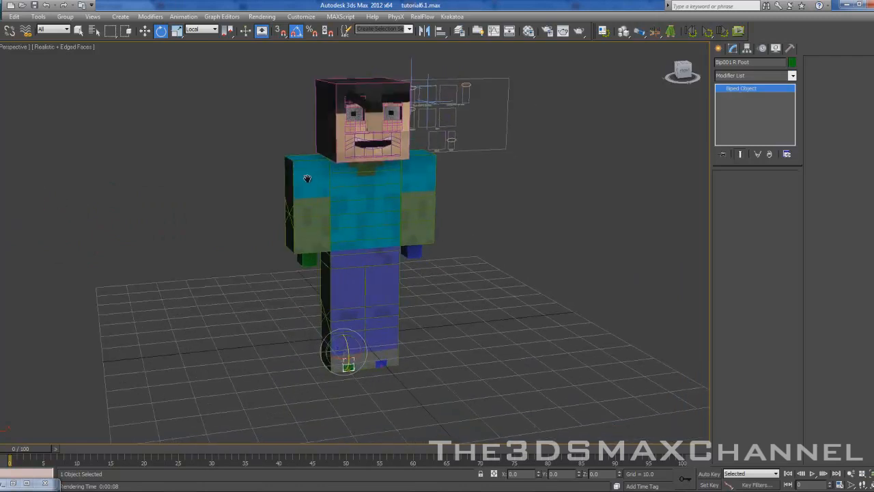
scroll(300, 179, "down", 2)
scroll(308, 142, "up", 5)
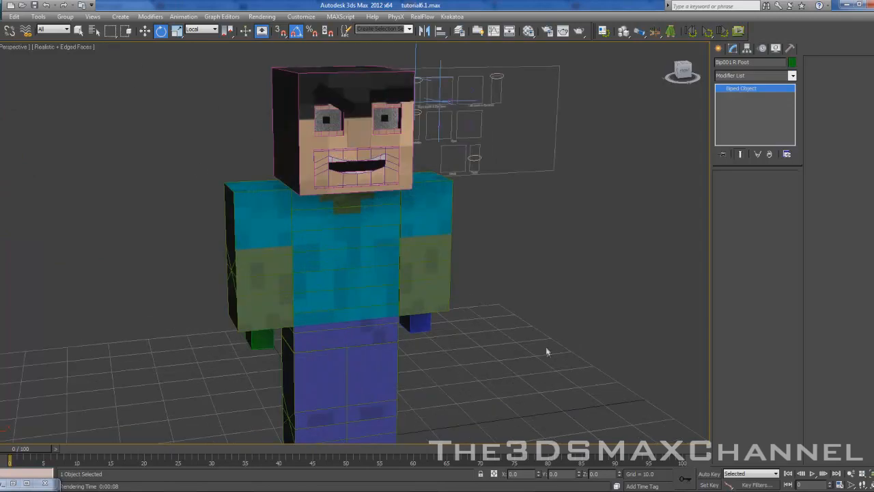
scroll(540, 314, "up", 1)
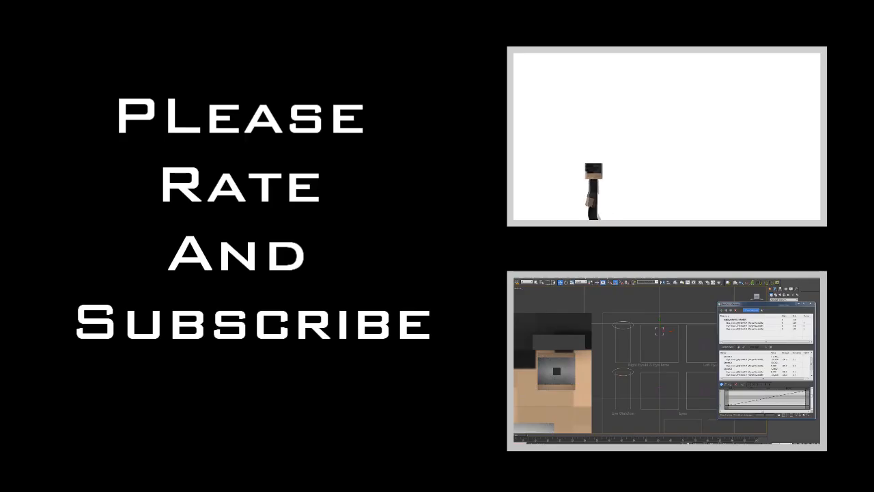